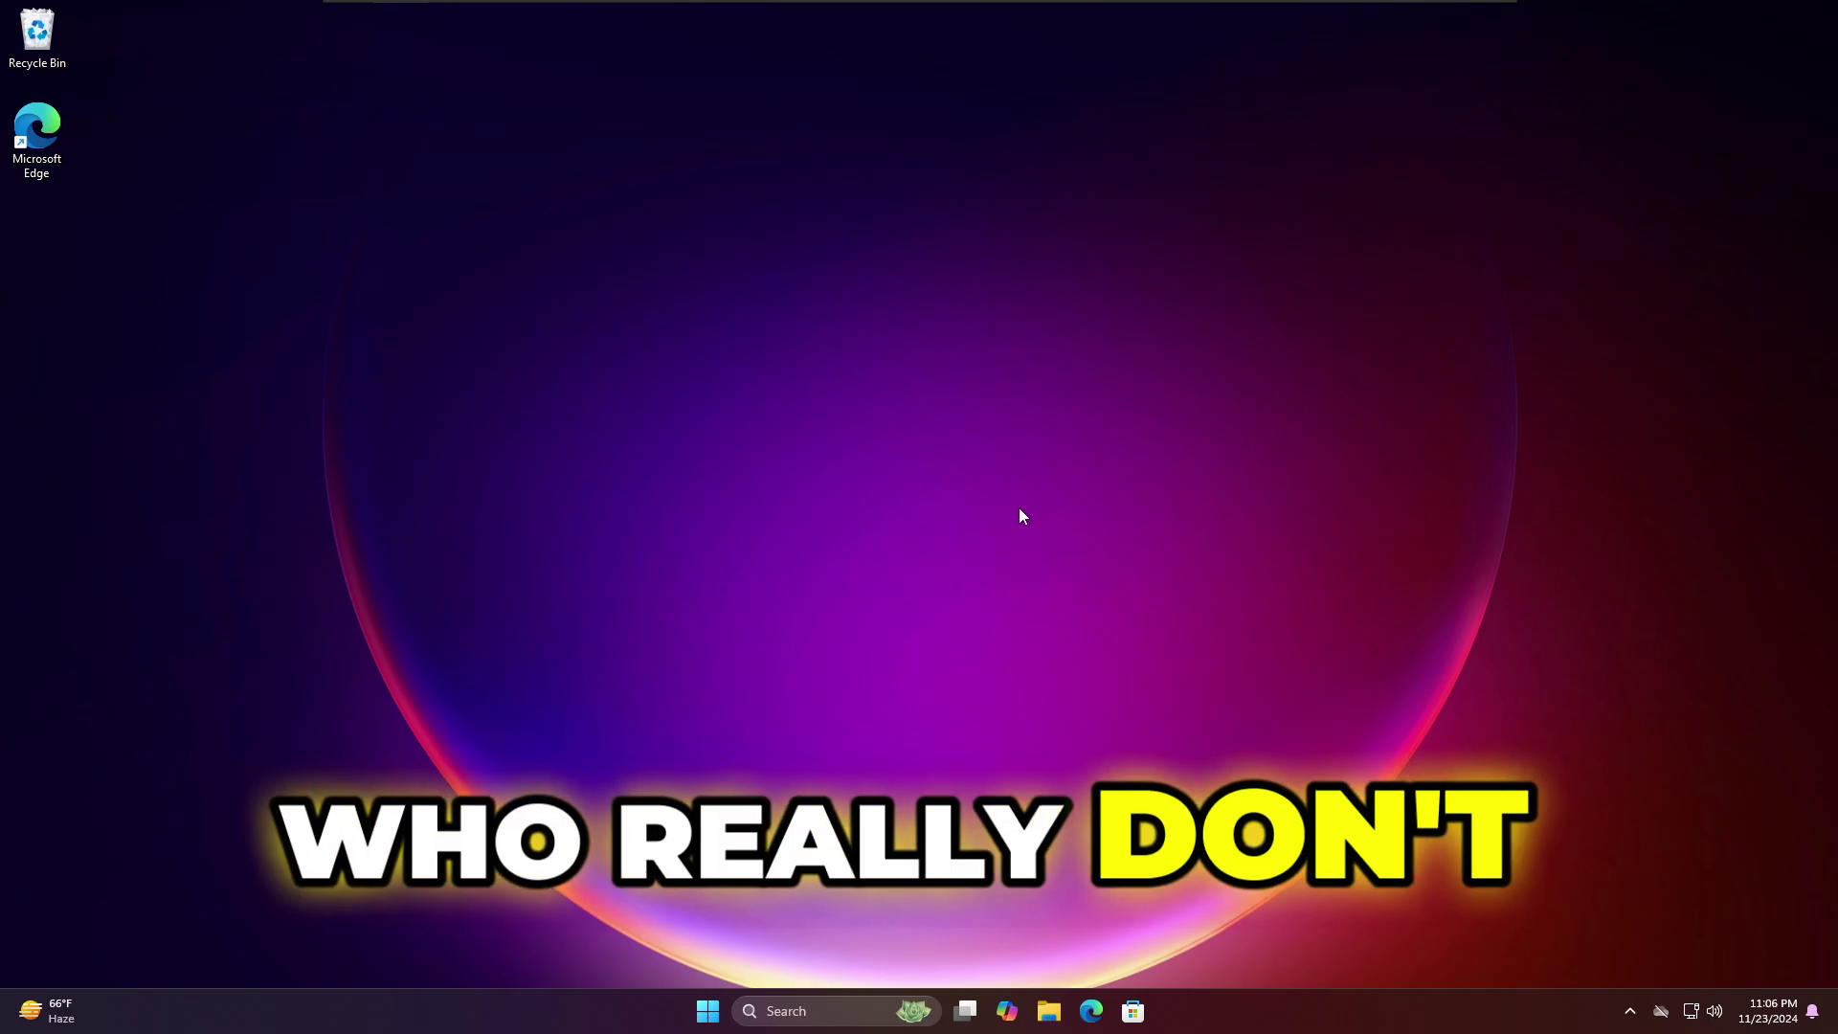
Examine the entries of the default Windows desktop context menu and of its customized version.
right_click(843, 313)
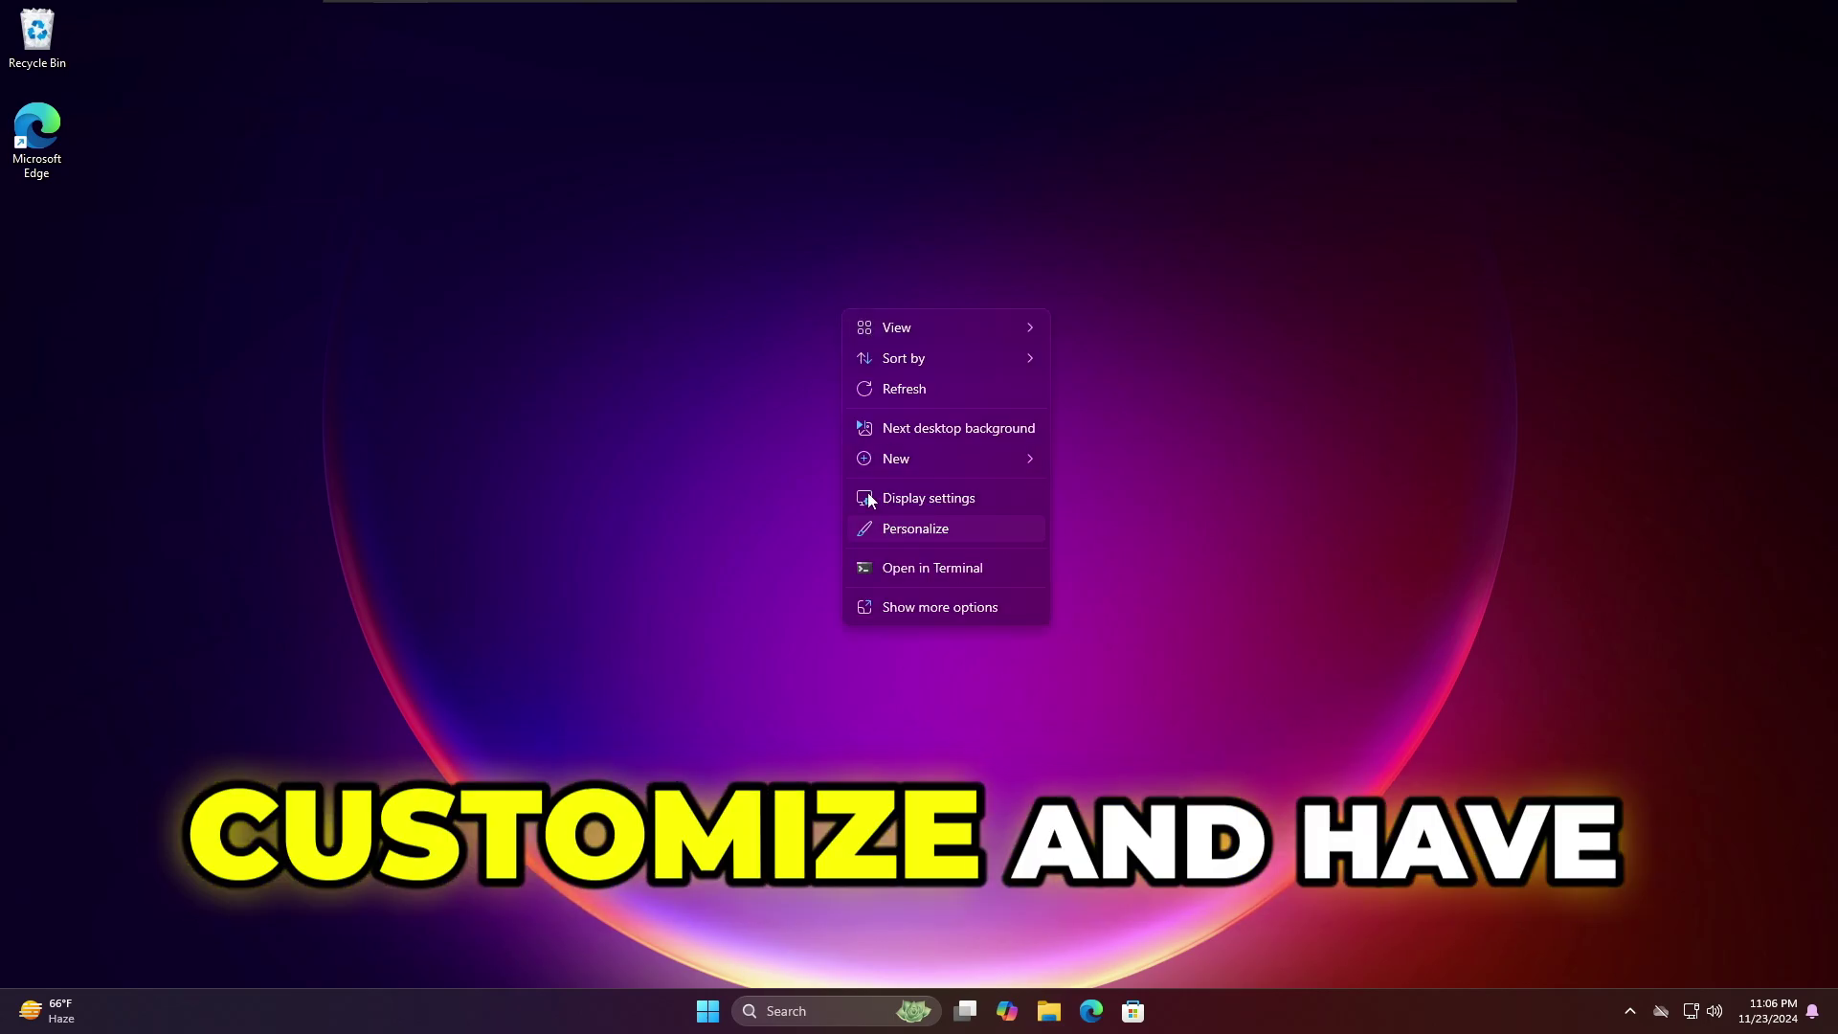
left_click(744, 438)
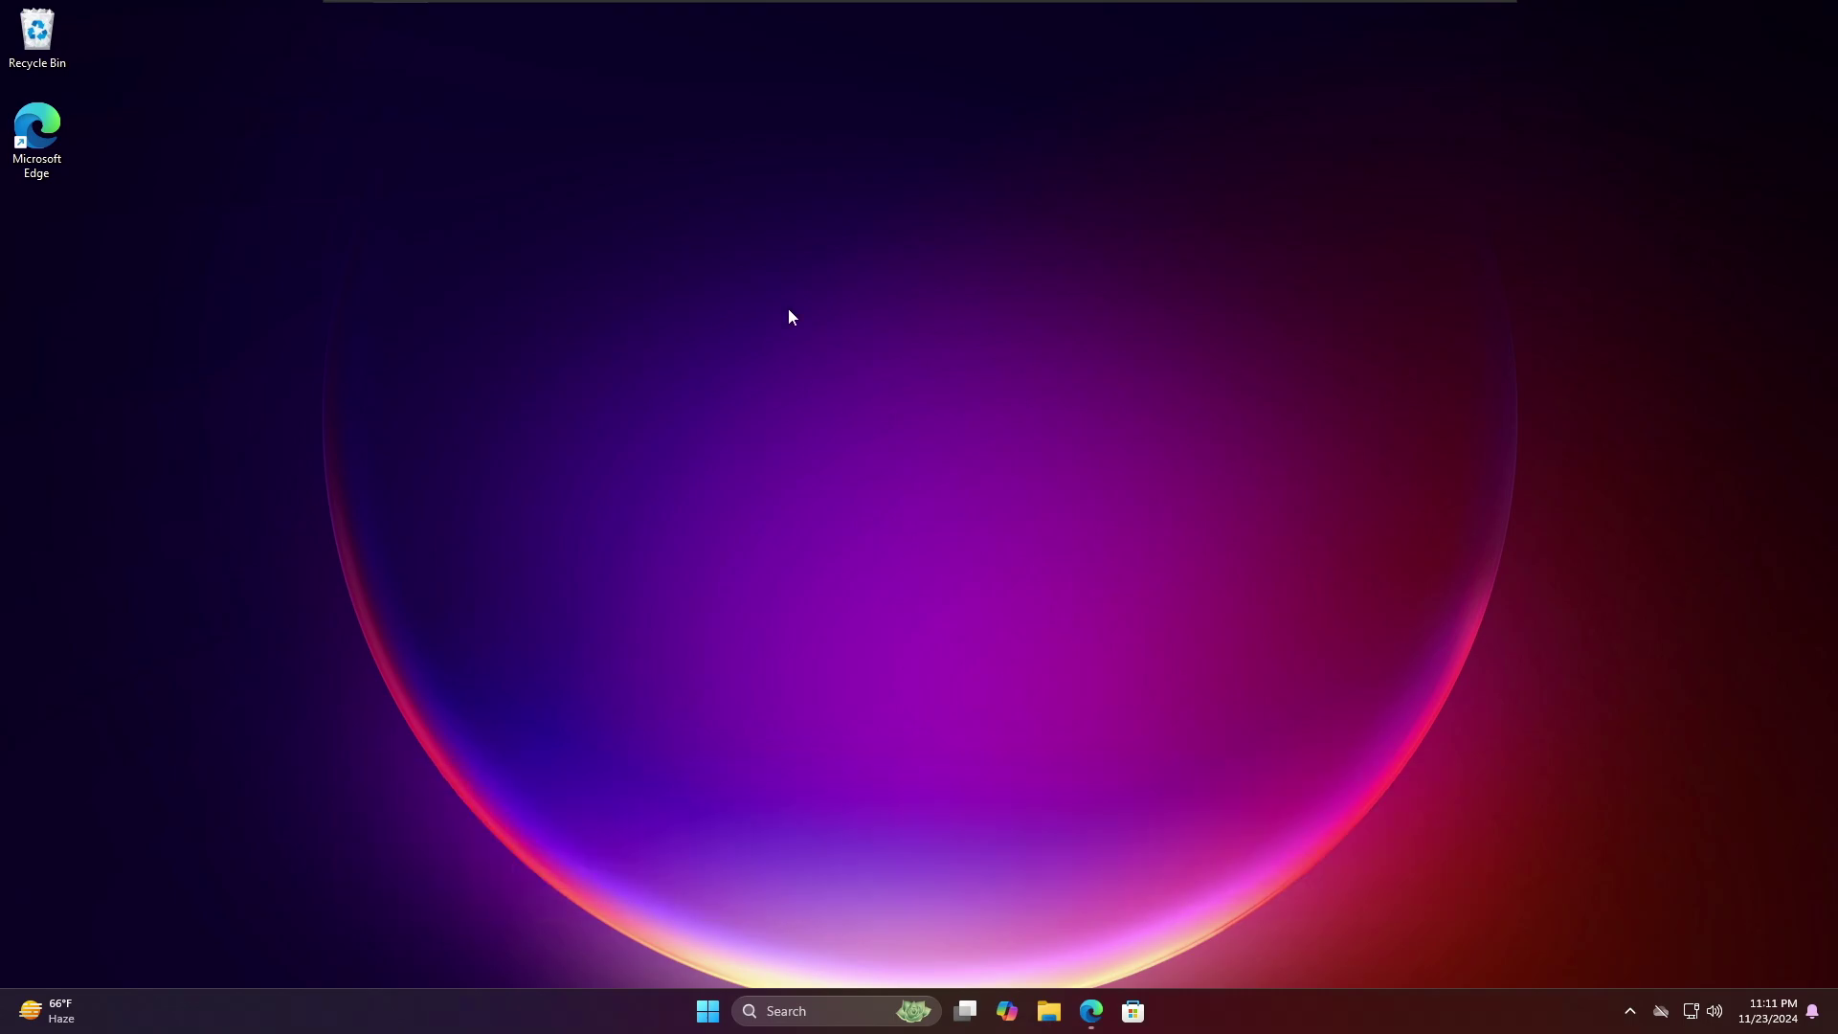
right_click(788, 309)
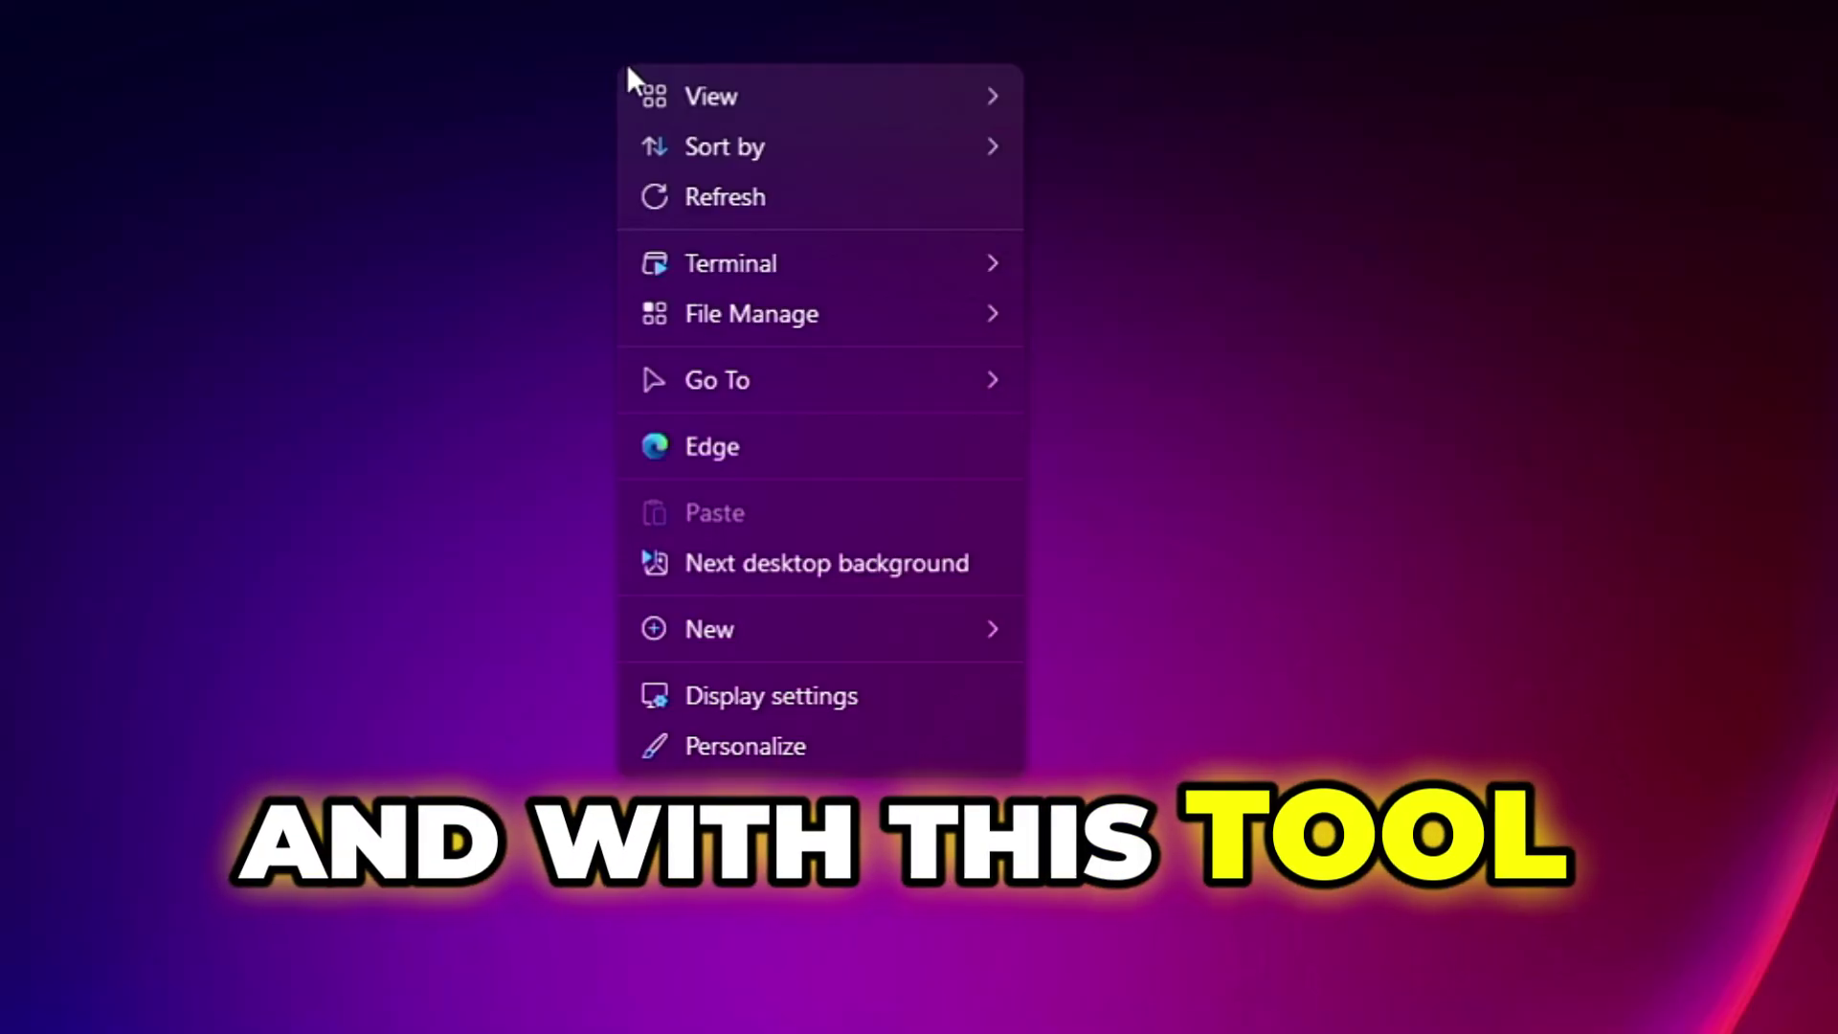
mouse_move(714, 119)
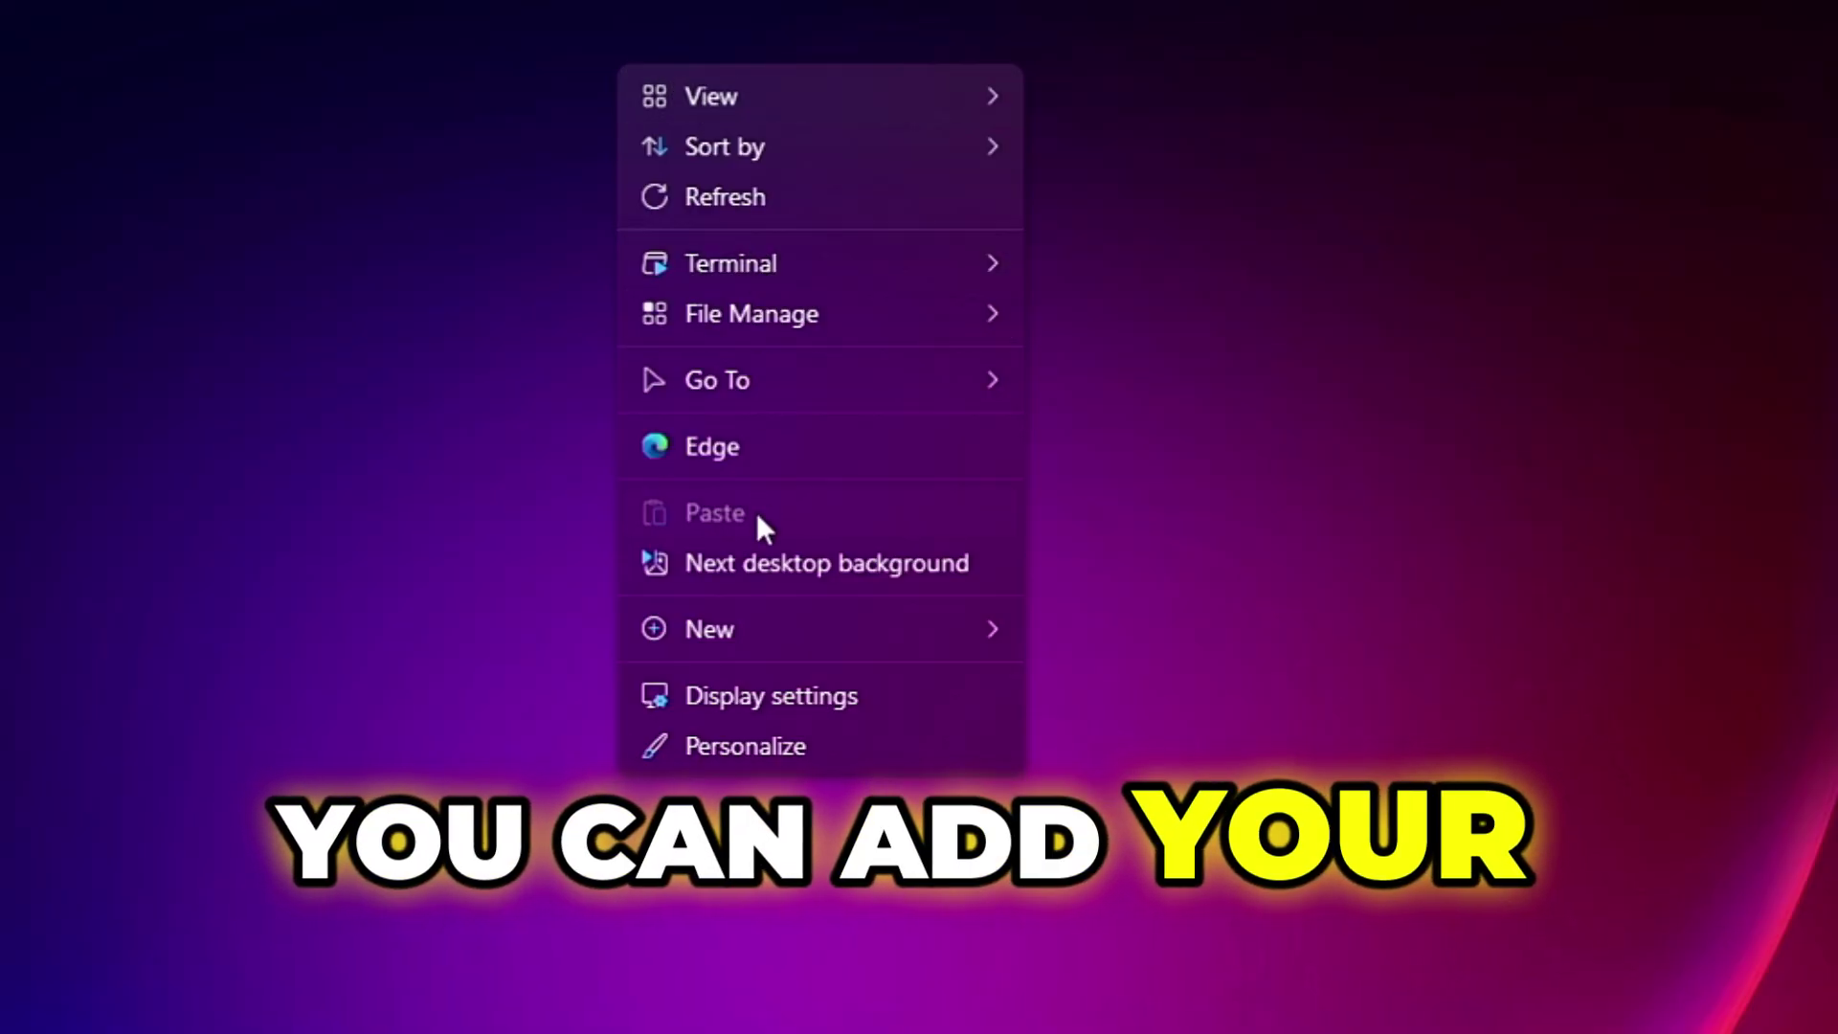
mouse_move(841, 83)
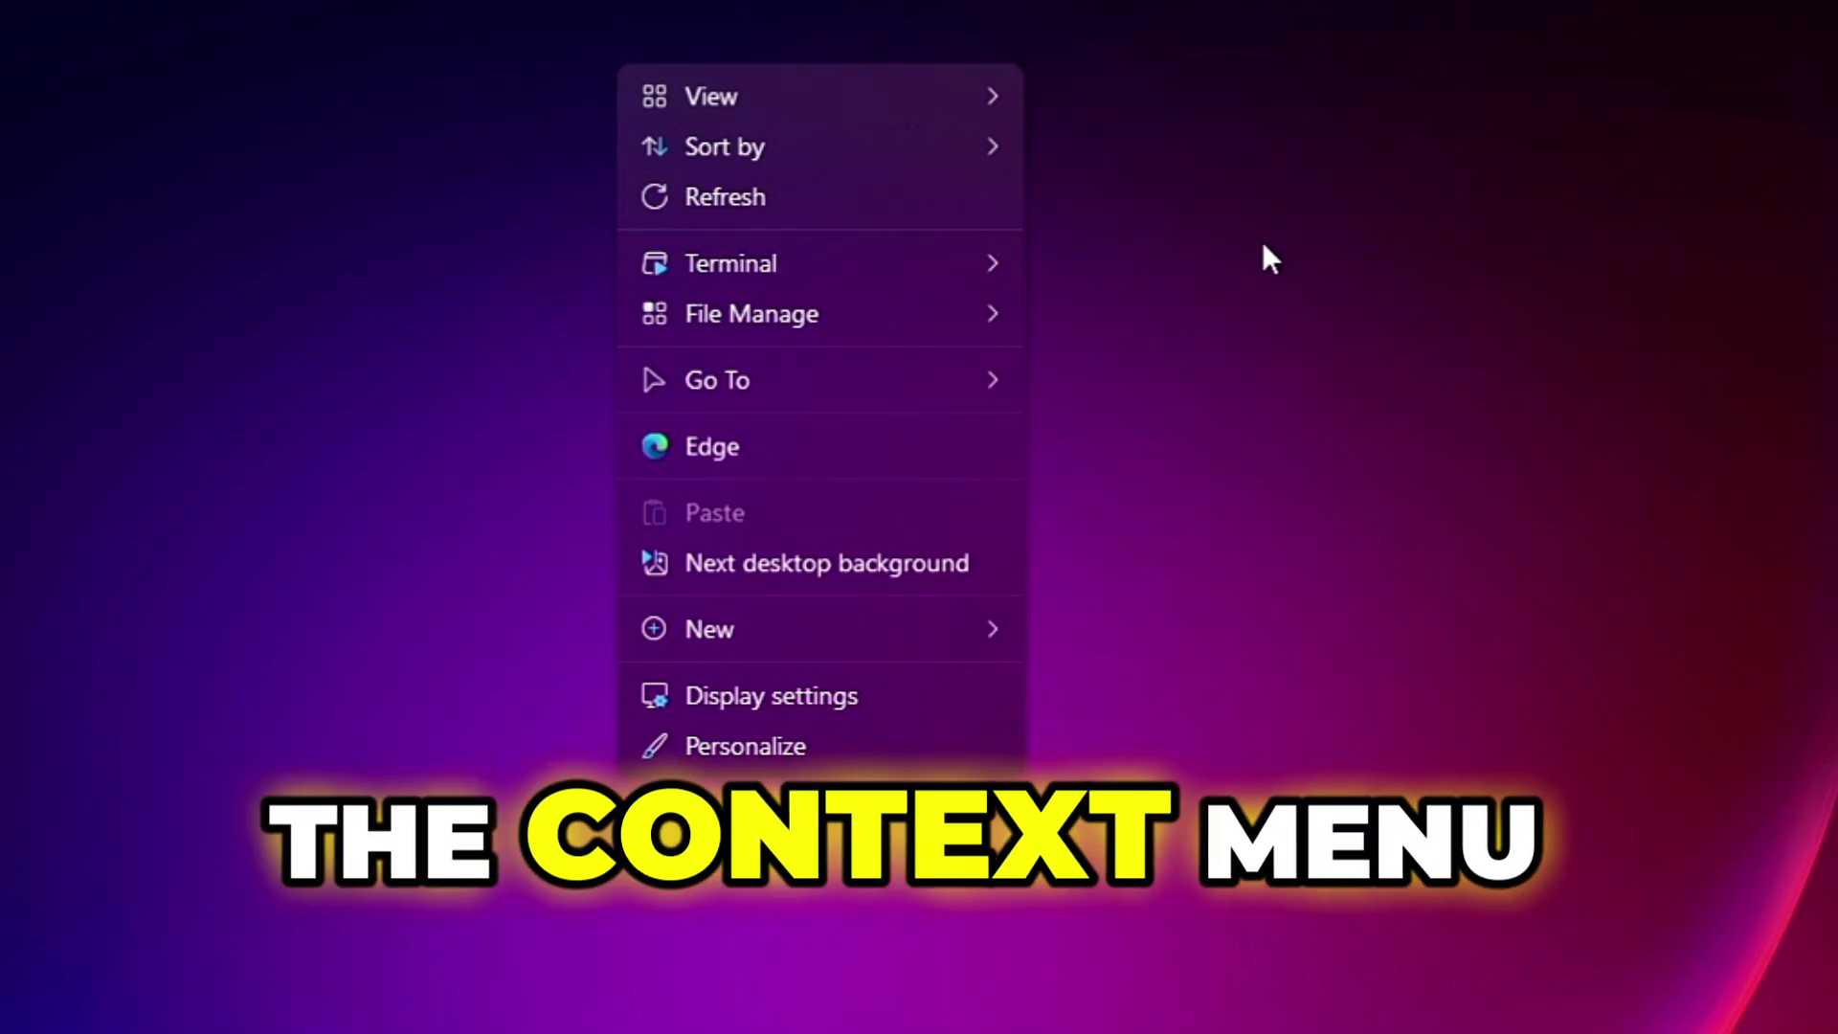
left_click(1282, 235)
right_click(824, 135)
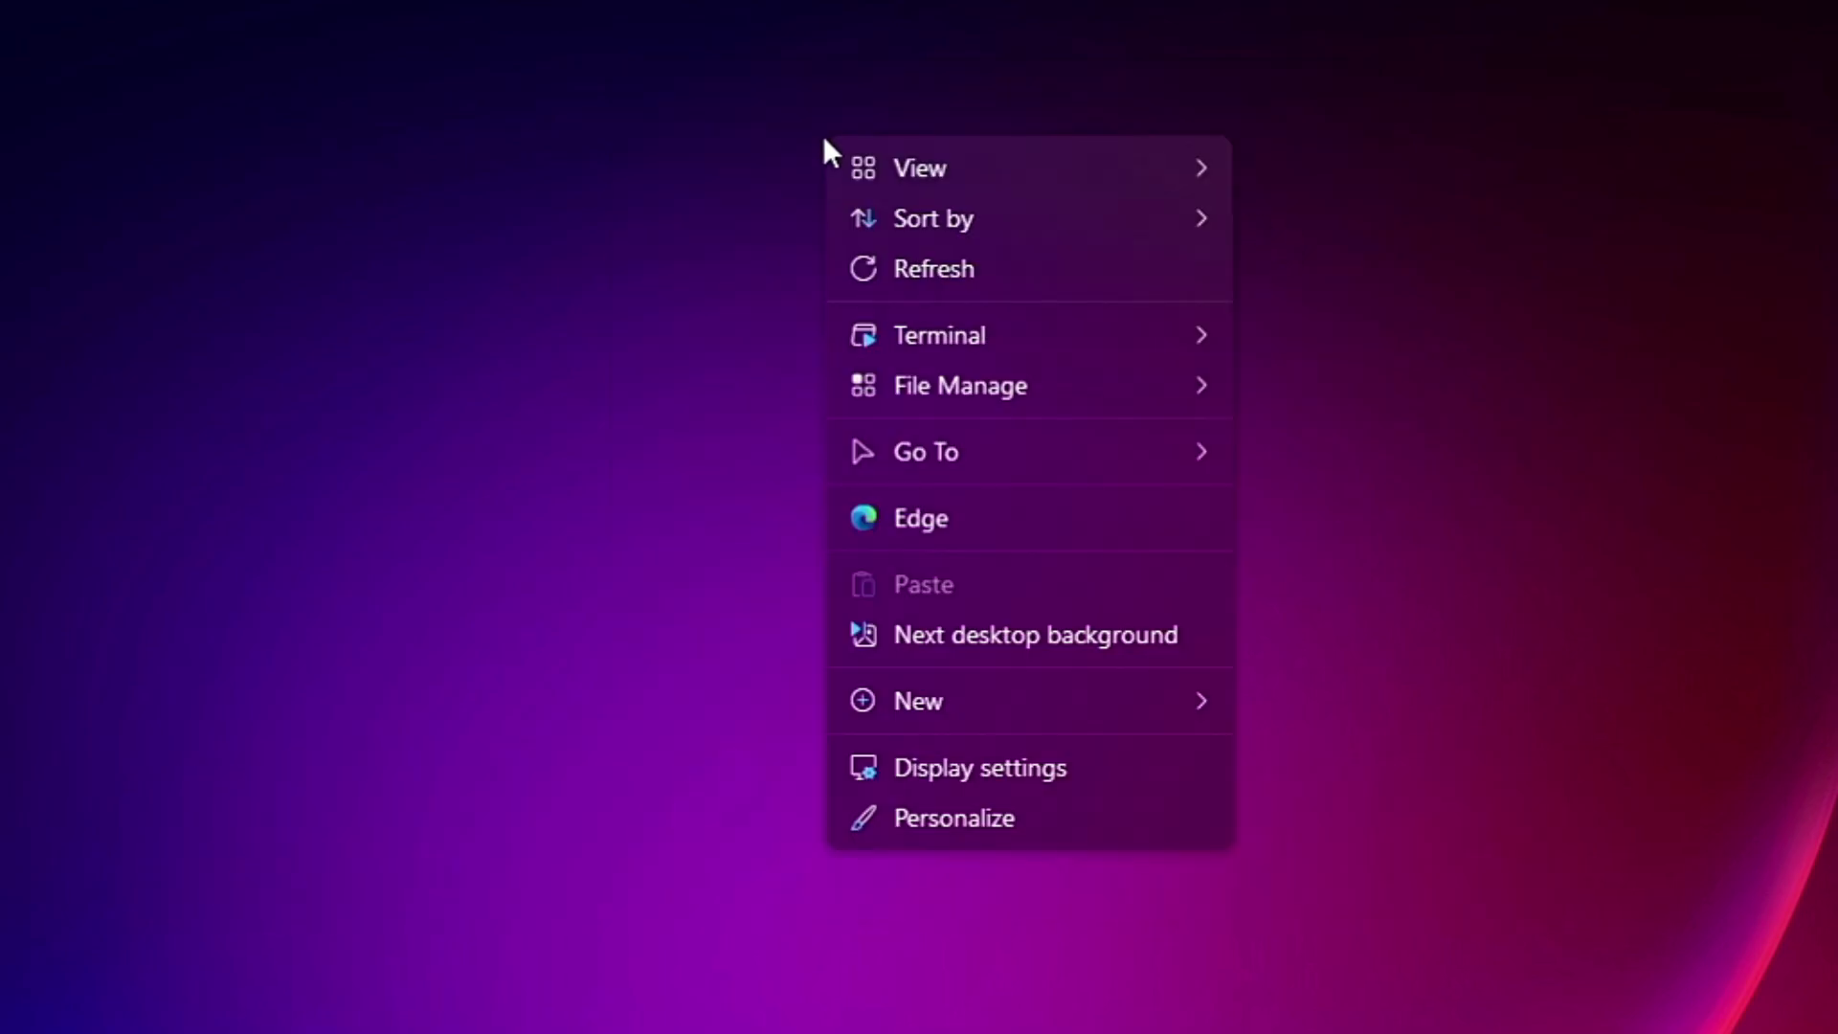
mouse_move(865, 150)
left_click(536, 594)
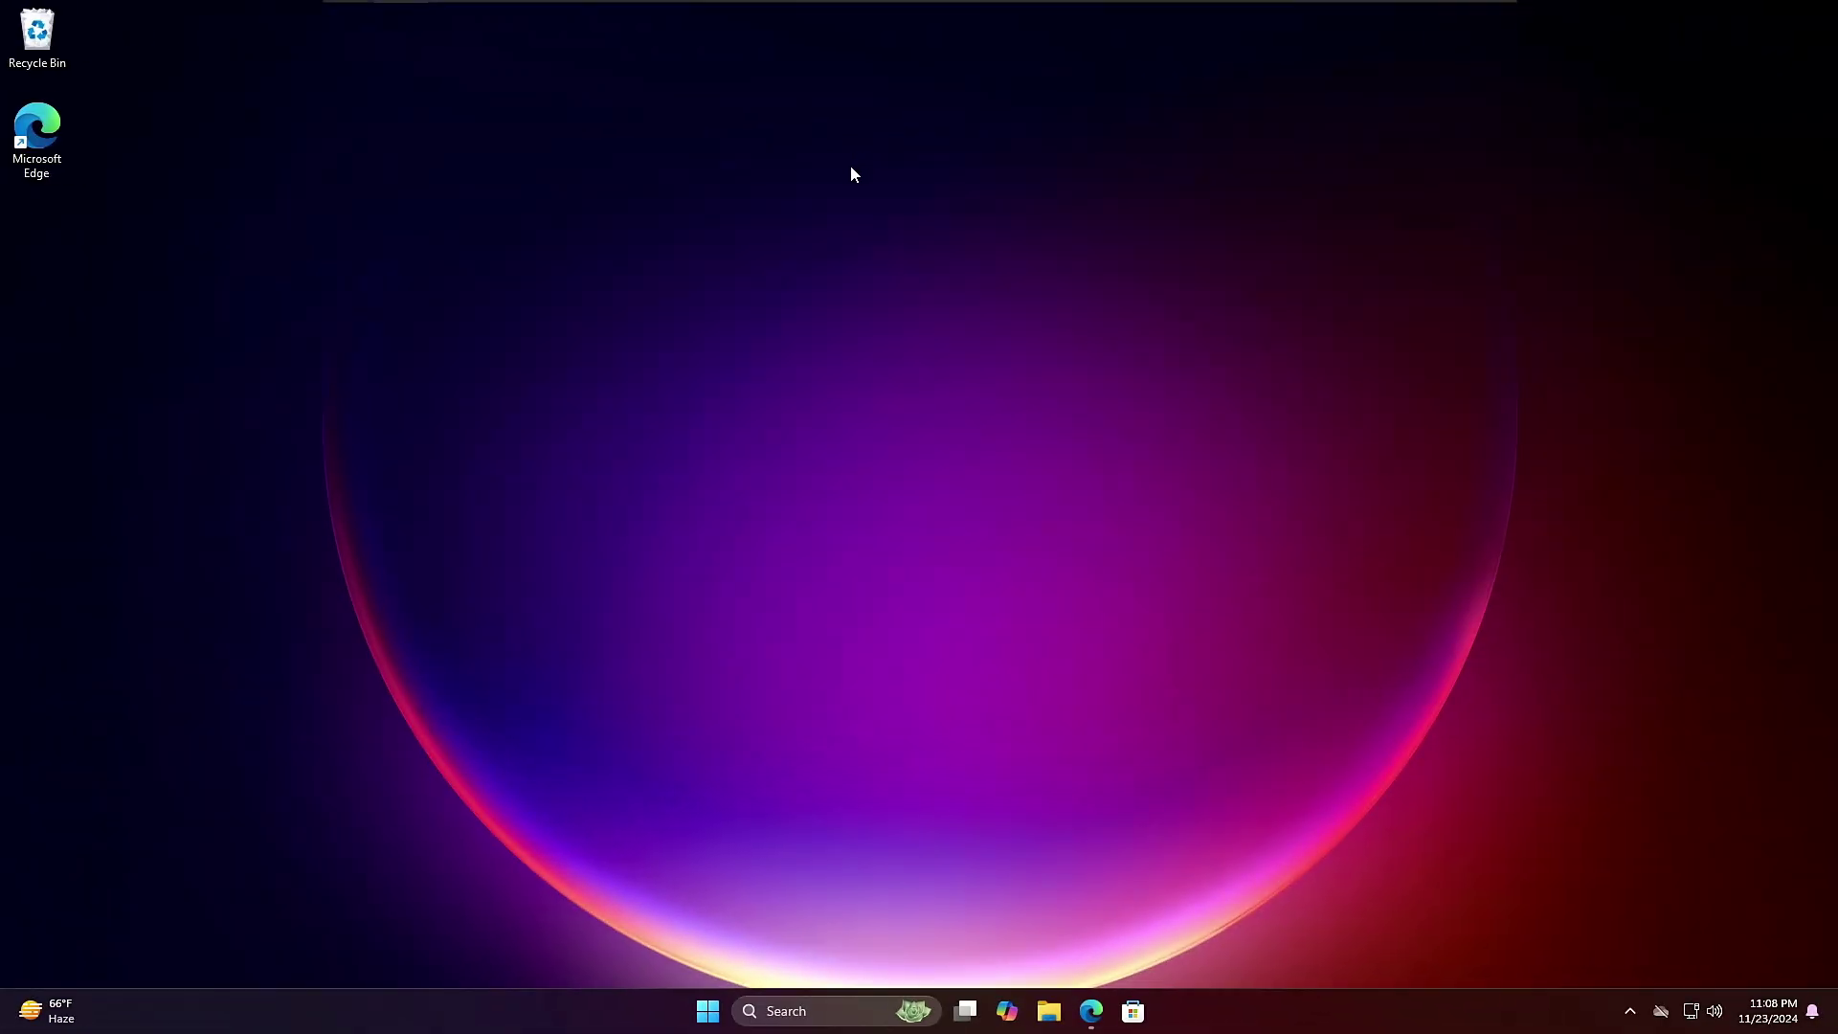
Switch to Microsoft Edge and search the web for "nilesoft".
left_click(1107, 1020)
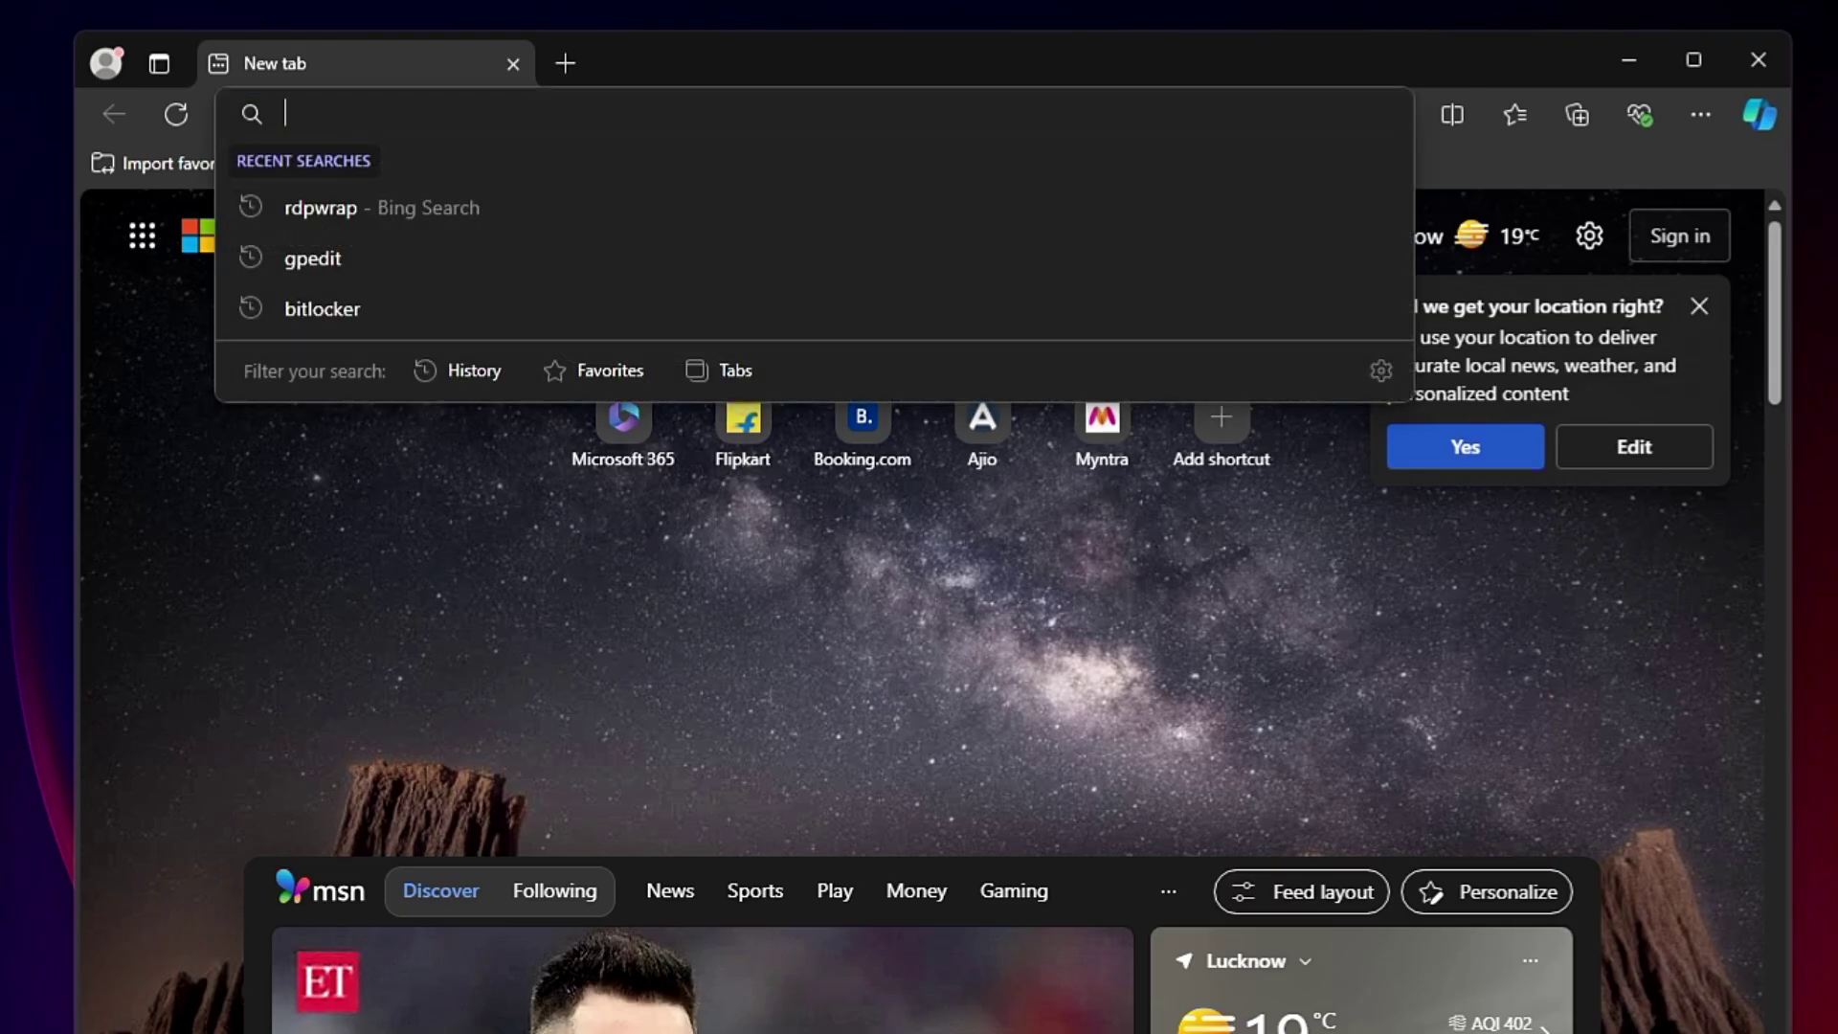
type("nile")
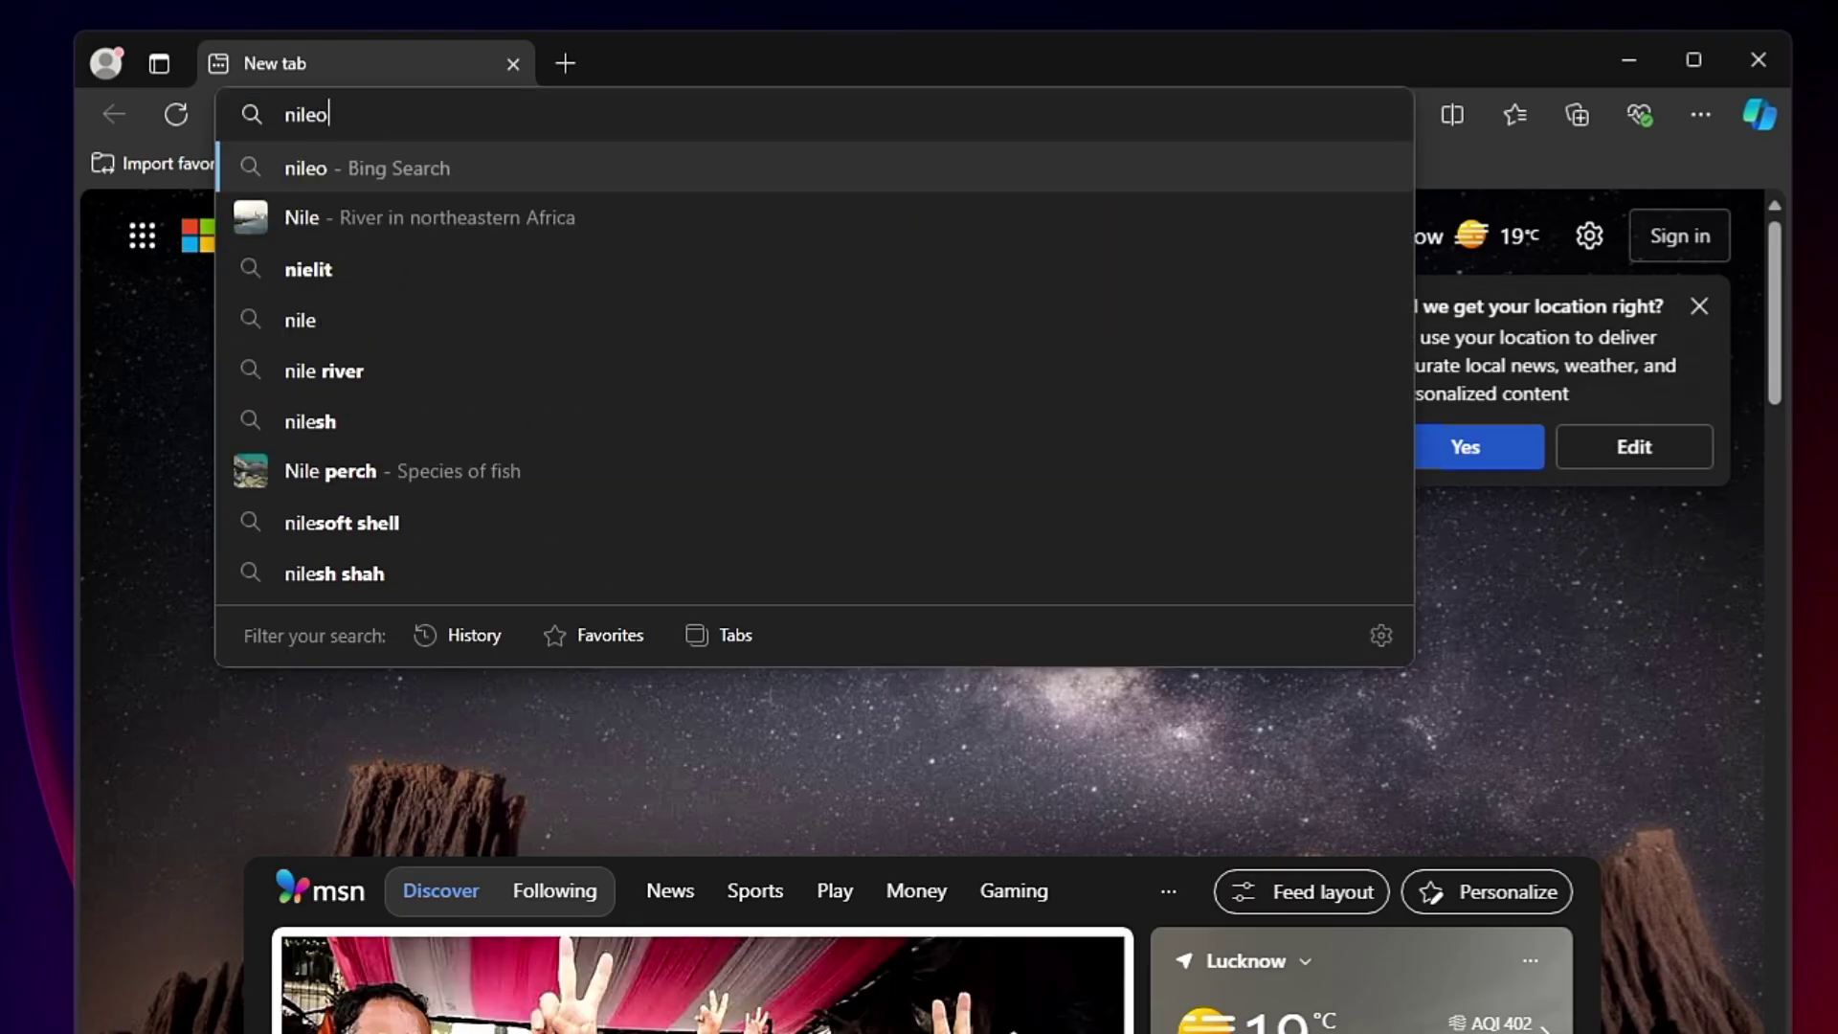
type("soft")
key("Return")
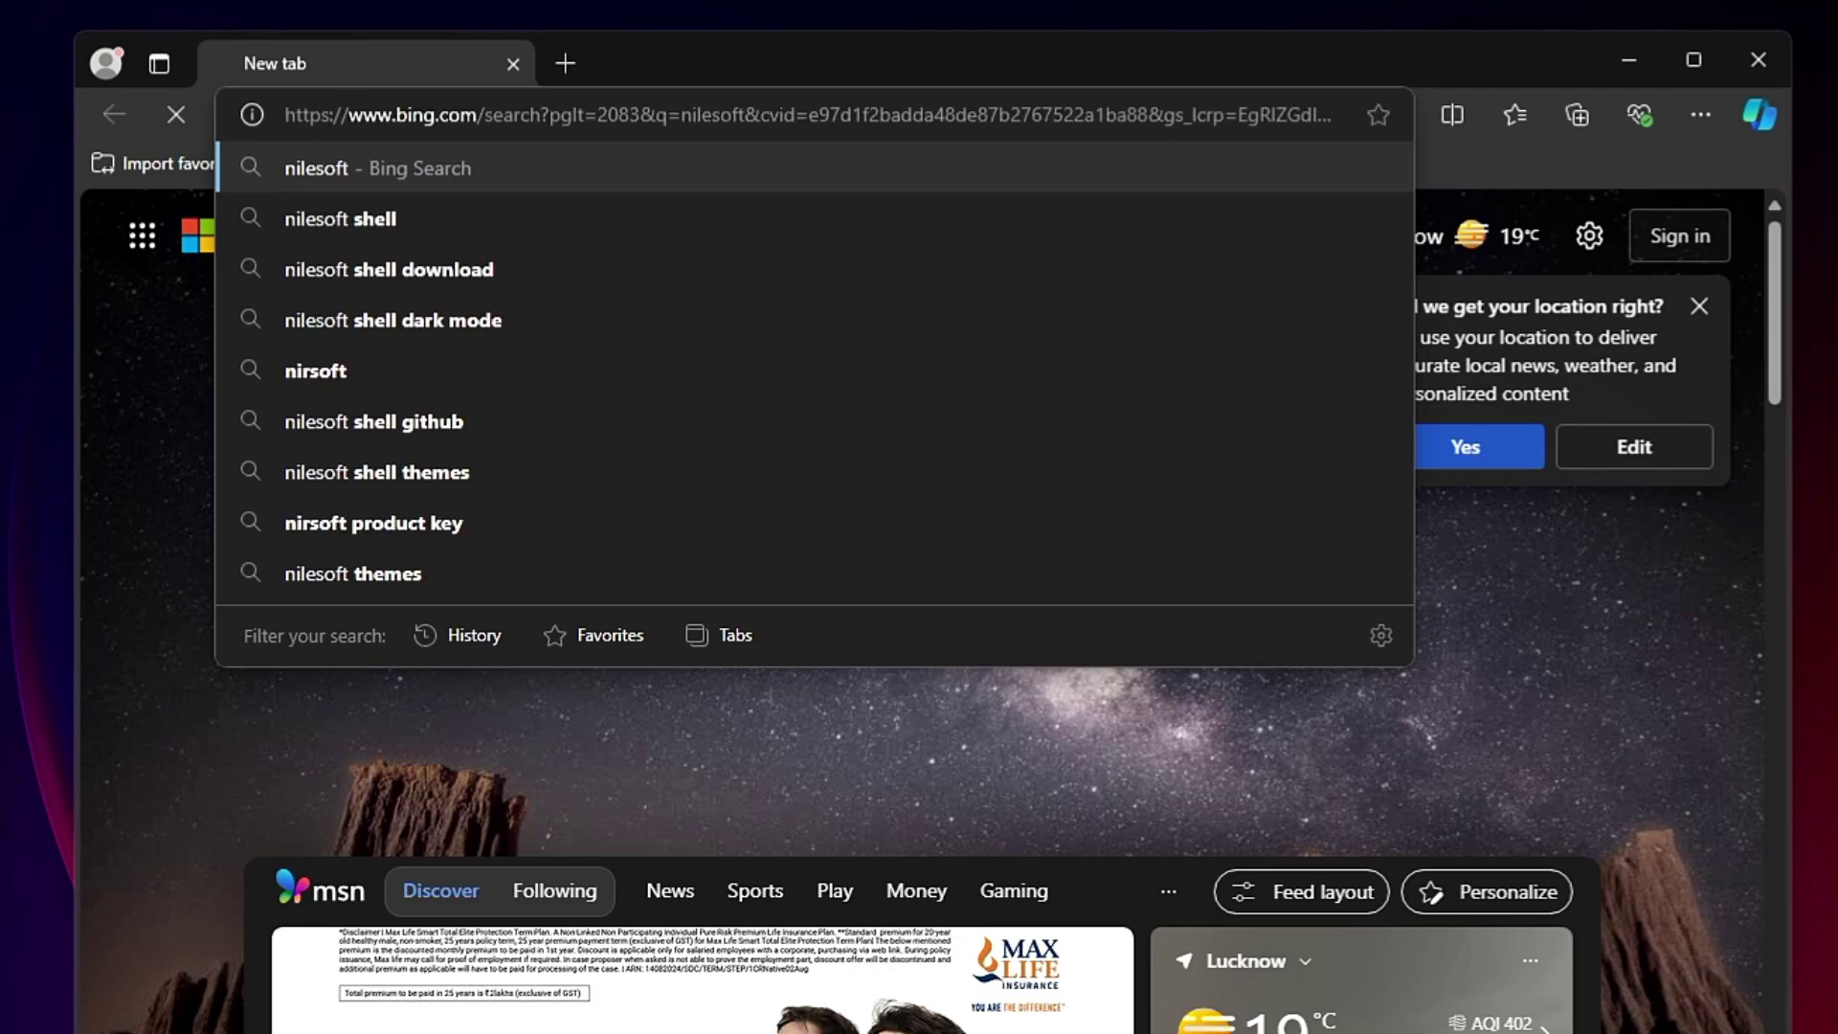
key("ctrl+plus")
key("ctrl+plus")
key("ctrl+plus")
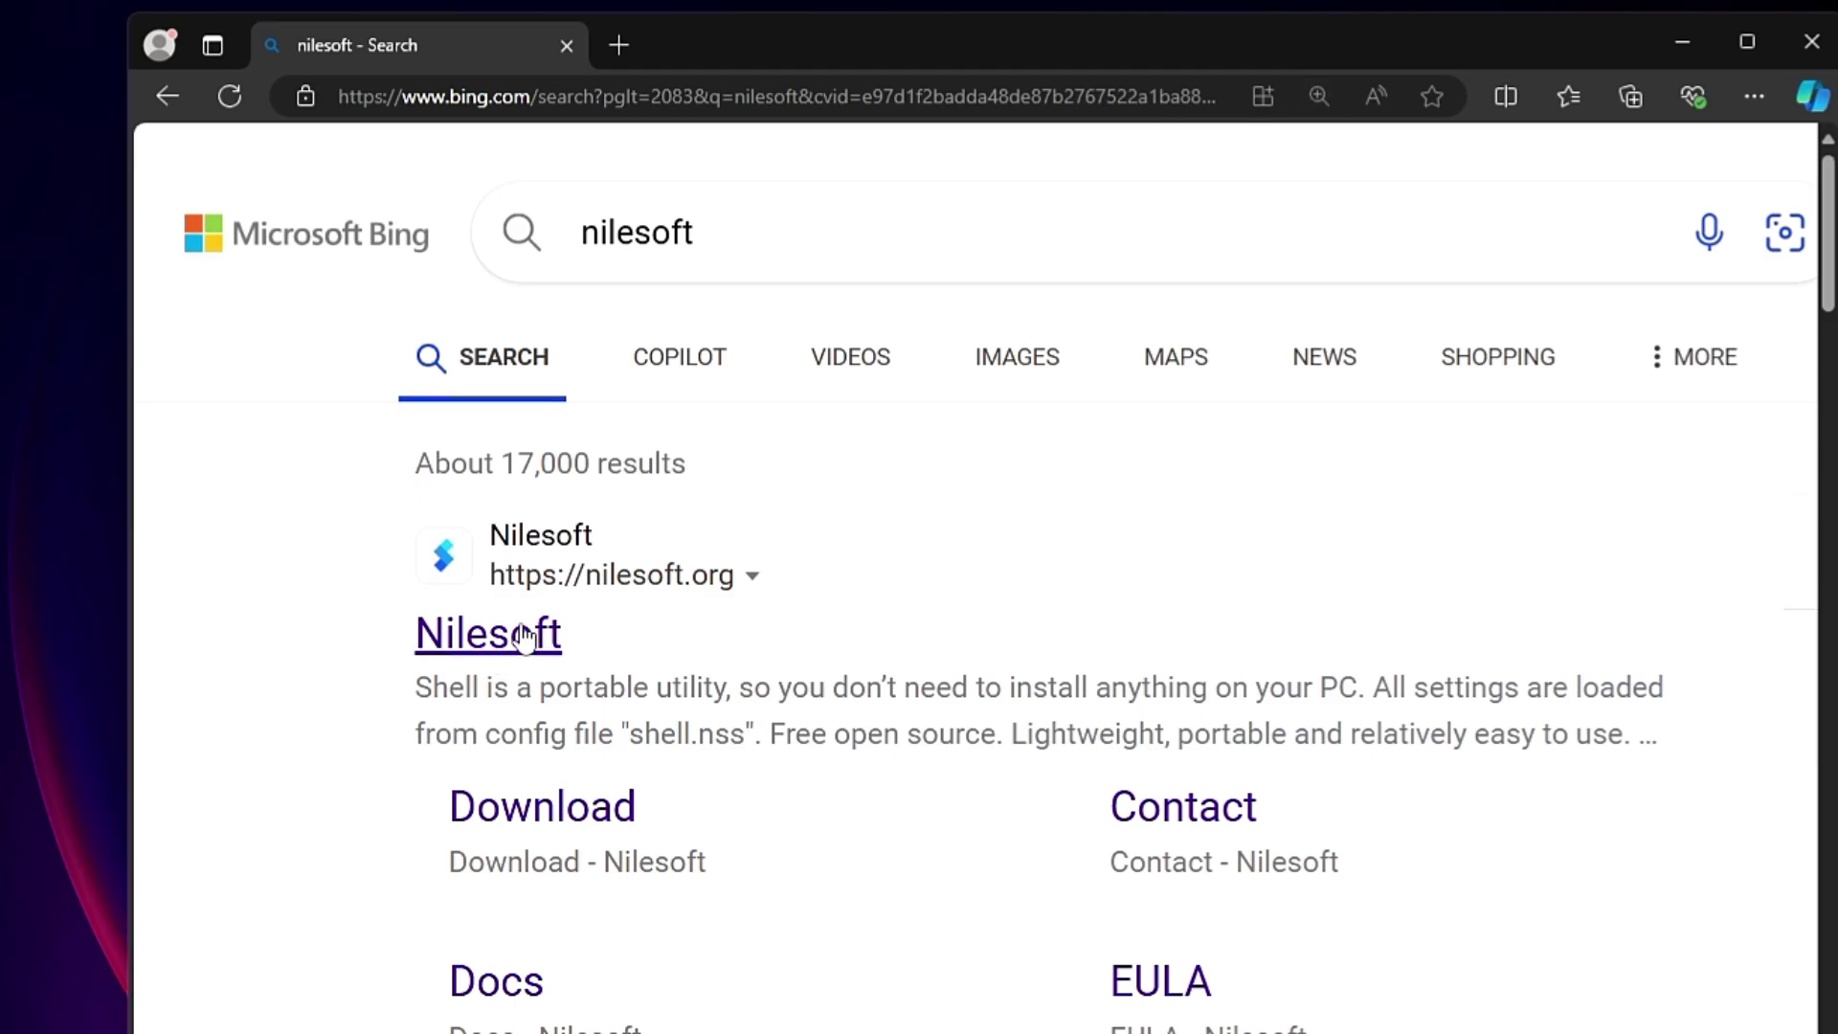
Open the Nilesoft website from the search results and go to the Shell download page.
left_click(513, 636)
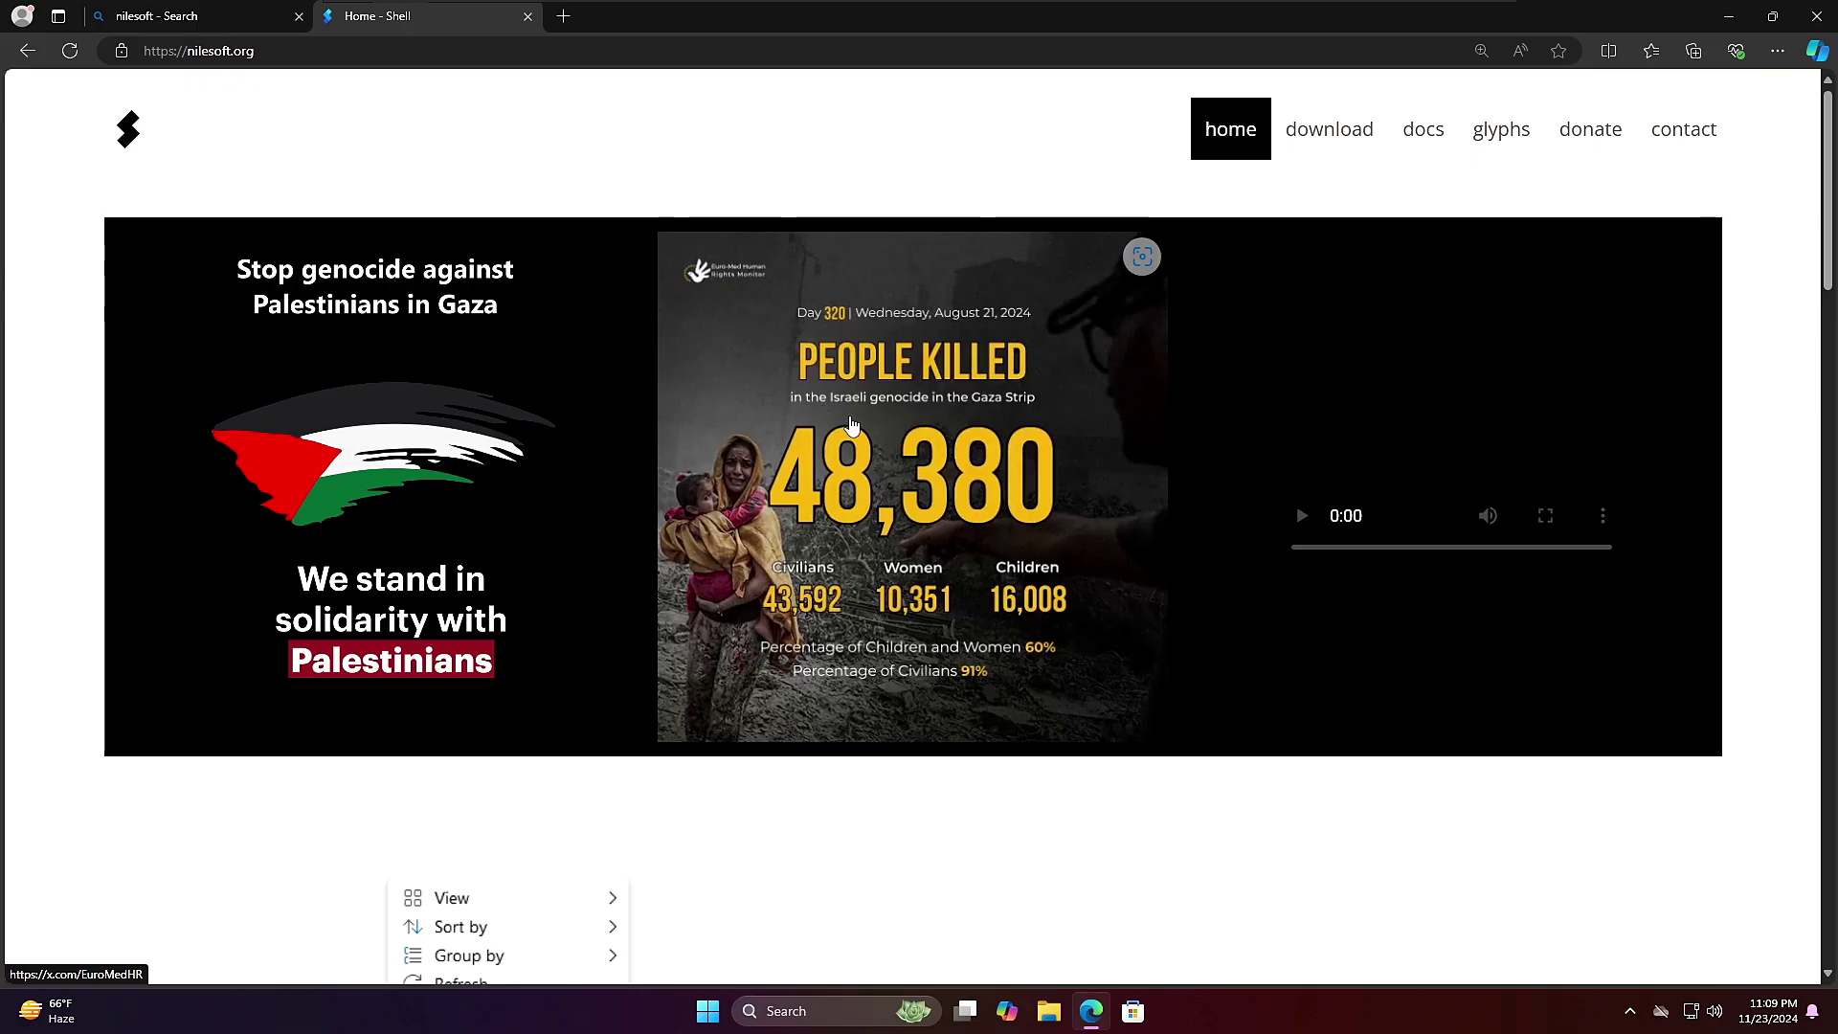
scroll(852, 424, "down", 4)
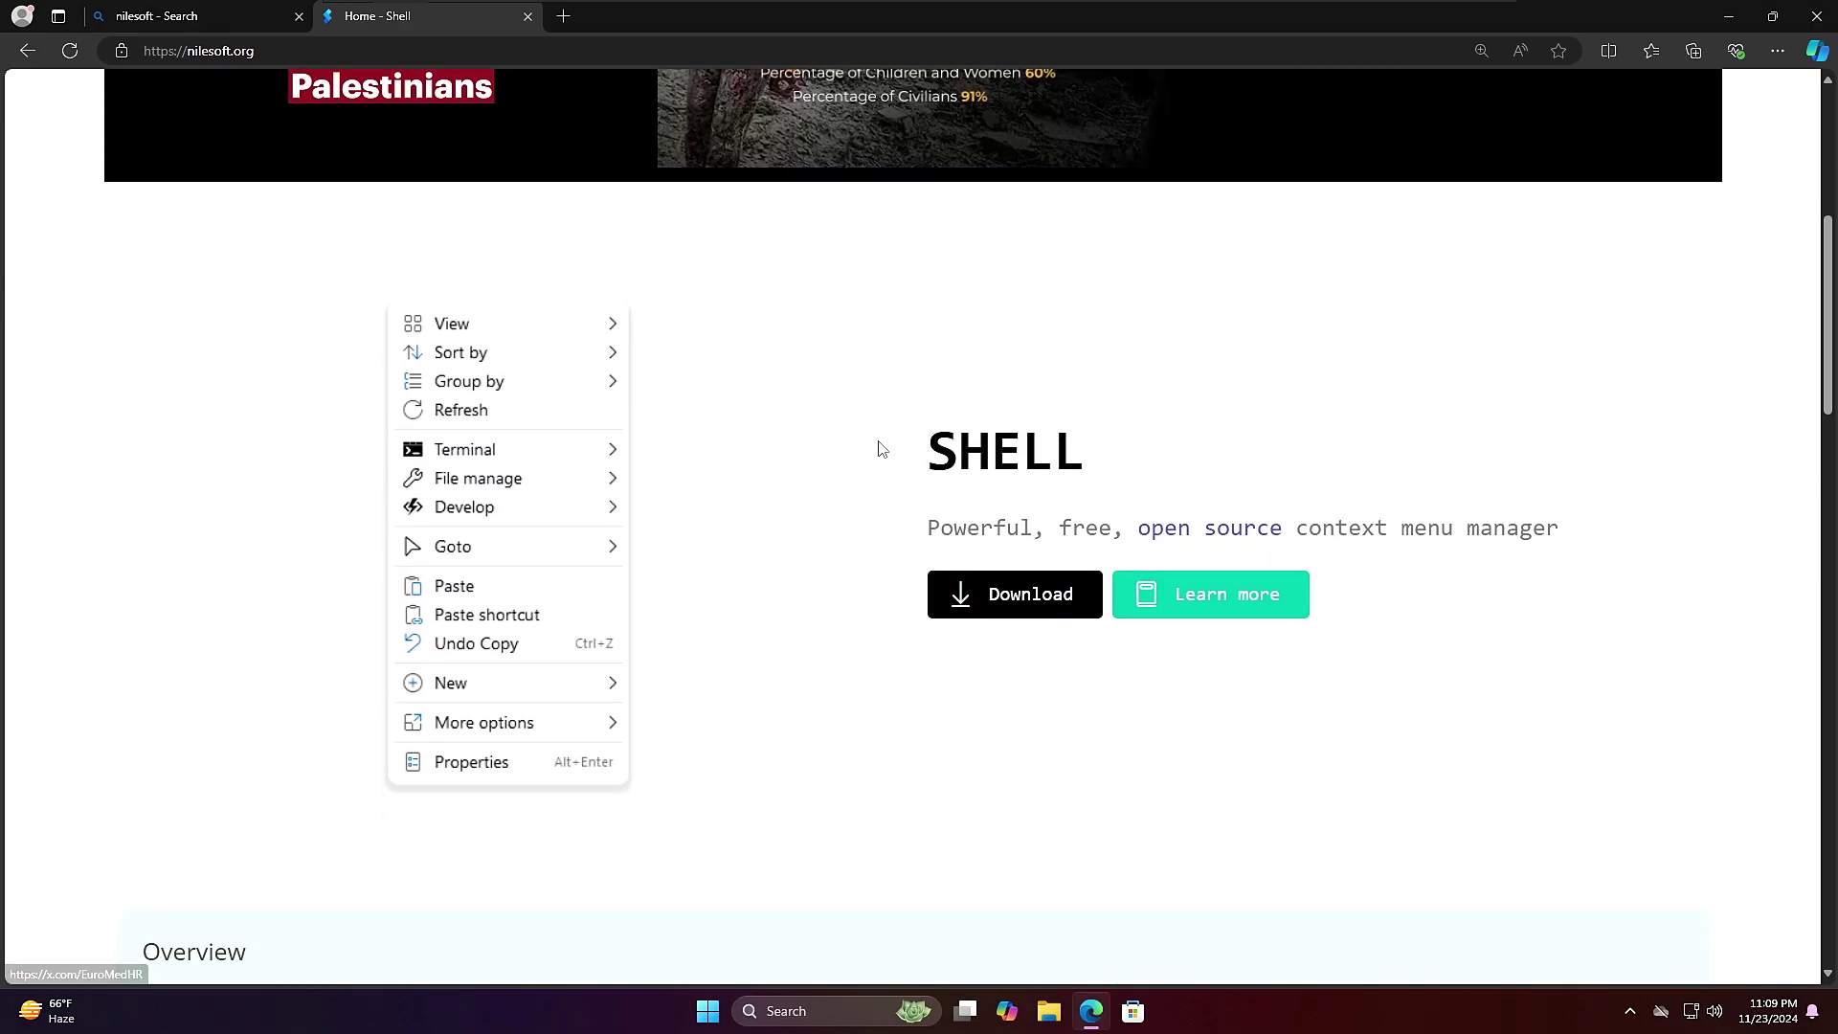
left_click(1038, 607)
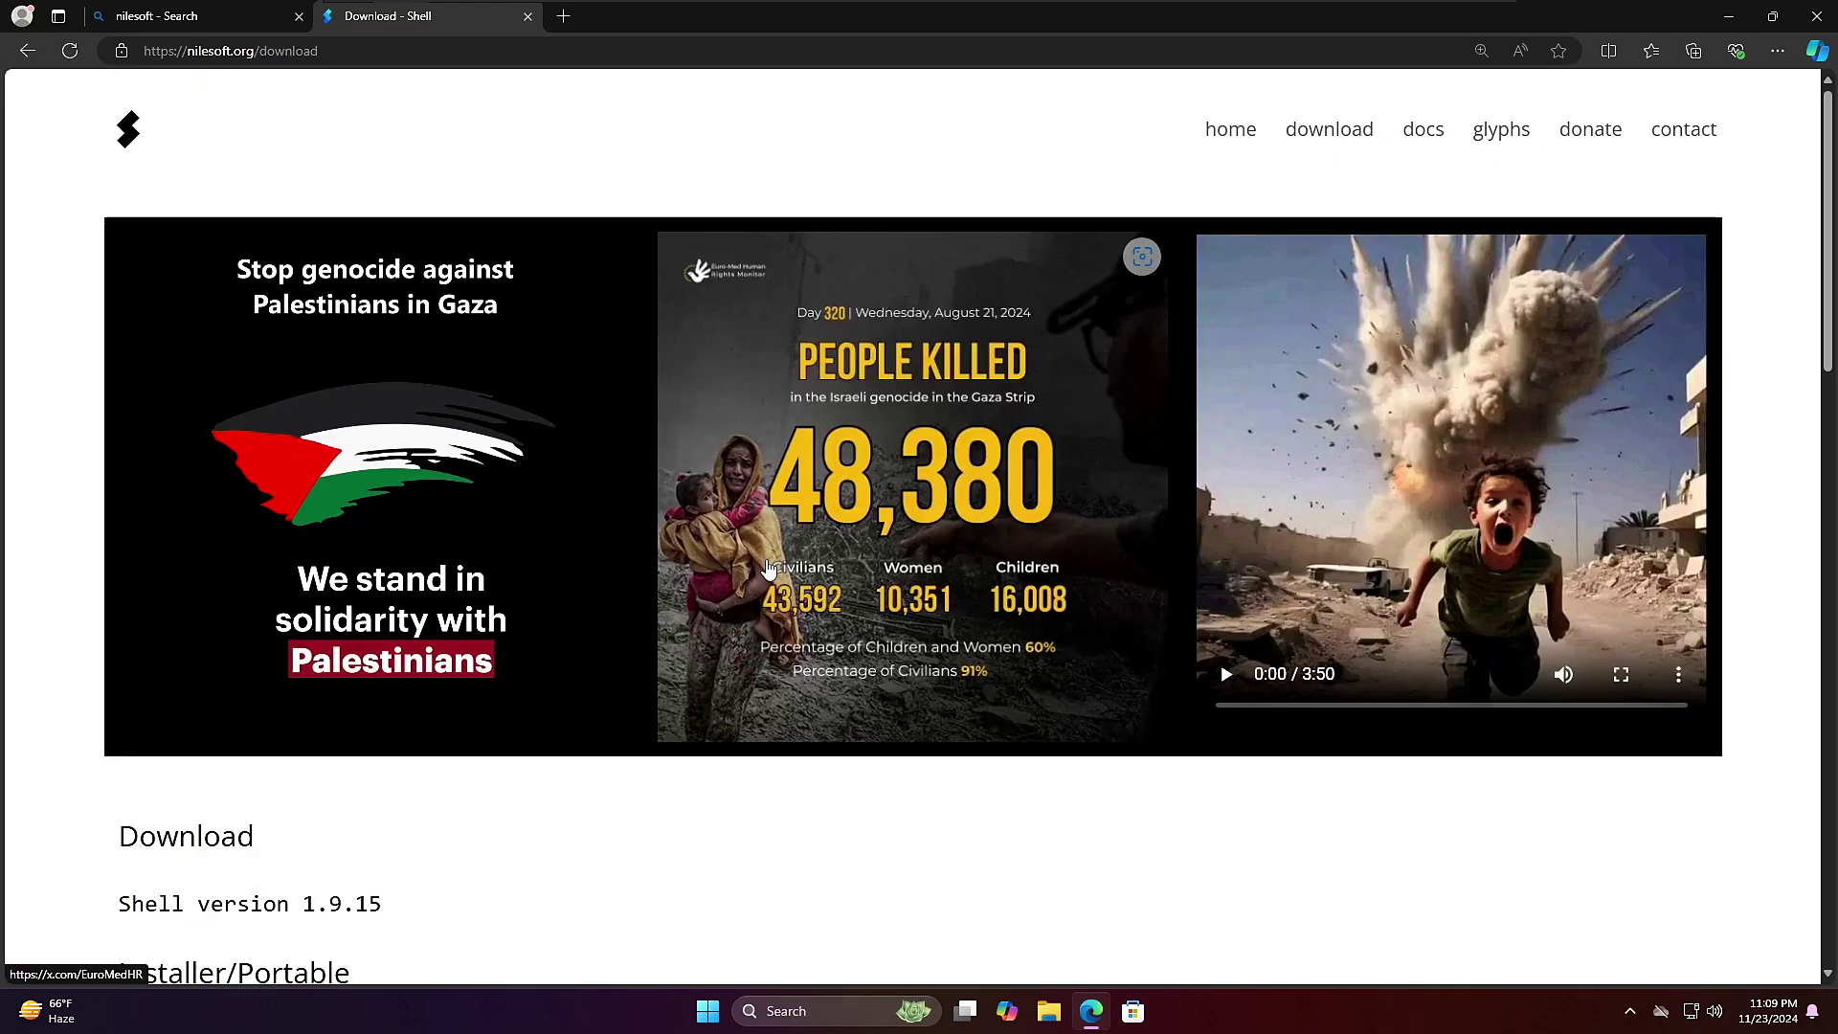
scroll(757, 565, "down", 1)
scroll(741, 556, "down", 3)
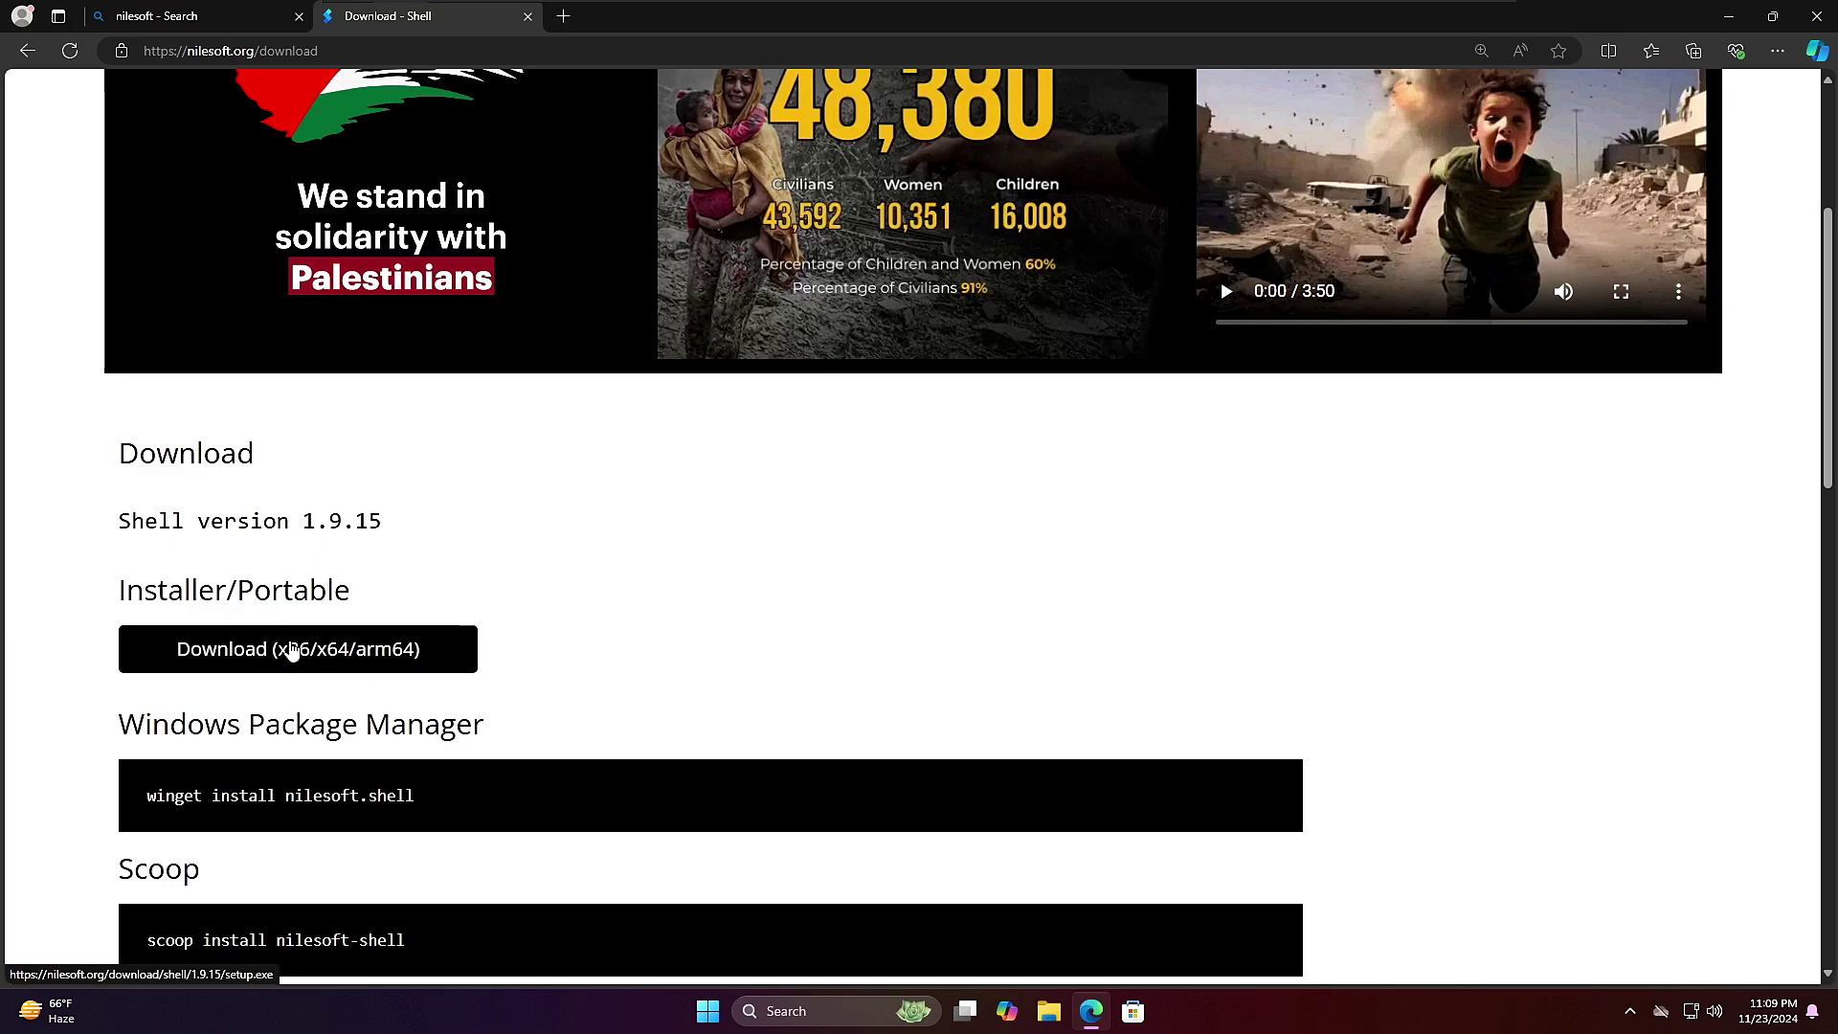
Copy the "winget install nilesoft.shell" command from the Windows Package Manager section of the download page.
scroll(291, 651, "down", 2)
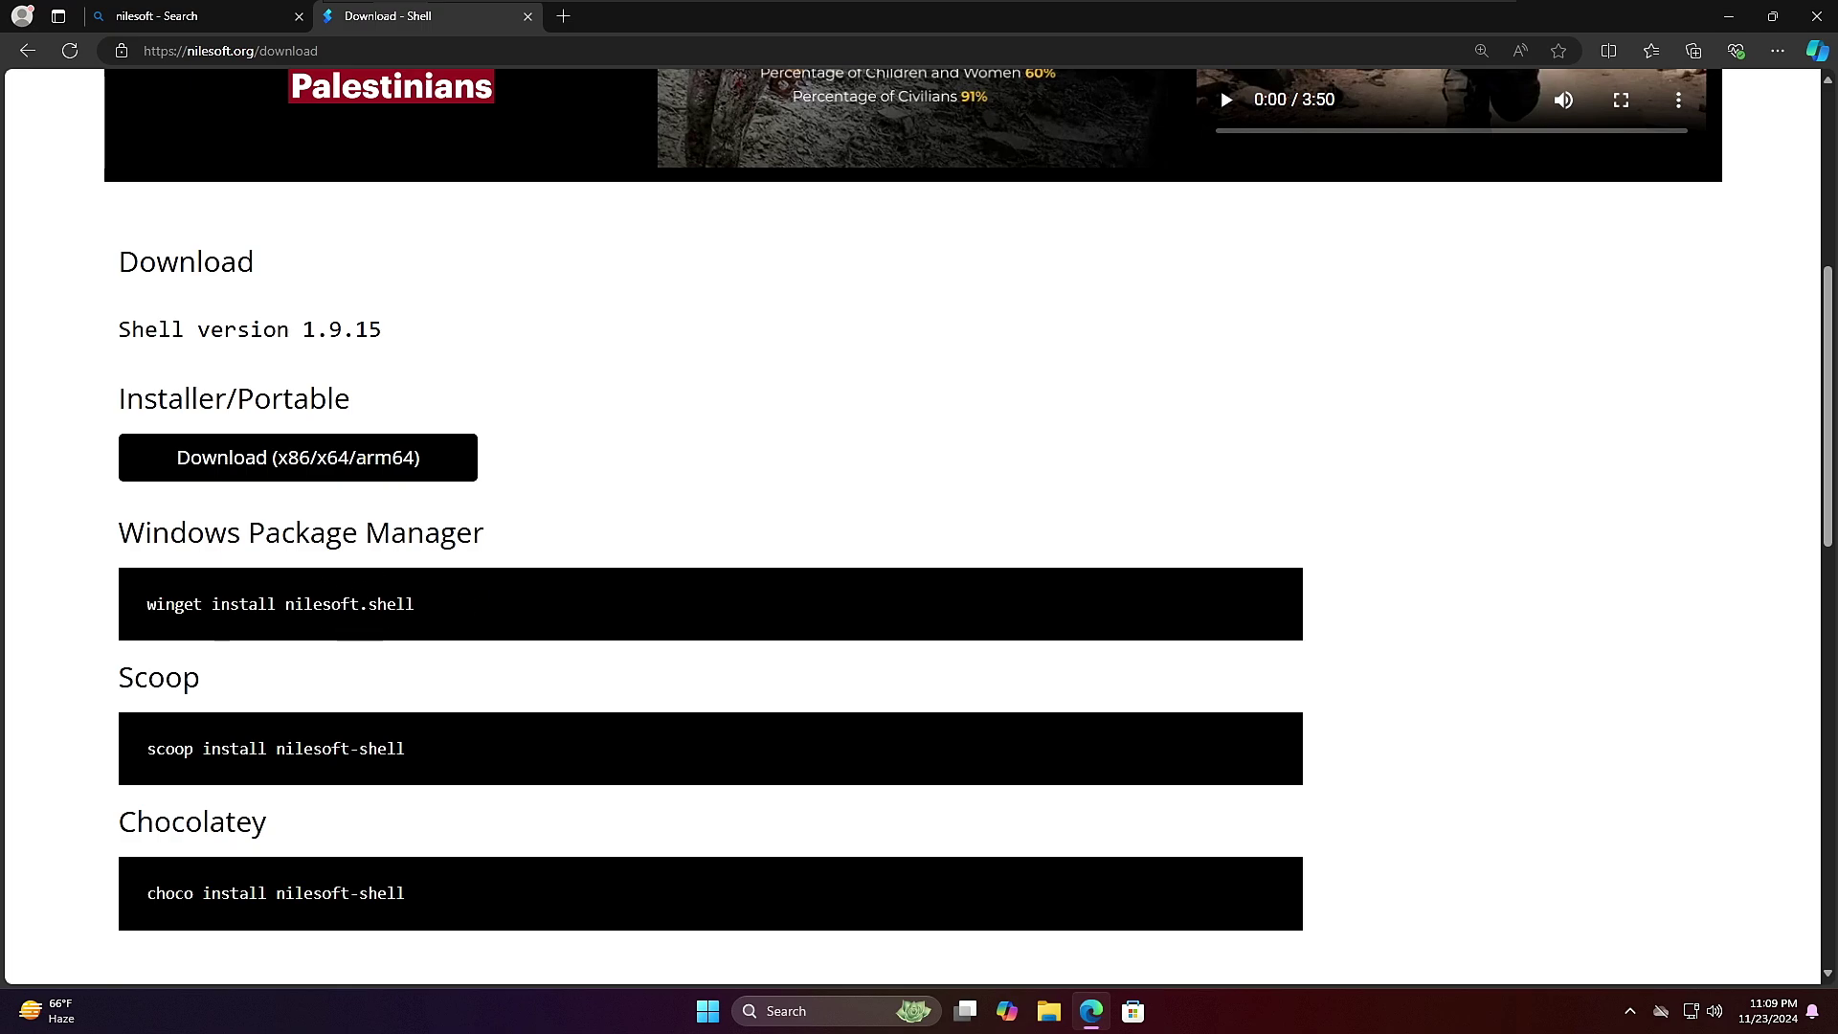
left_click_drag(428, 601, 145, 603)
left_click(186, 579)
left_click(221, 545)
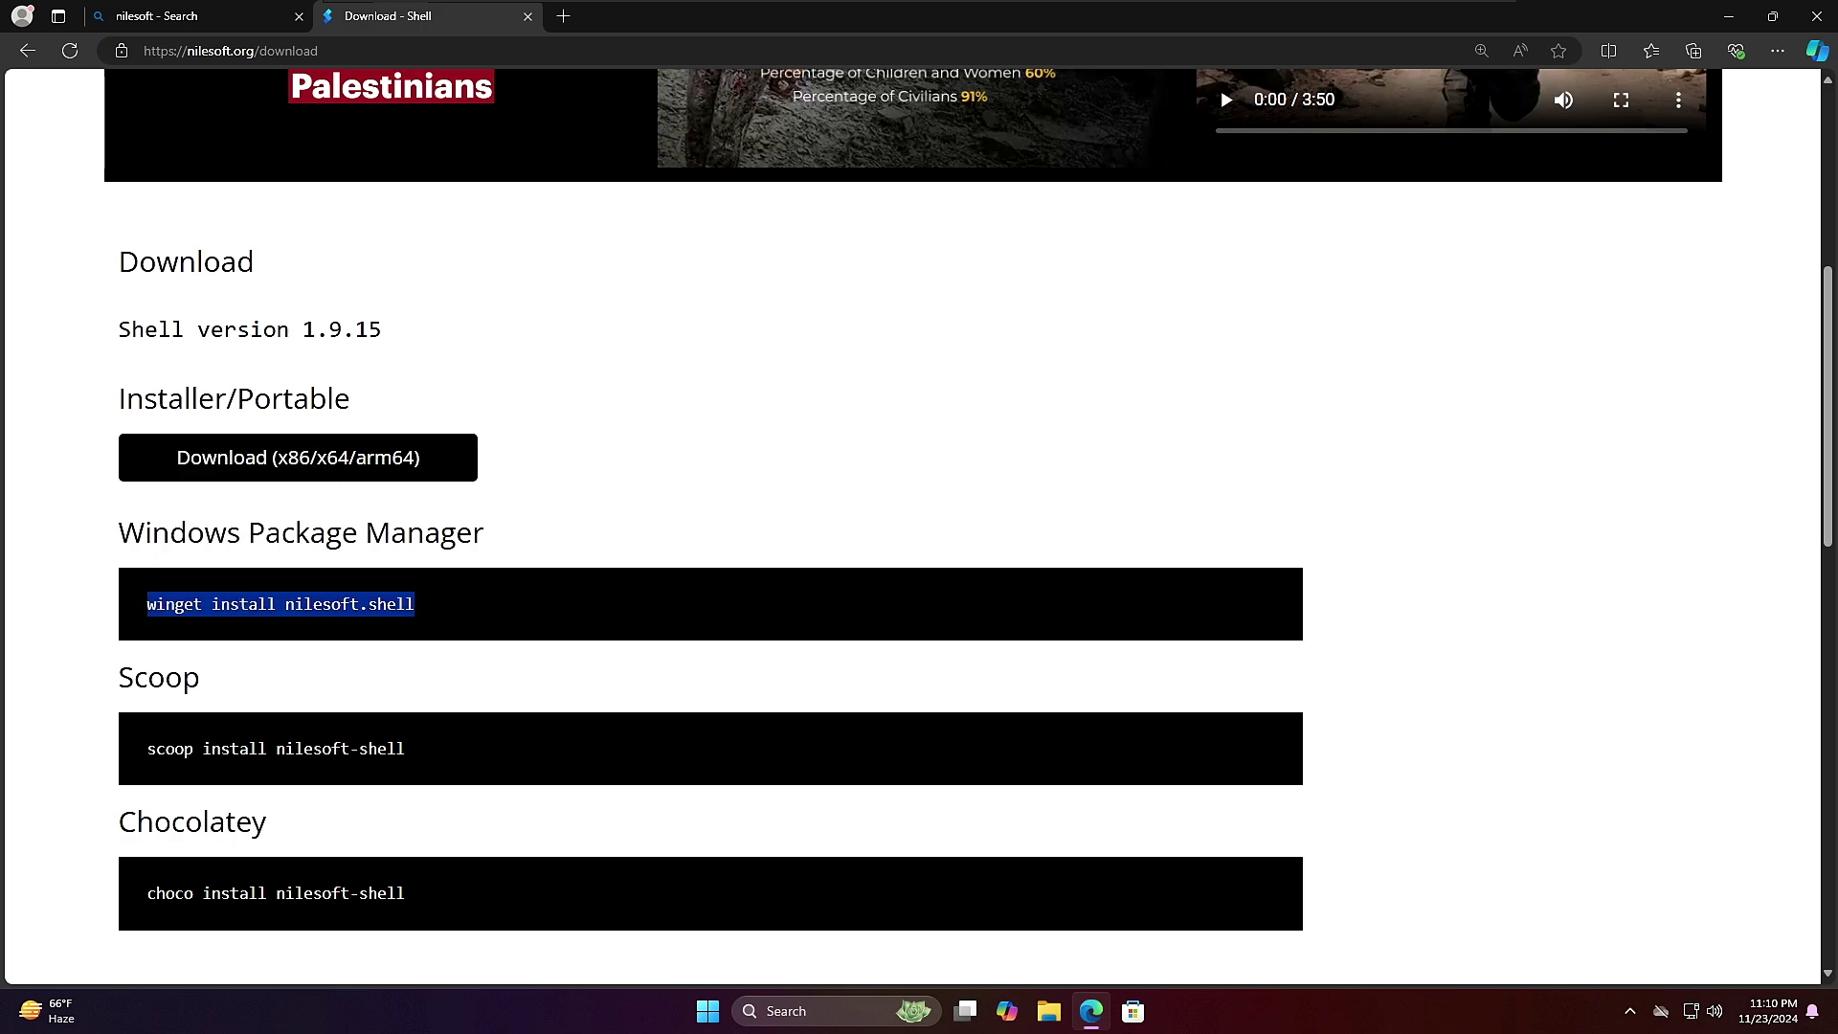
Find Command Prompt with a search for "cmd" and open it as administrator.
left_click(829, 1012)
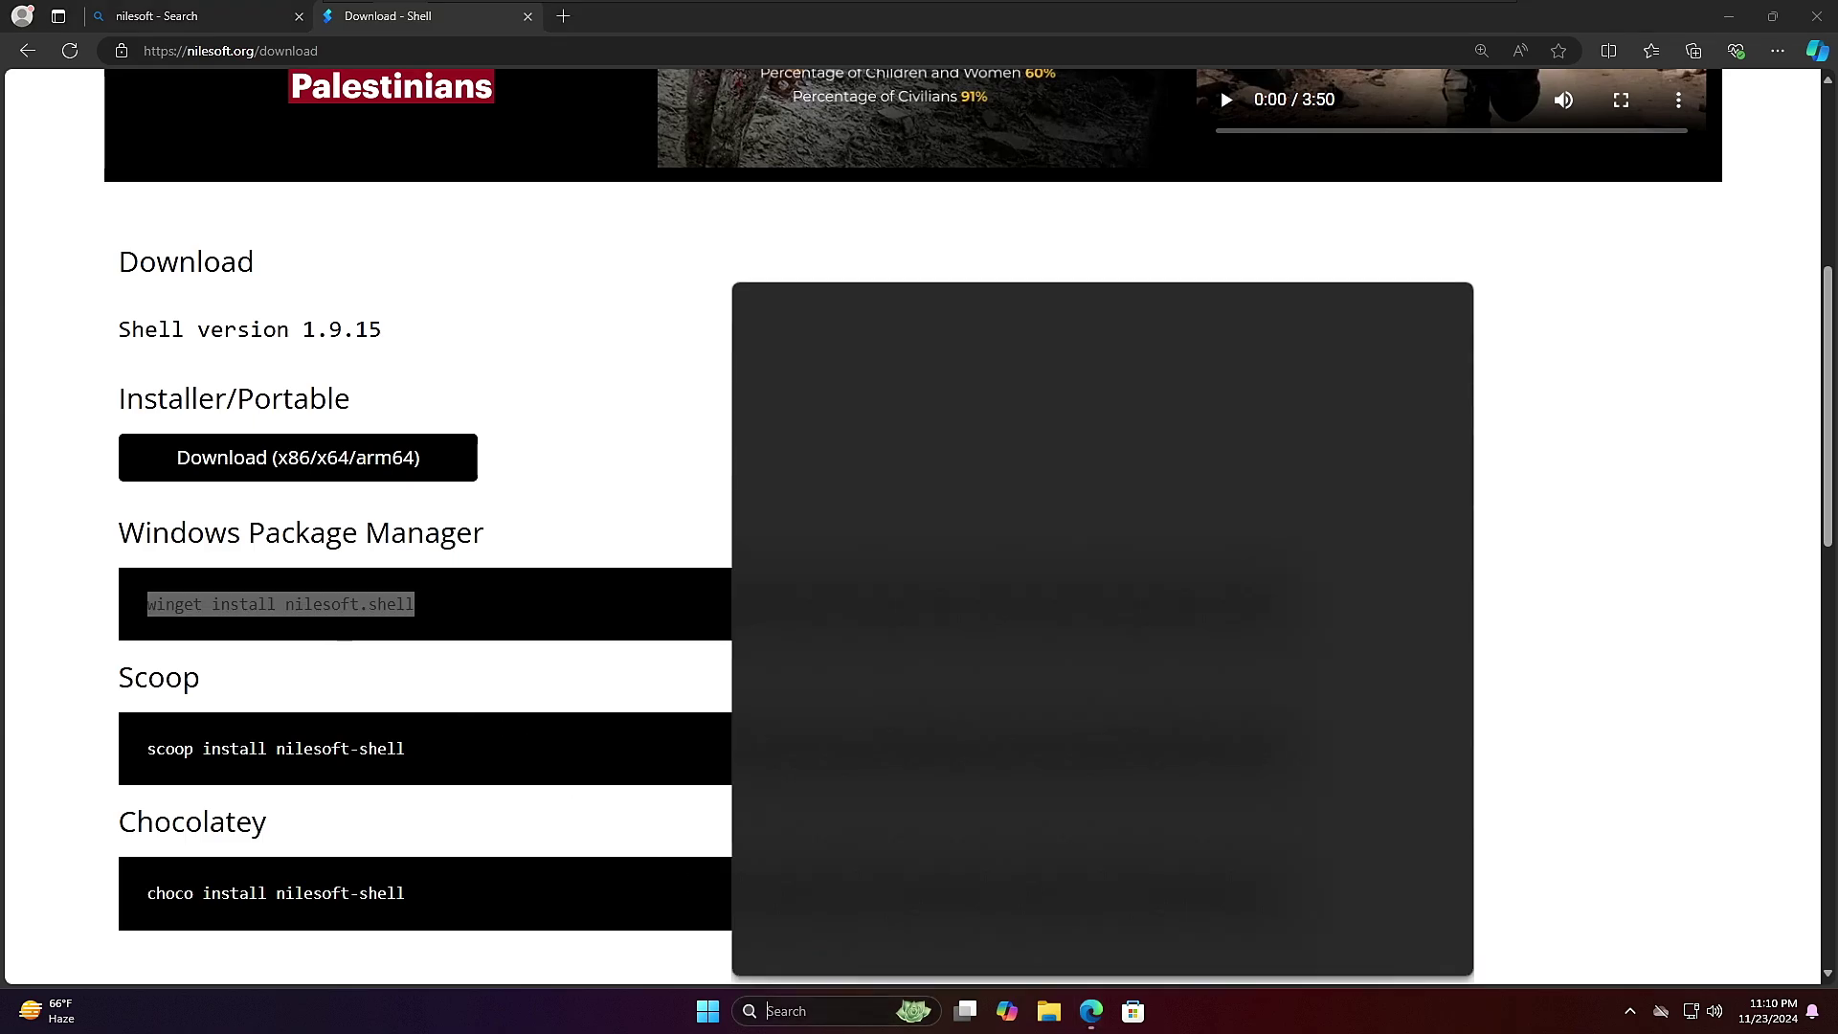
type("cmd")
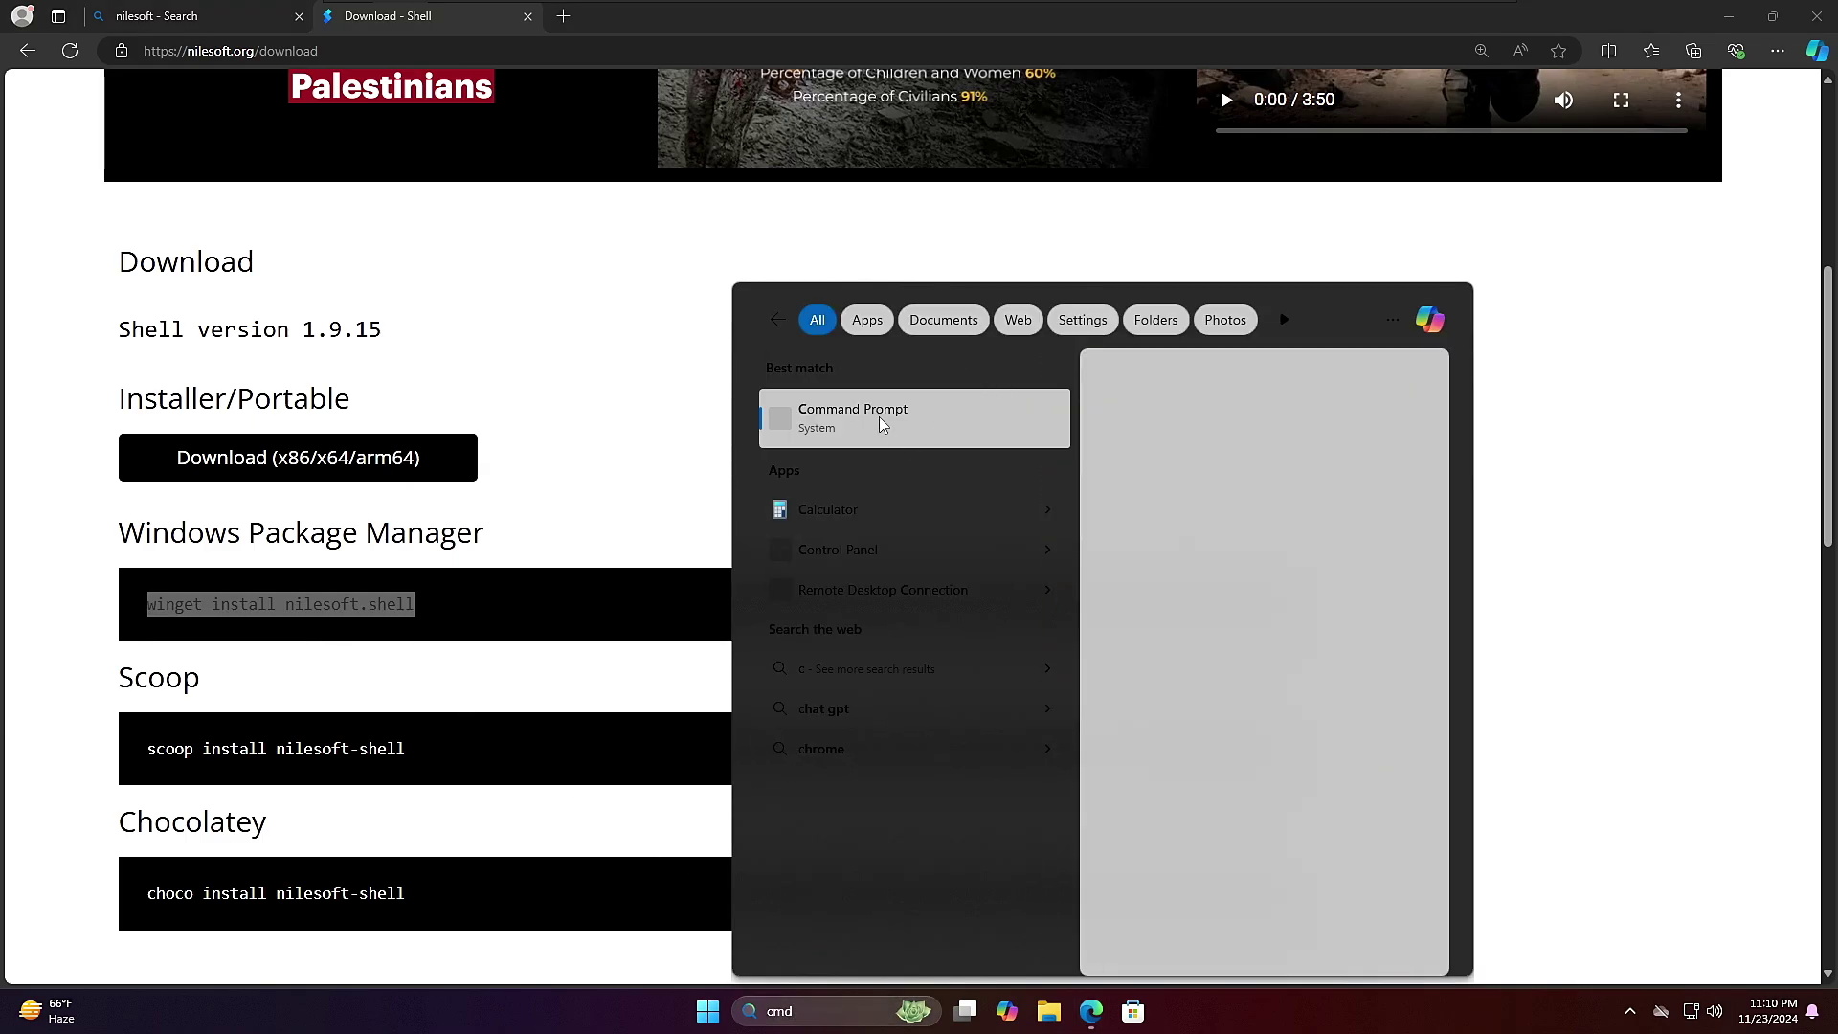
right_click(882, 417)
left_click(913, 446)
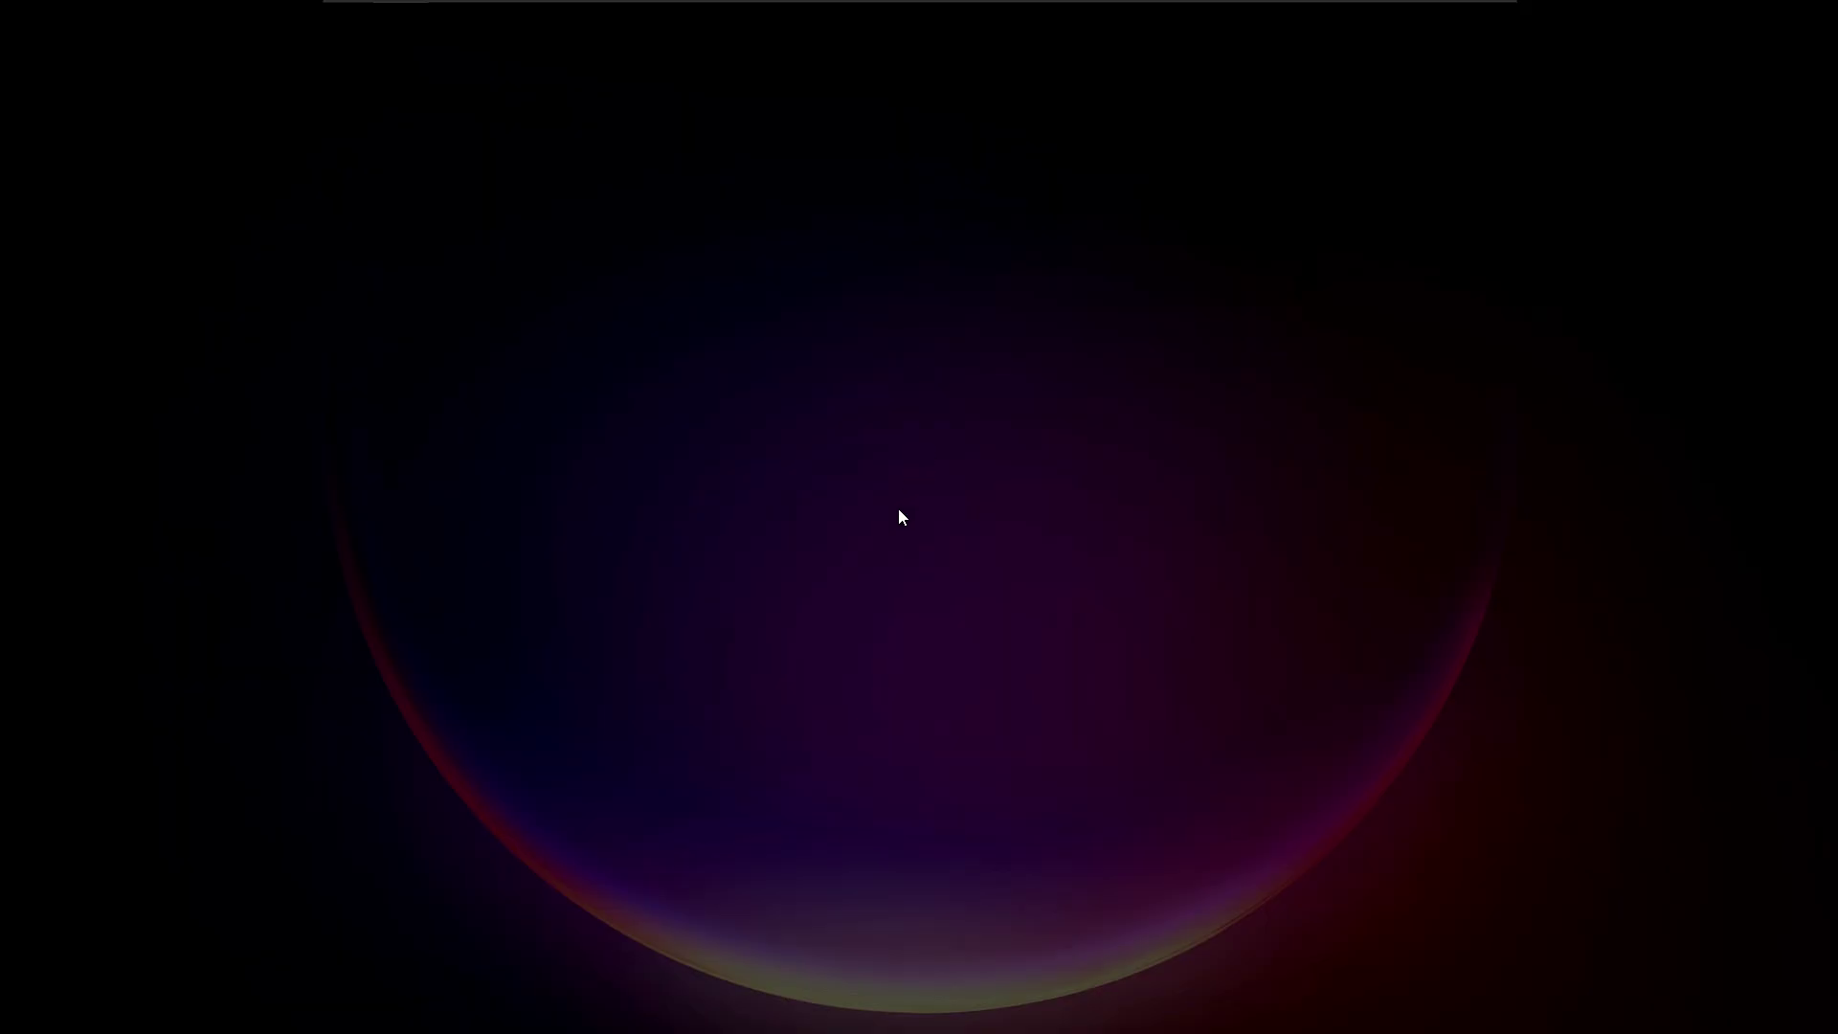
left_click(840, 659)
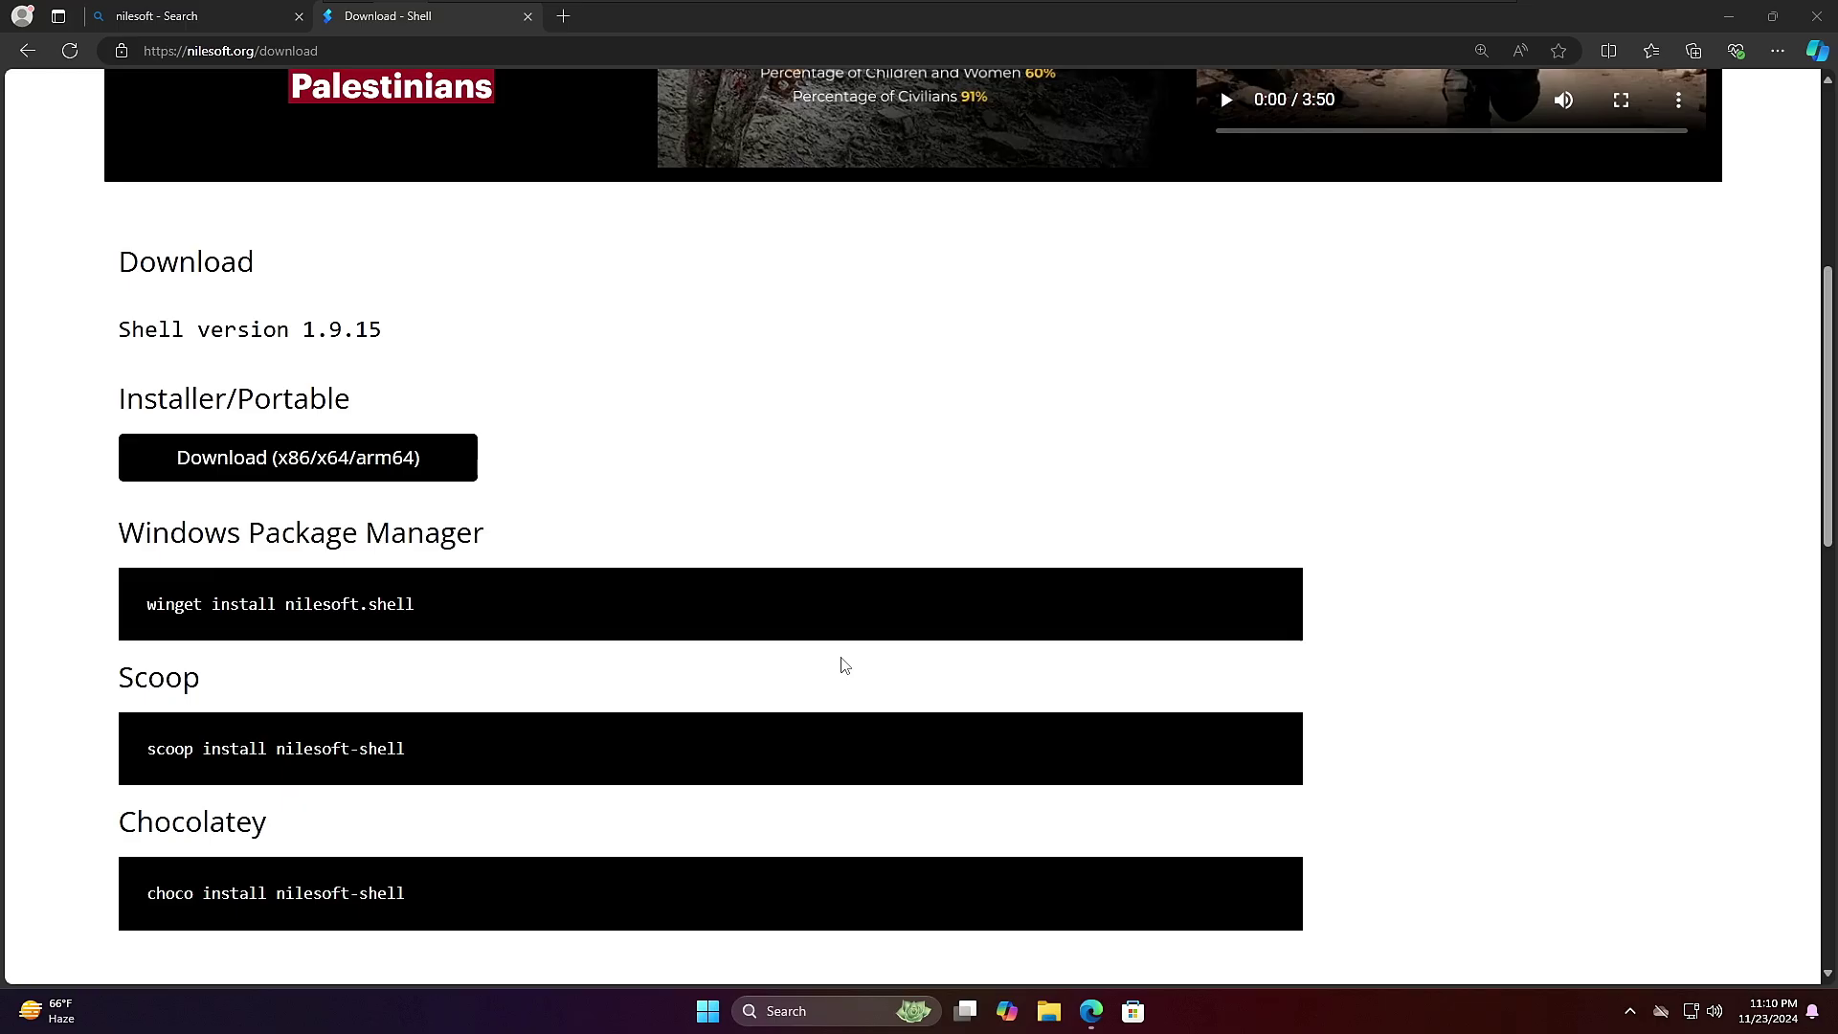
left_click_drag(663, 167, 1127, 377)
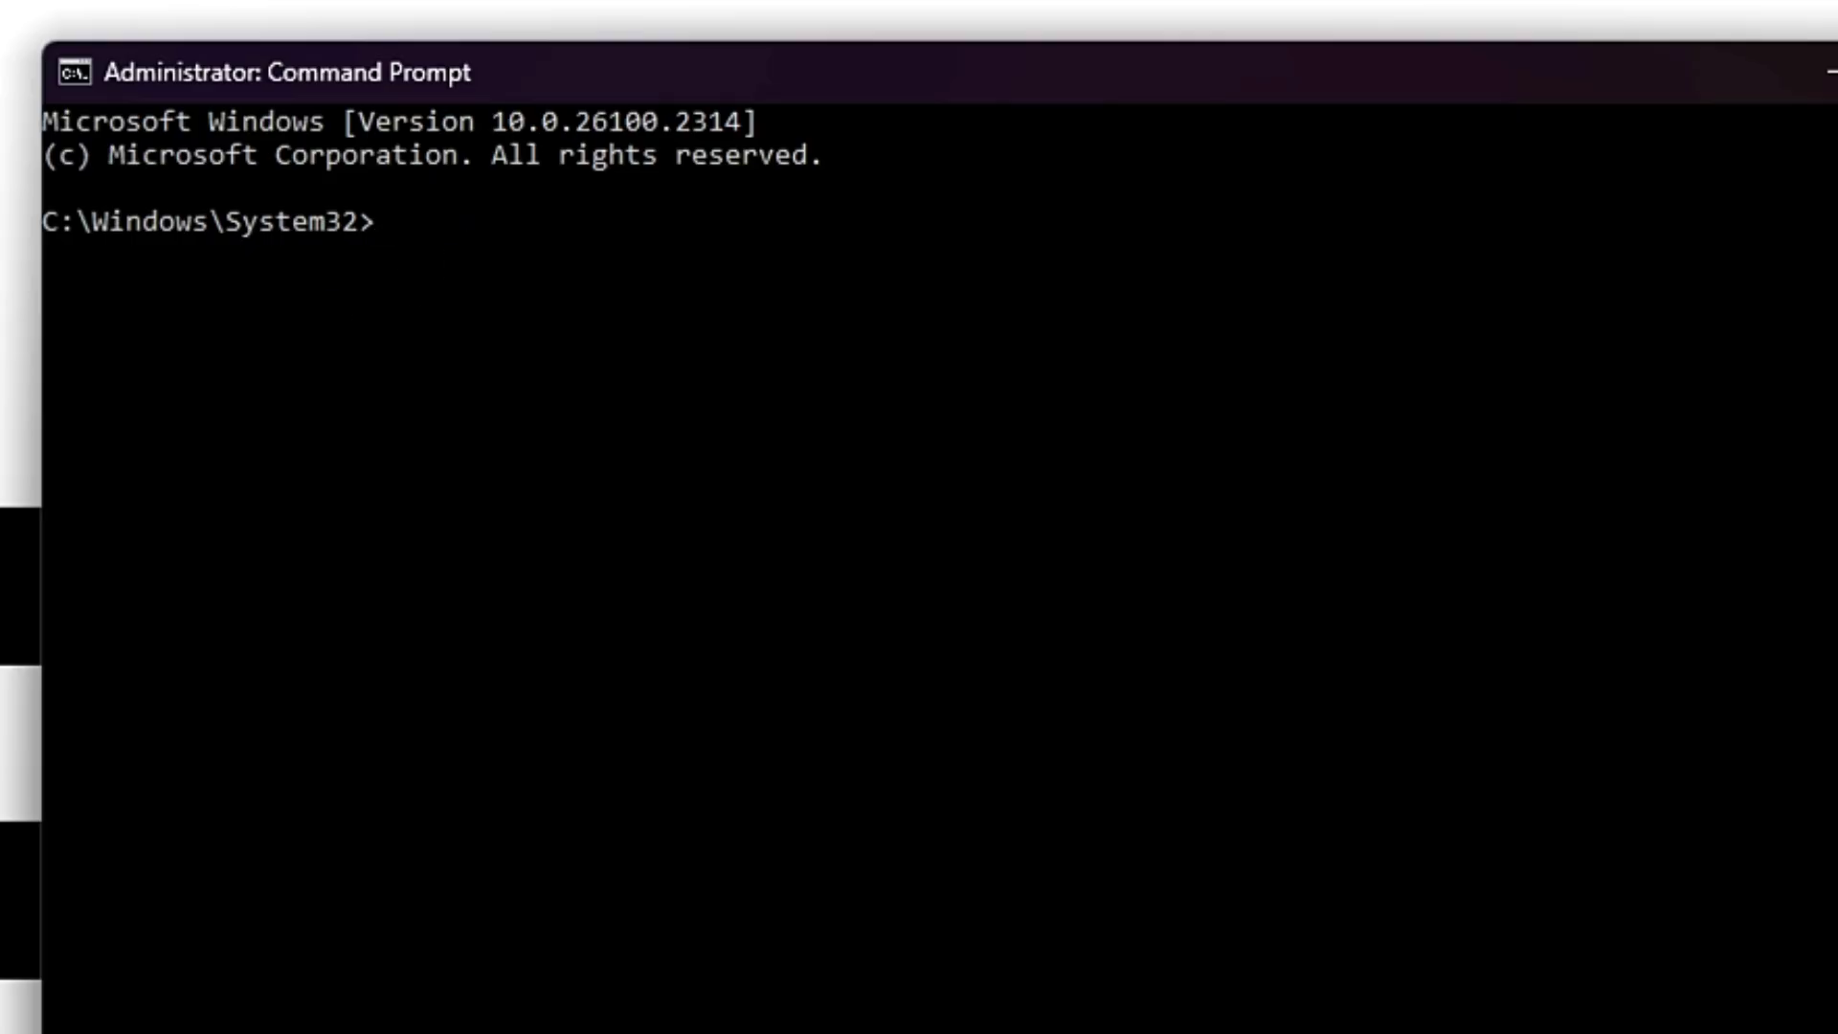
Install Nilesoft Shell with "winget install nilesoft.shell", accept the source agreement terms with Y, and close Command Prompt.
type("winget install nilesoft.shell")
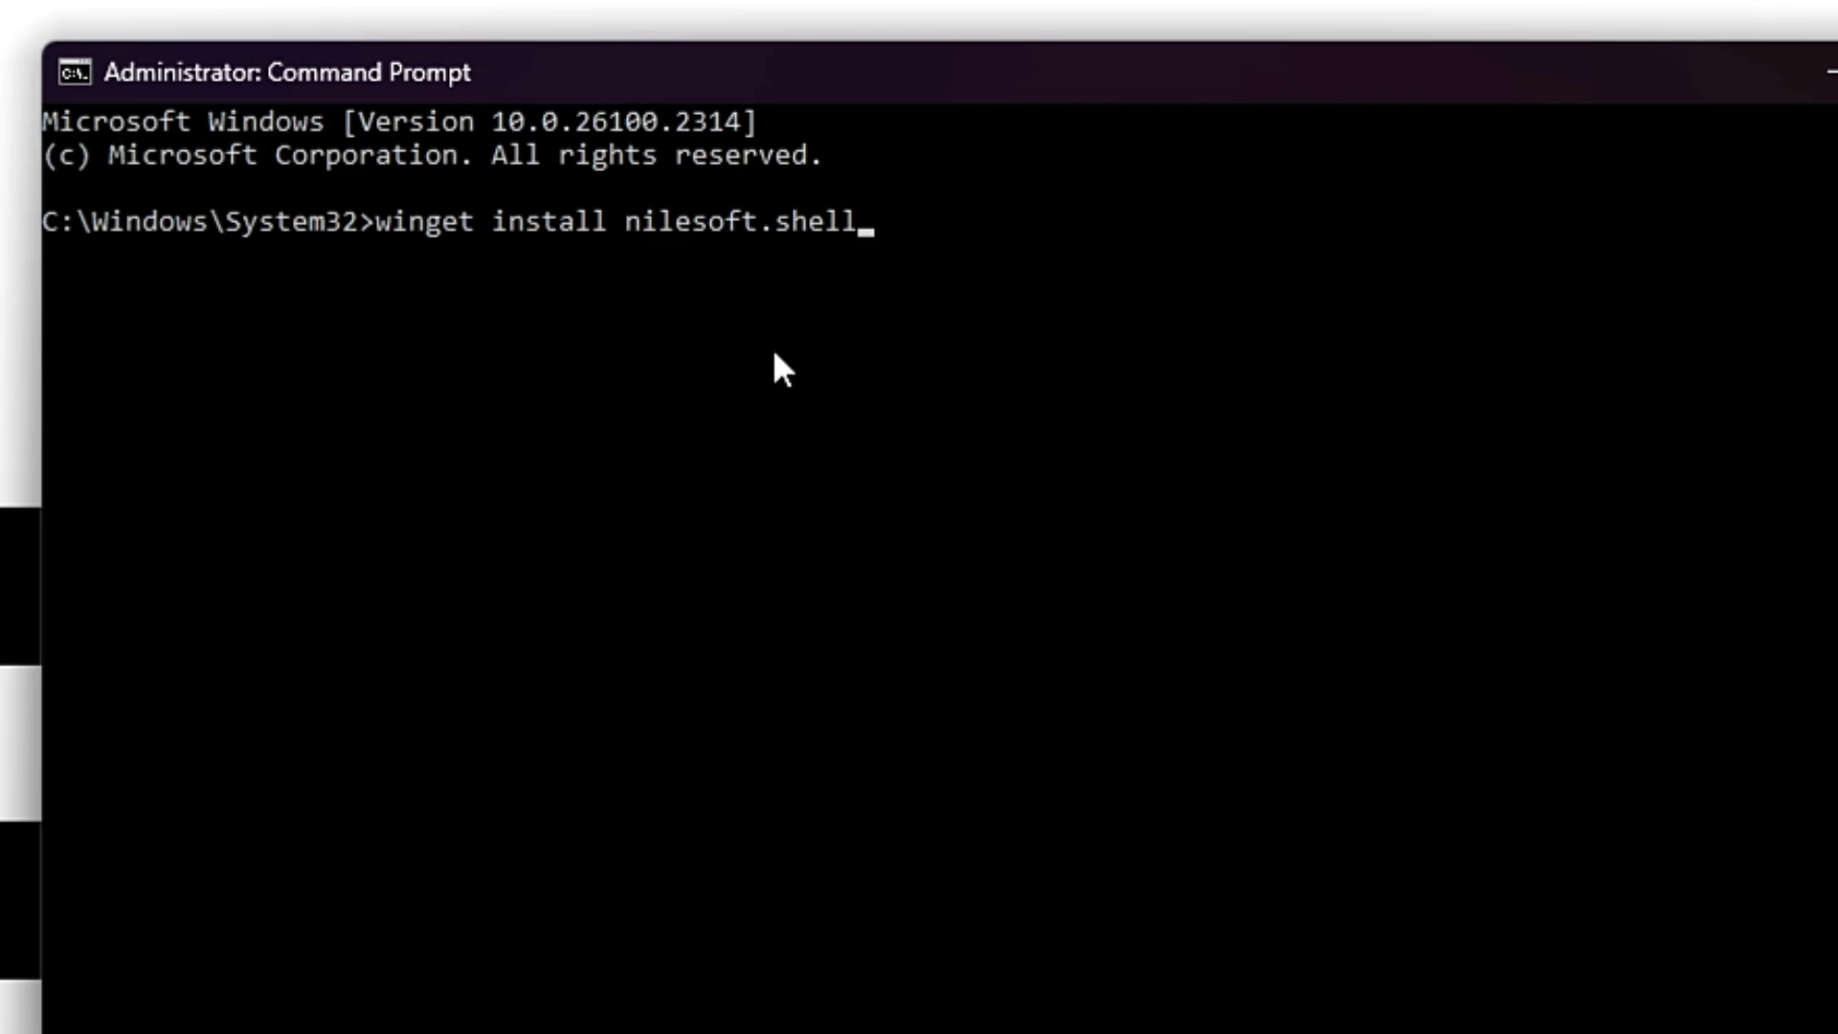
key("Return")
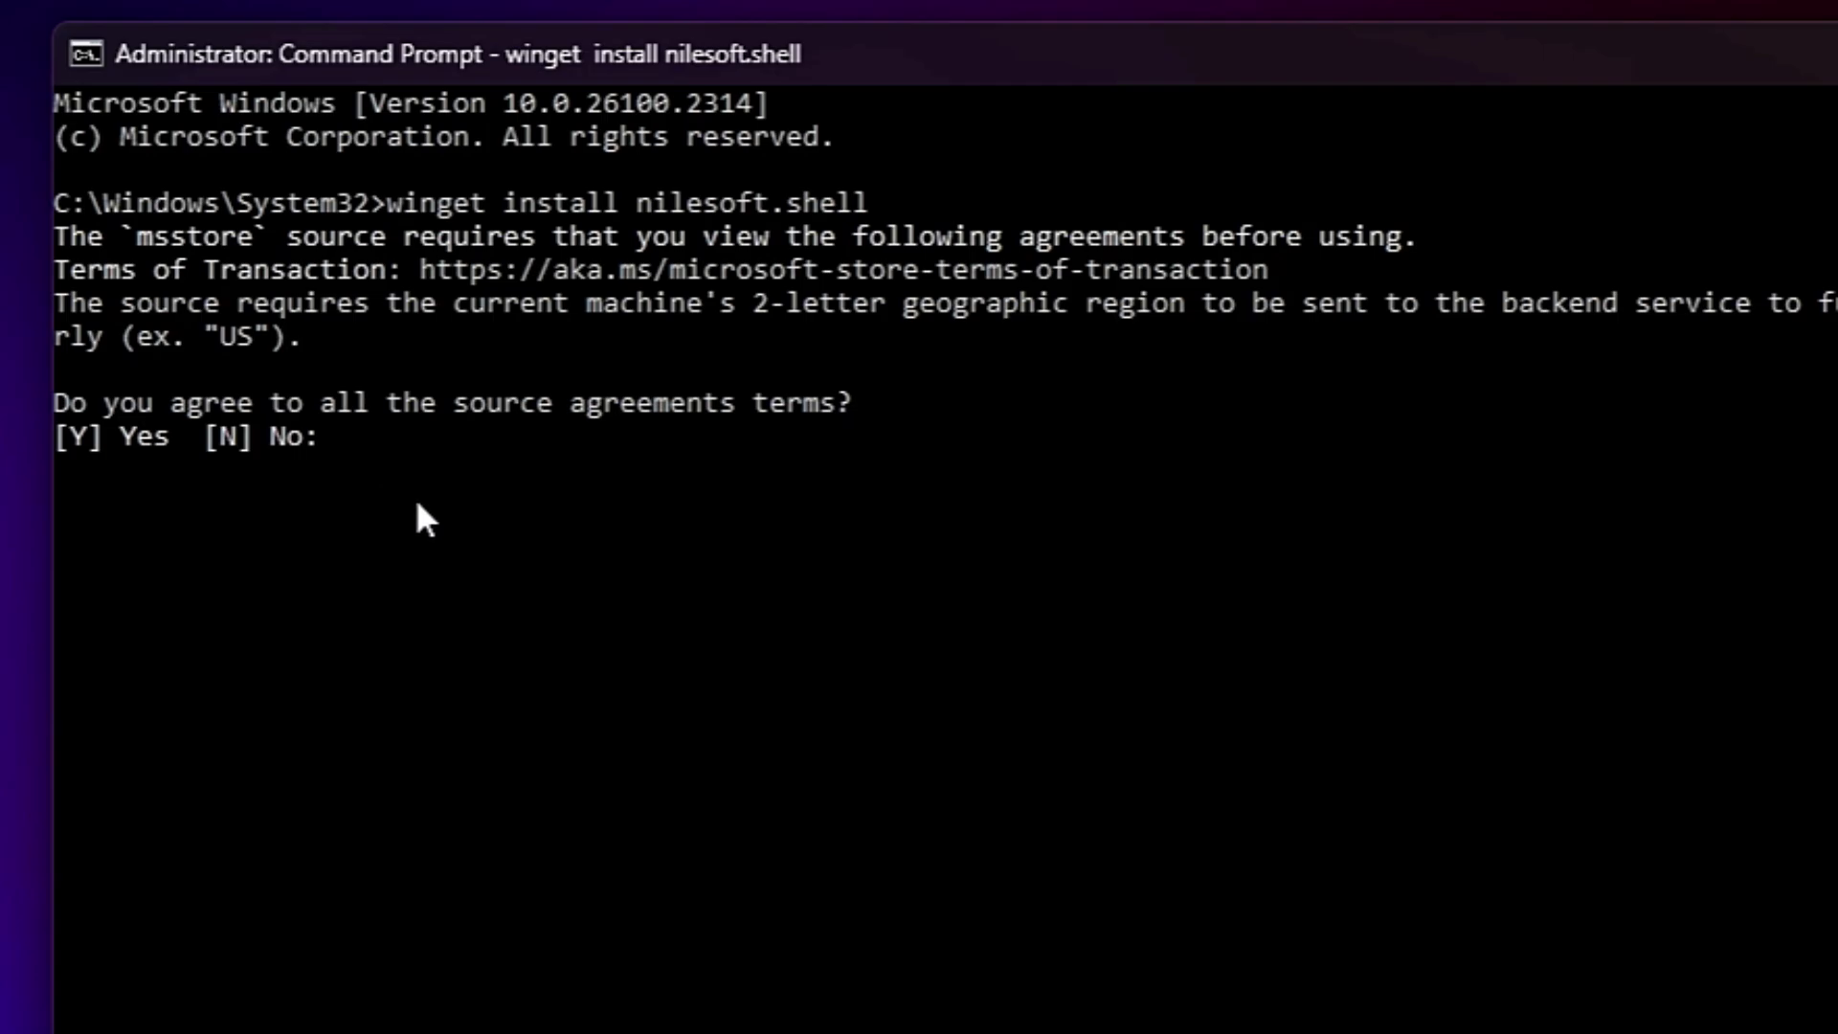
type("Y")
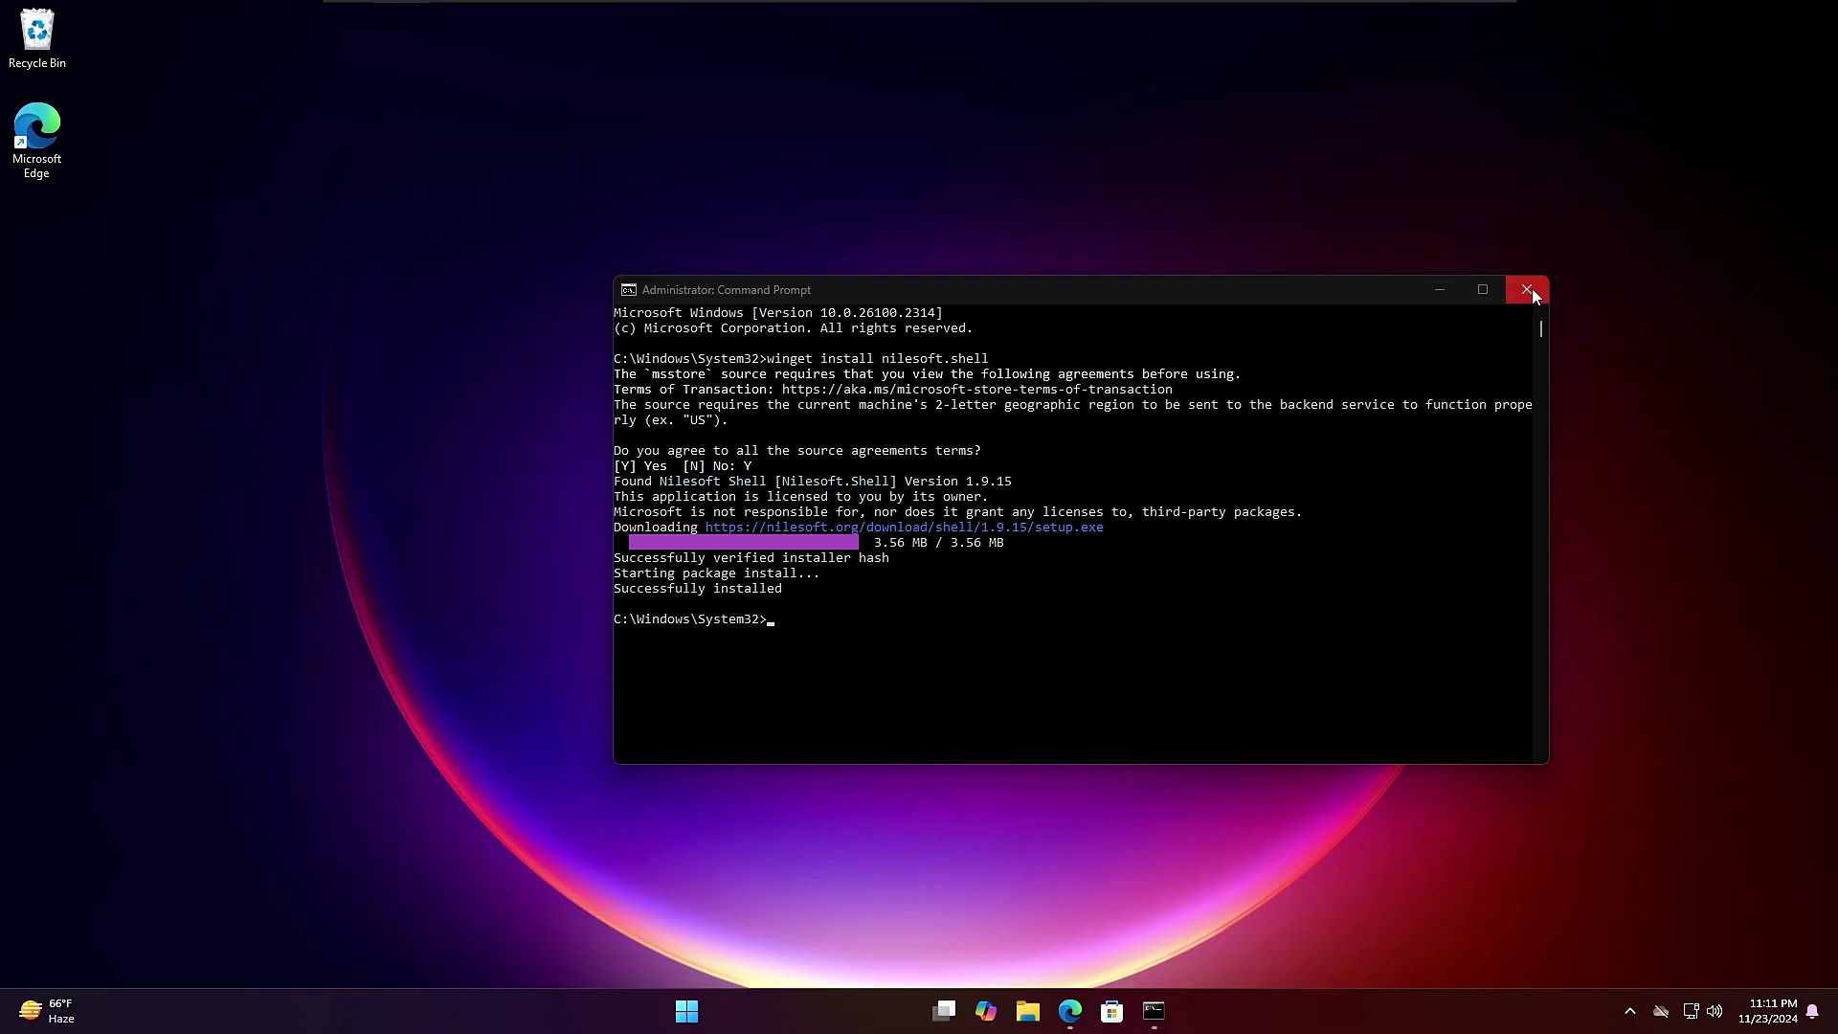
left_click(1527, 290)
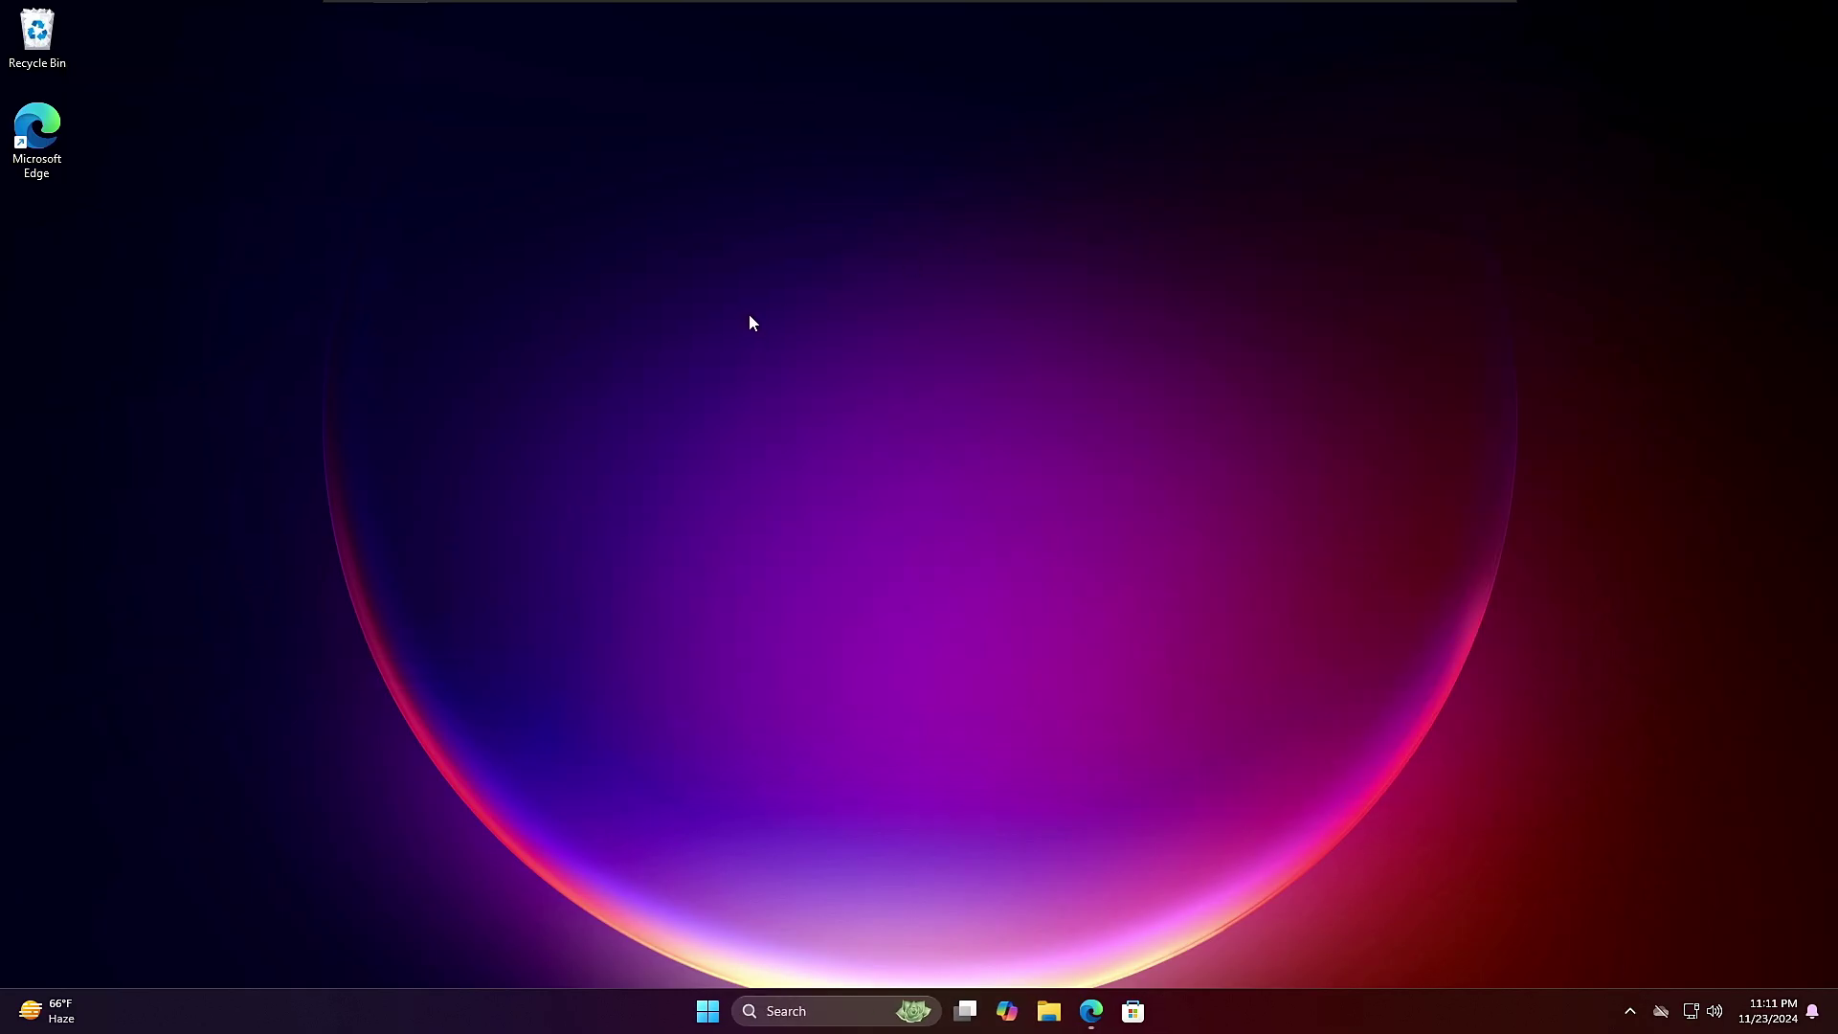
Examine the new context menus of the desktop and of the Microsoft Edge shortcut.
right_click(789, 309)
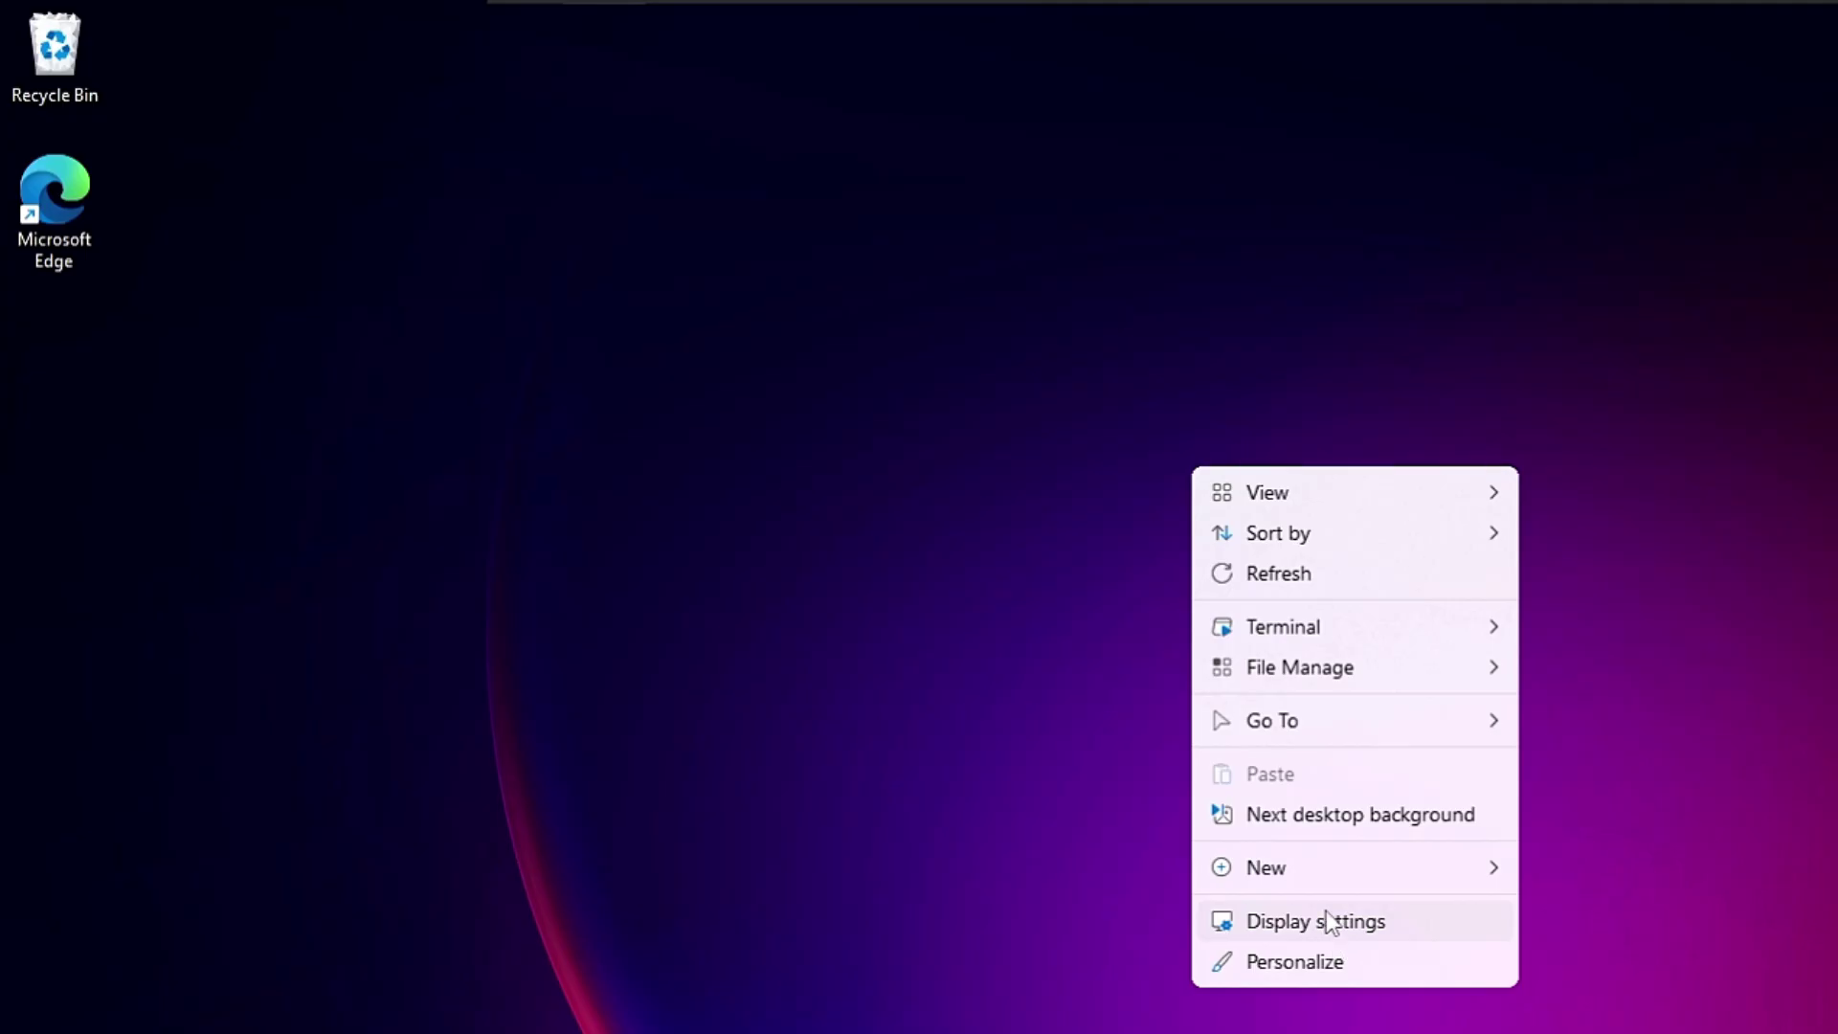
left_click(148, 315)
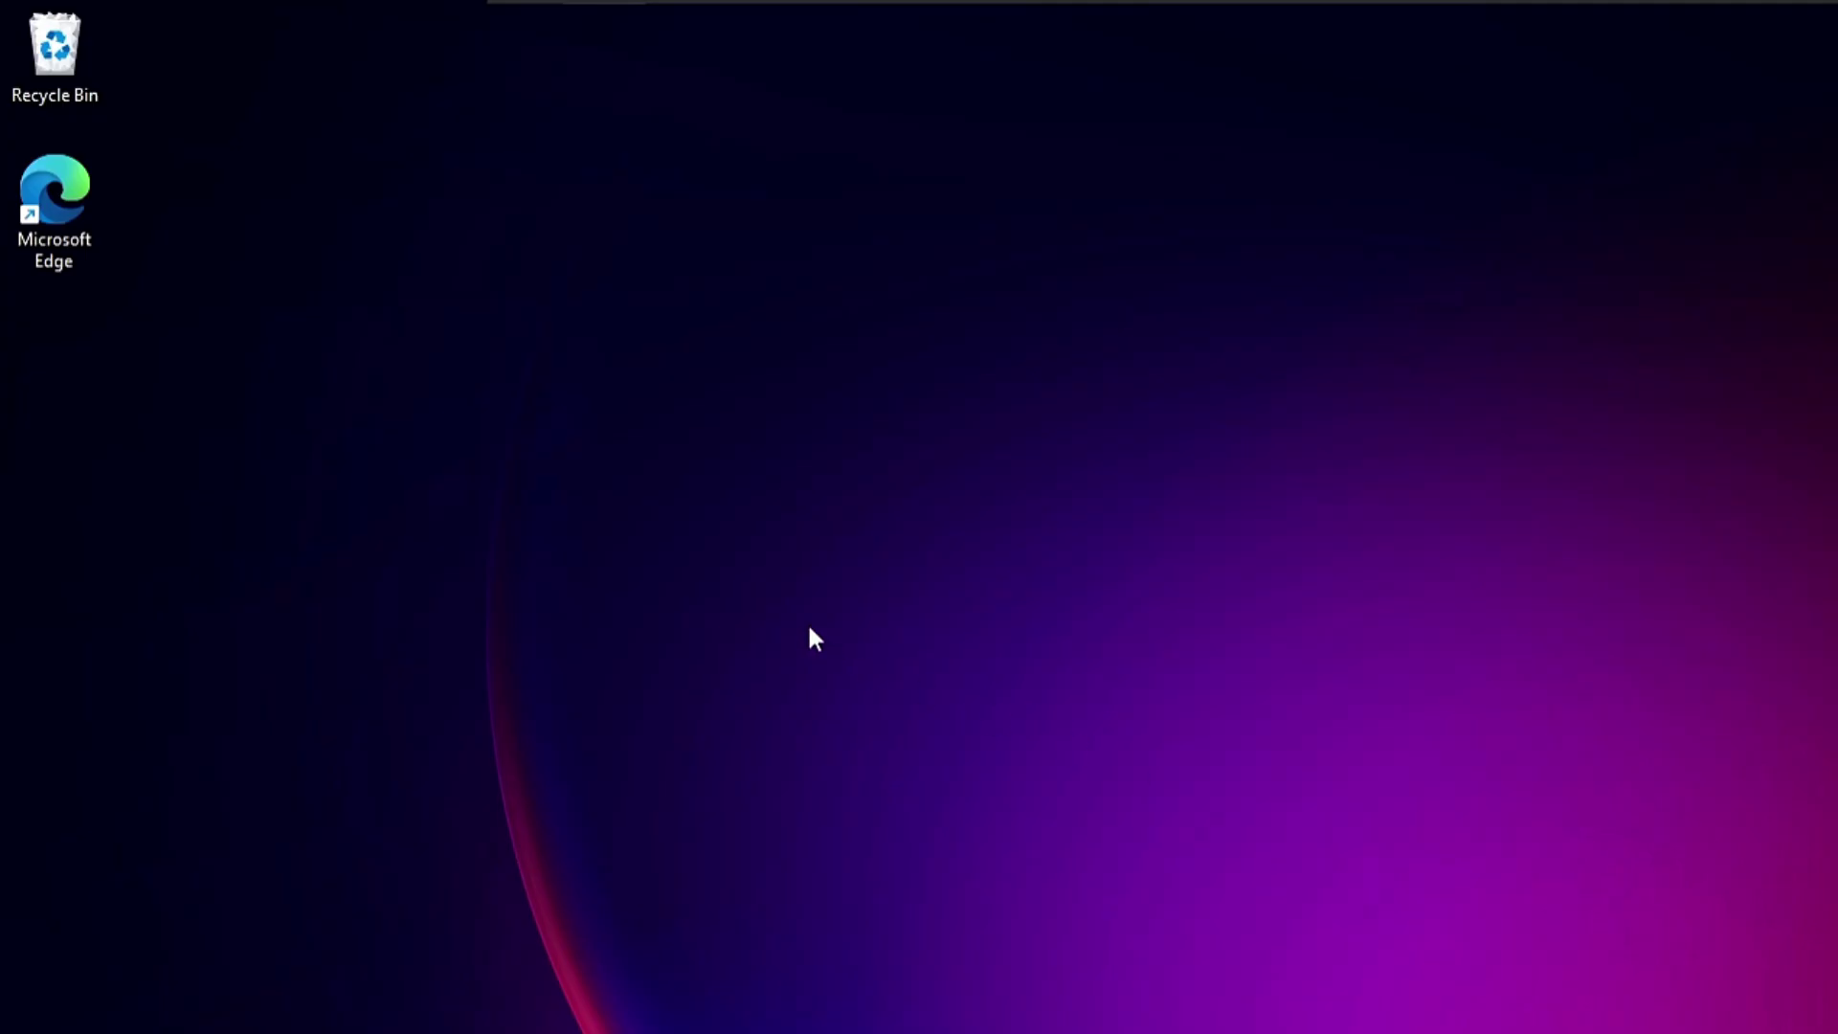
right_click(90, 215)
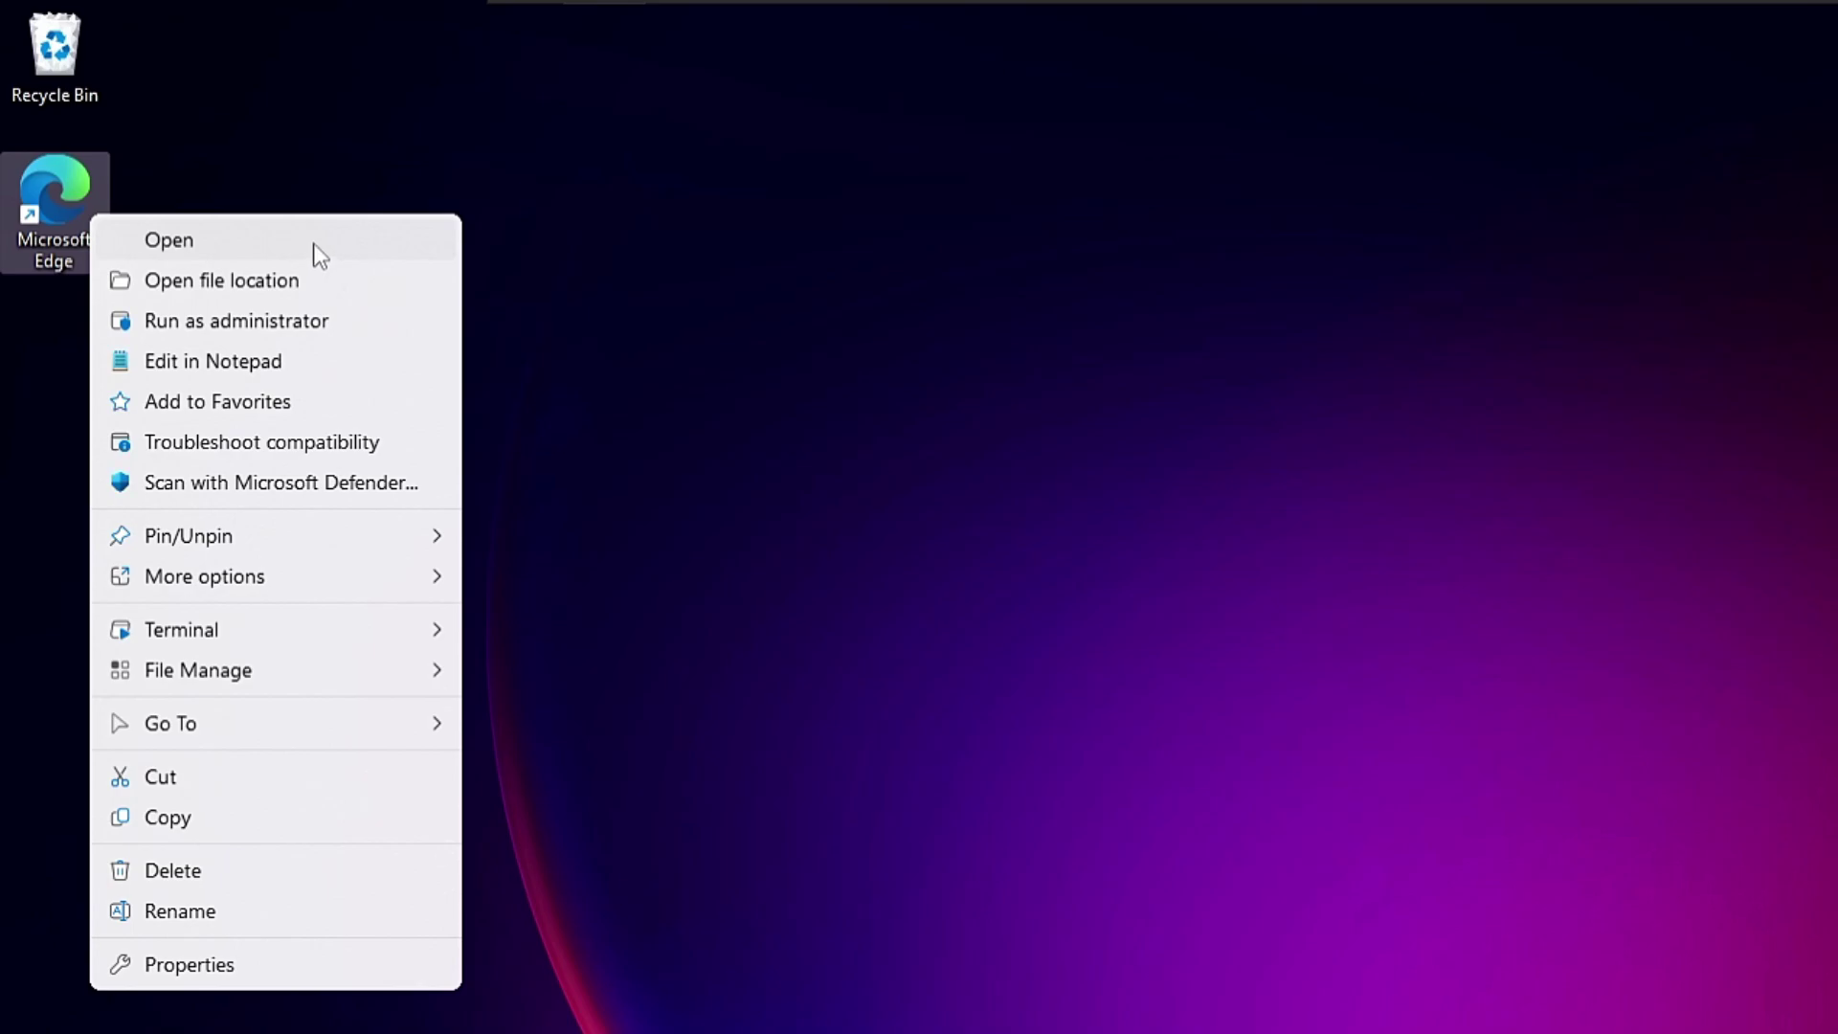
left_click(1321, 469)
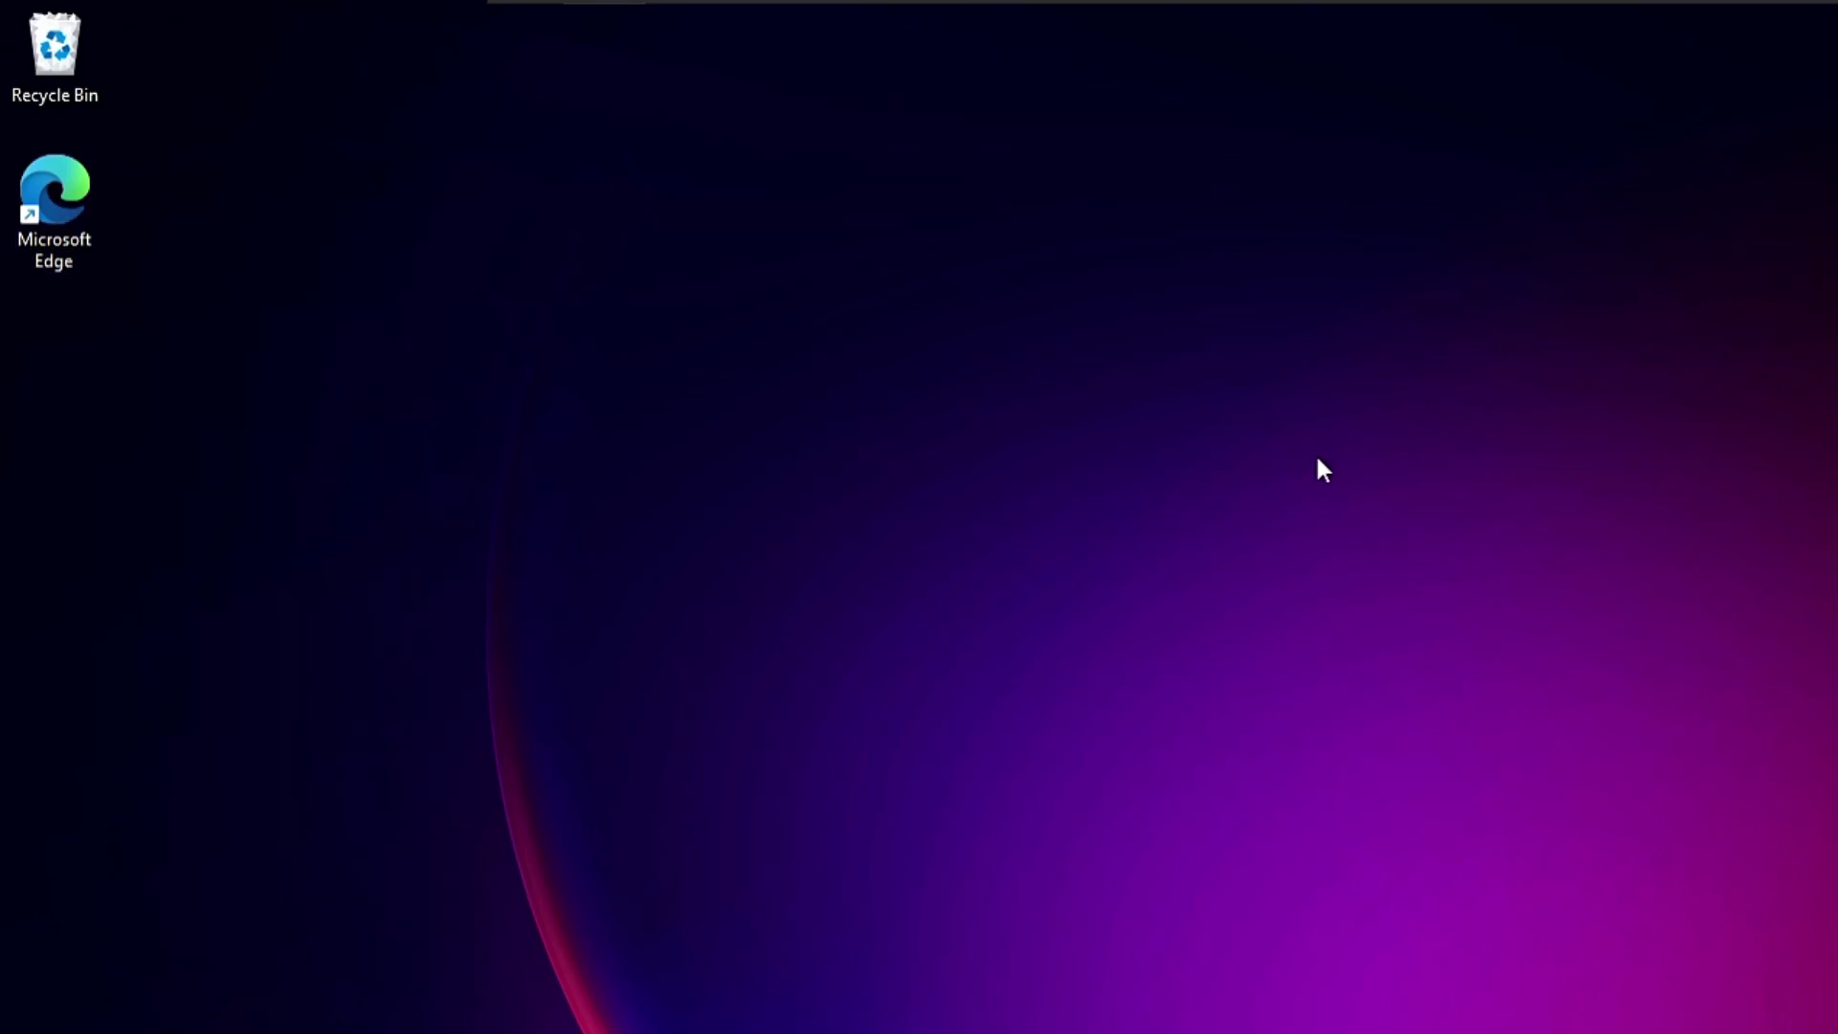
Examine the View, Terminal and File Manage entries of the desktop context menu, including Copy path, New Folder and New File.
right_click(1253, 500)
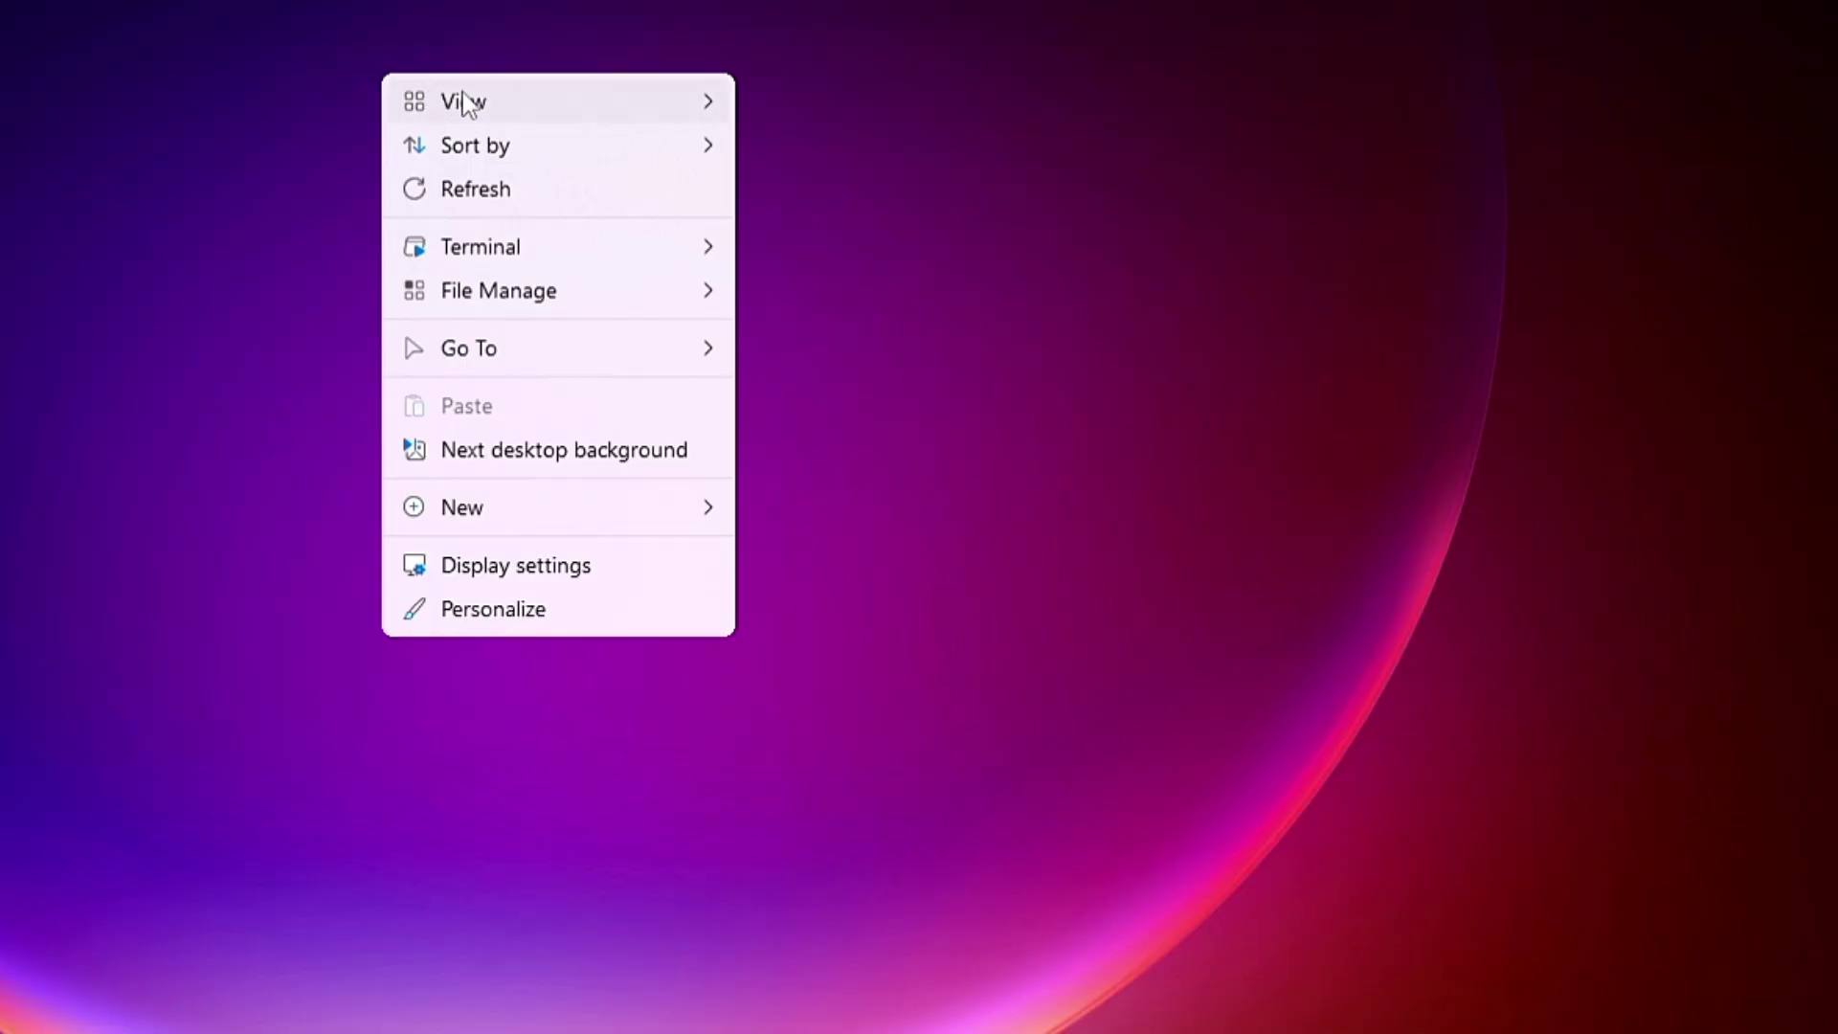
mouse_move(1332, 531)
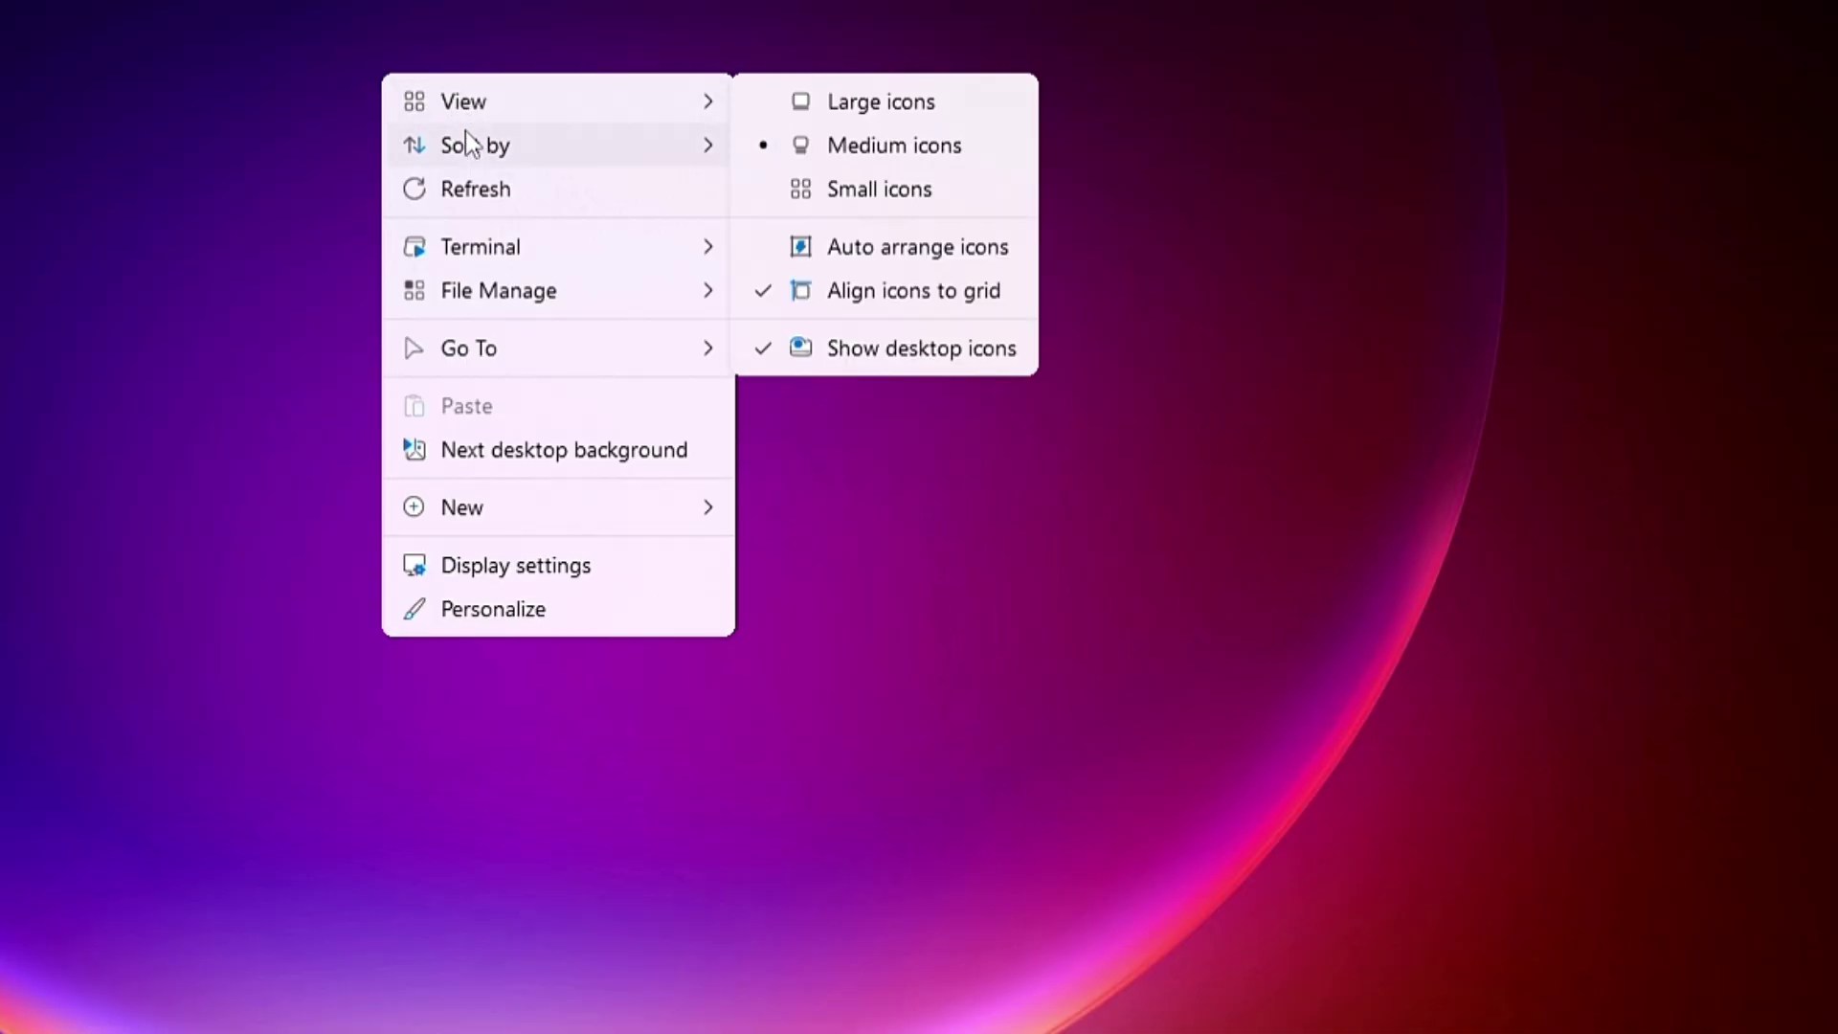
mouse_move(482, 251)
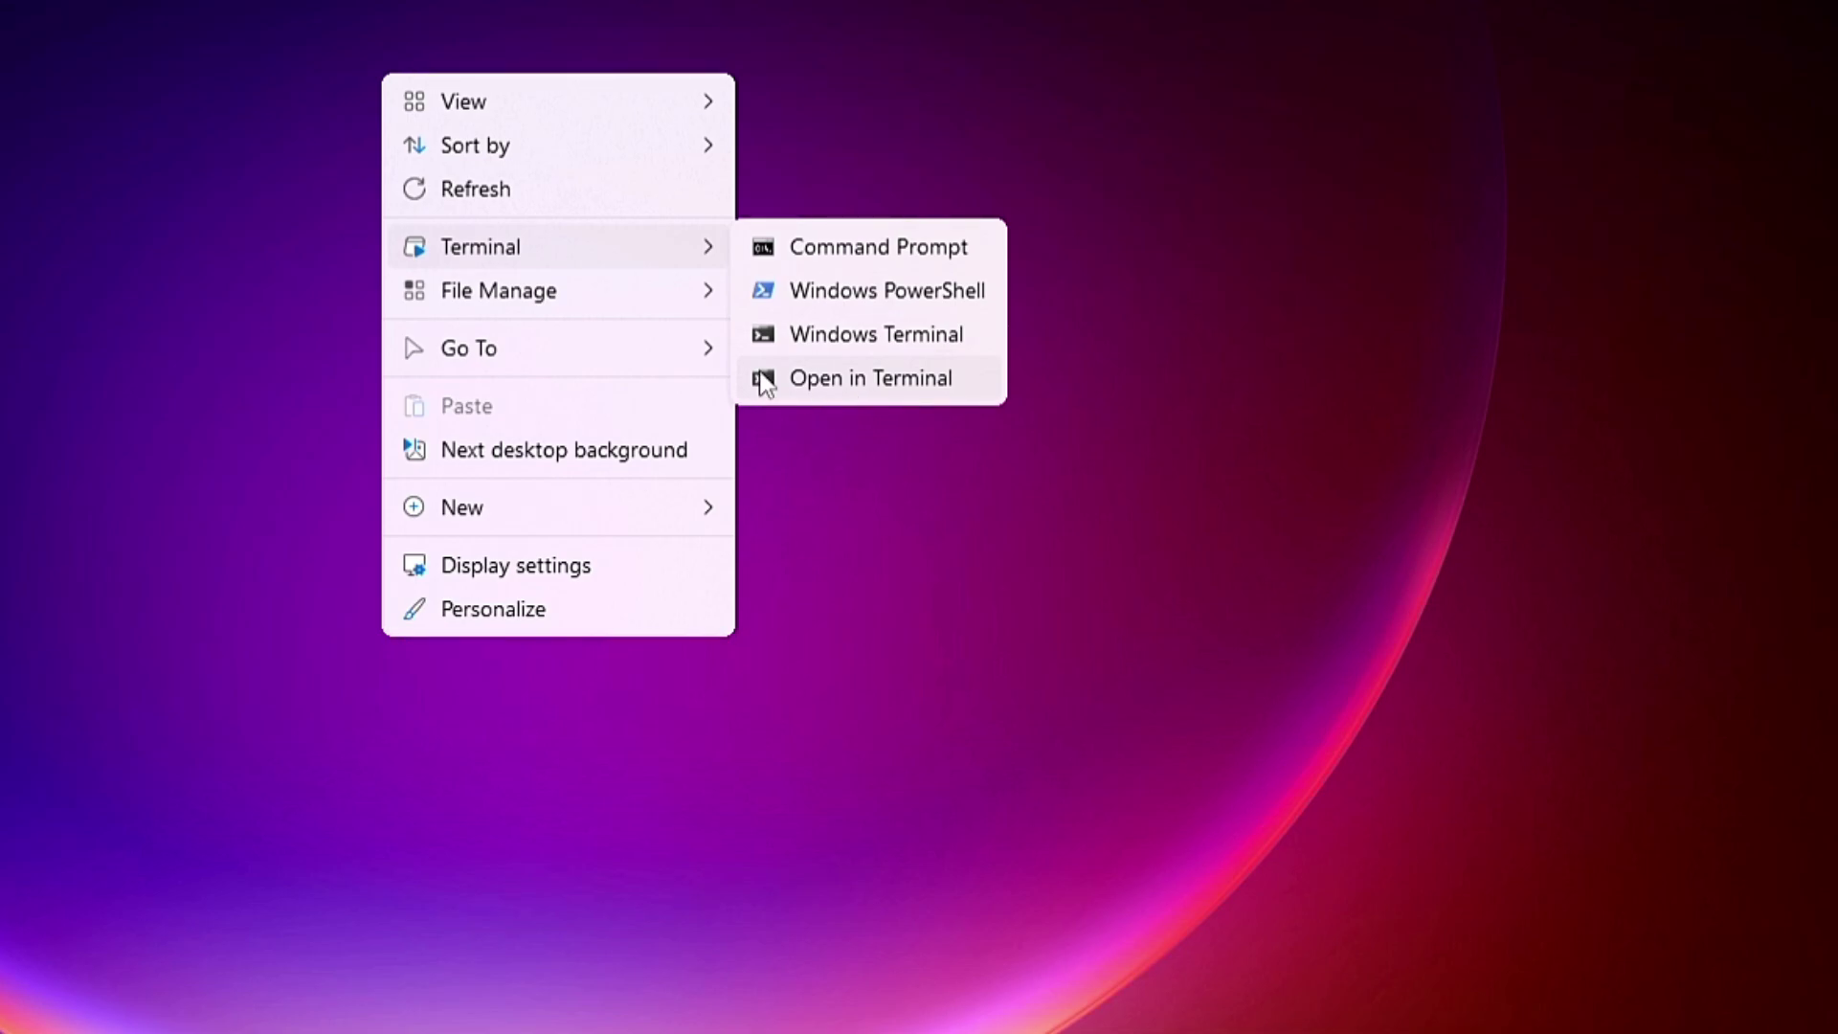
mouse_move(482, 301)
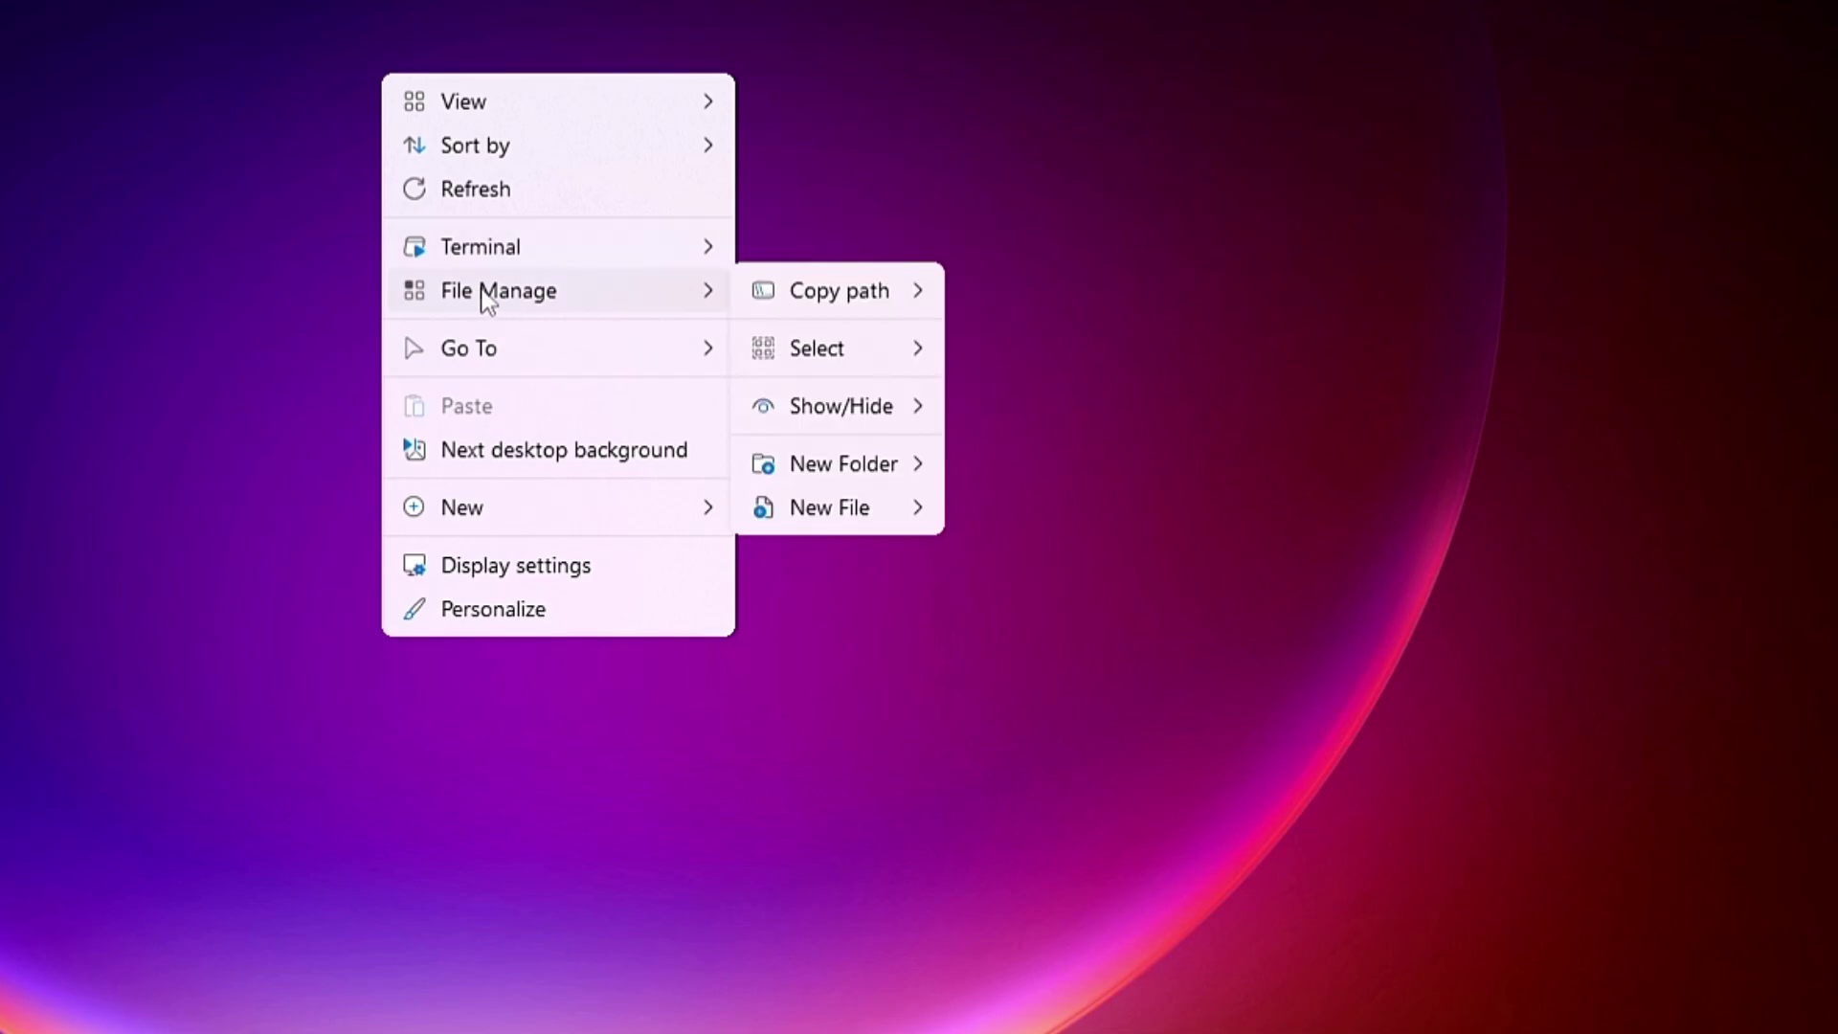
mouse_move(834, 300)
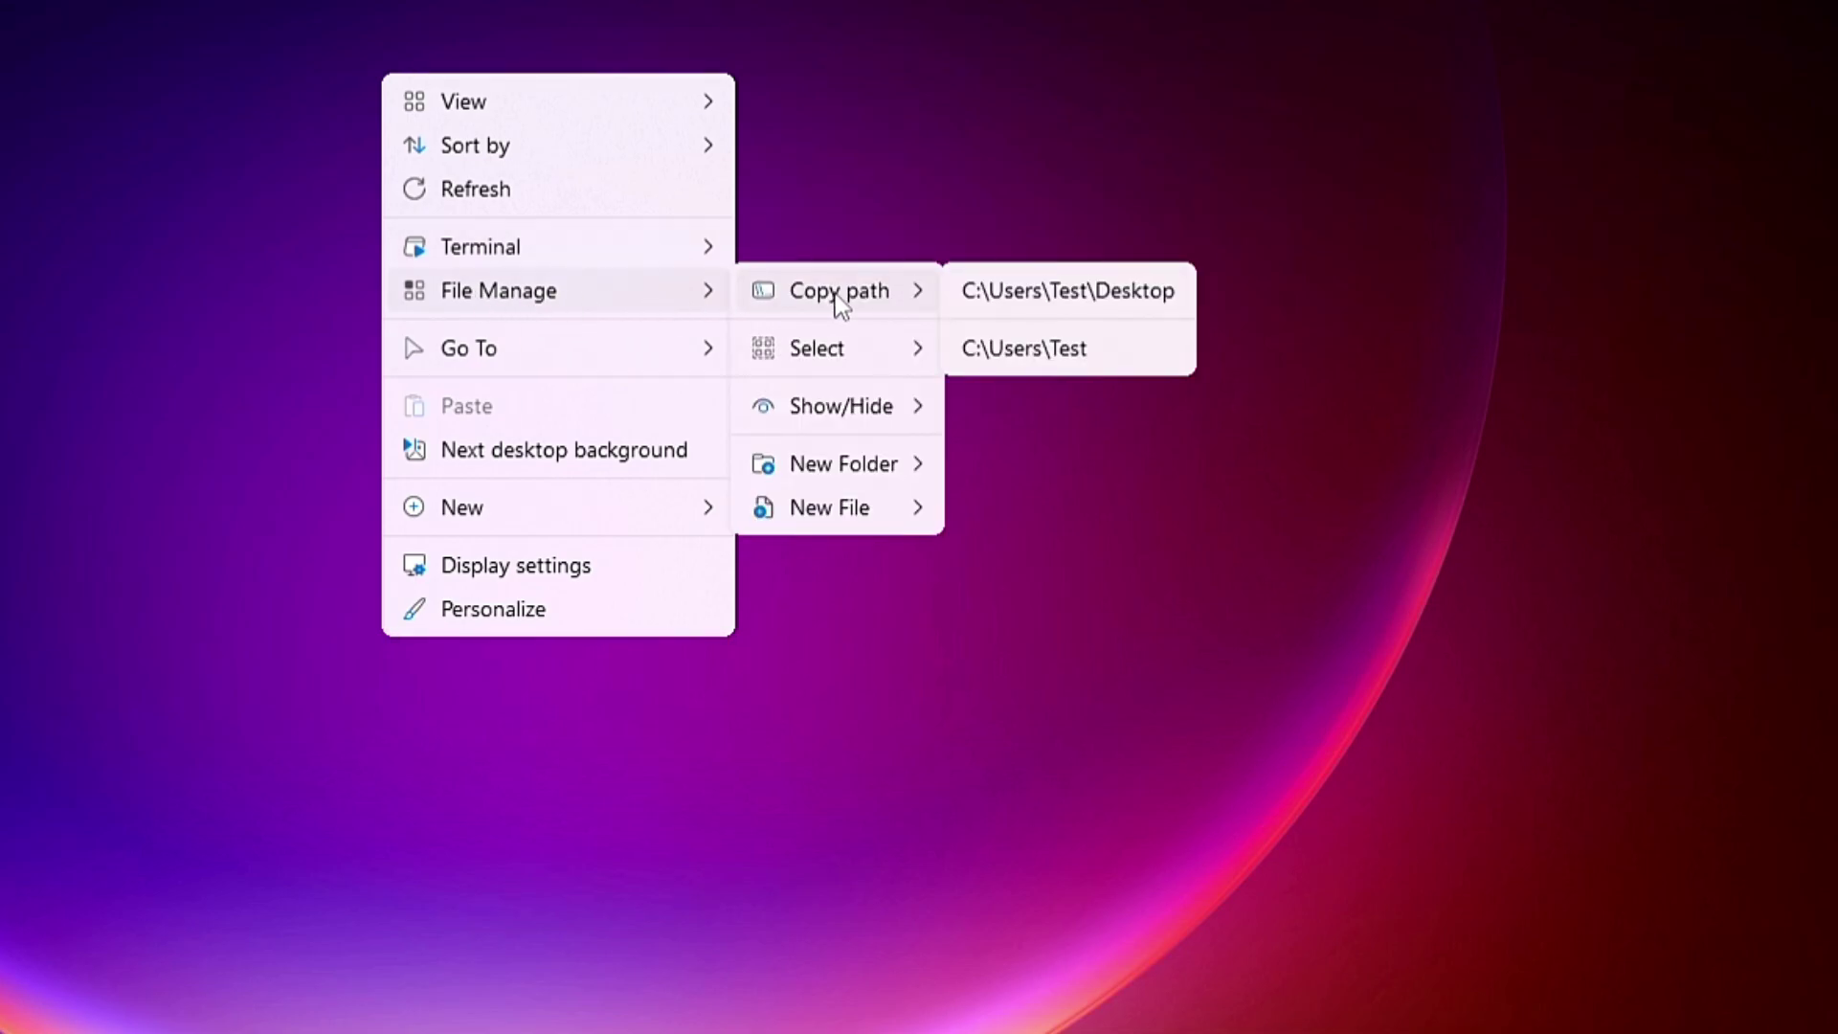
mouse_move(834, 469)
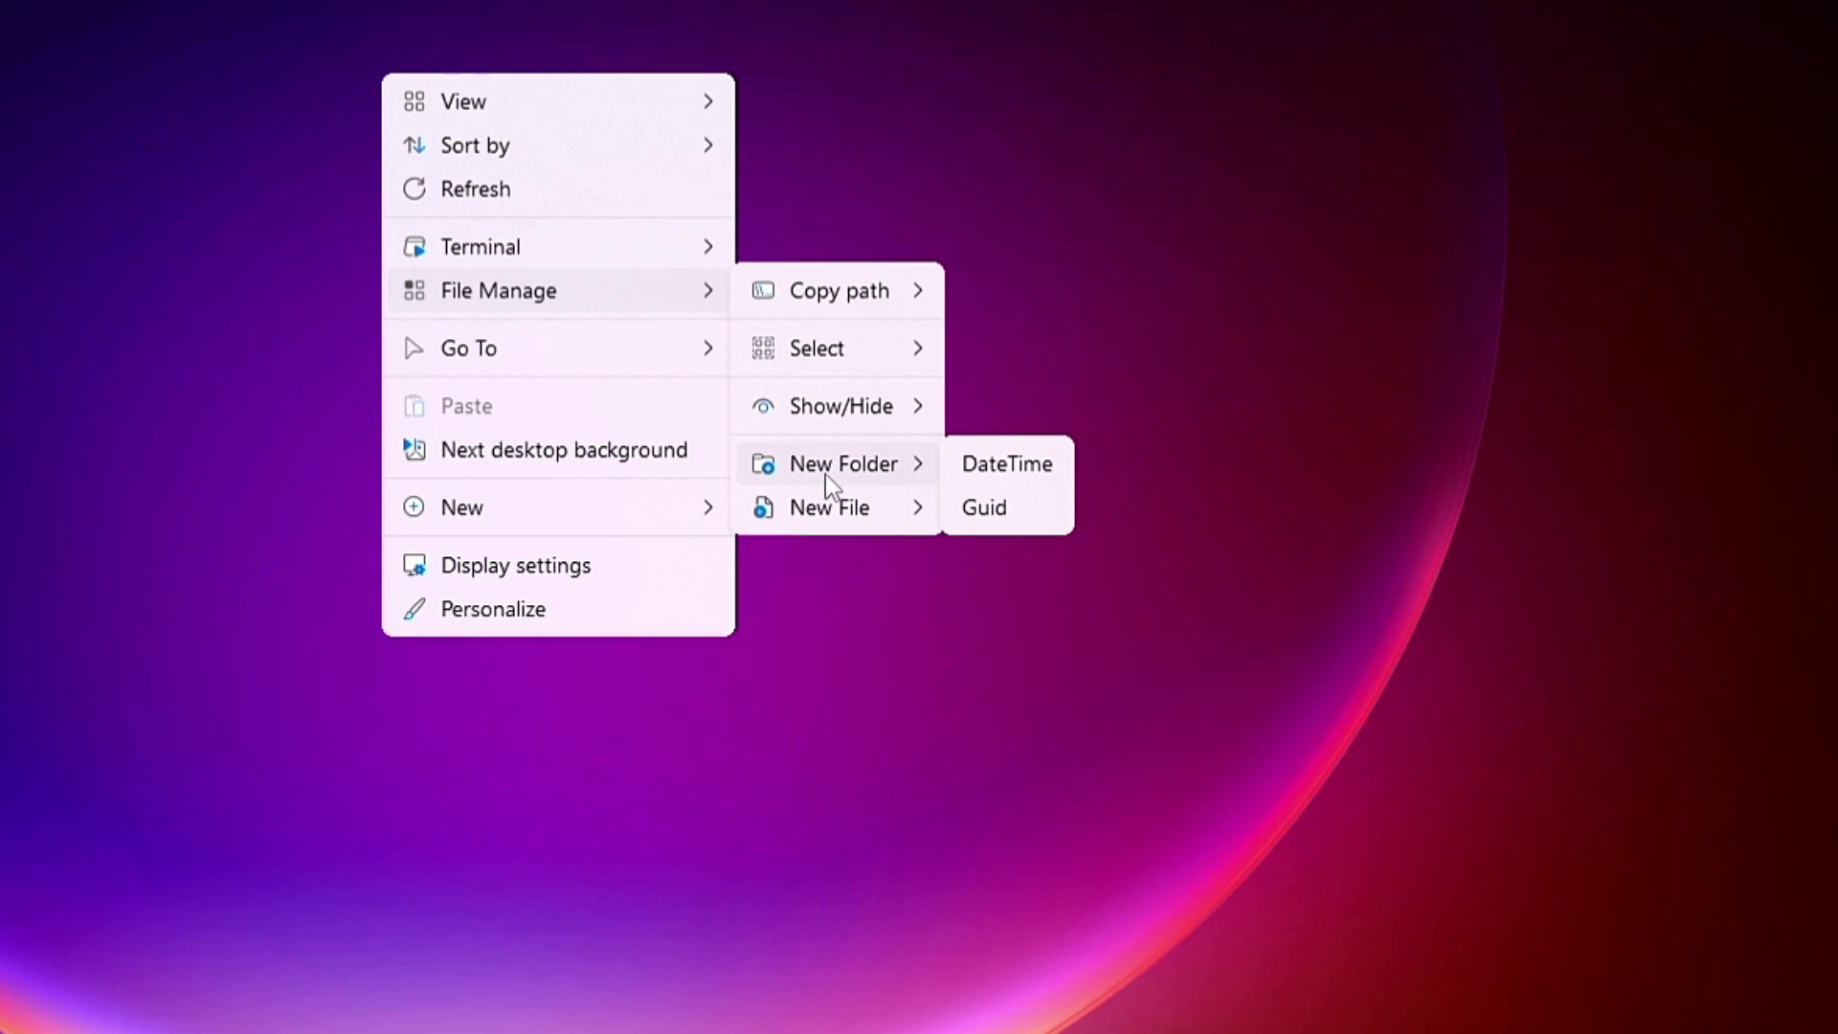
mouse_move(821, 515)
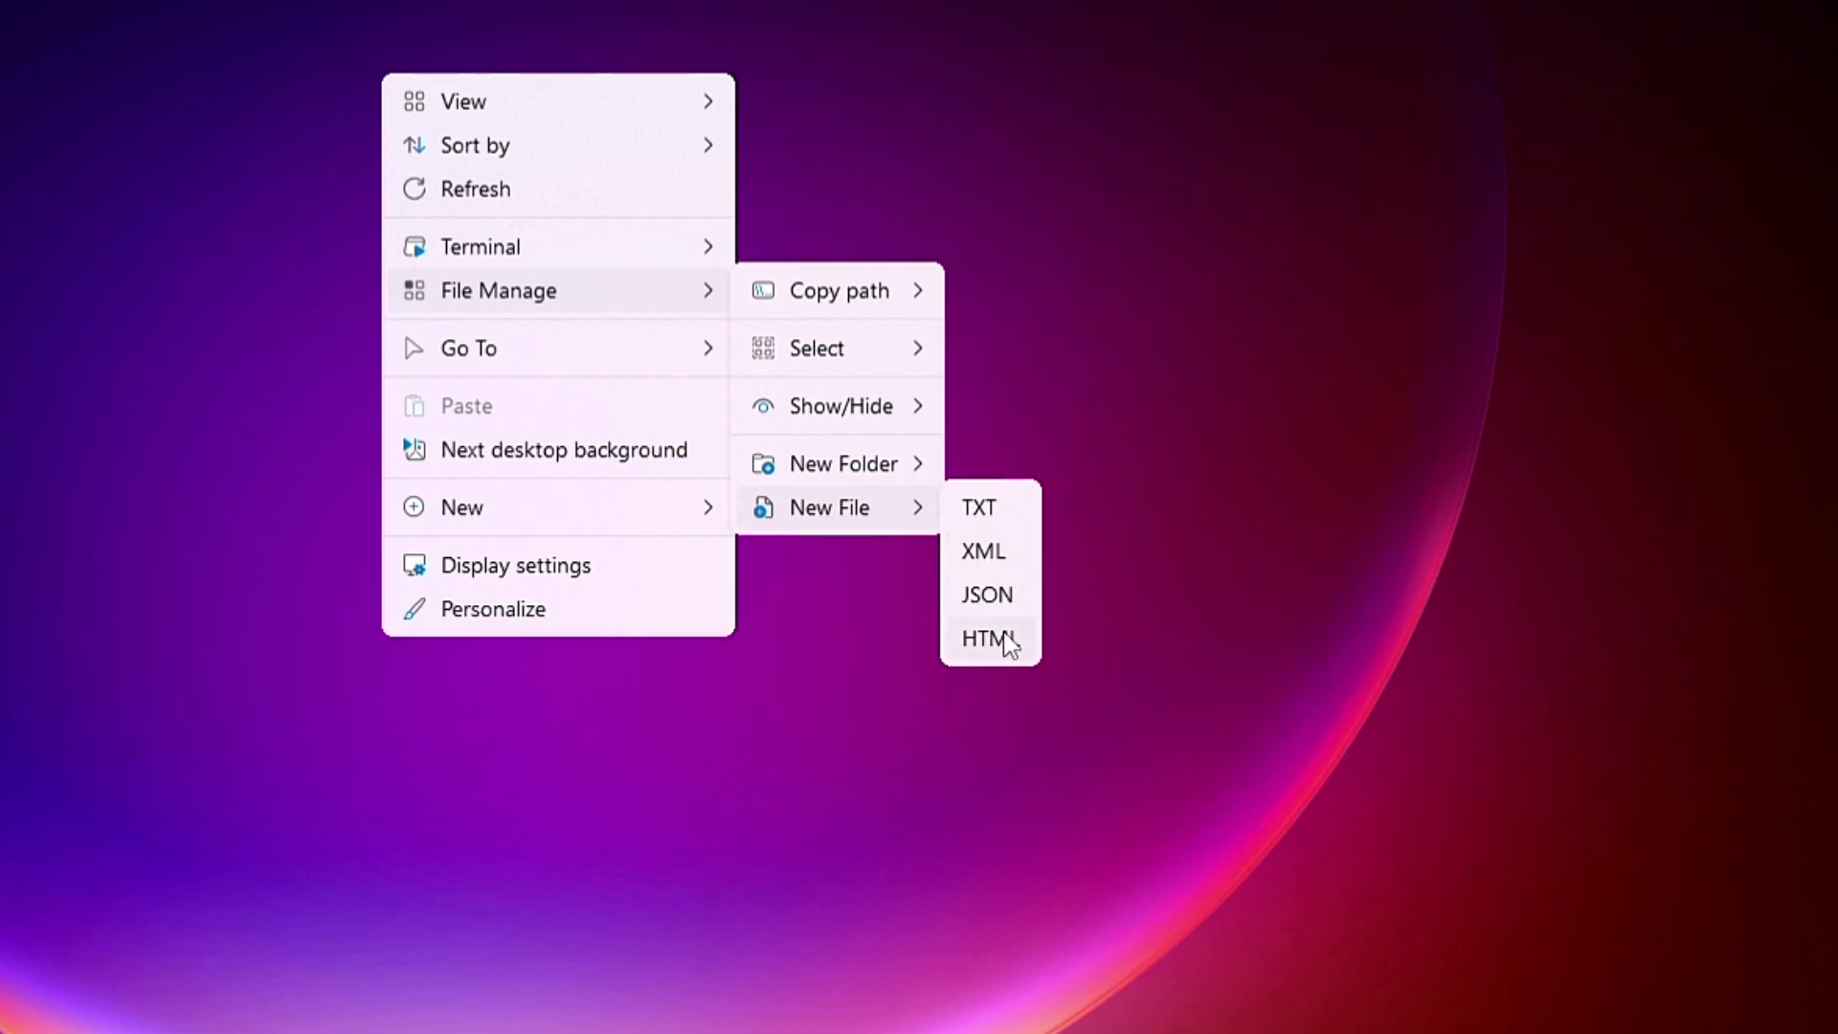
Open Control Panel through the Go To entry of the desktop context menu and close its window.
mouse_move(620, 360)
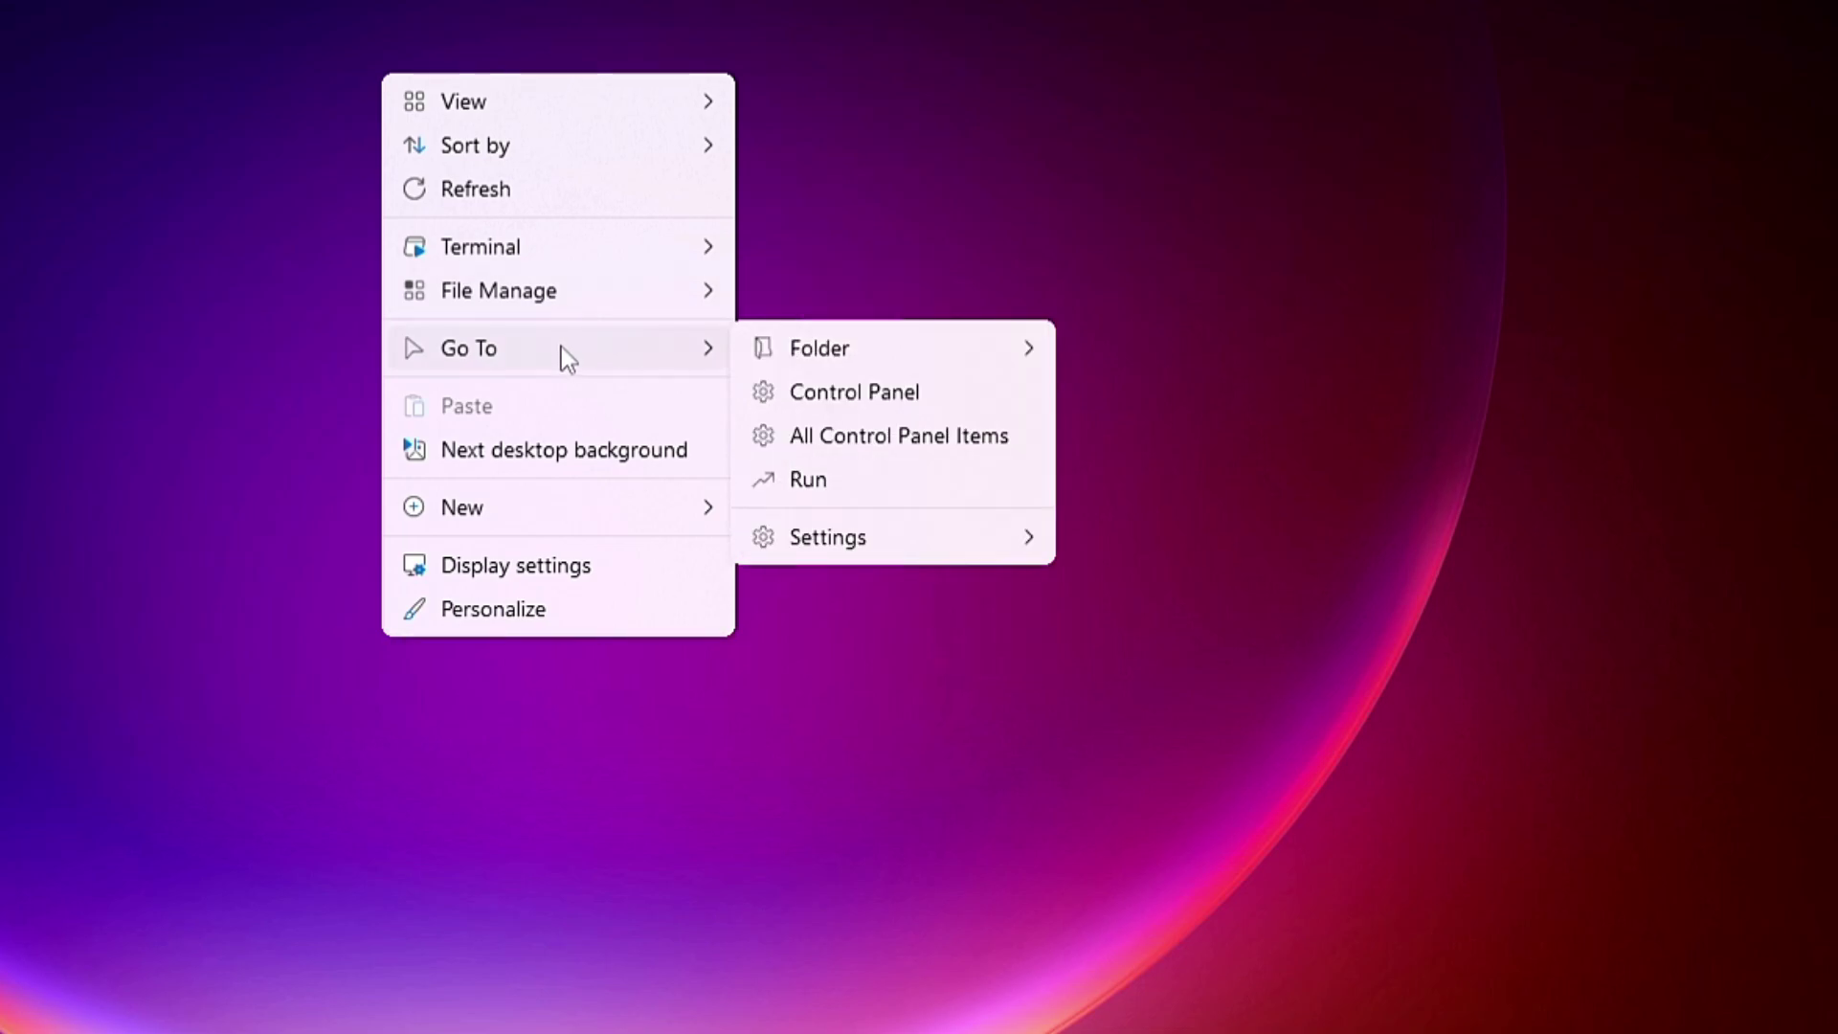
mouse_move(844, 372)
left_click(886, 400)
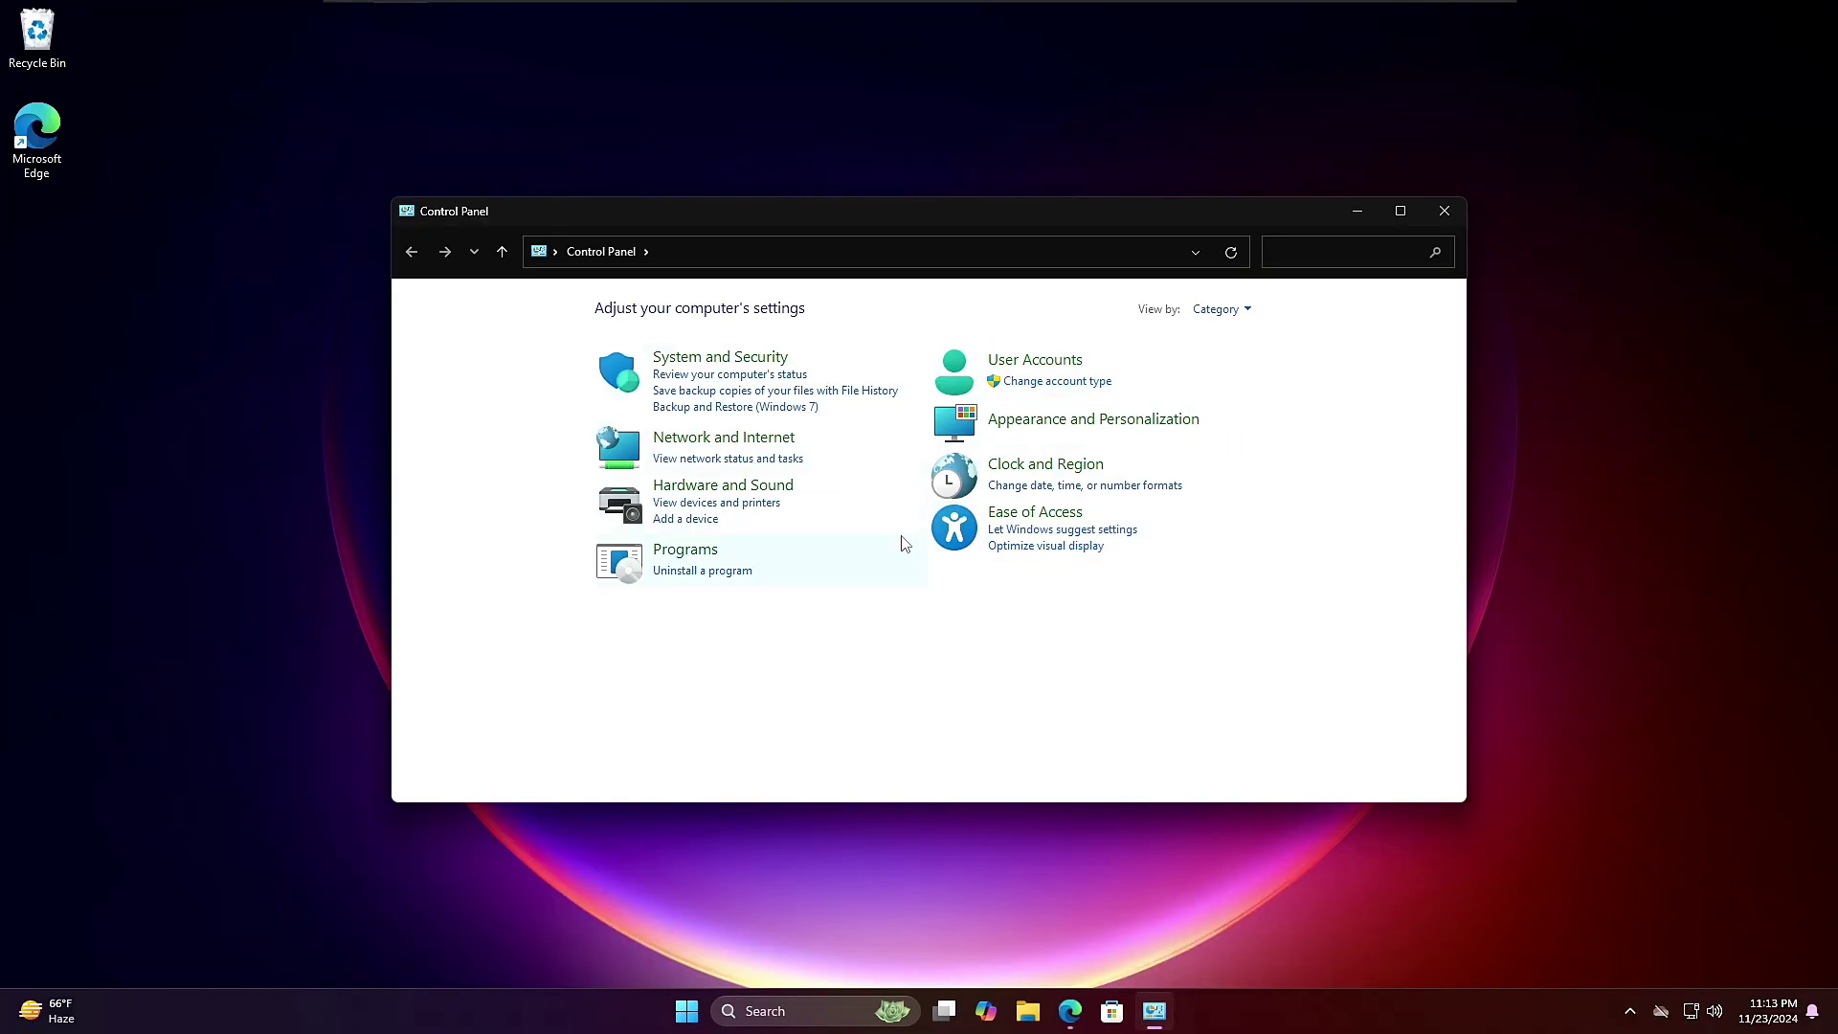
left_click(1443, 211)
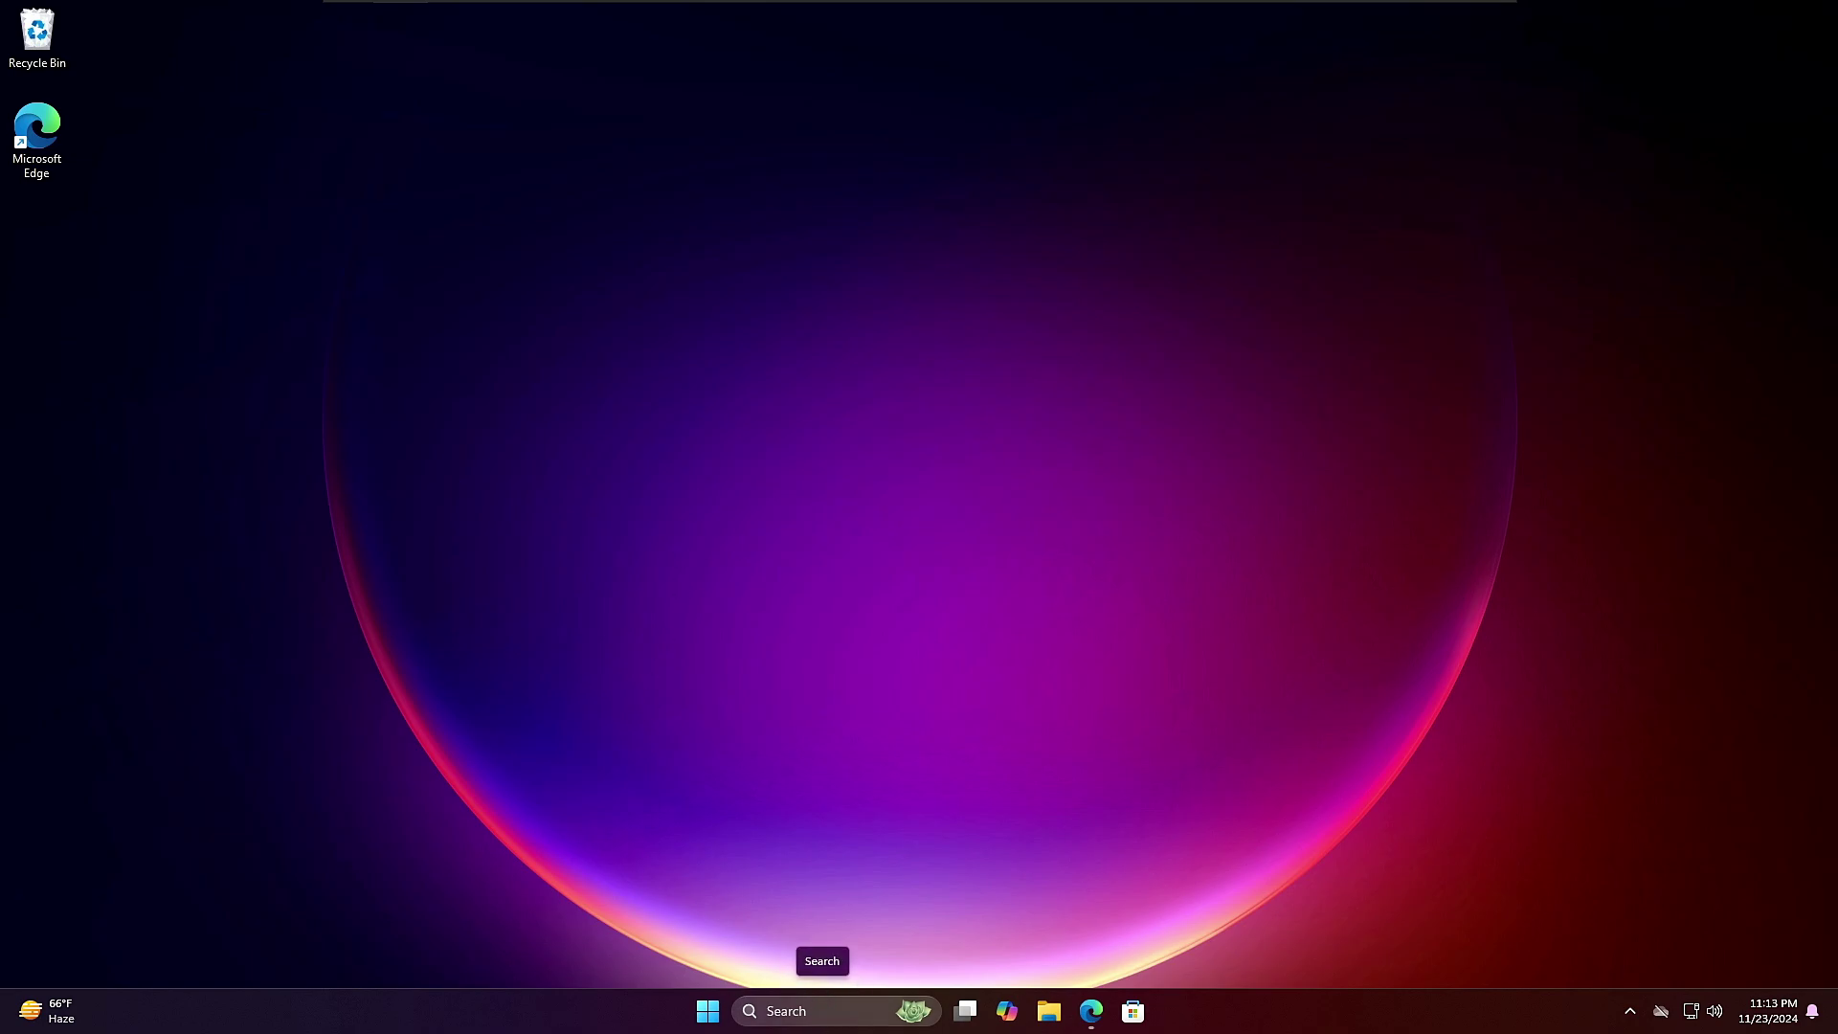
Open All Control Panel Items through the Go To entry of the desktop context menu.
right_click(964, 444)
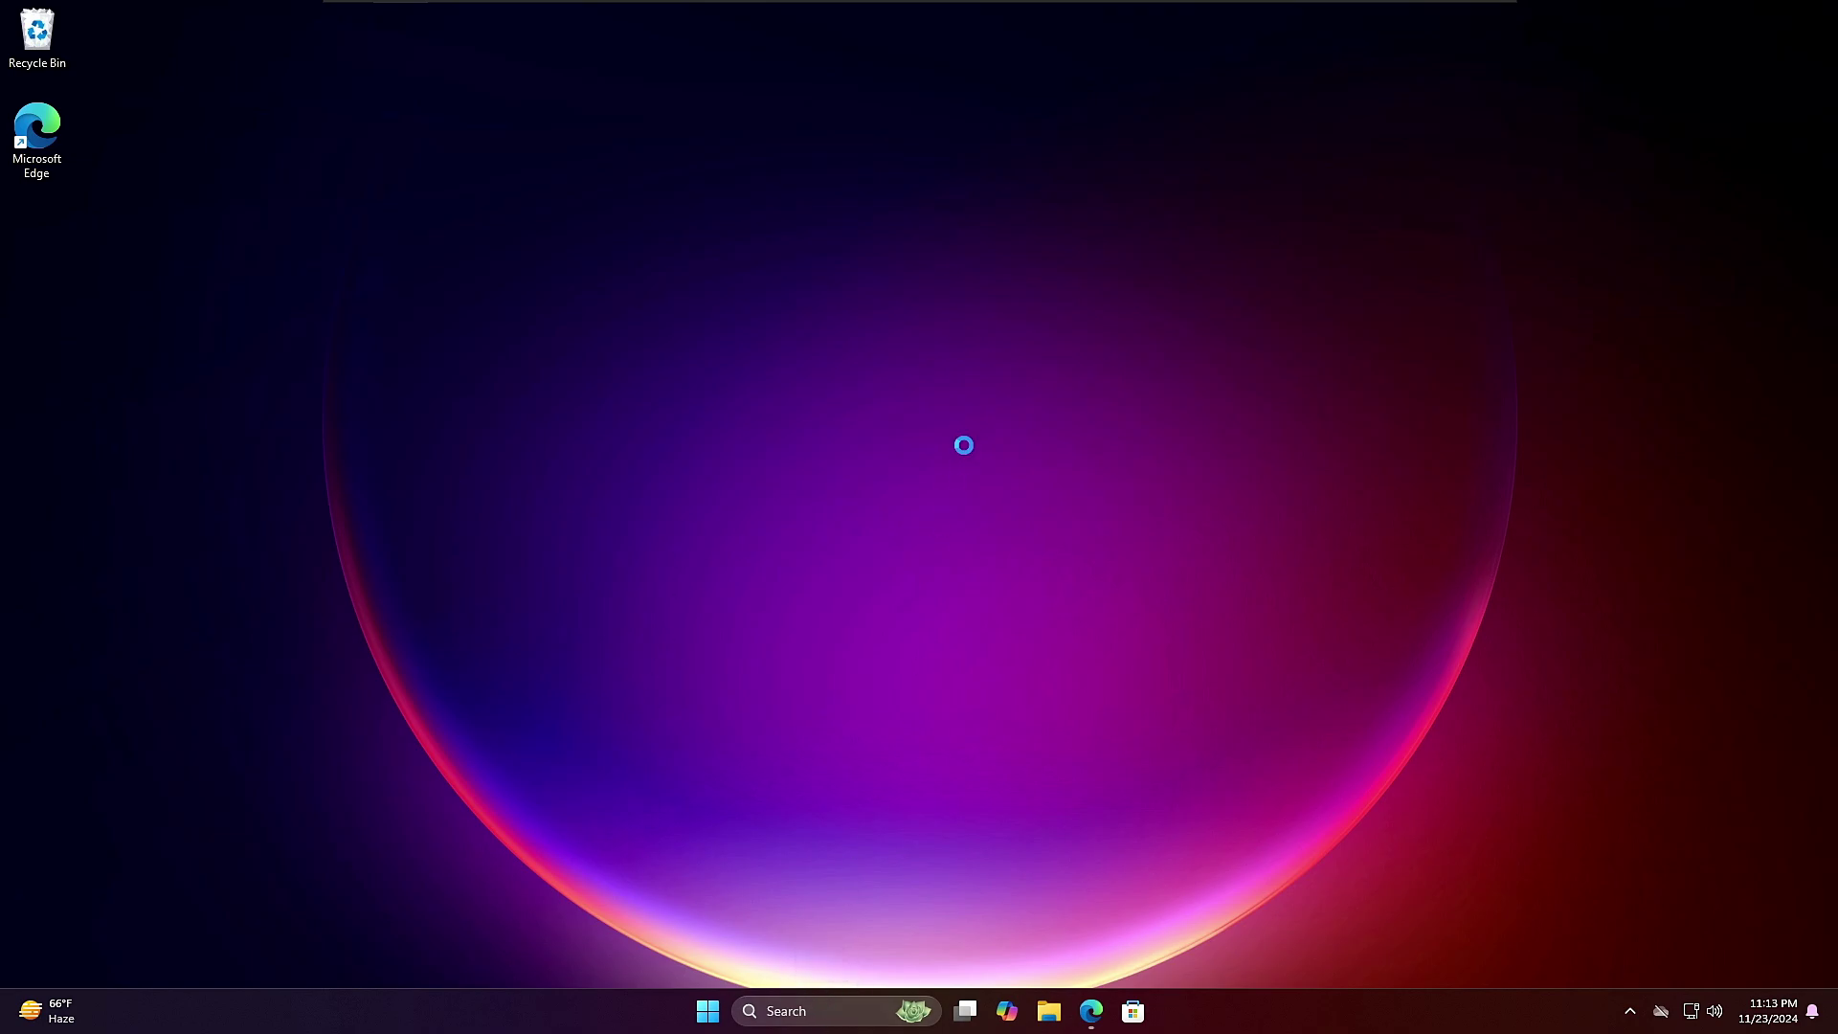
mouse_move(1075, 620)
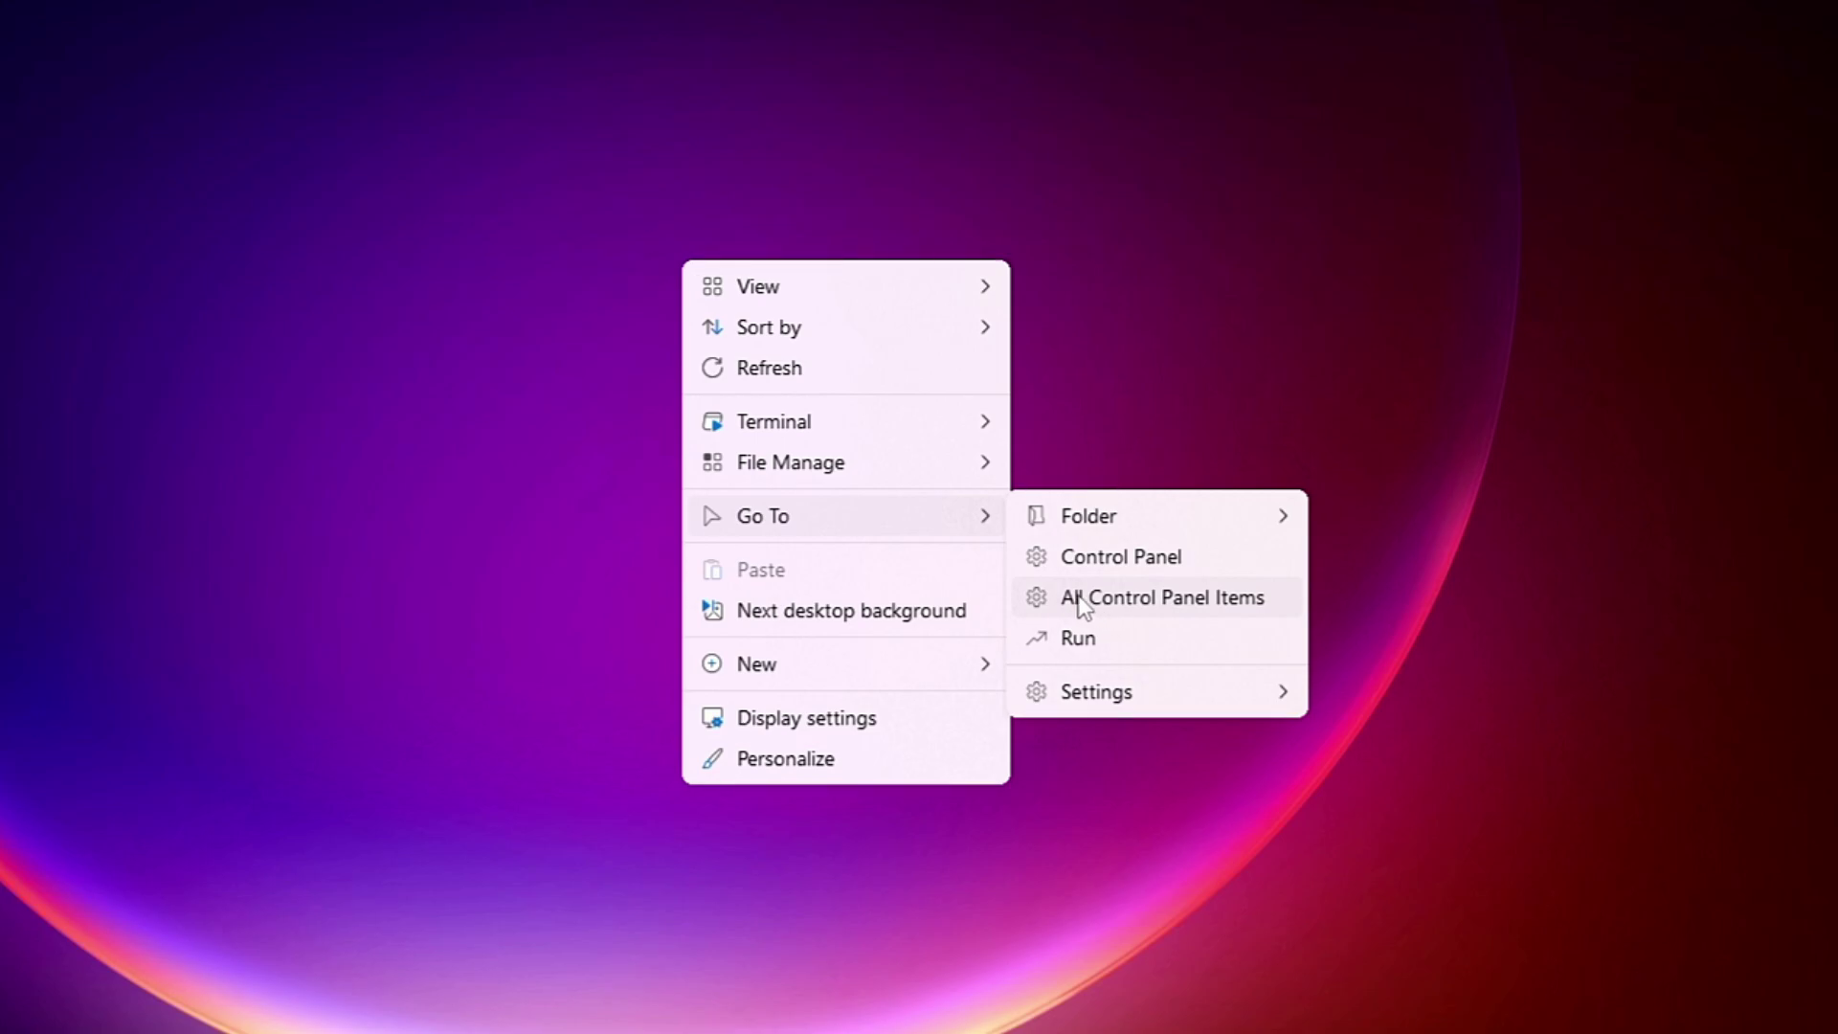
left_click(1212, 601)
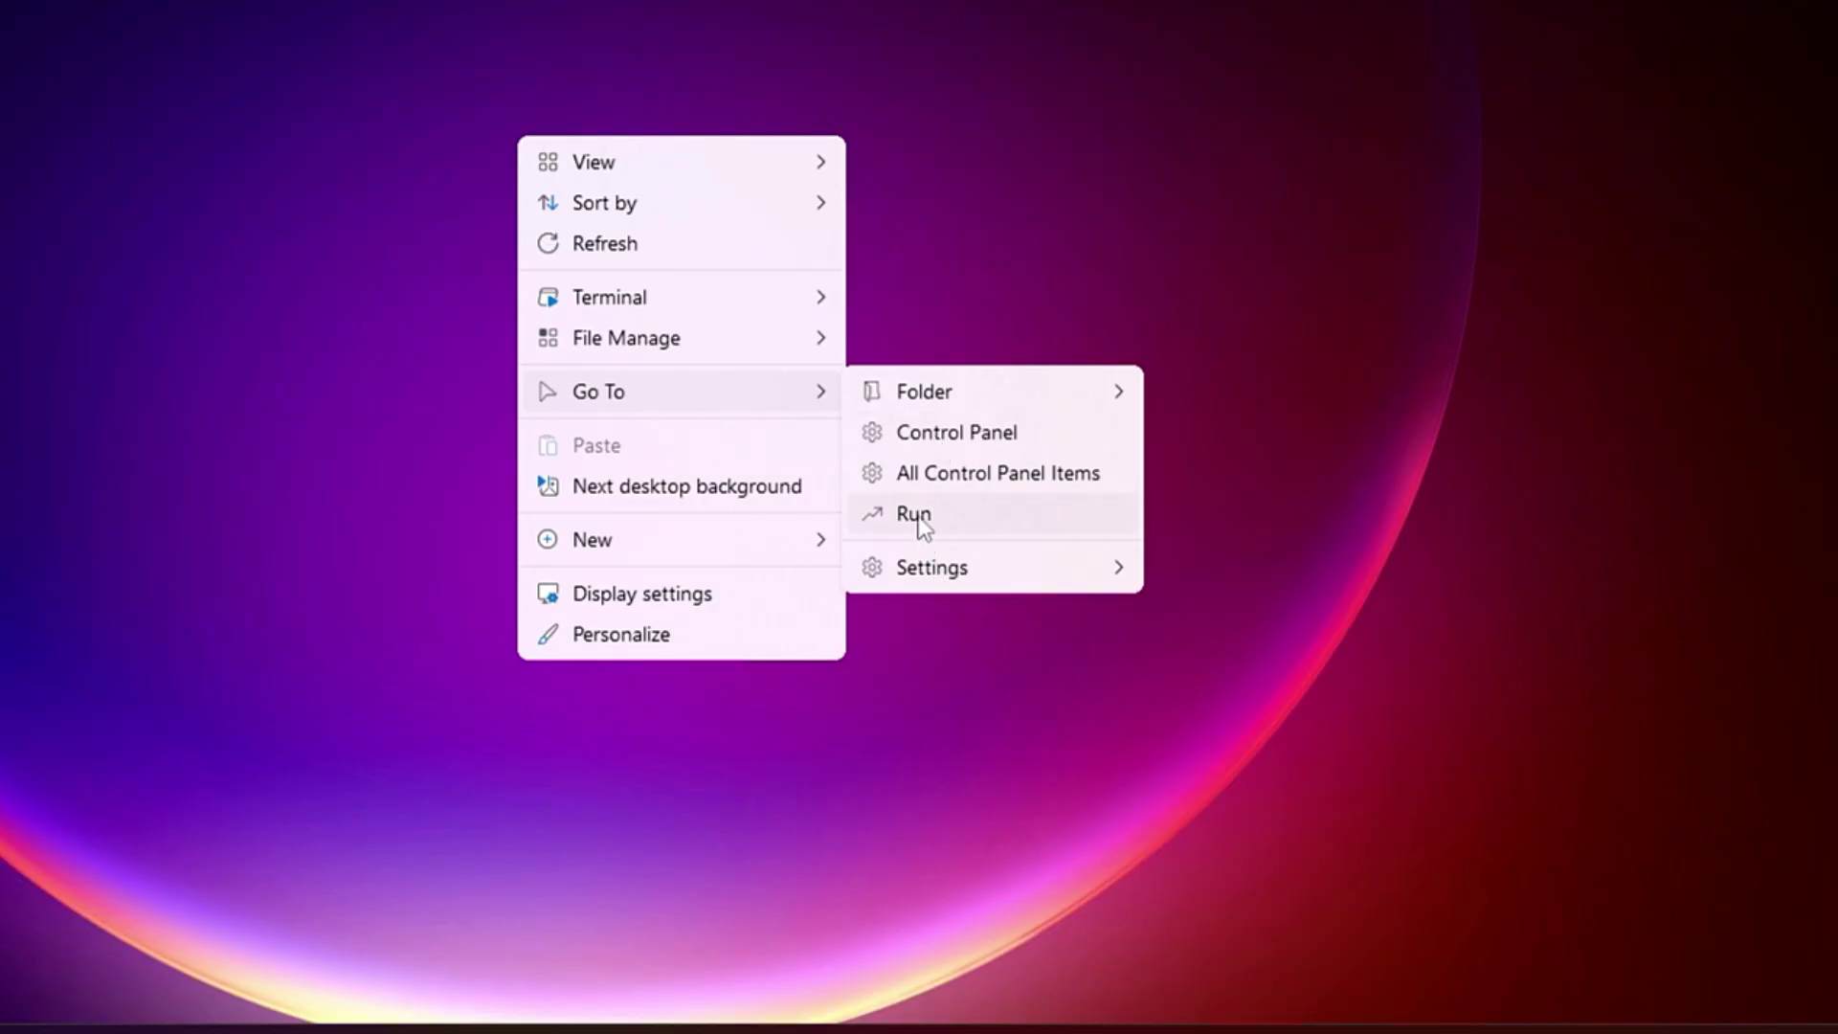
Examine the Settings shortcuts under Go To, including the apps, personalization and network groups.
mouse_move(957, 574)
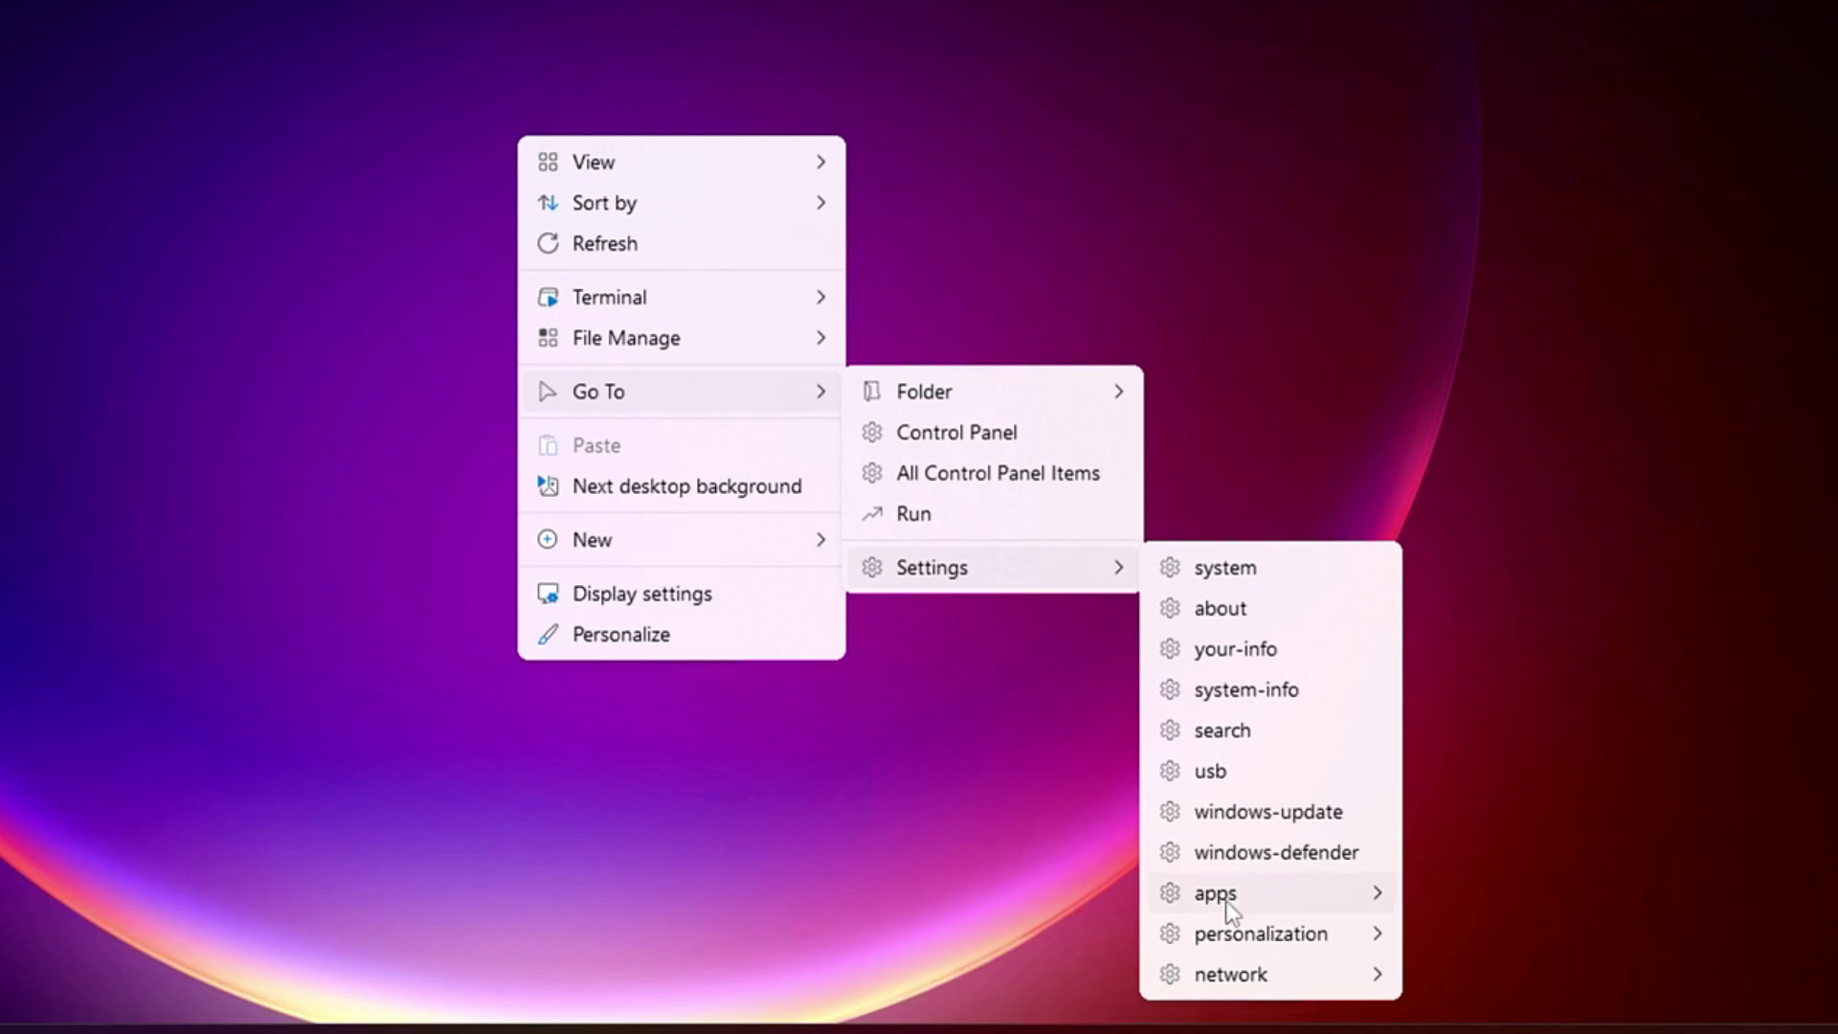
mouse_move(1236, 903)
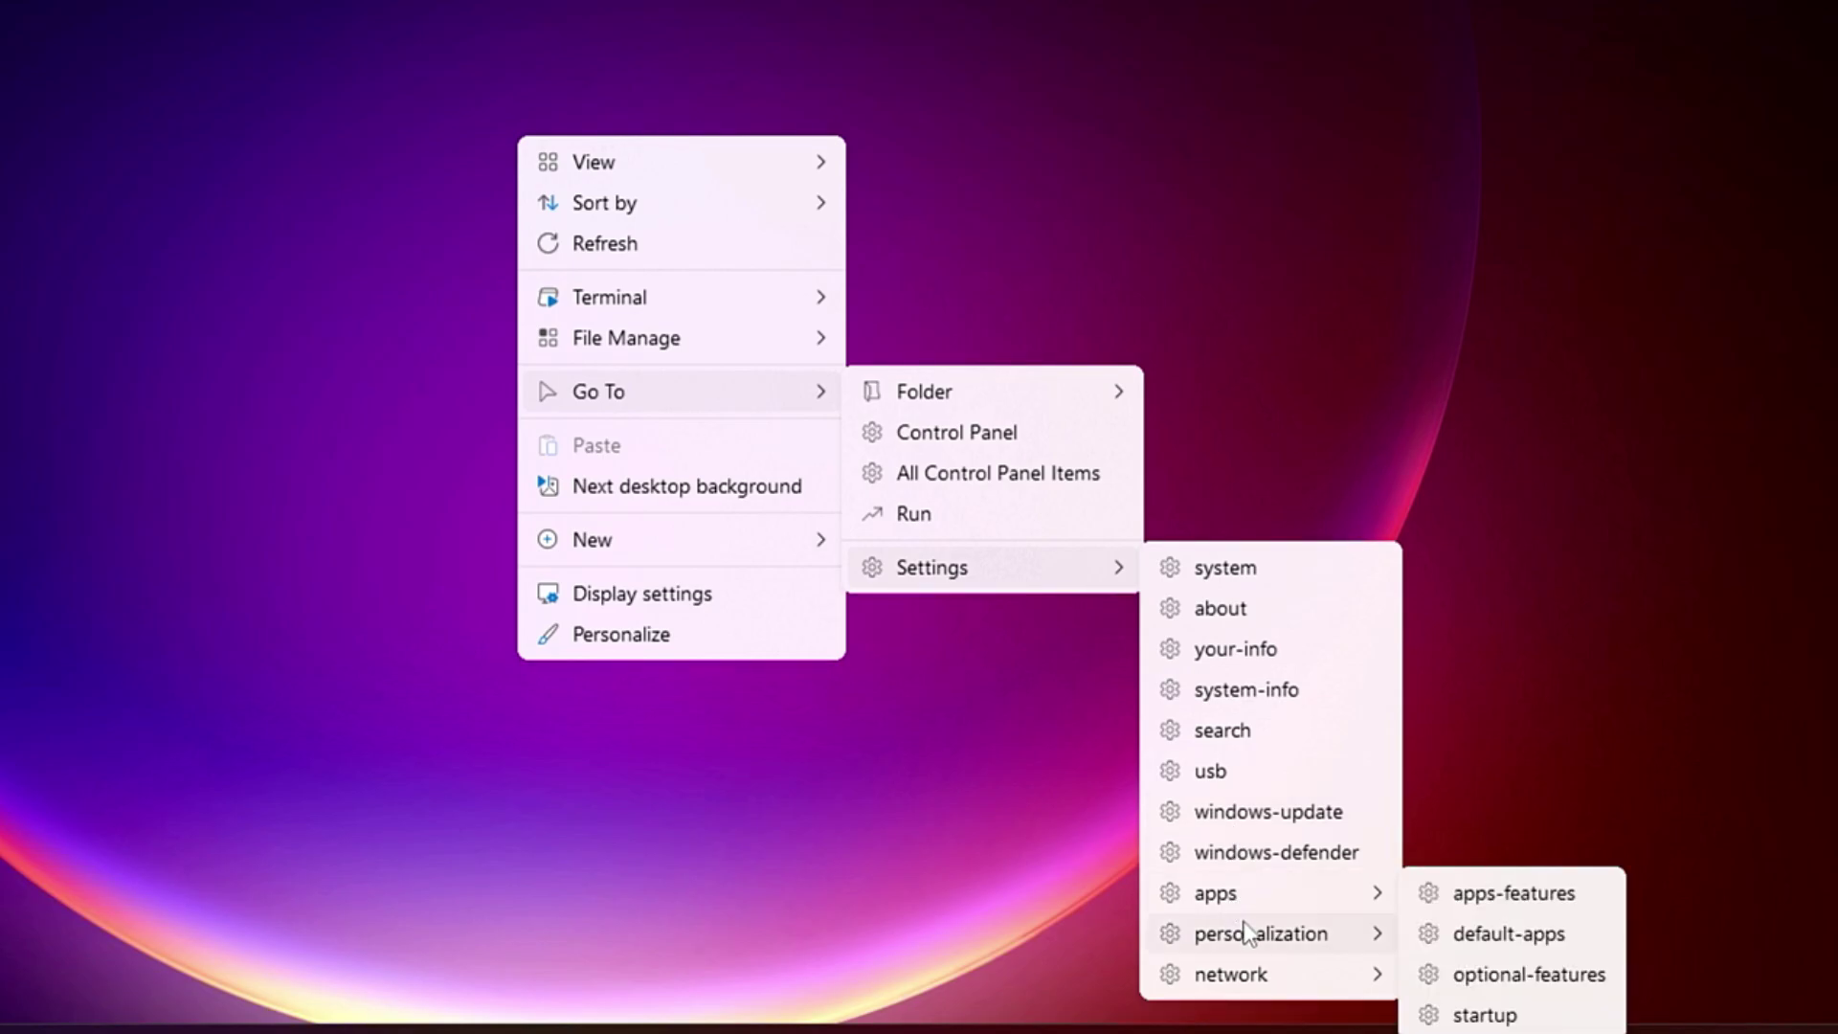
mouse_move(1247, 941)
mouse_move(1256, 980)
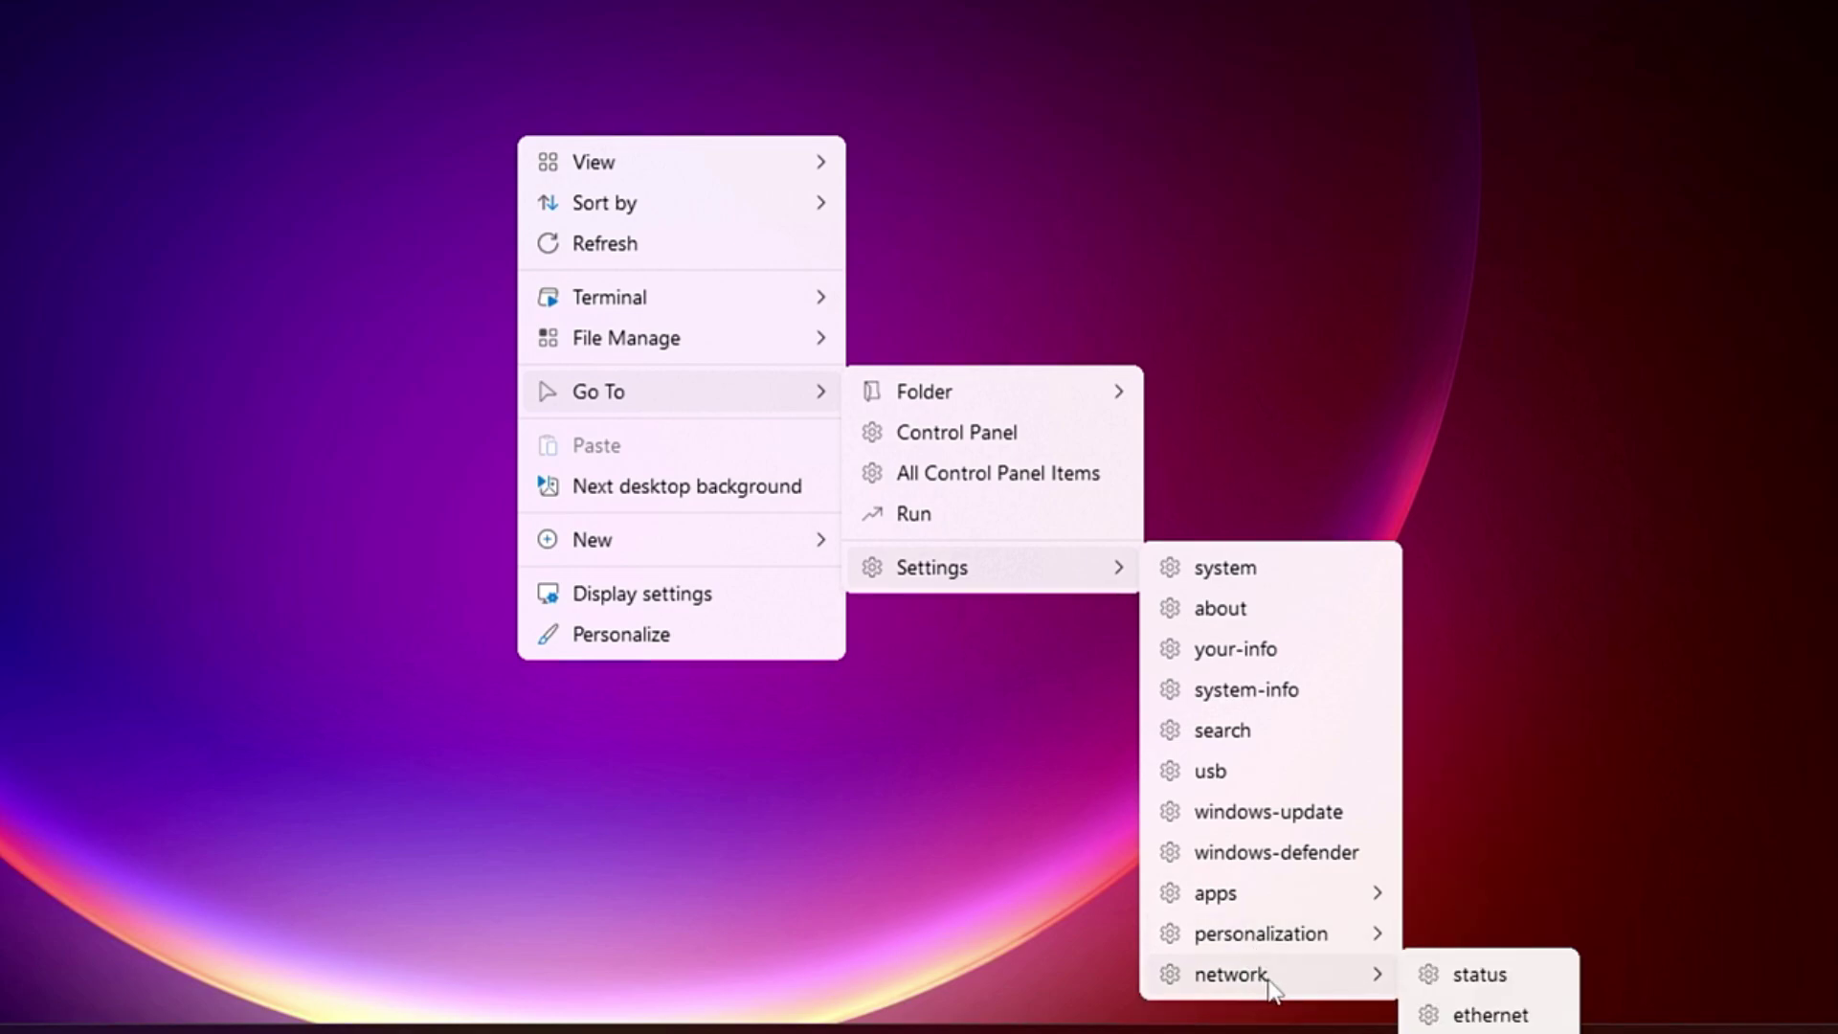
Run the system-info shortcut from the Go To settings and look through the system report in the terminal.
left_click(1235, 689)
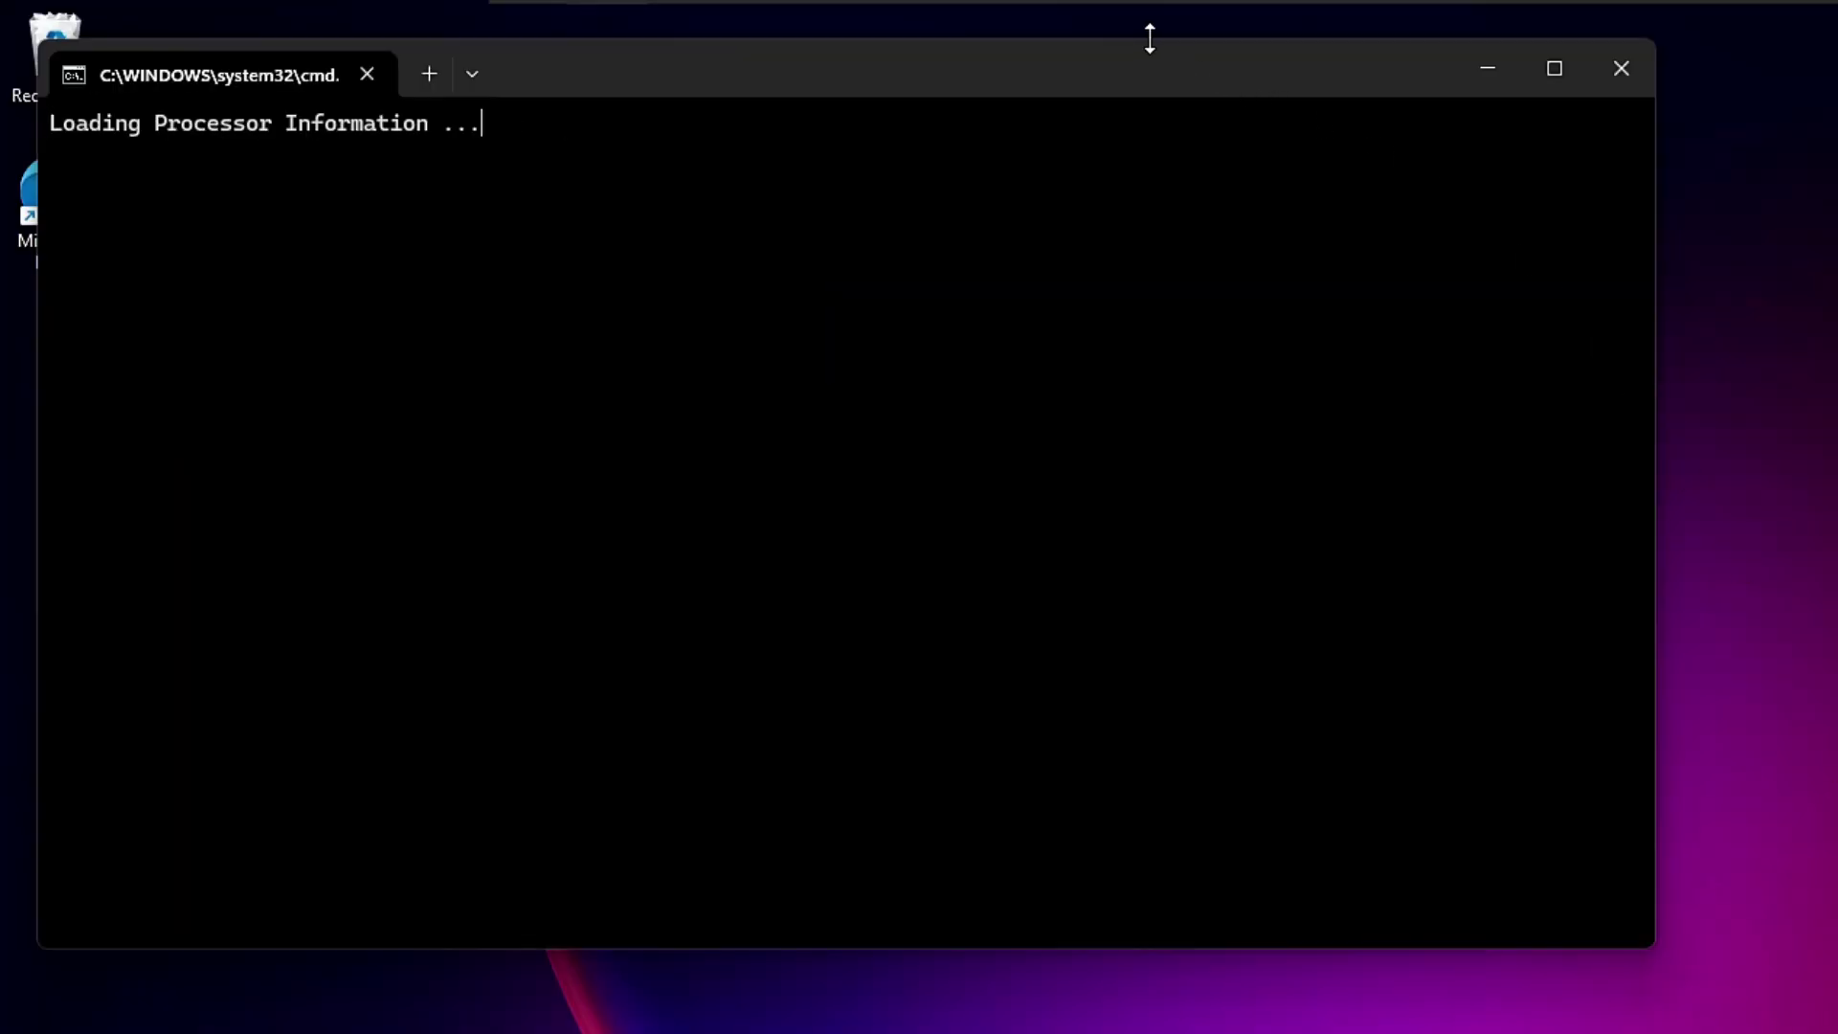
left_click_drag(1139, 67, 1195, 50)
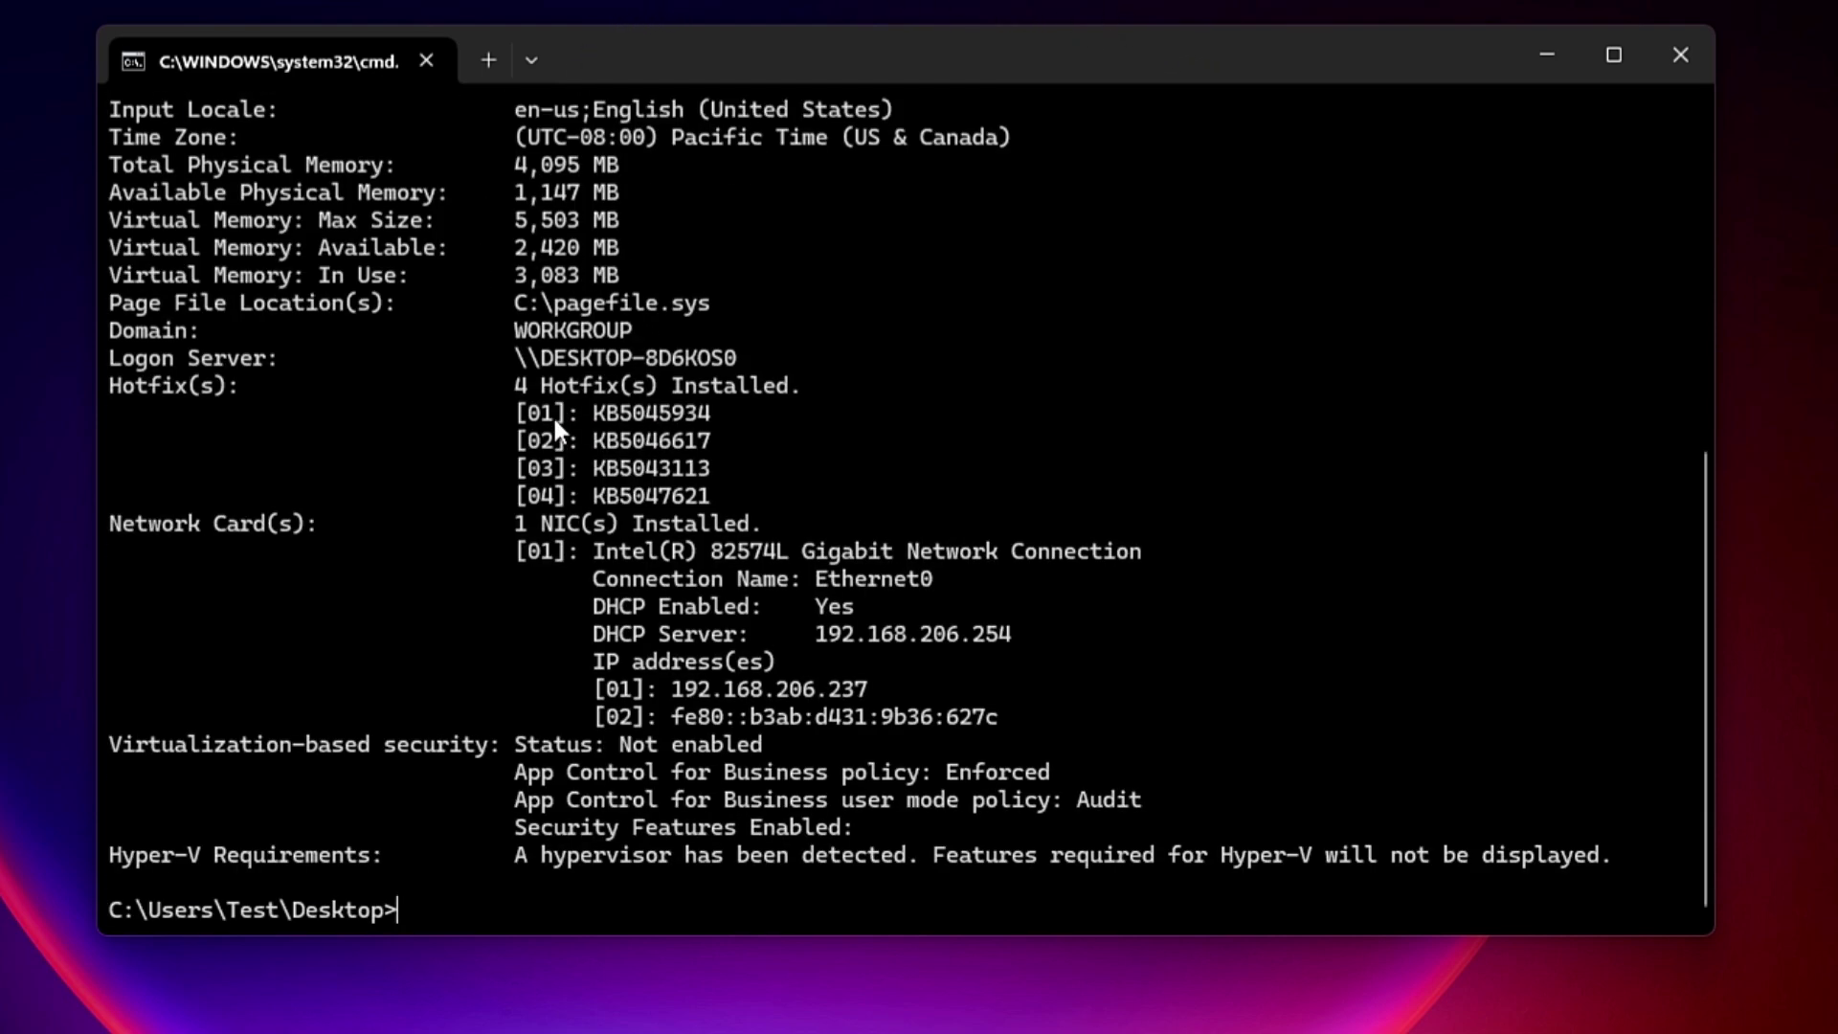
scroll(512, 397, "up", 3)
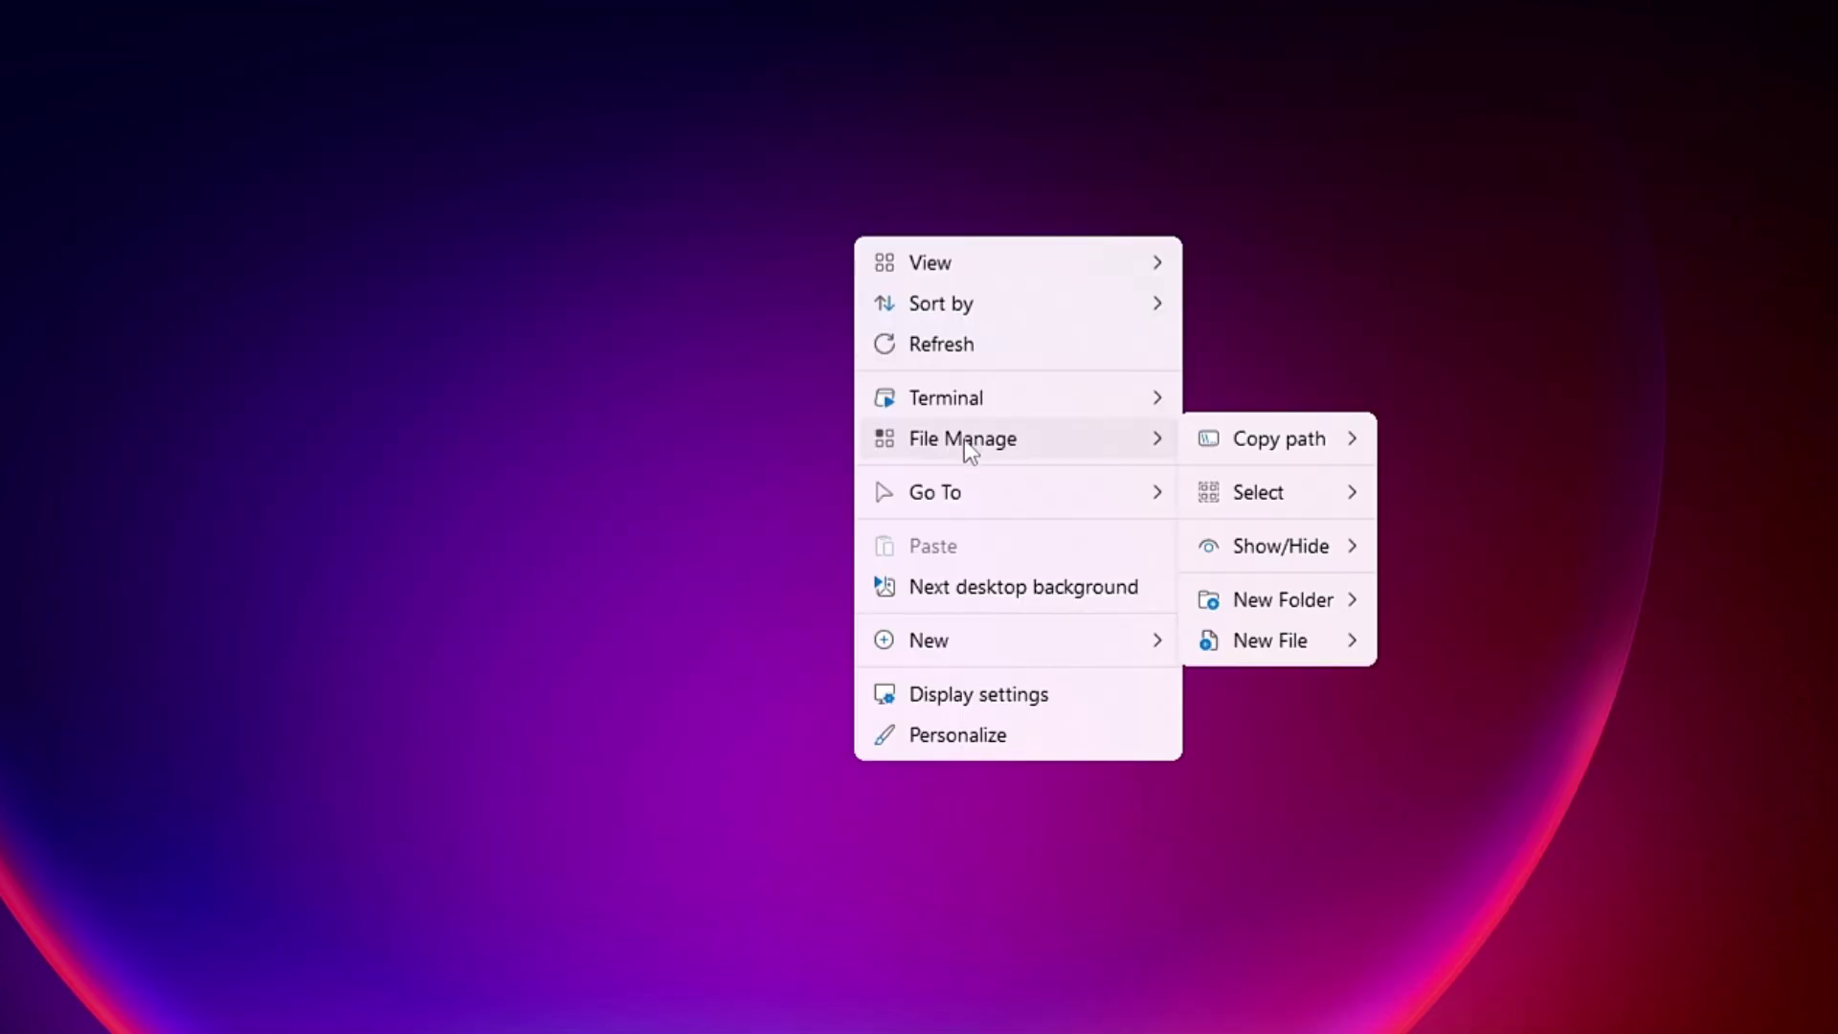
Review the File Manage and Go To entries of the desktop context menu once more and dismiss the menu.
mouse_move(1003, 492)
mouse_move(1318, 685)
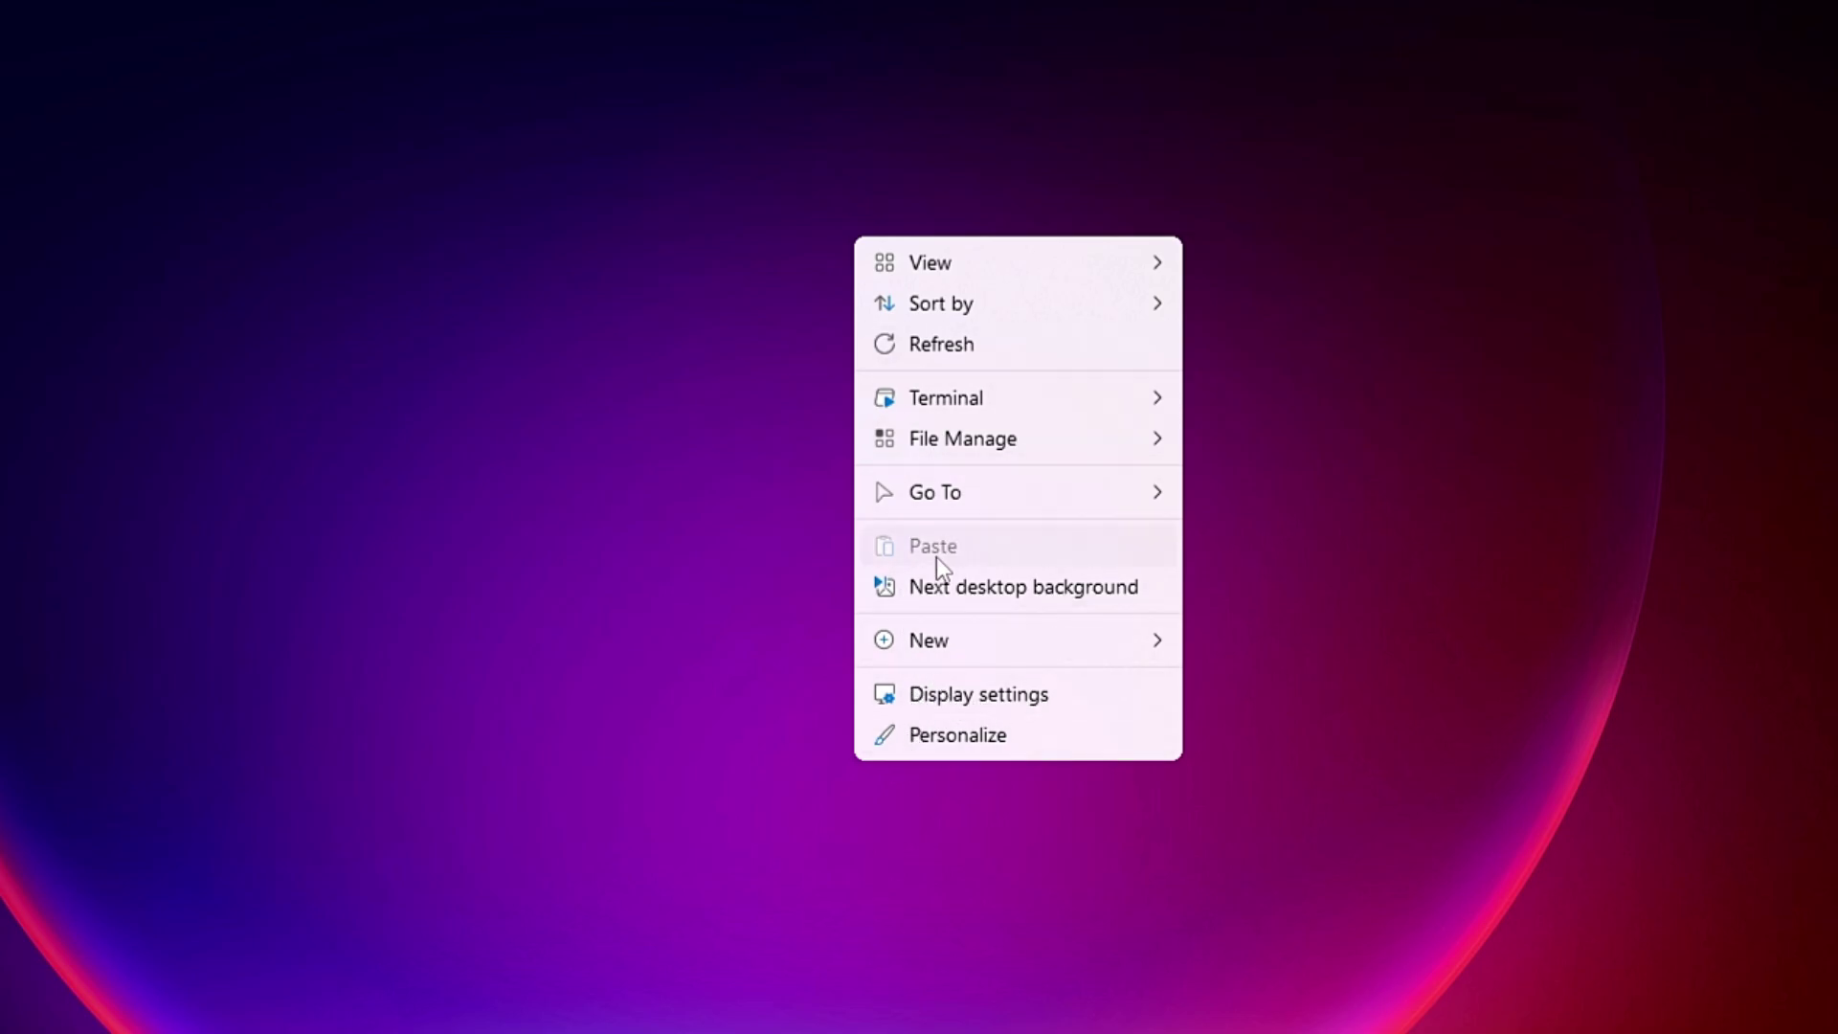
mouse_move(1047, 308)
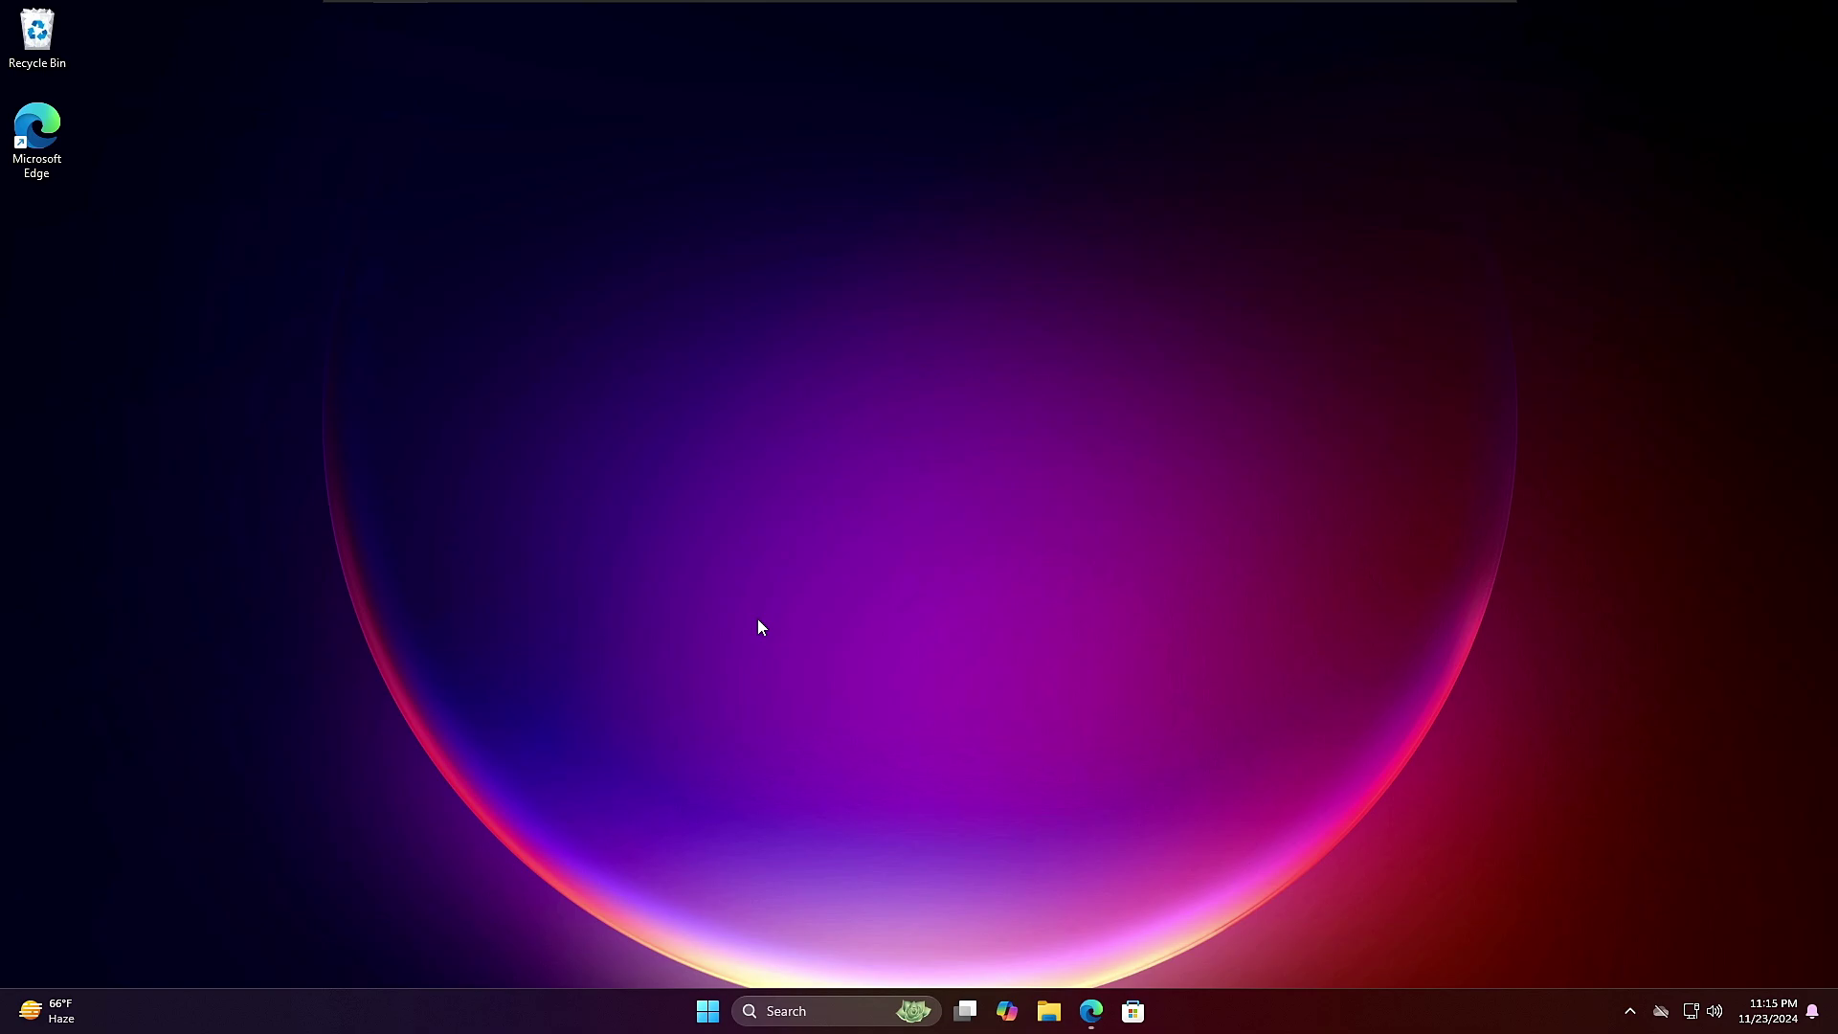
left_click(641, 837)
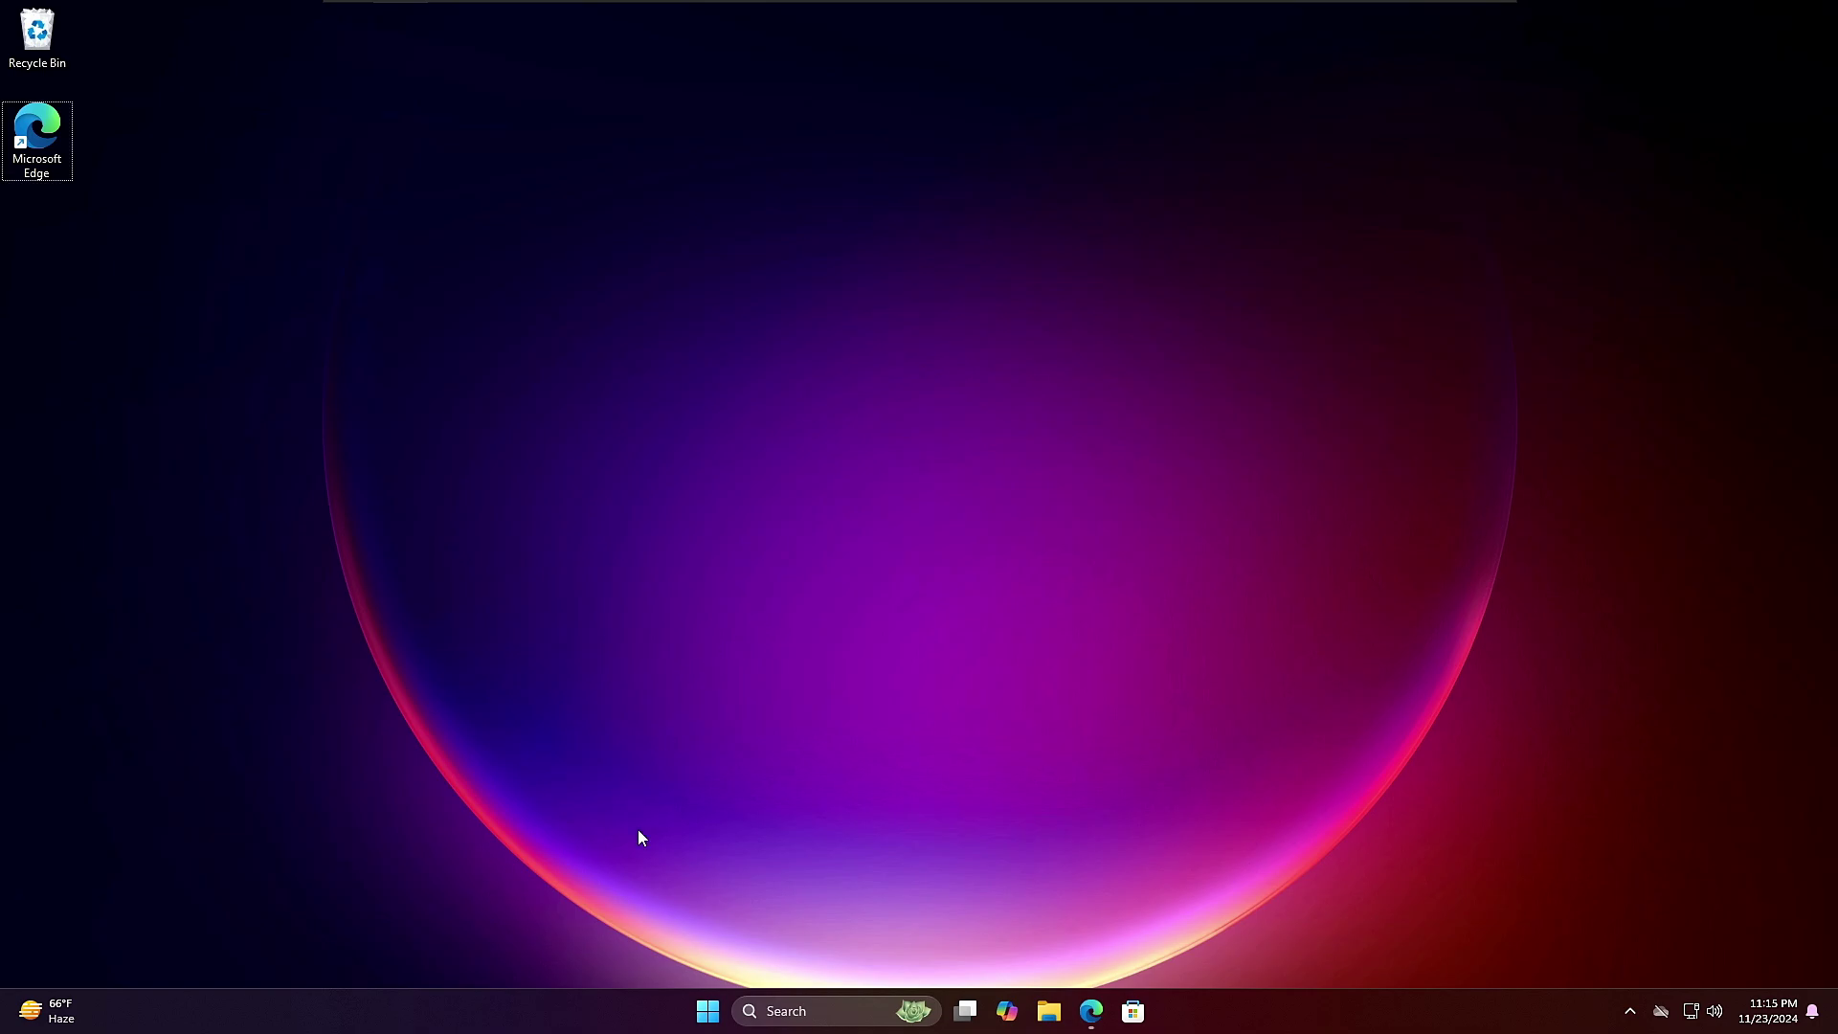
Open the Nilesoft Shell installation directory through the Shell entry of the taskbar's context menu.
right_click(646, 1003)
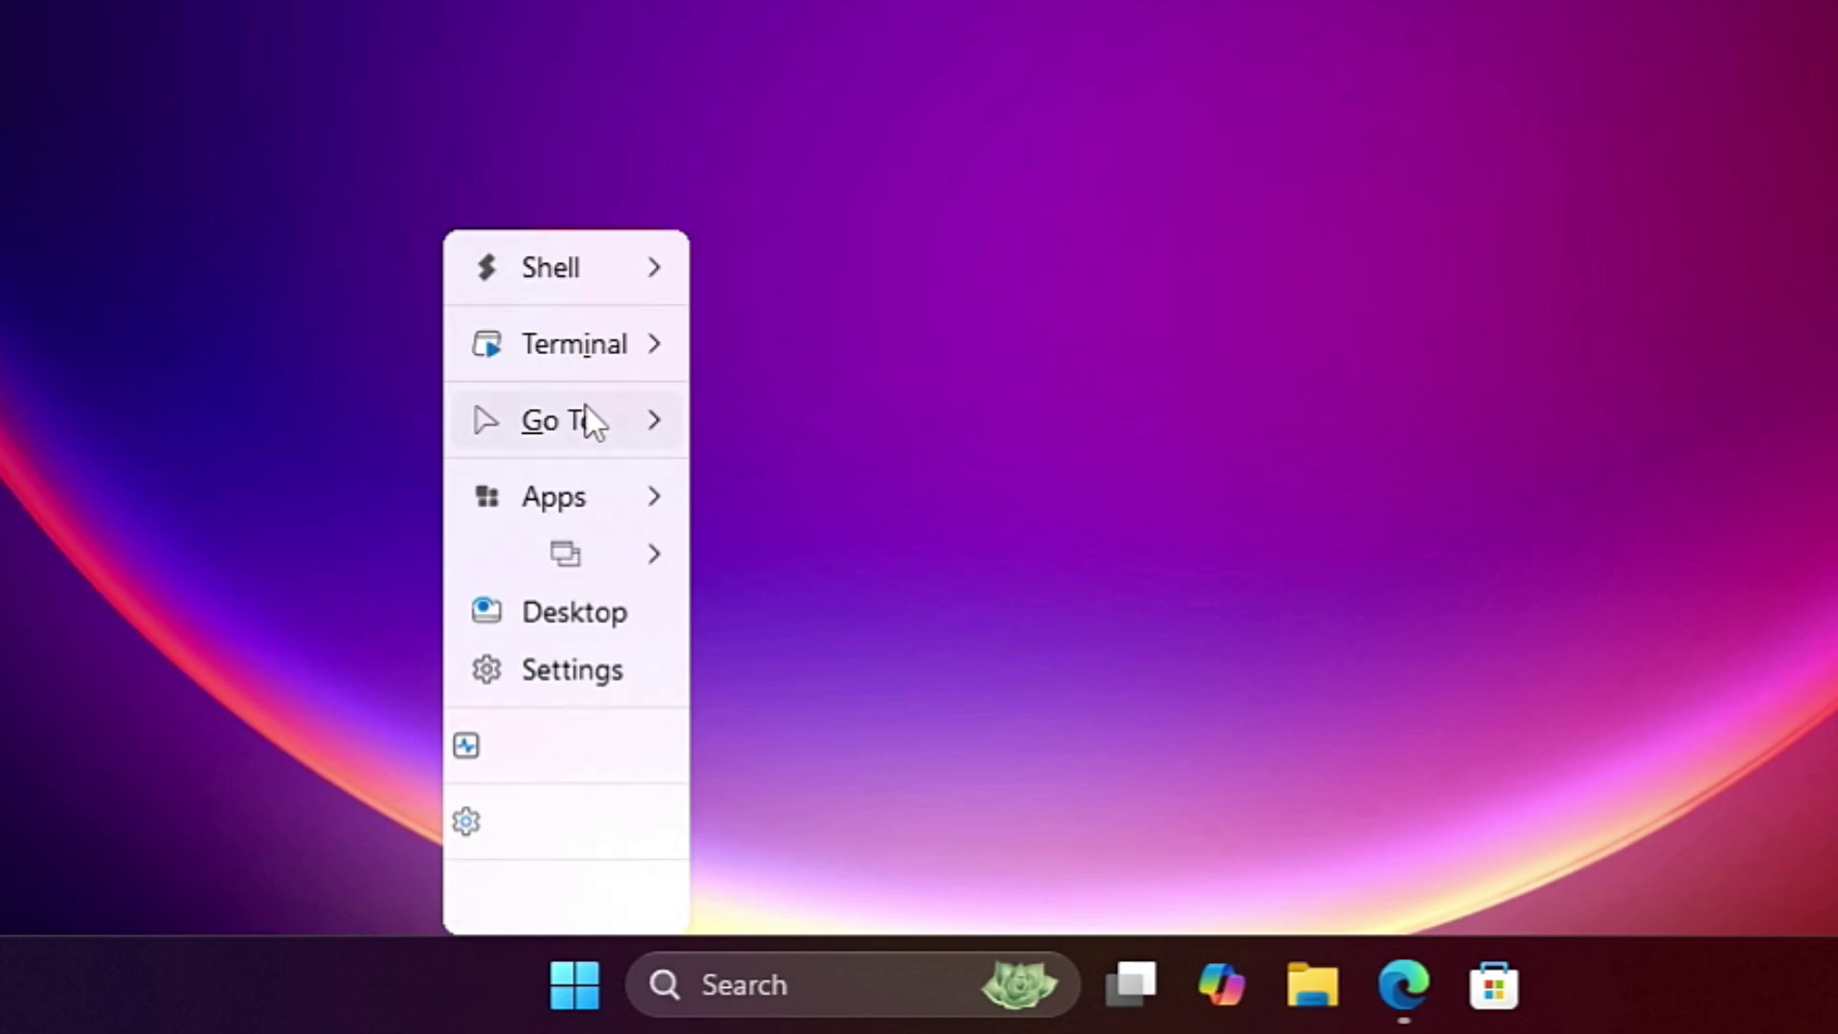
mouse_move(594, 283)
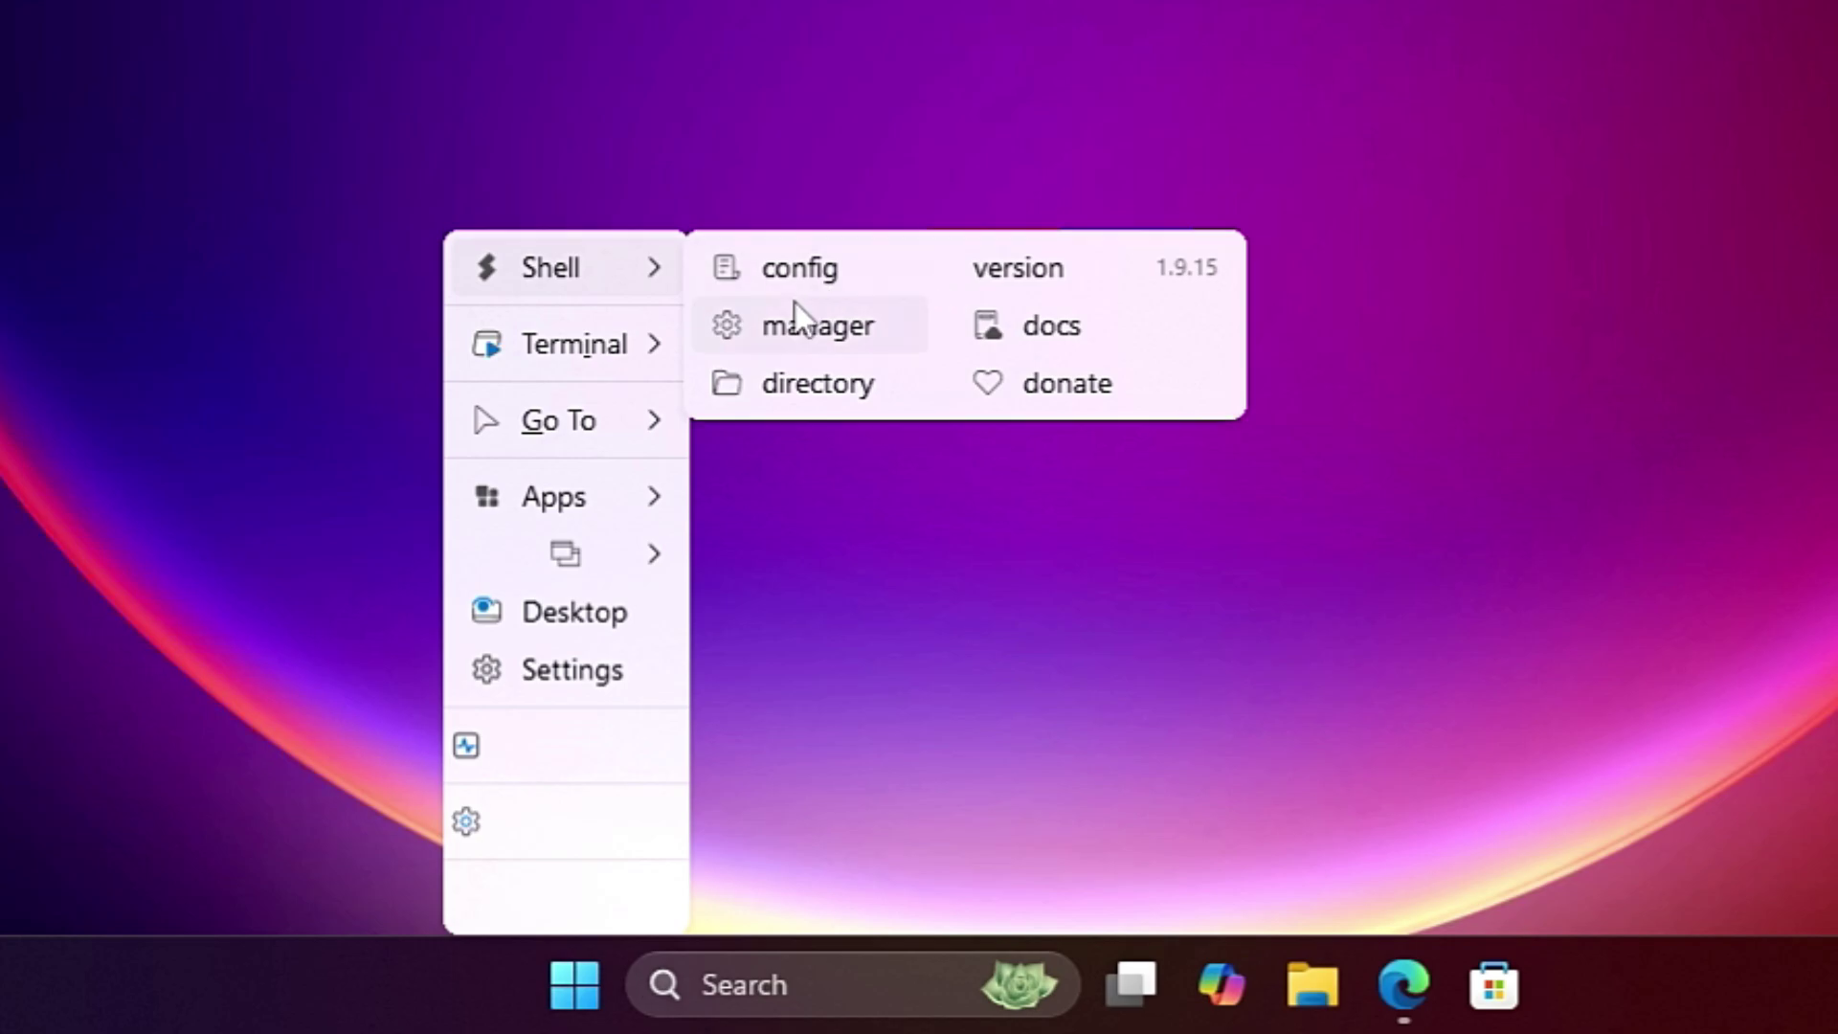
left_click(852, 392)
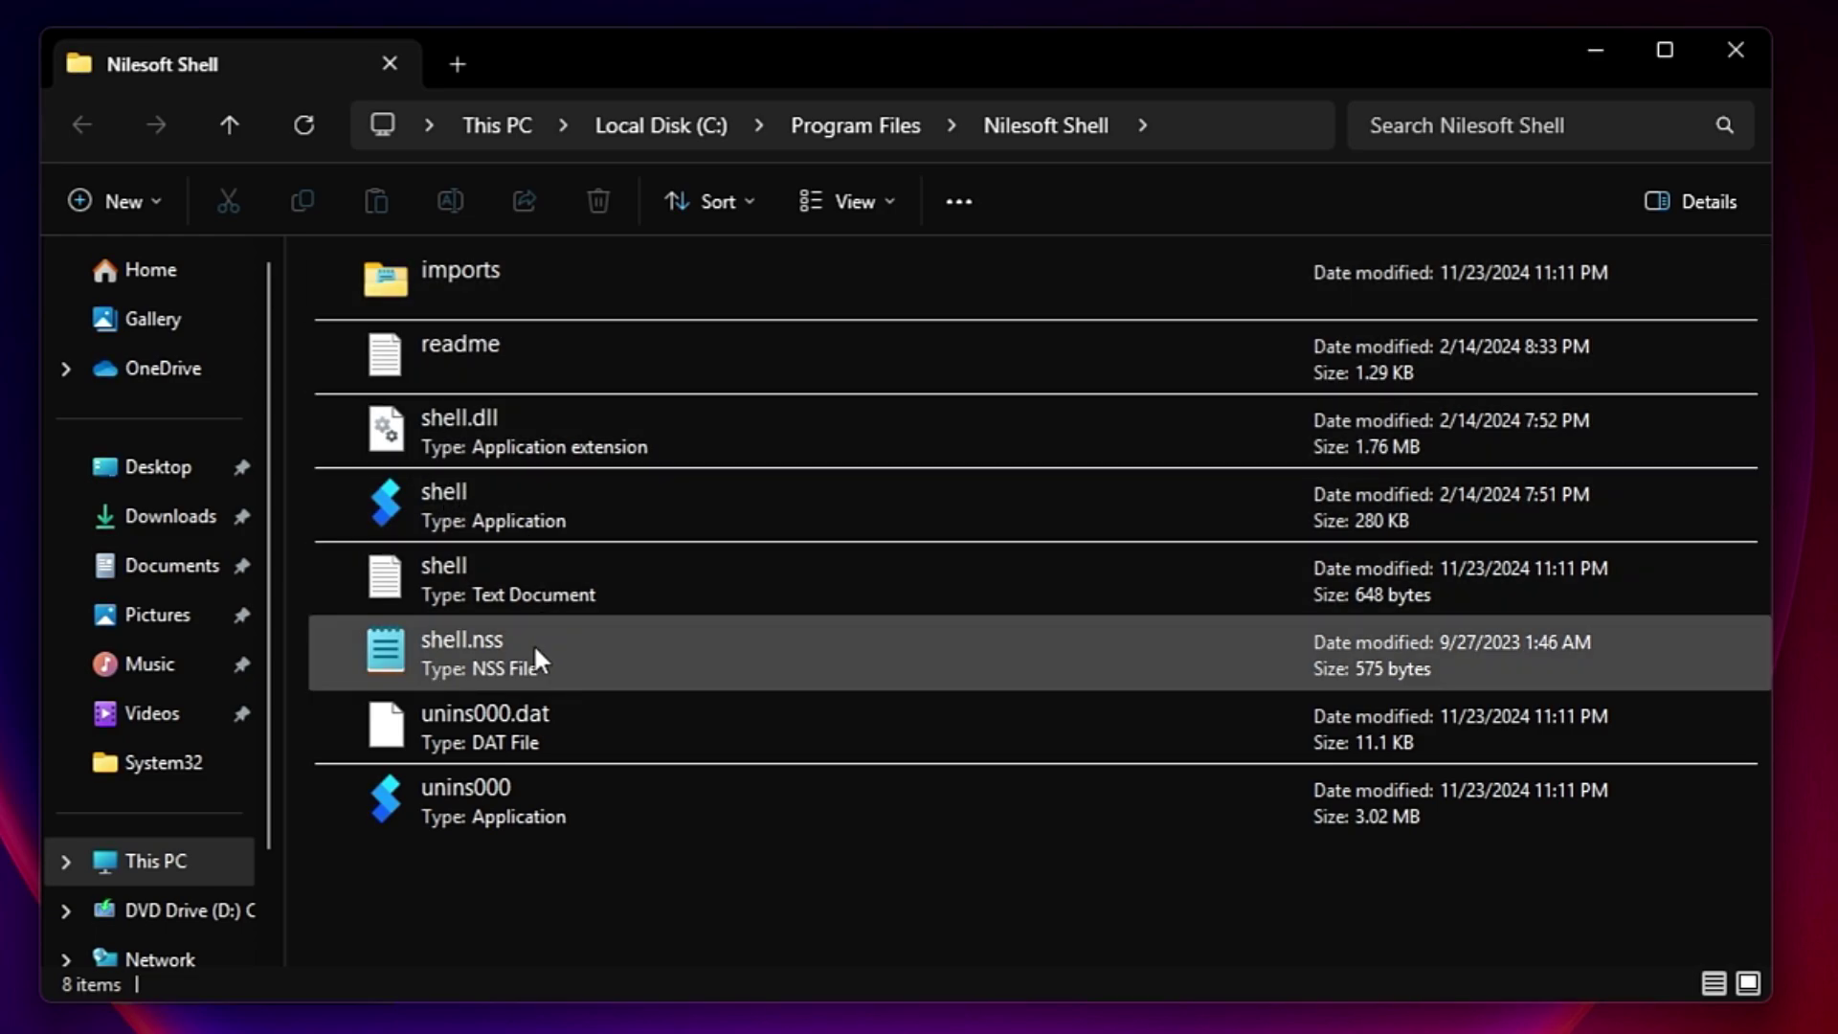
Open shell.nss in Notepad and enlarge and reposition its window to fit the whole file.
left_click(532, 643)
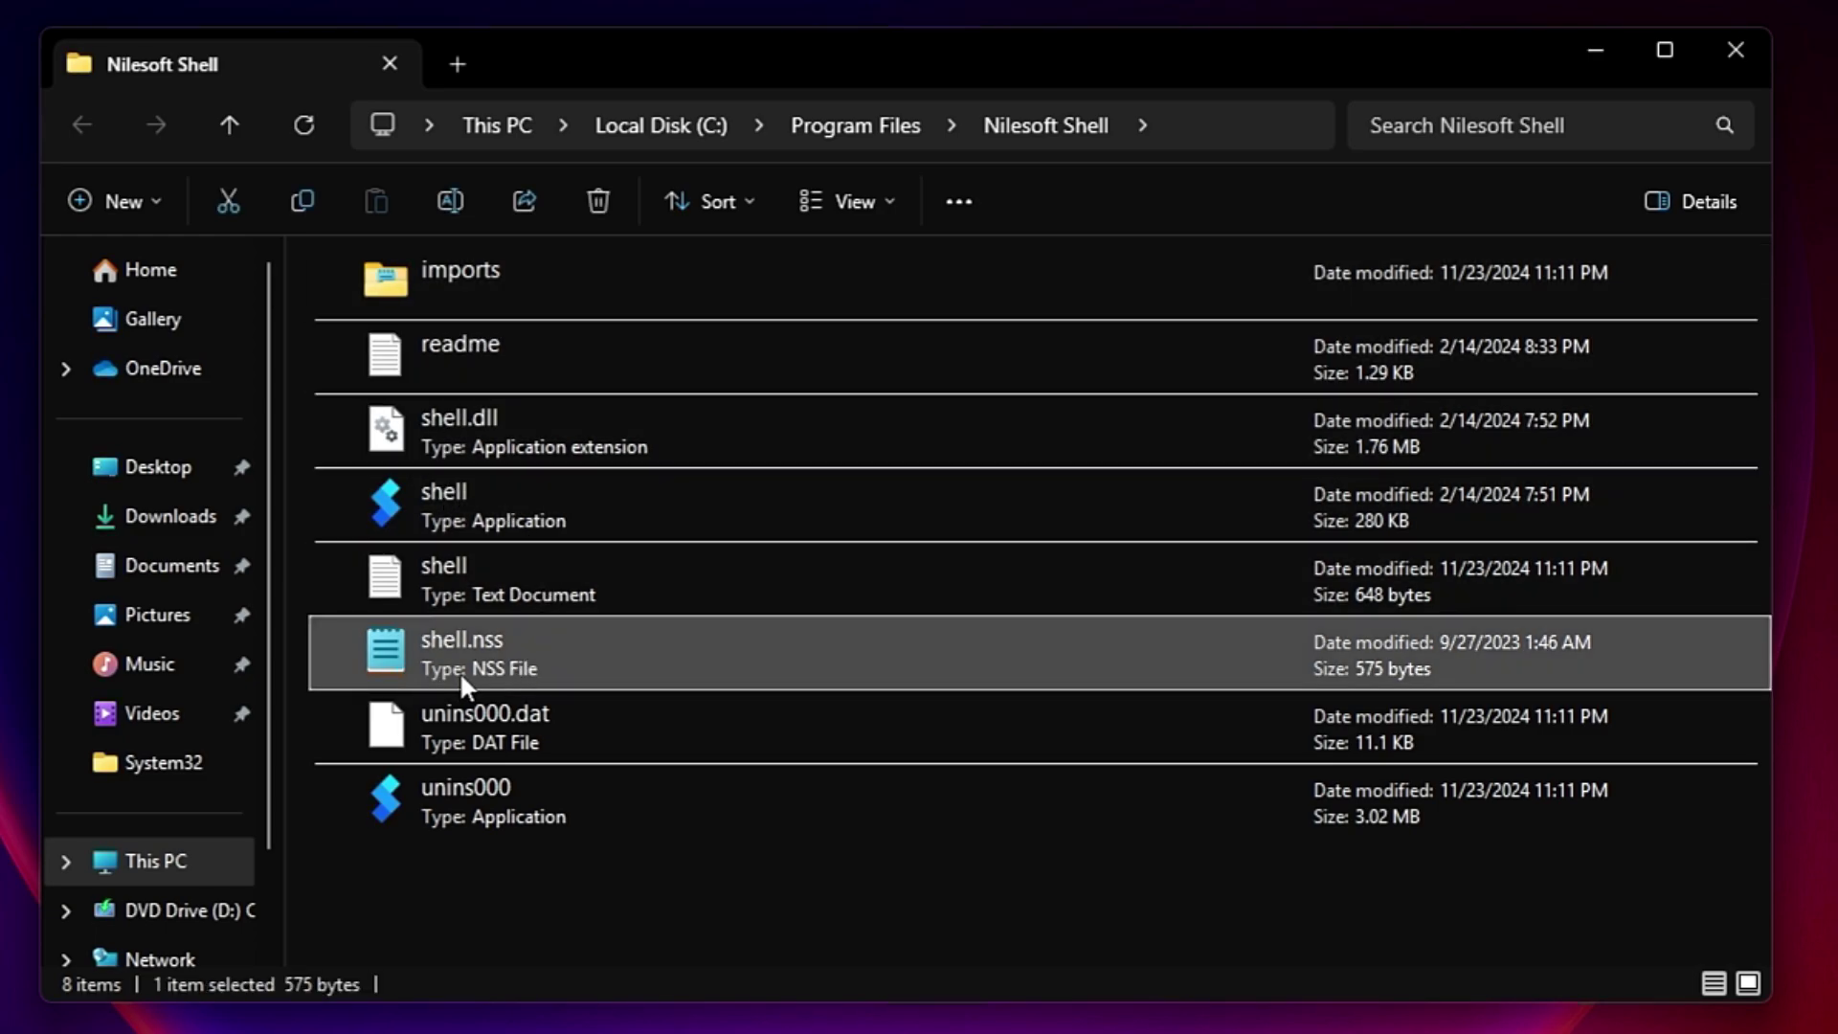
right_click(523, 649)
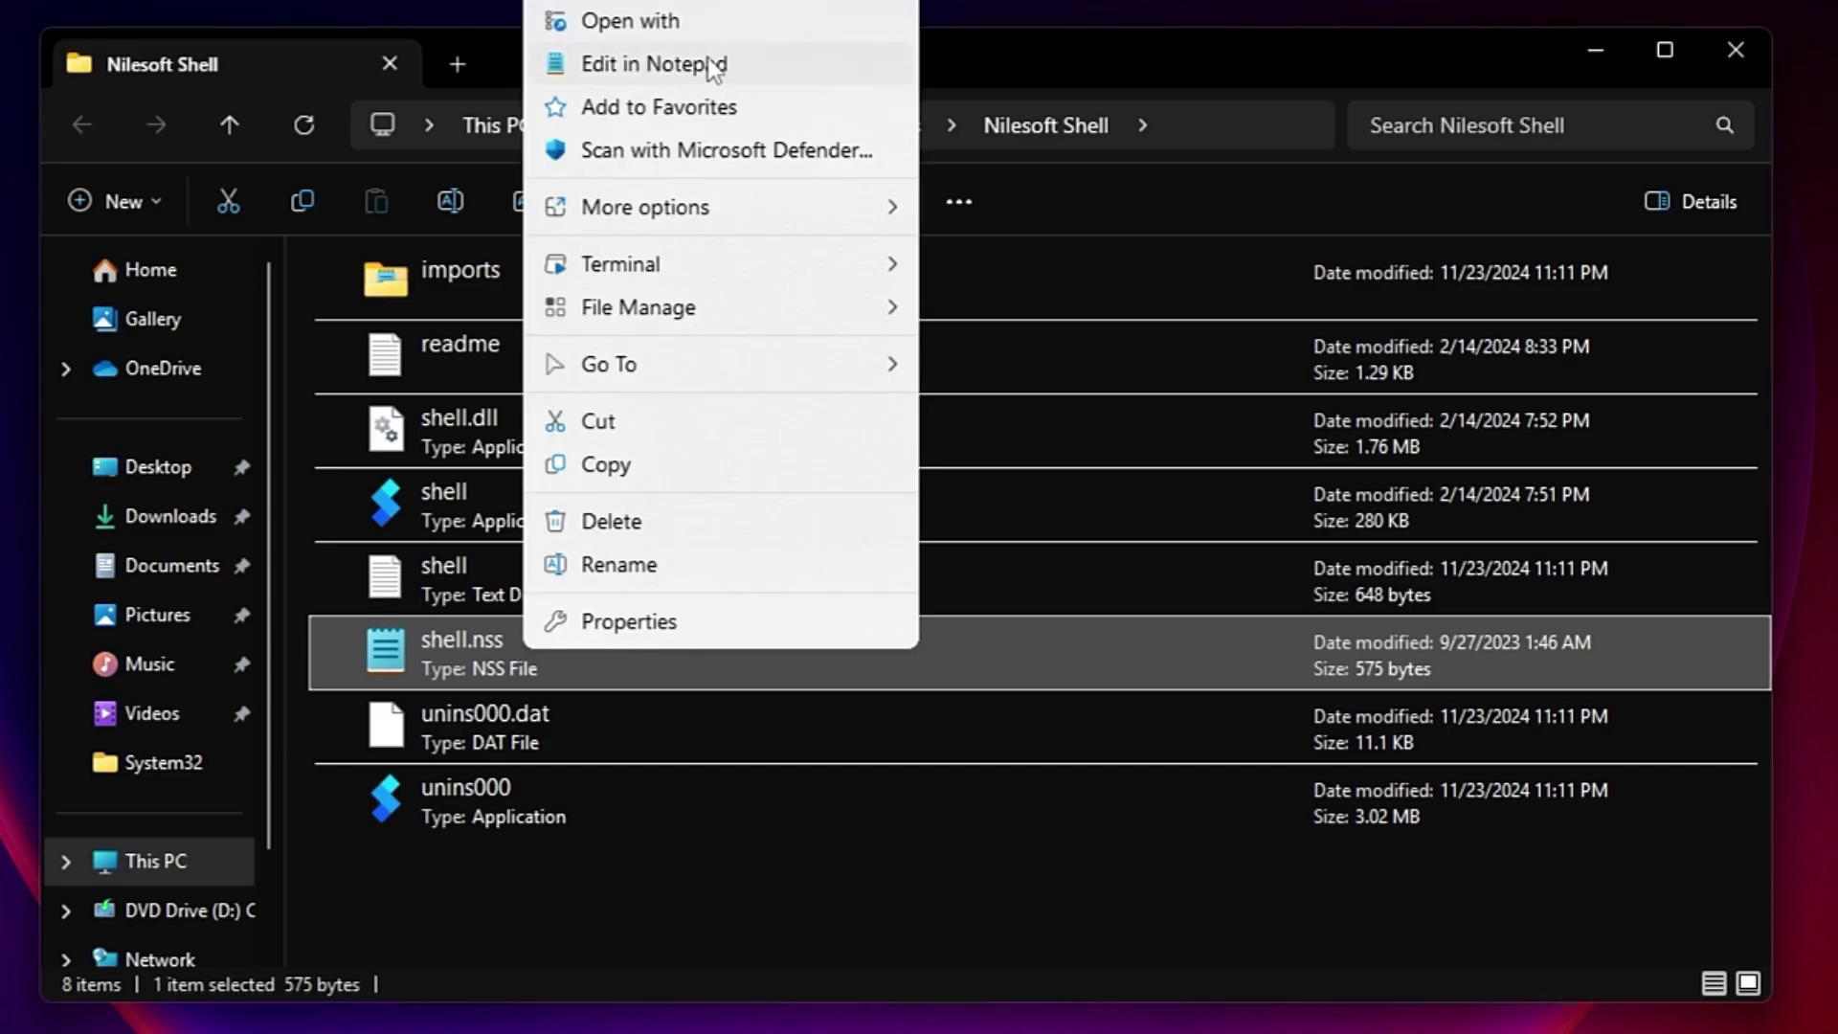
left_click(666, 73)
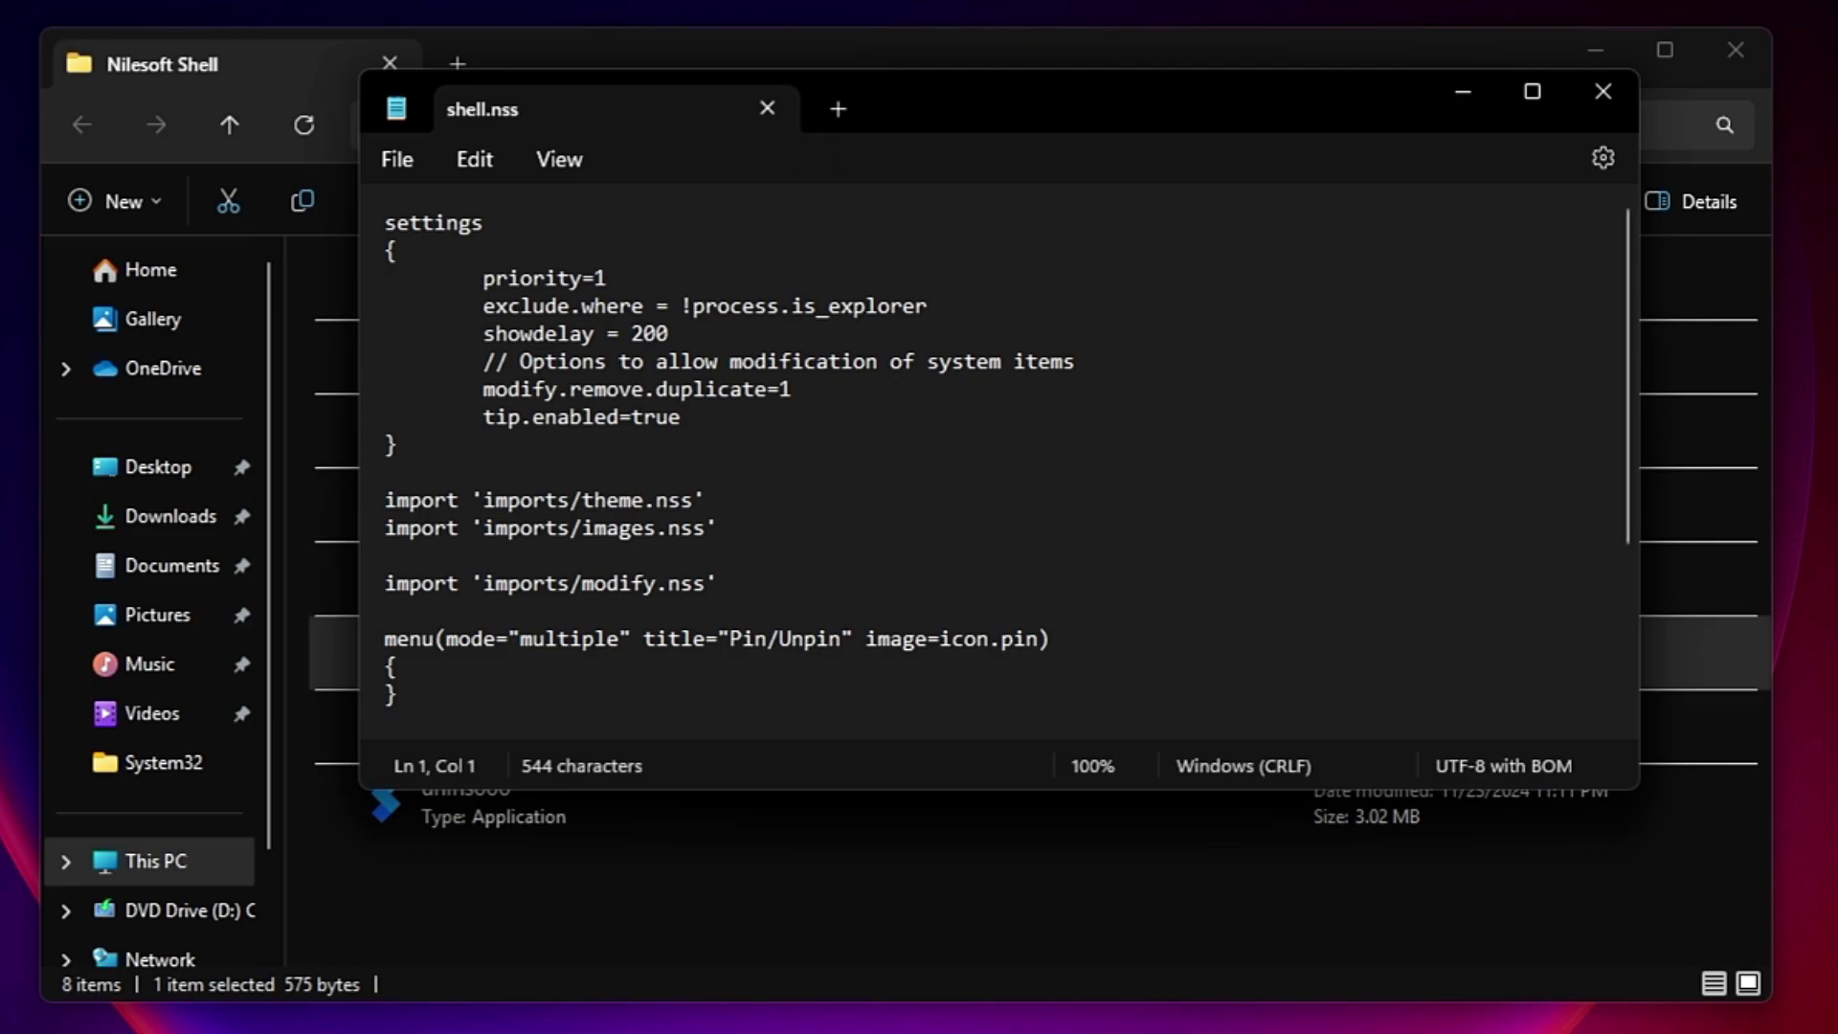
left_click_drag(785, 789, 794, 1032)
left_click_drag(1134, 115, 1129, 6)
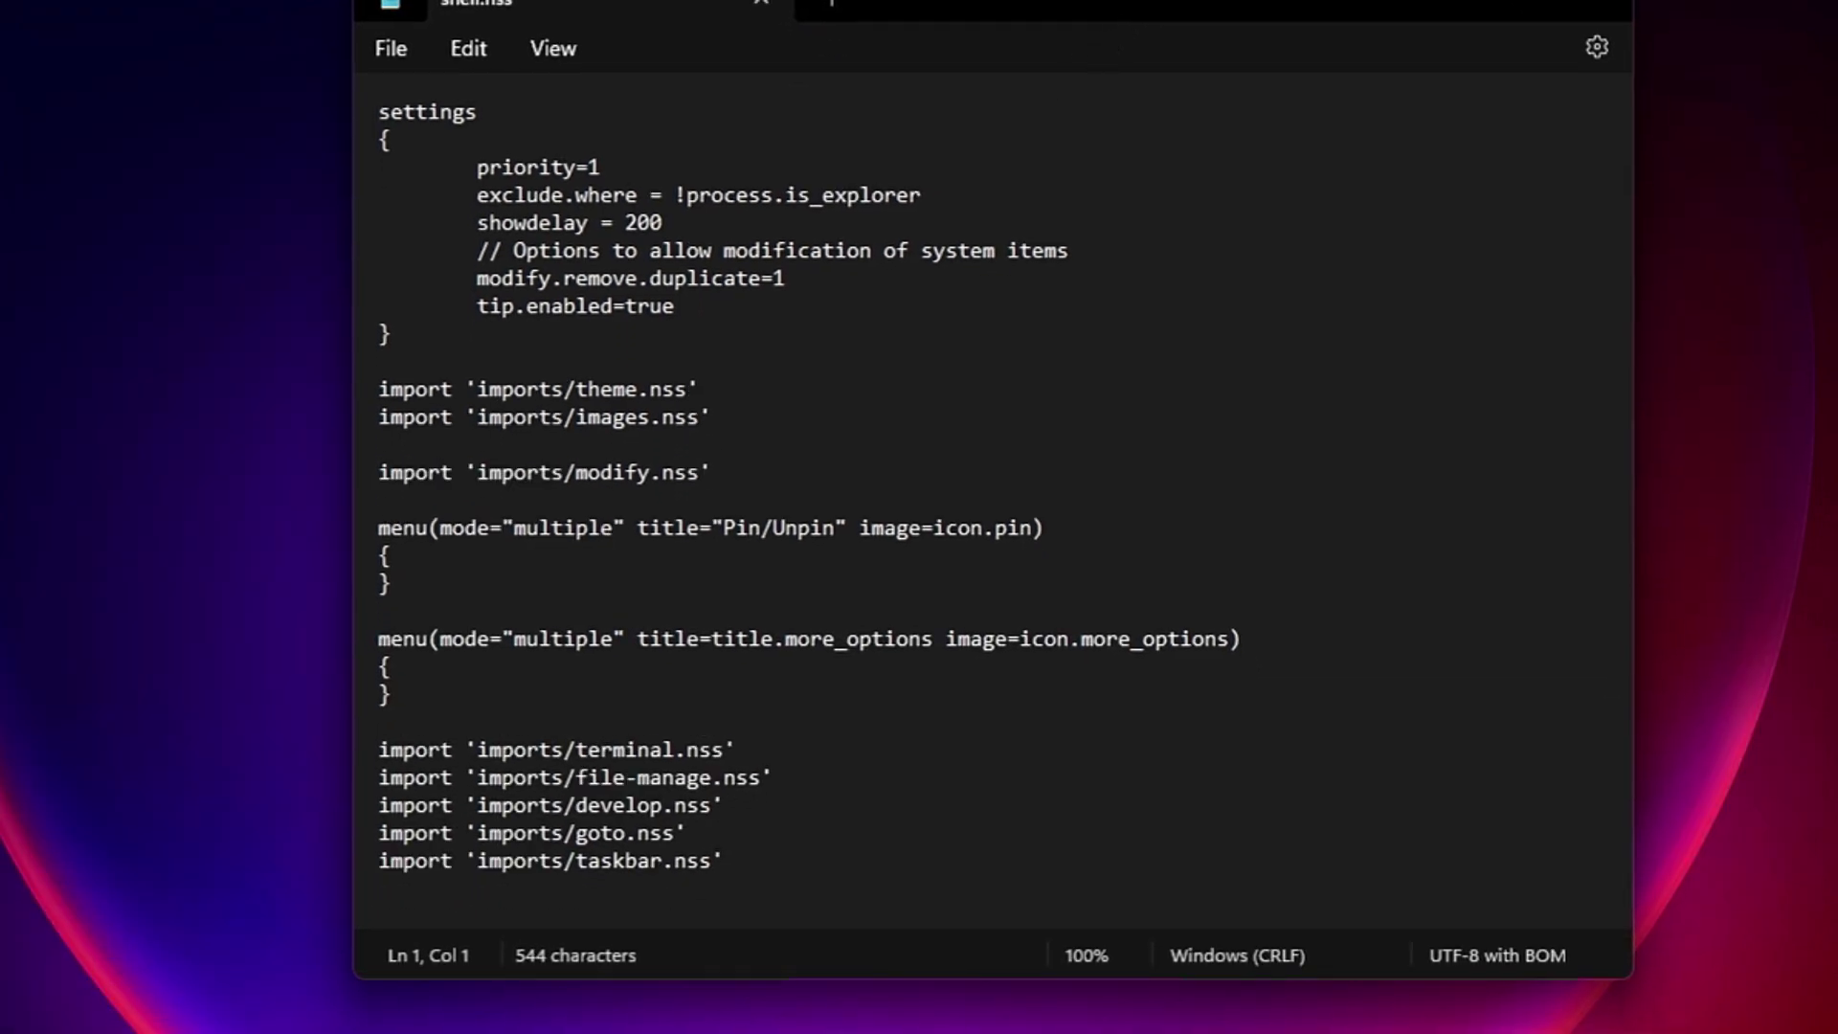
Examine the import lines at the end of shell.nss, highlighting the terminal and goto names.
left_click(724, 860)
left_click_drag(378, 750, 563, 833)
left_click(637, 833)
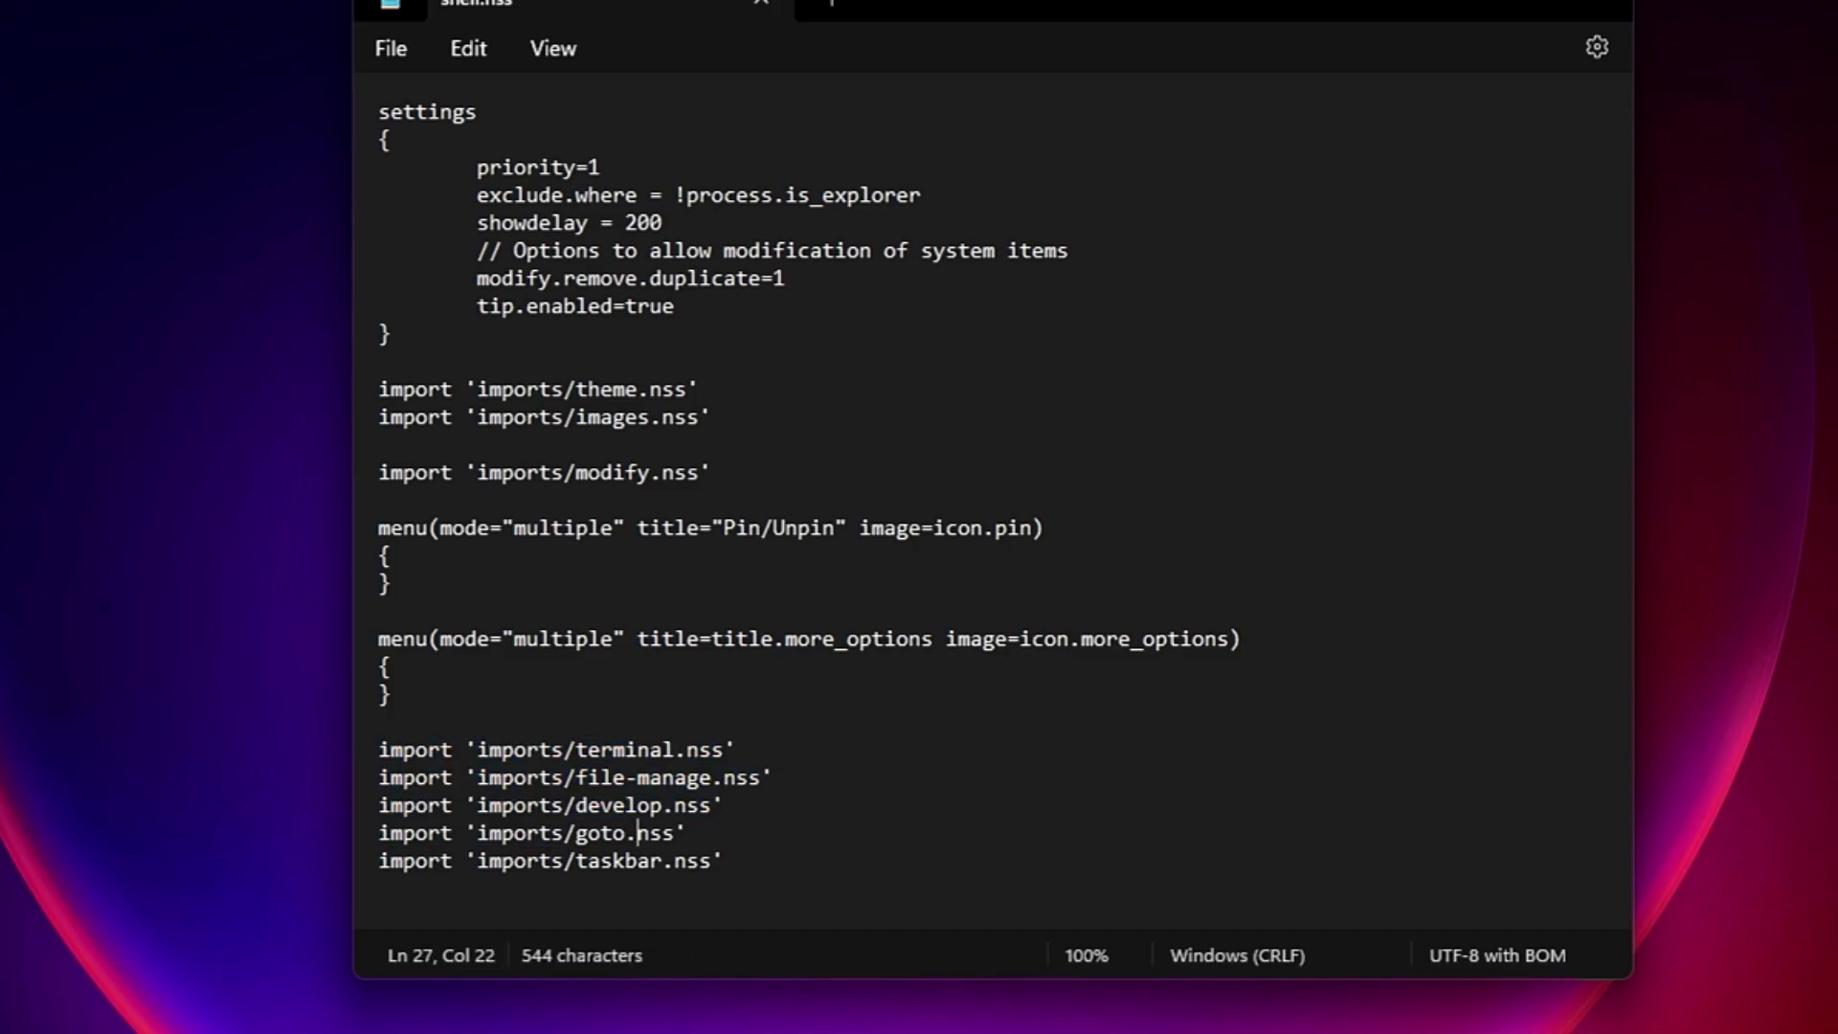
double_click(628, 750)
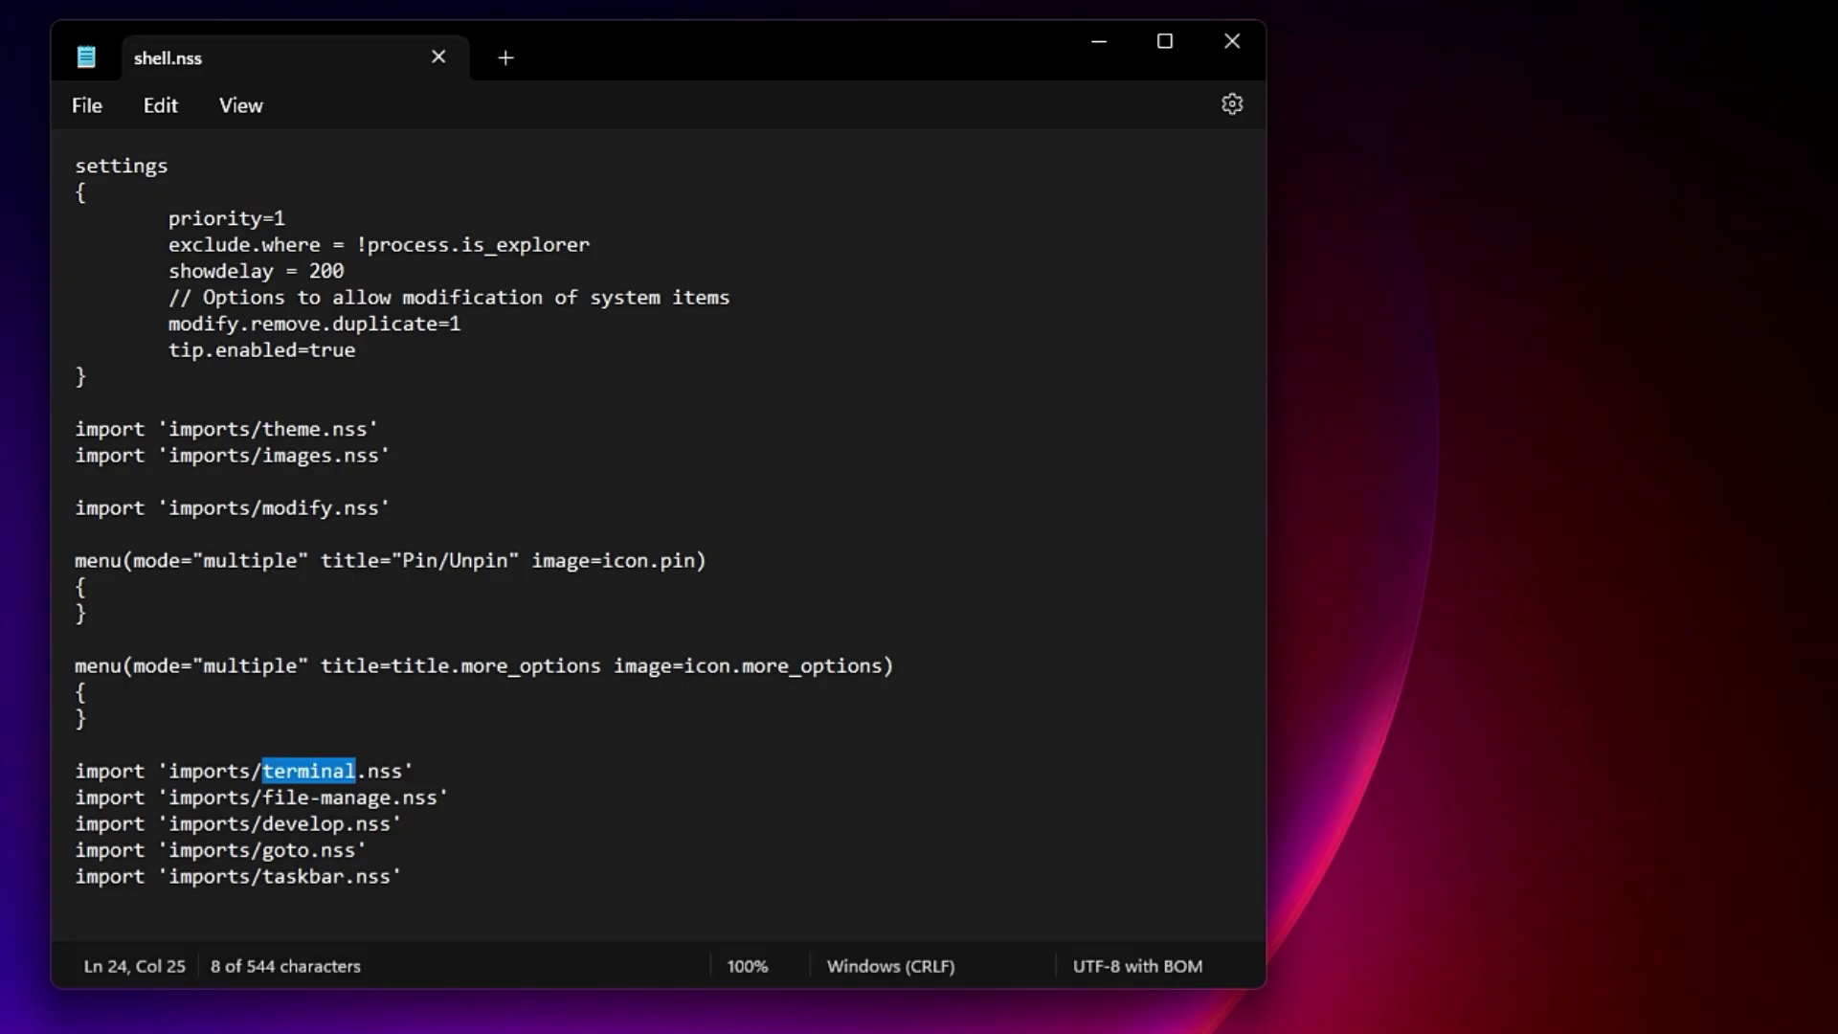
left_click_drag(266, 848, 308, 852)
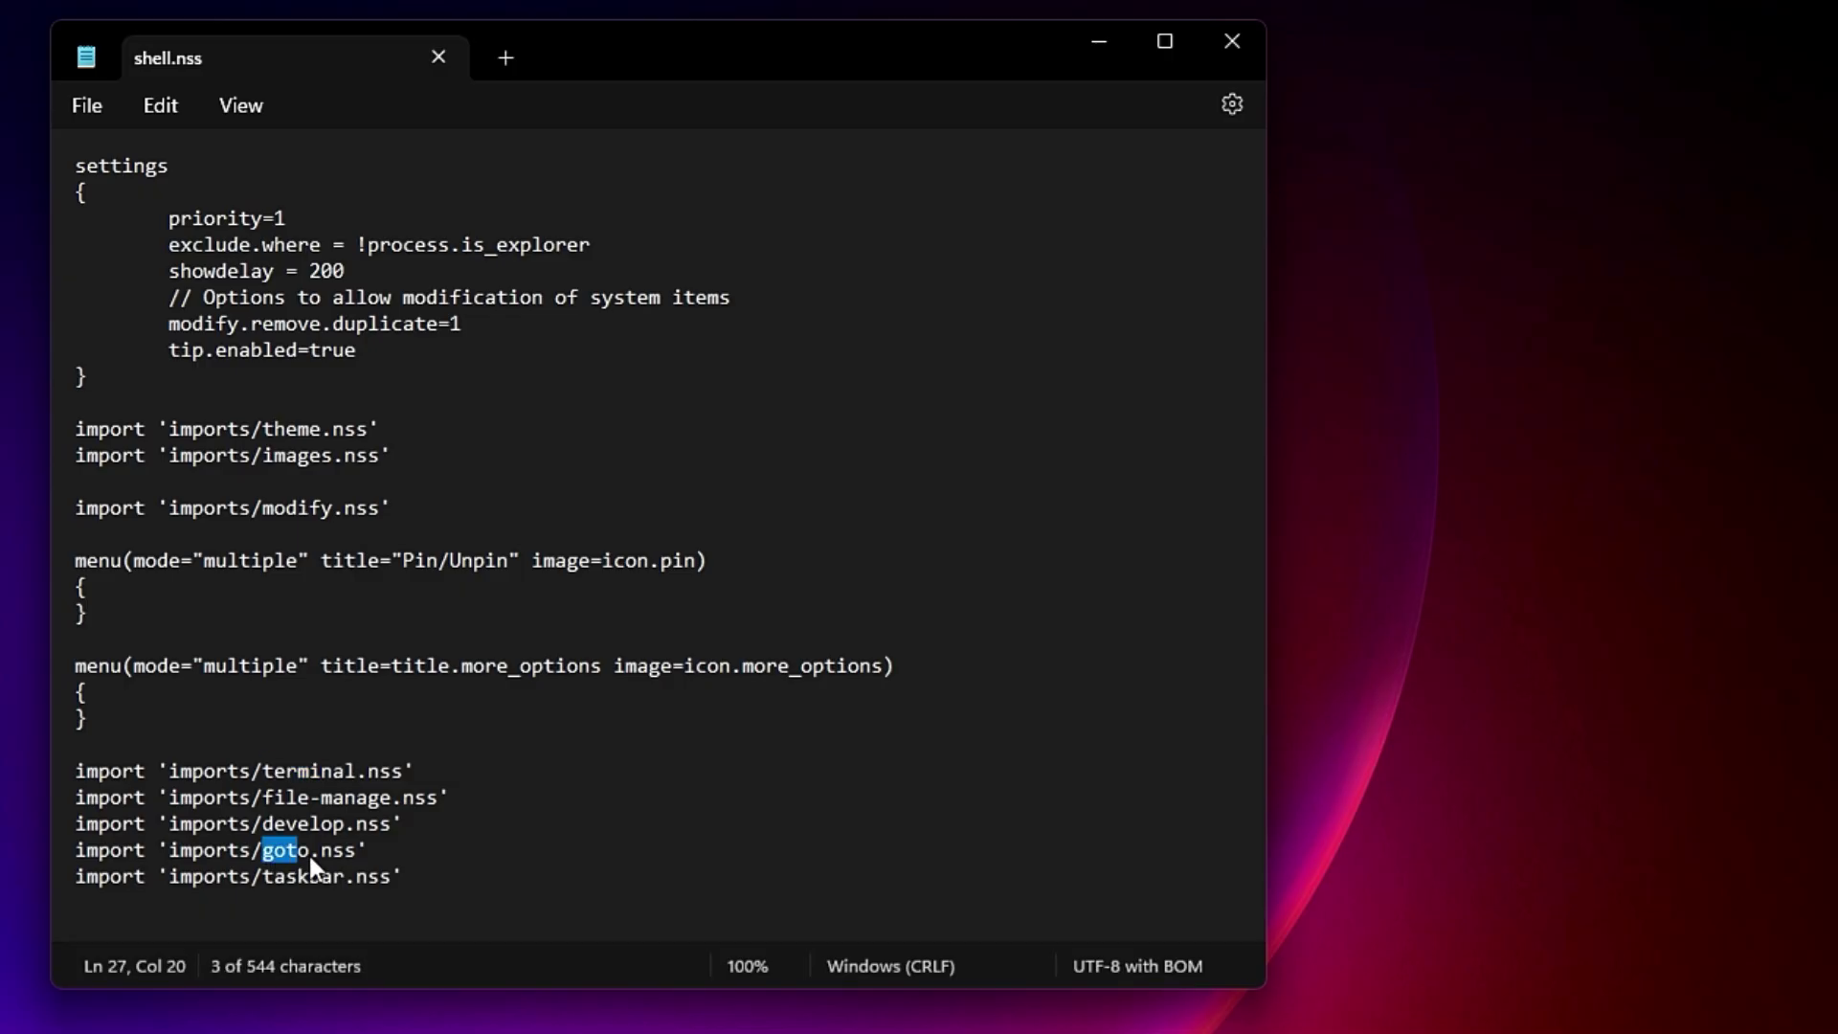
Compare the goto import with the Go To entries of the desktop context menu and dismiss the menu.
right_click(1333, 359)
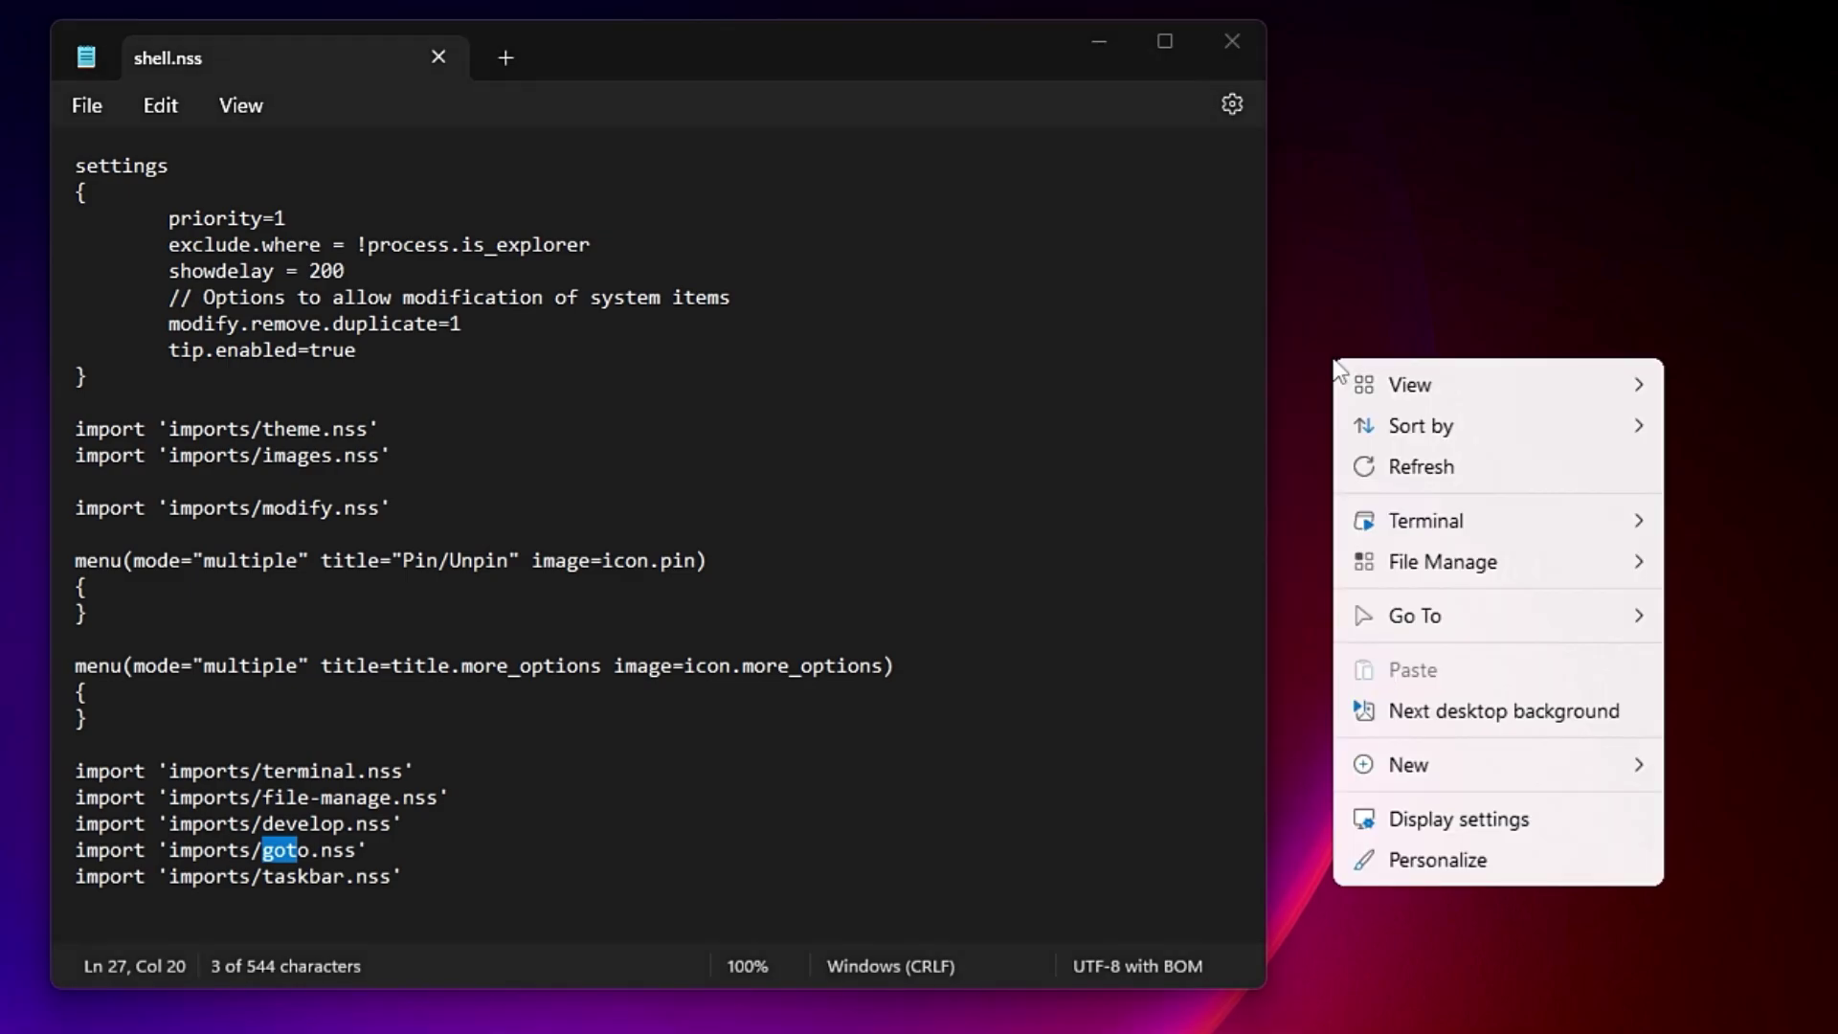
mouse_move(1411, 622)
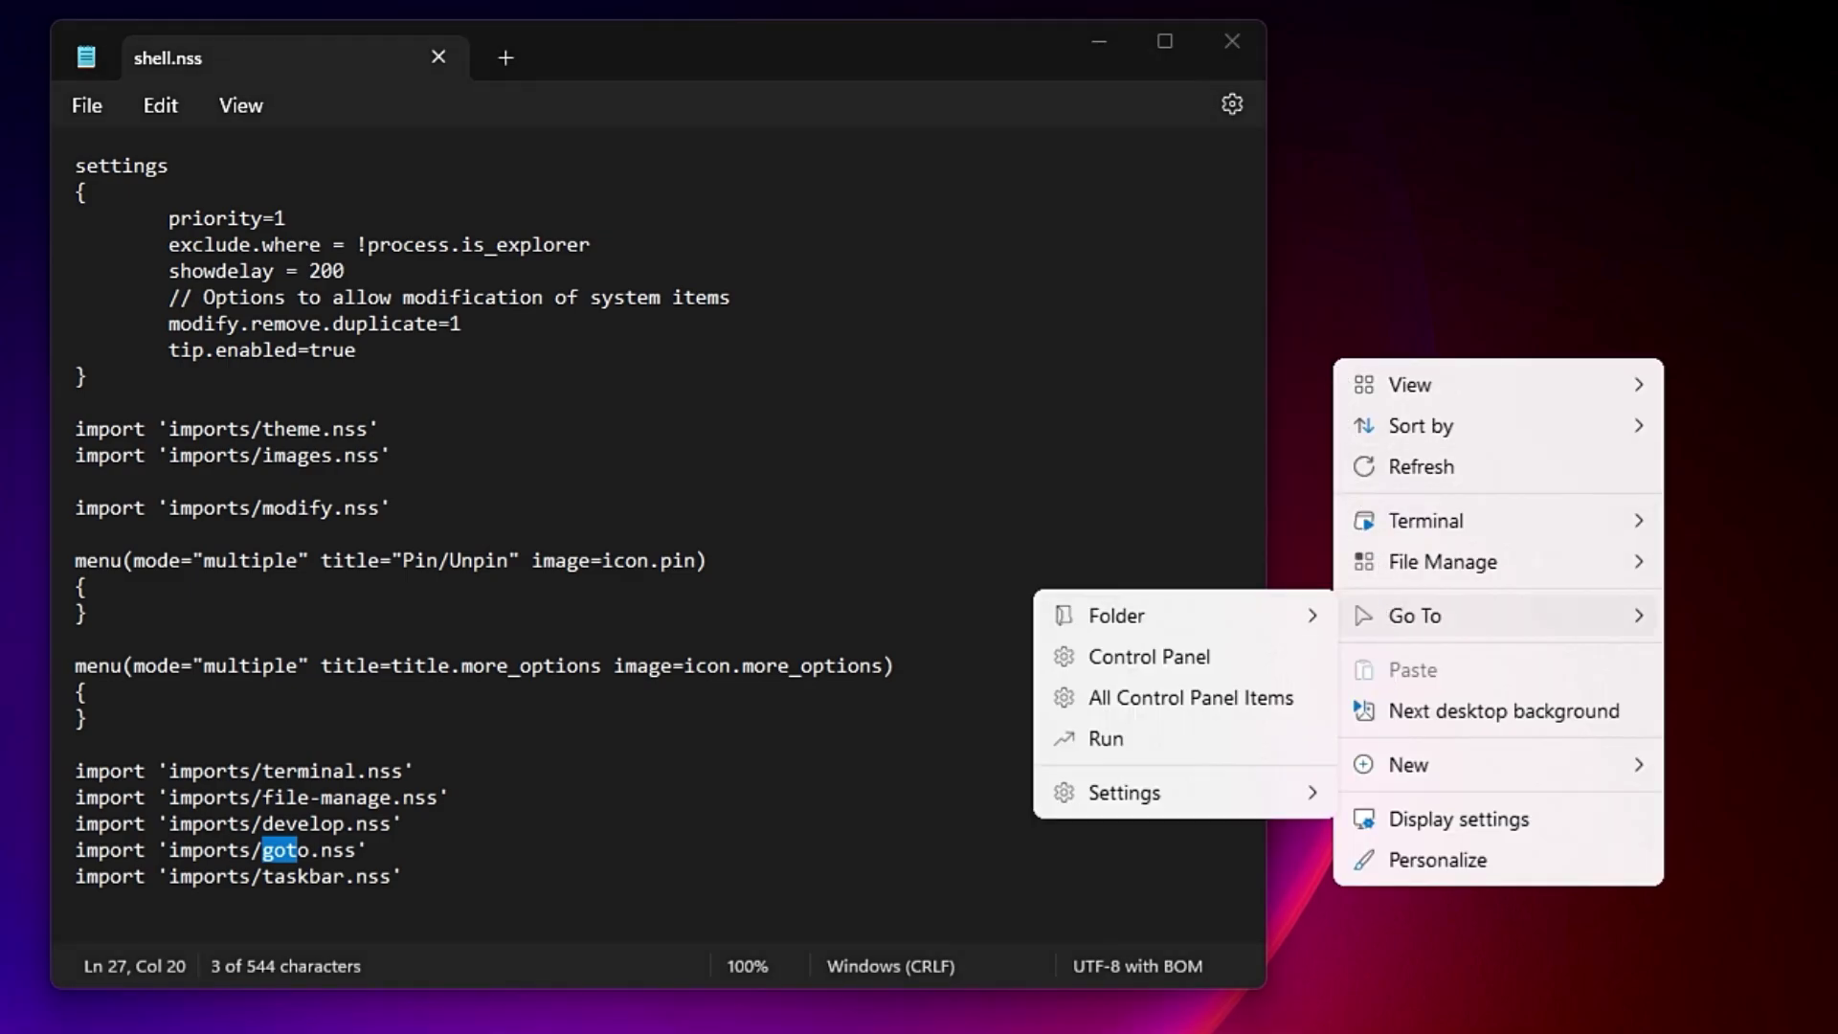
key("Escape")
Add eight blank lines after the taskbar import, the last import line in shell.nss.
left_click_drag(369, 848, 67, 852)
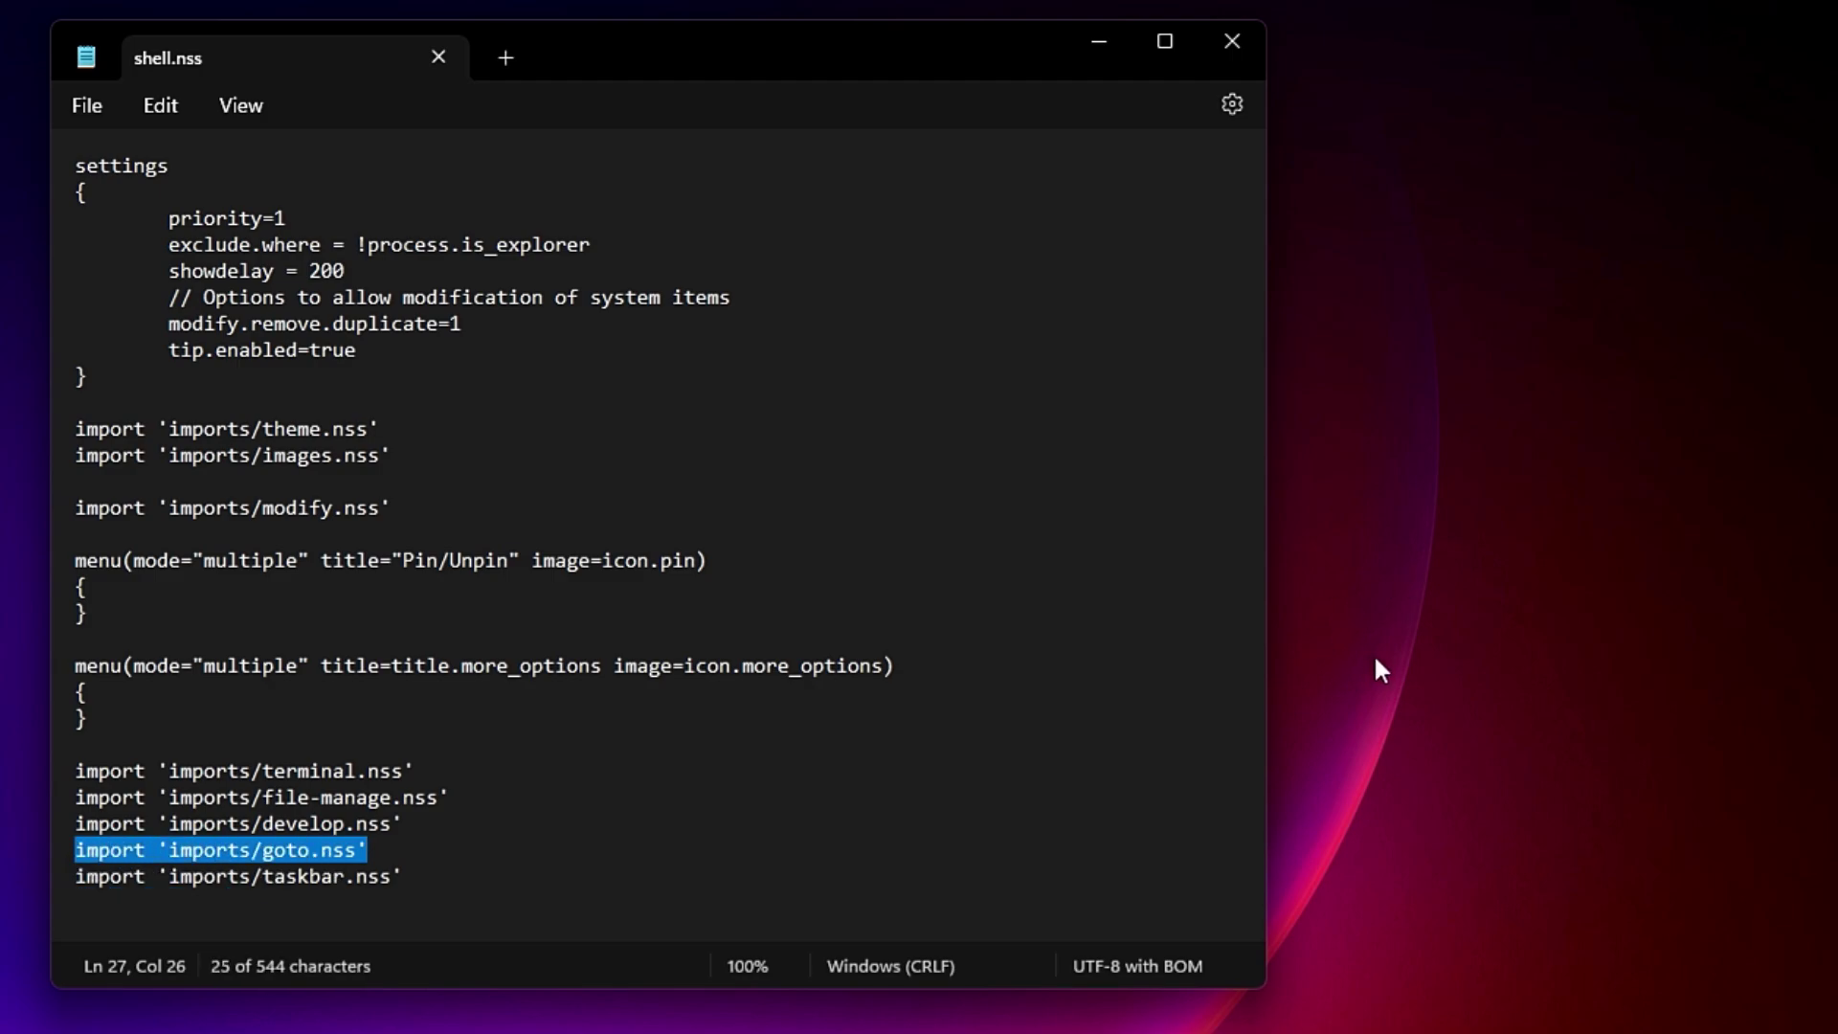
key("ctrl+End")
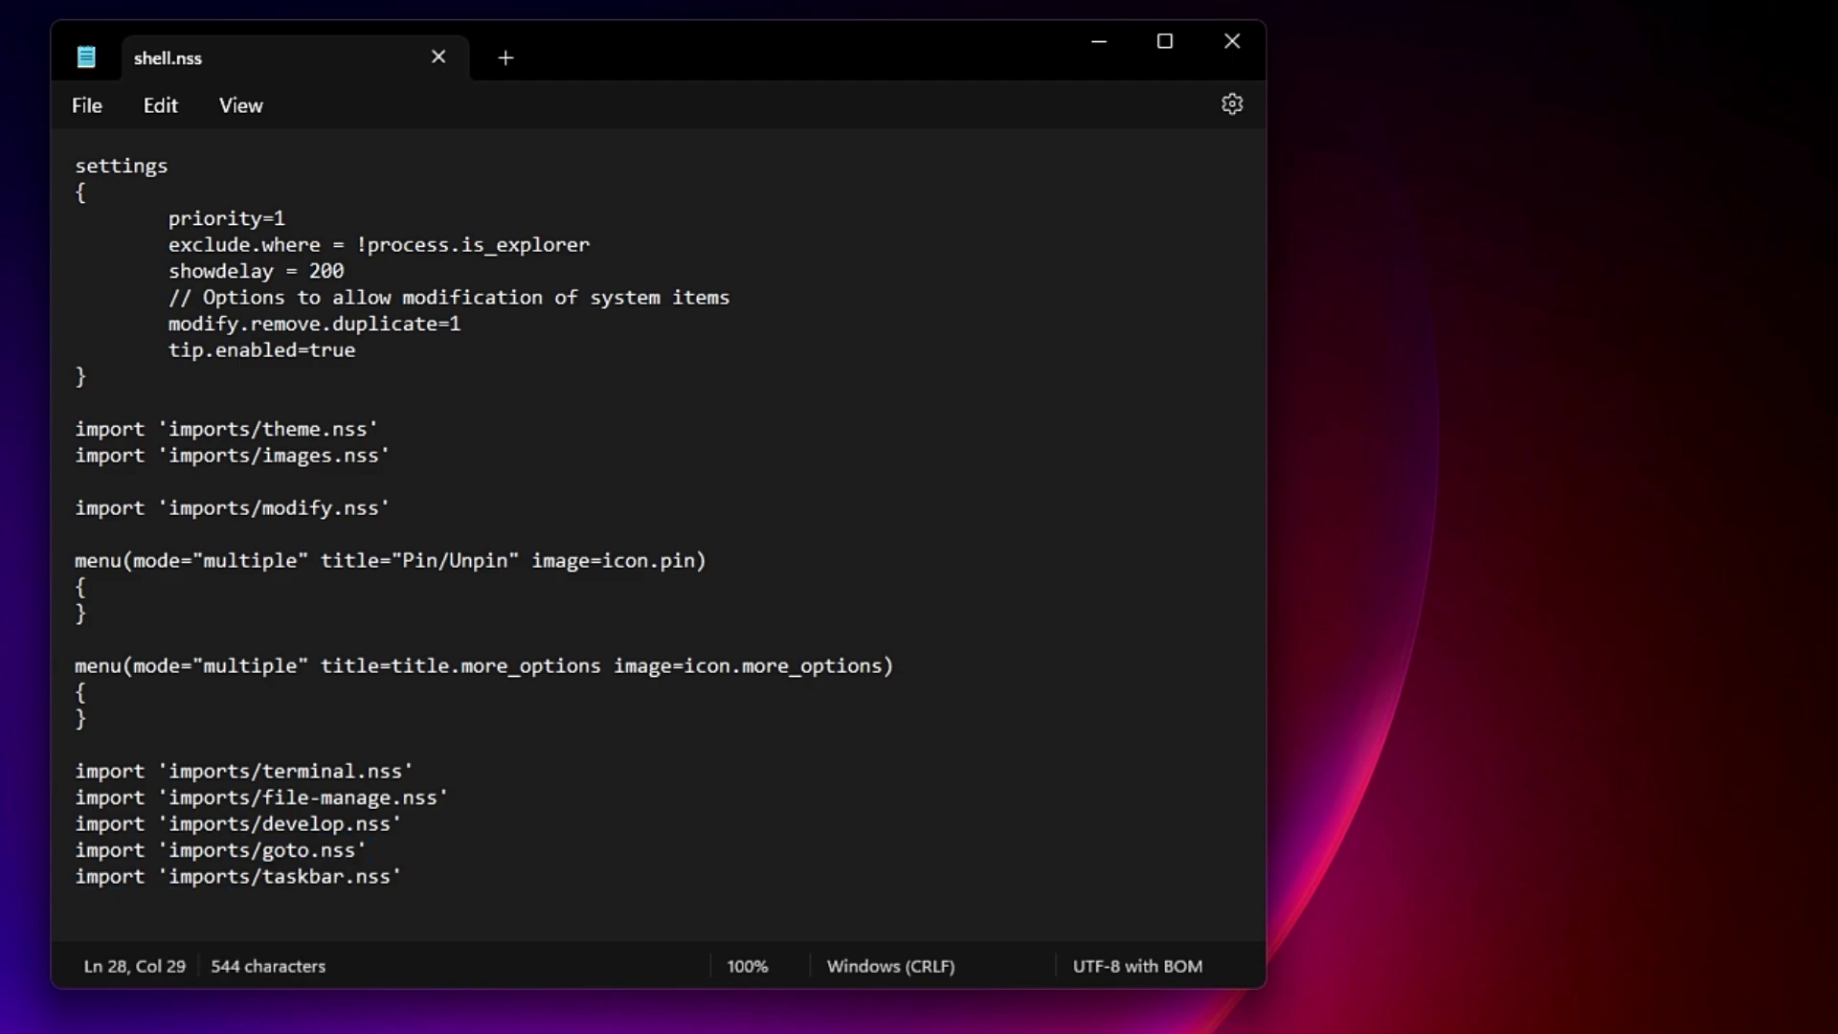
key("Return")
key("Return")
key("Return")
key("Return")
key("Return")
key("Return")
key("Return")
key("Return")
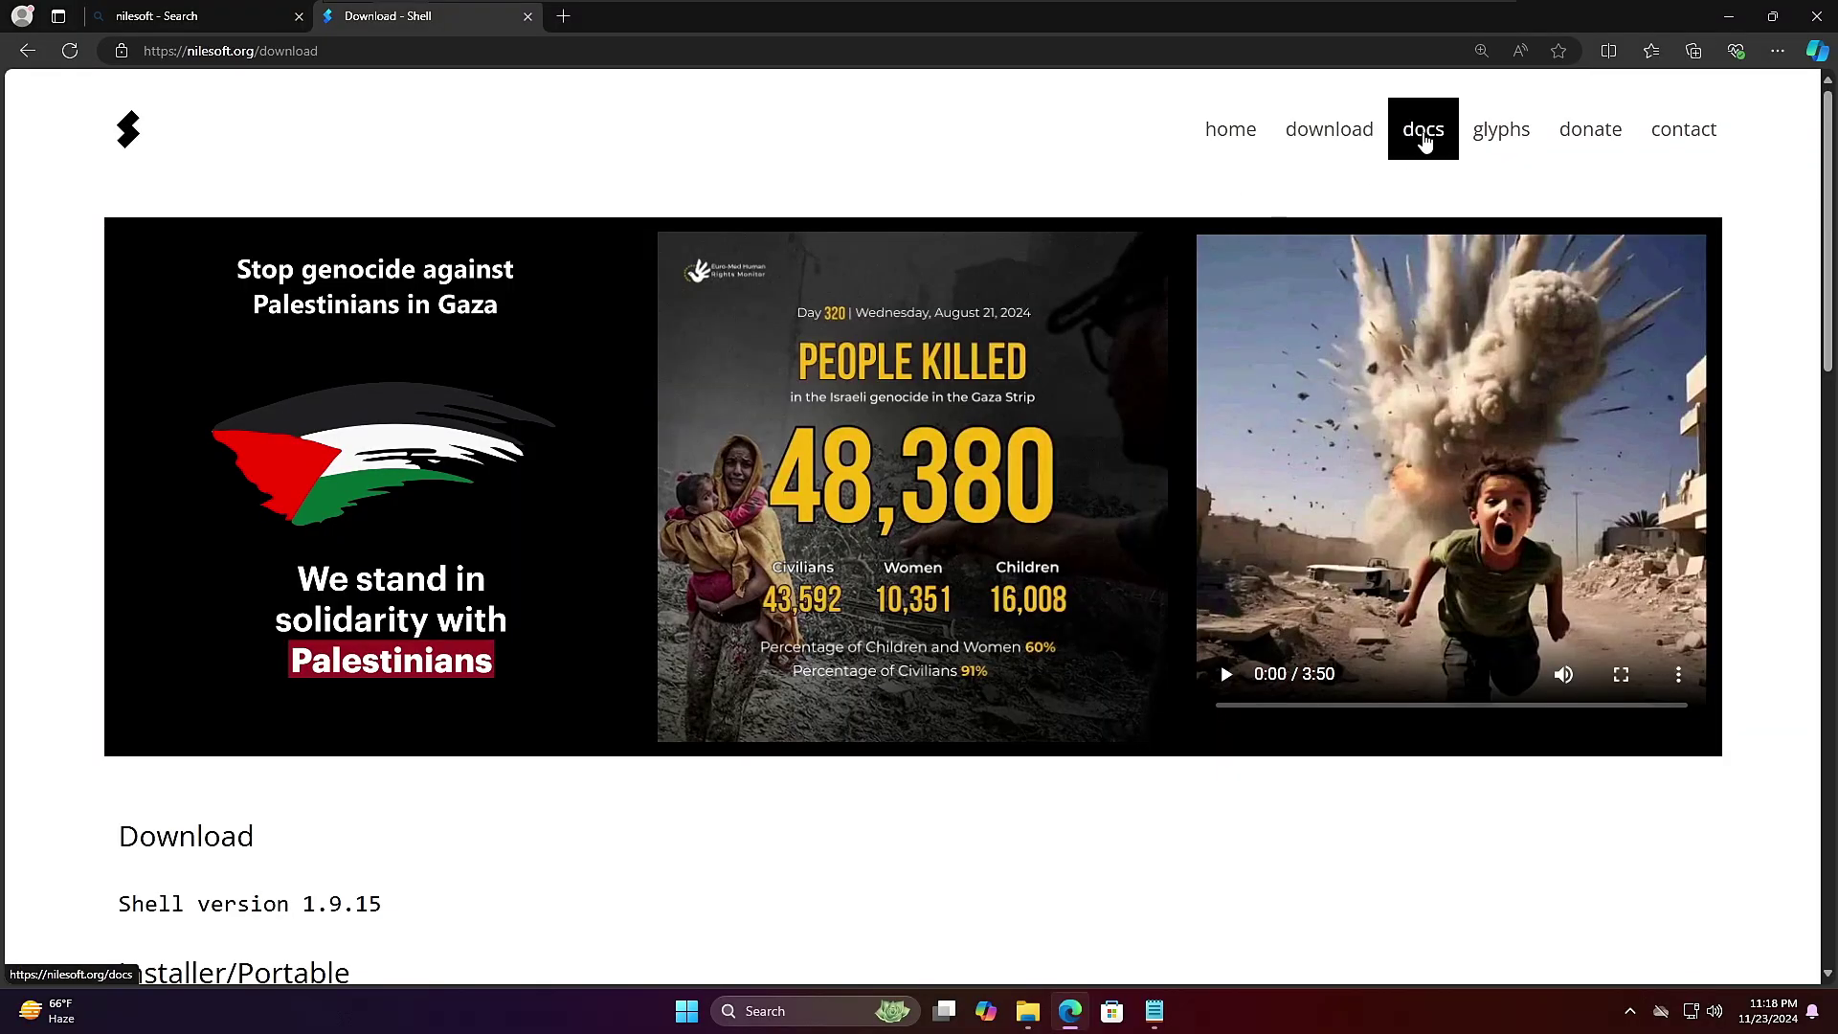
Open the Nilesoft Shell documentation in the browser and read the configuration file syntax rules through the Breaking Long Lines section.
left_click(1424, 139)
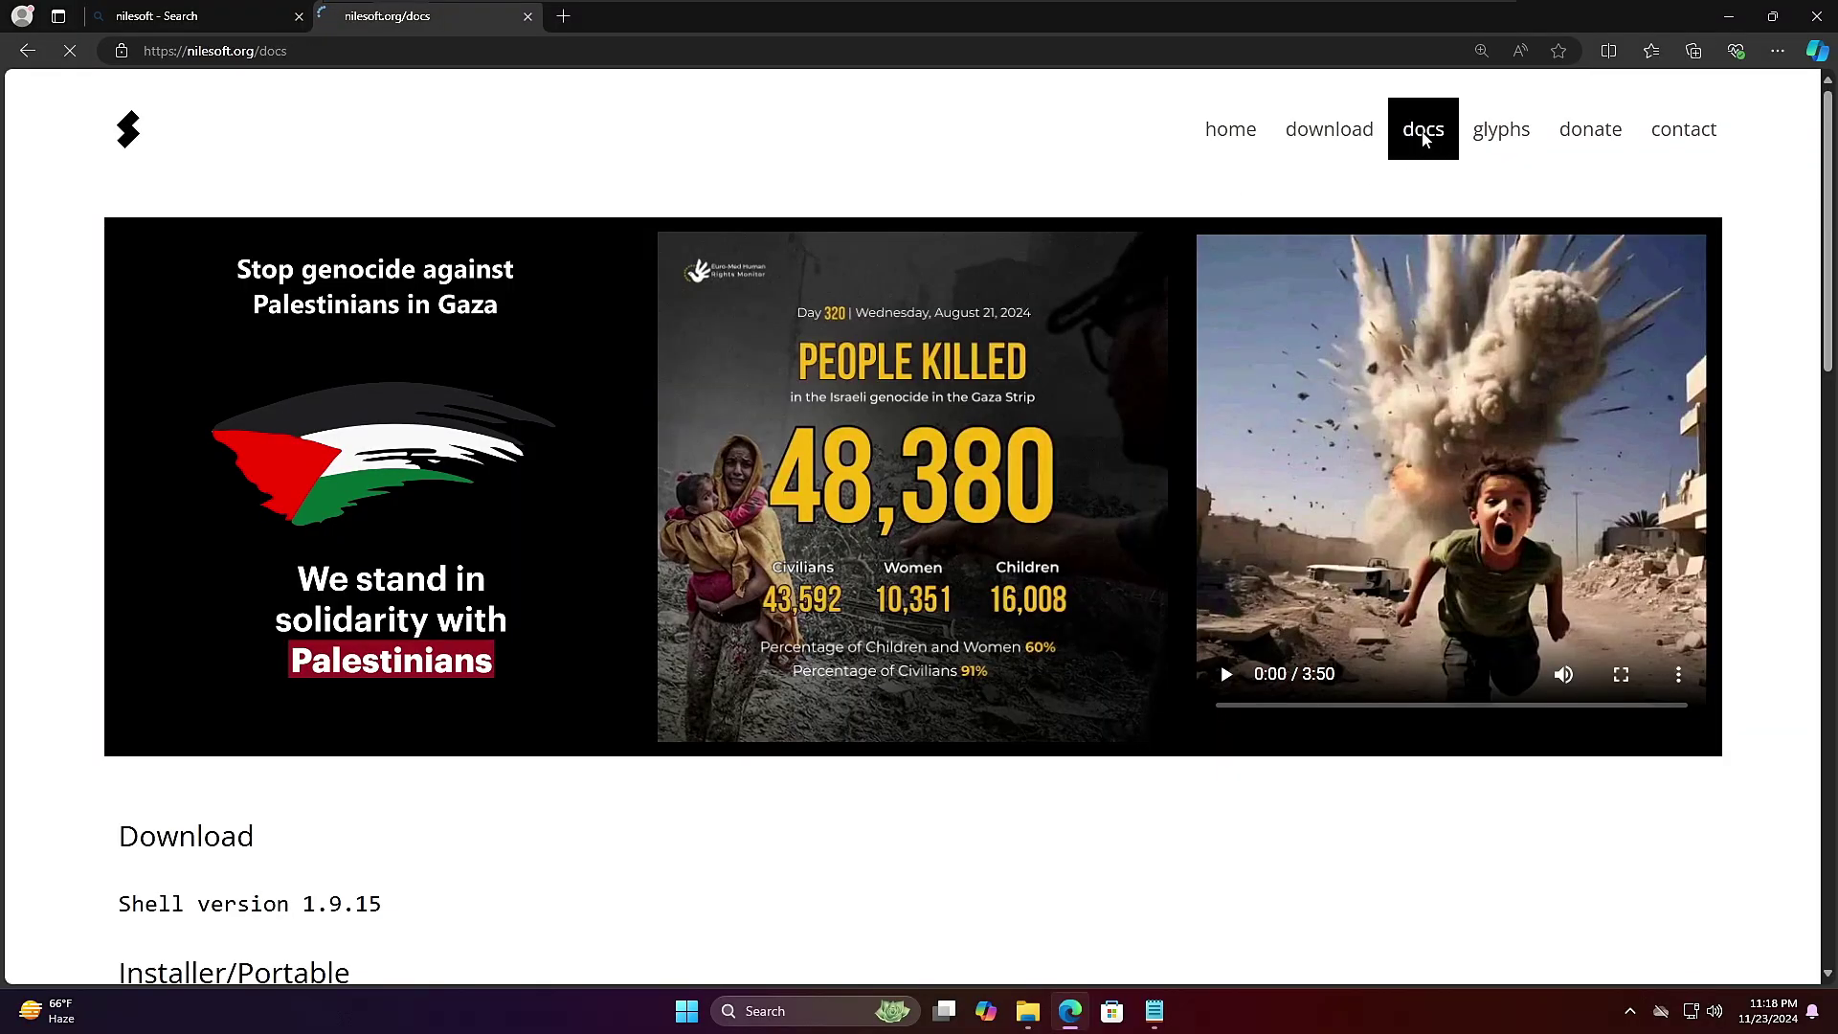
scroll(604, 213, "down", 5)
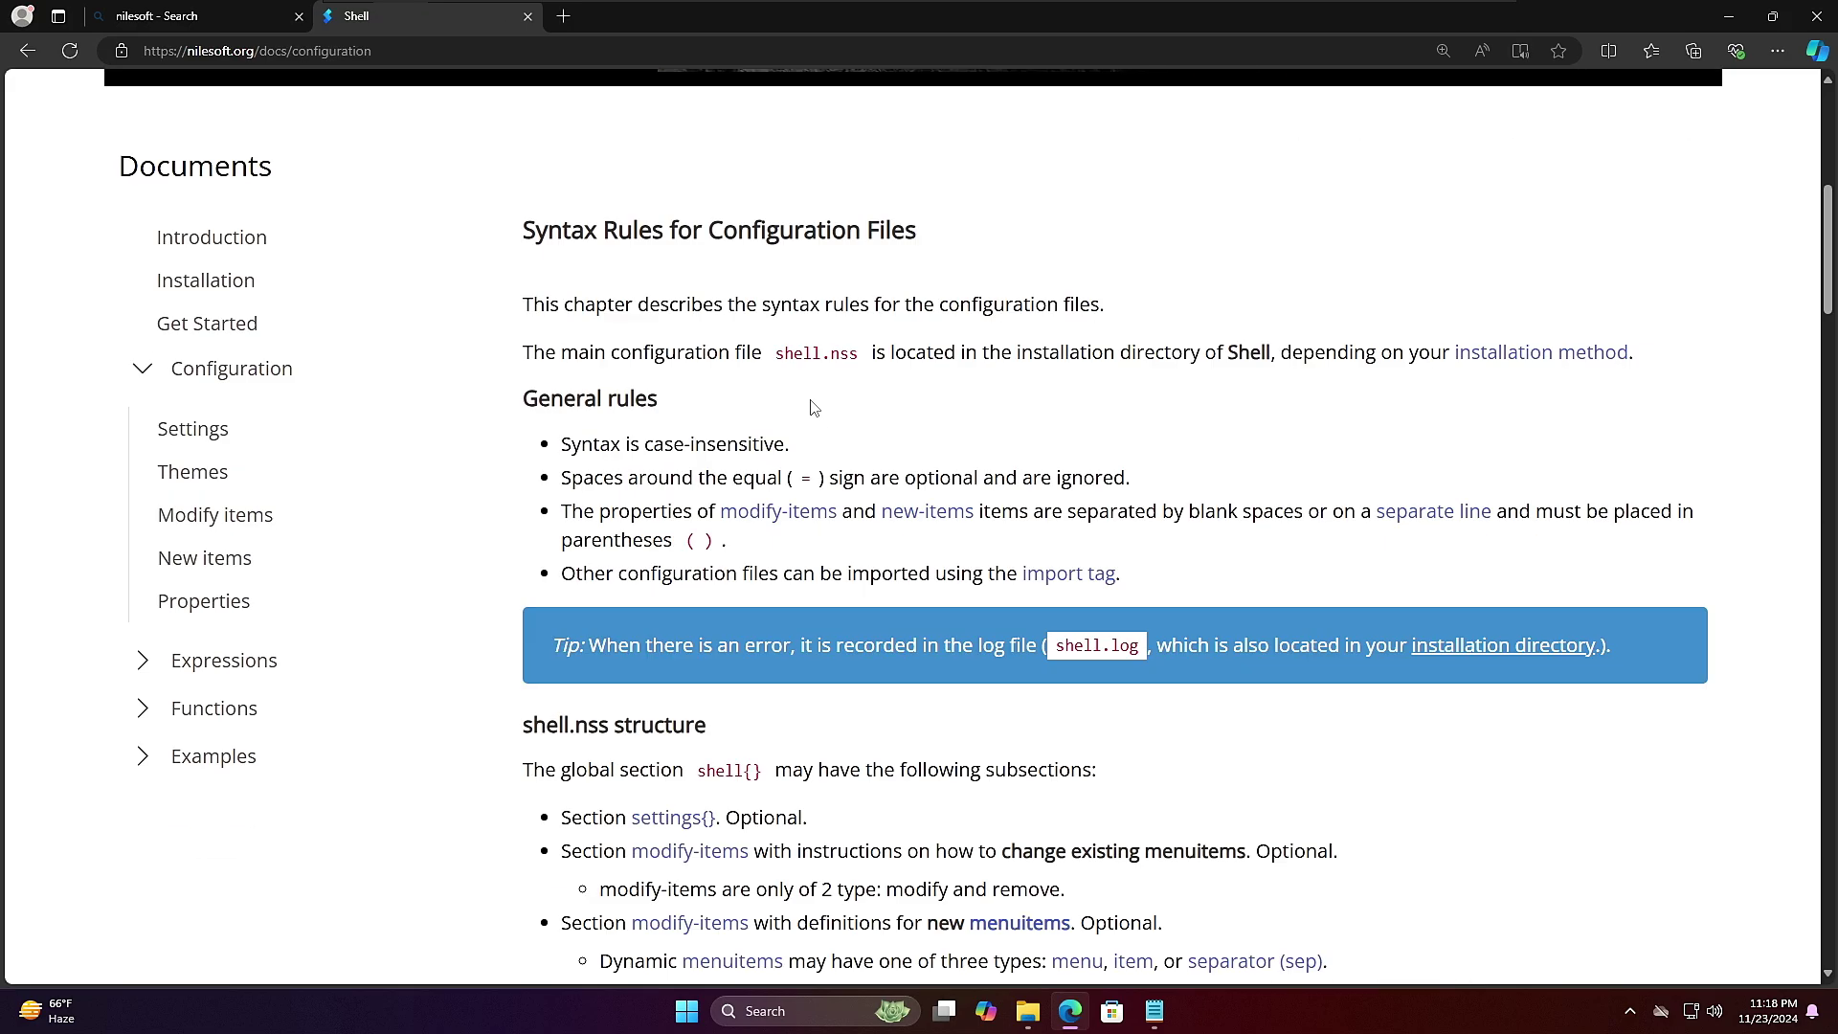
scroll(794, 421, "down", 5)
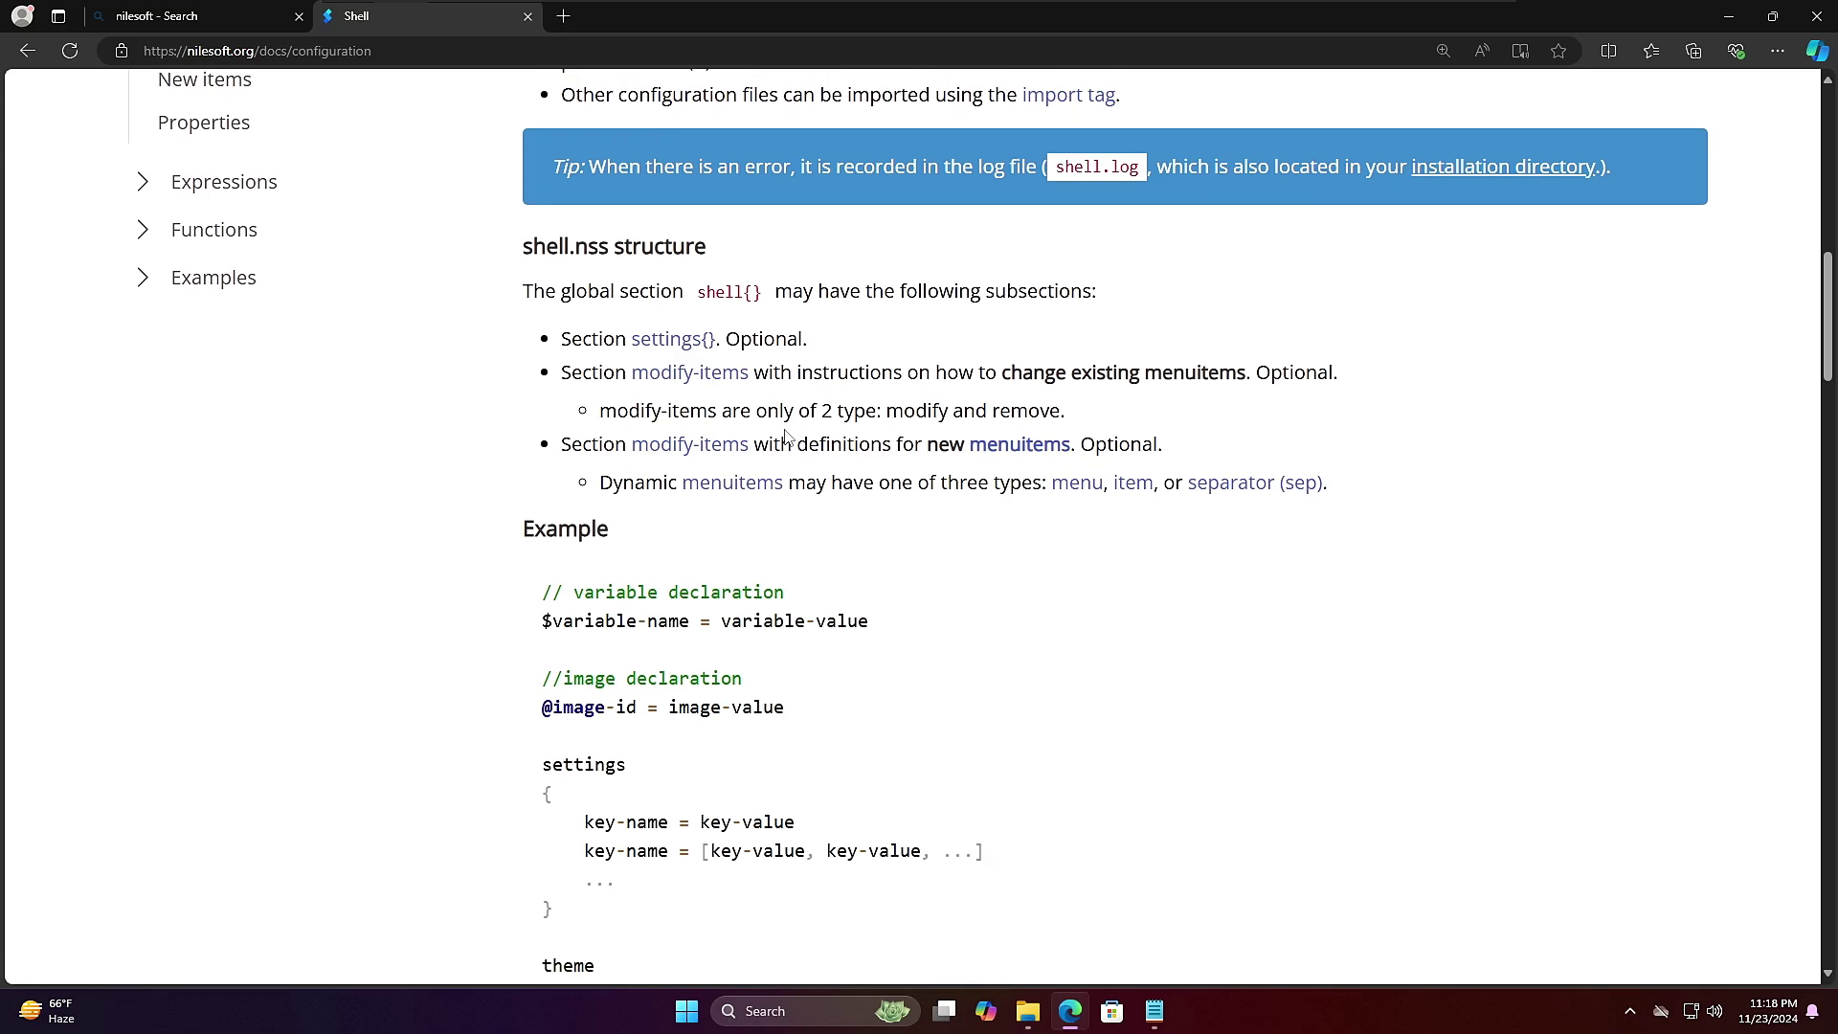
scroll(676, 441, "down", 10)
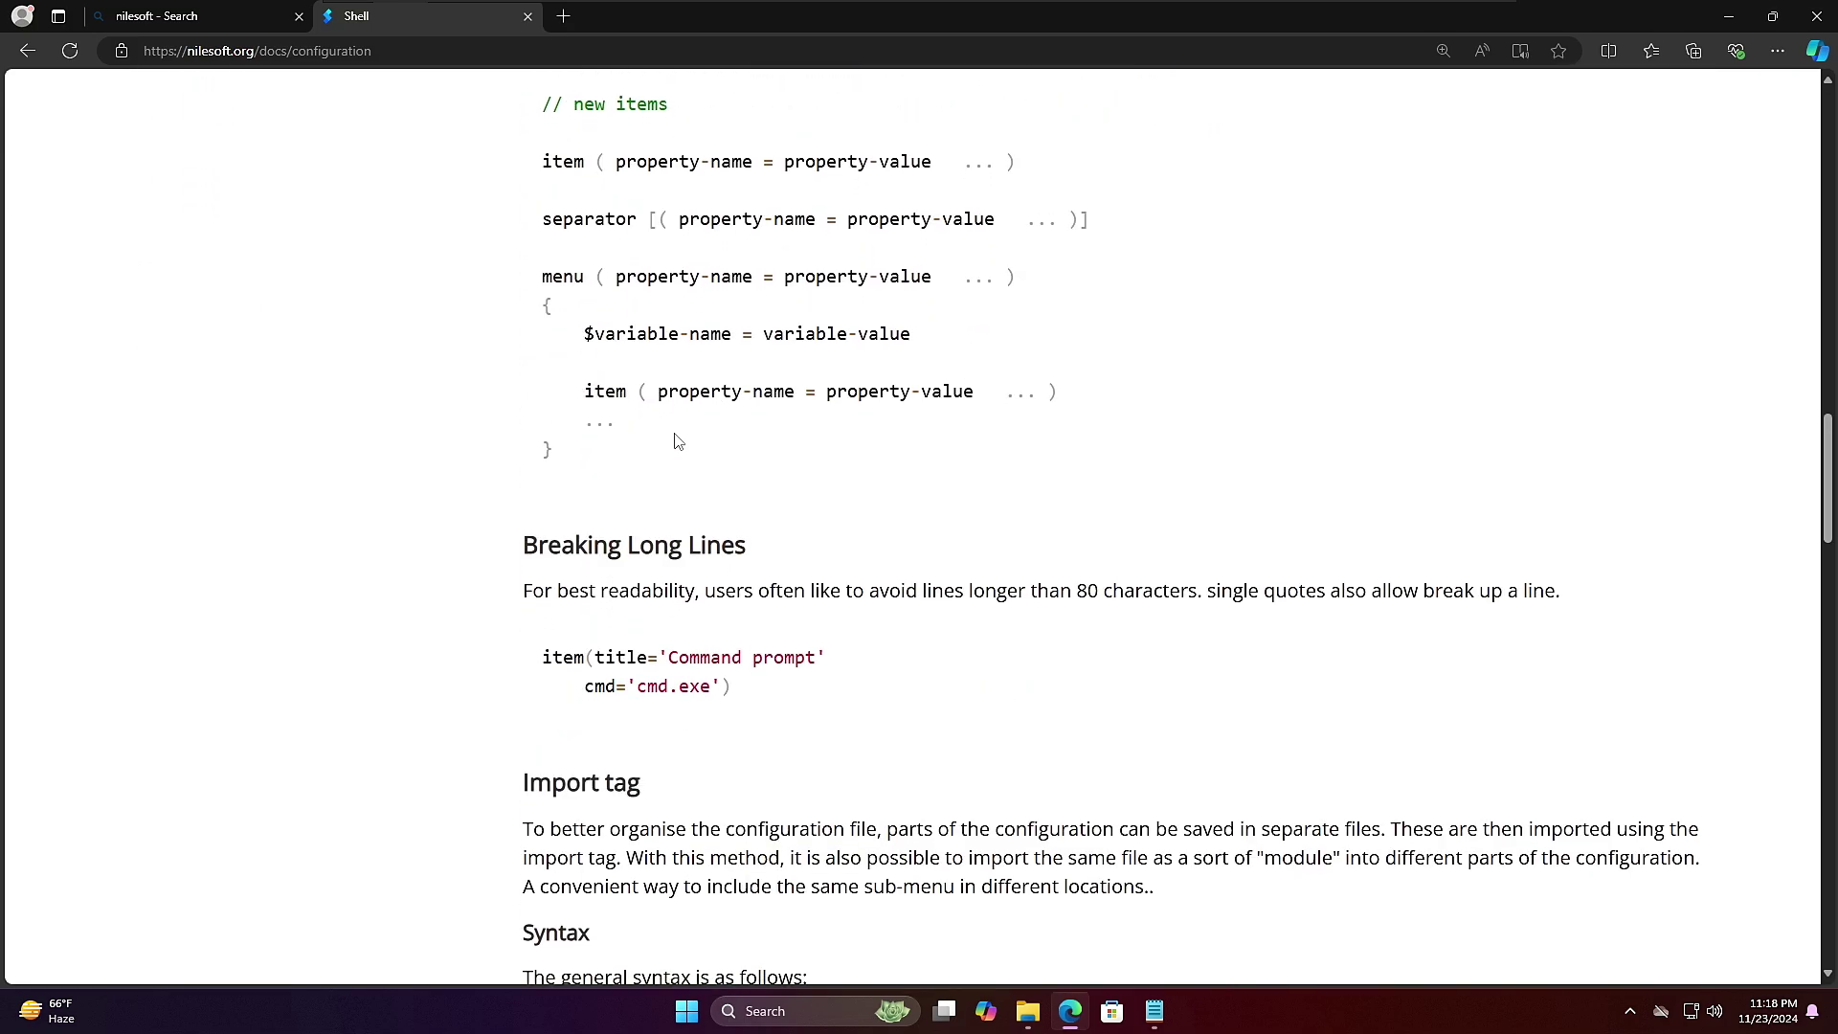
scroll(676, 441, "down", 2)
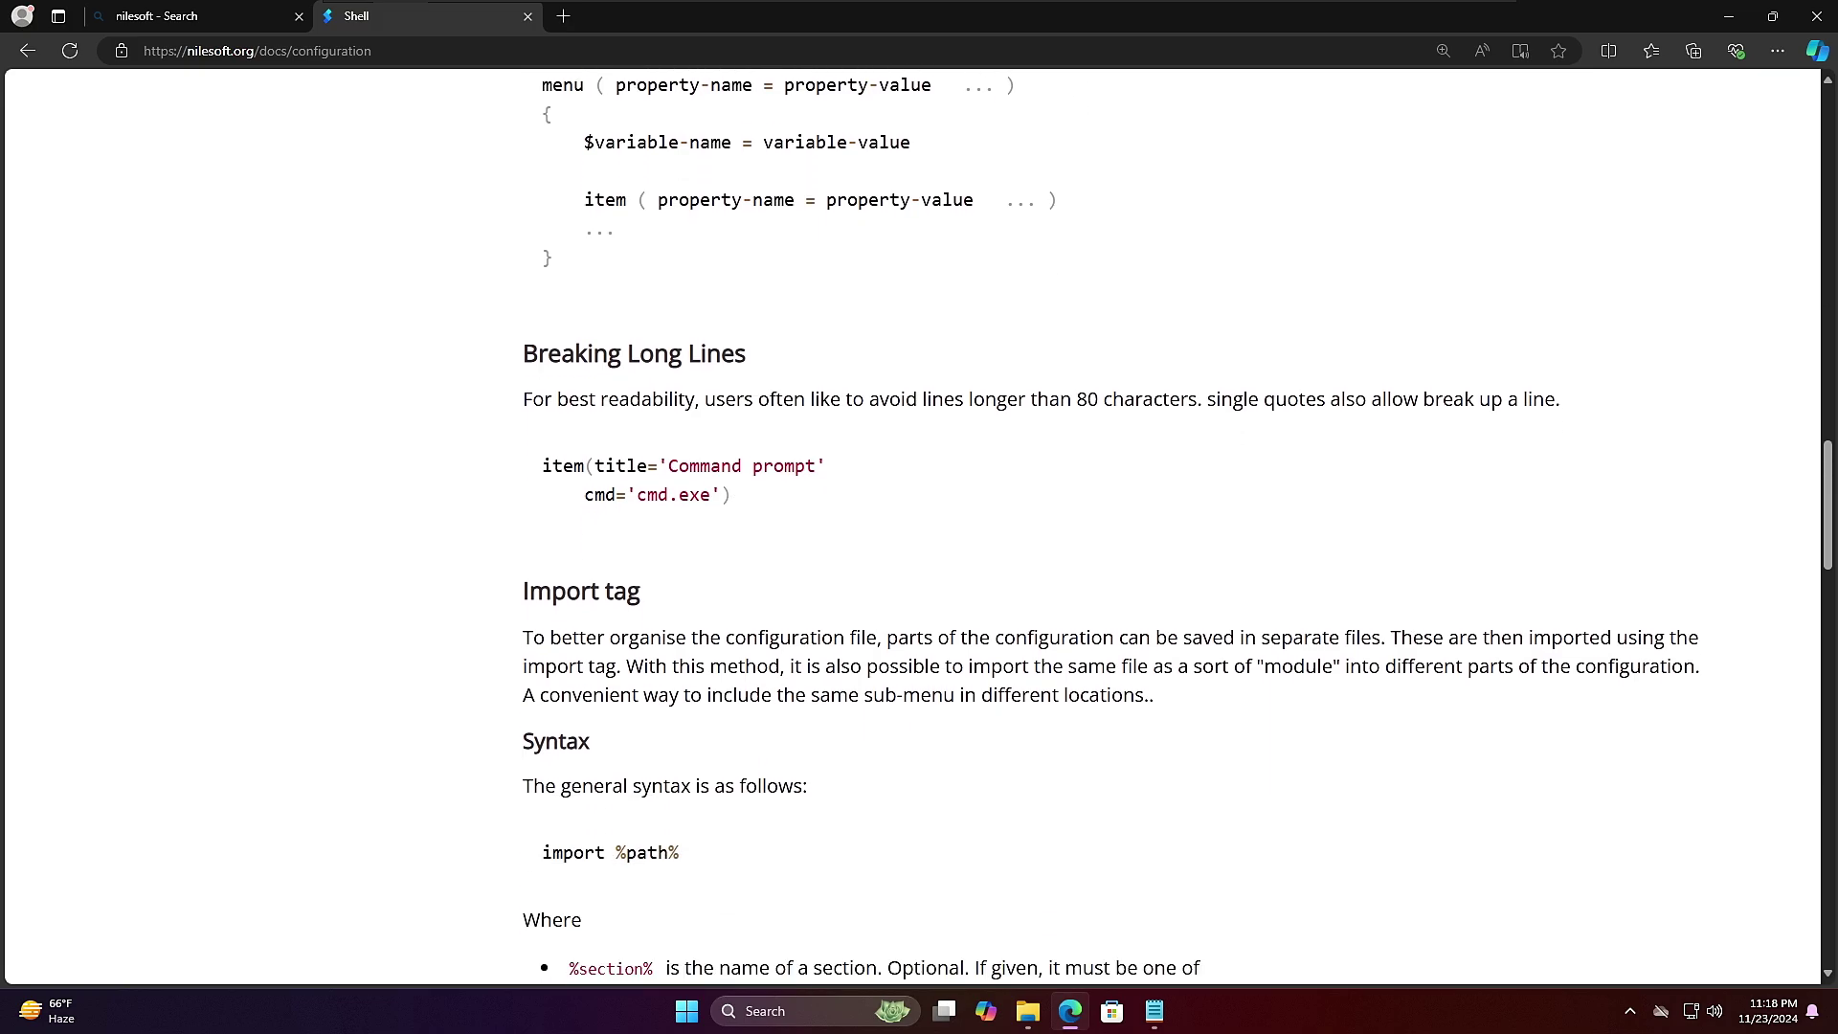
Copy the Command prompt item example running cmd.exe from the documentation and paste it below the last import line in shell.nss.
left_click_drag(732, 498, 544, 475)
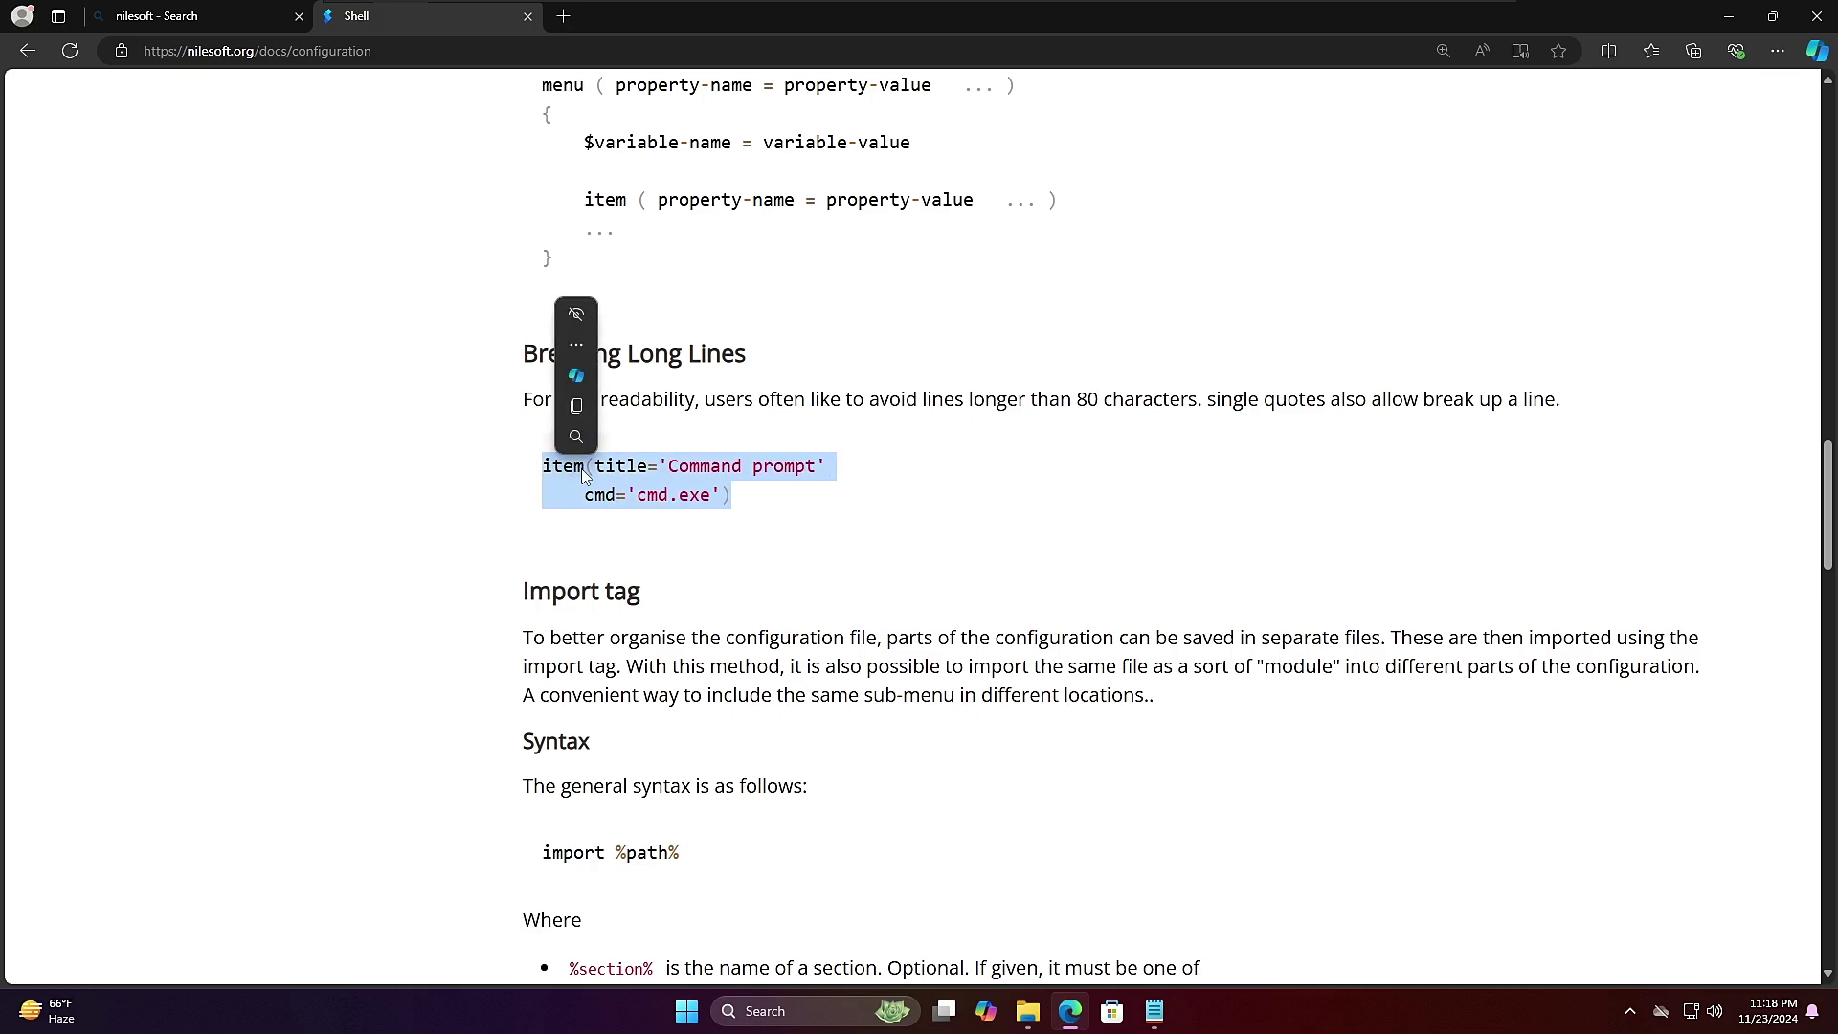
right_click(582, 468)
left_click(652, 492)
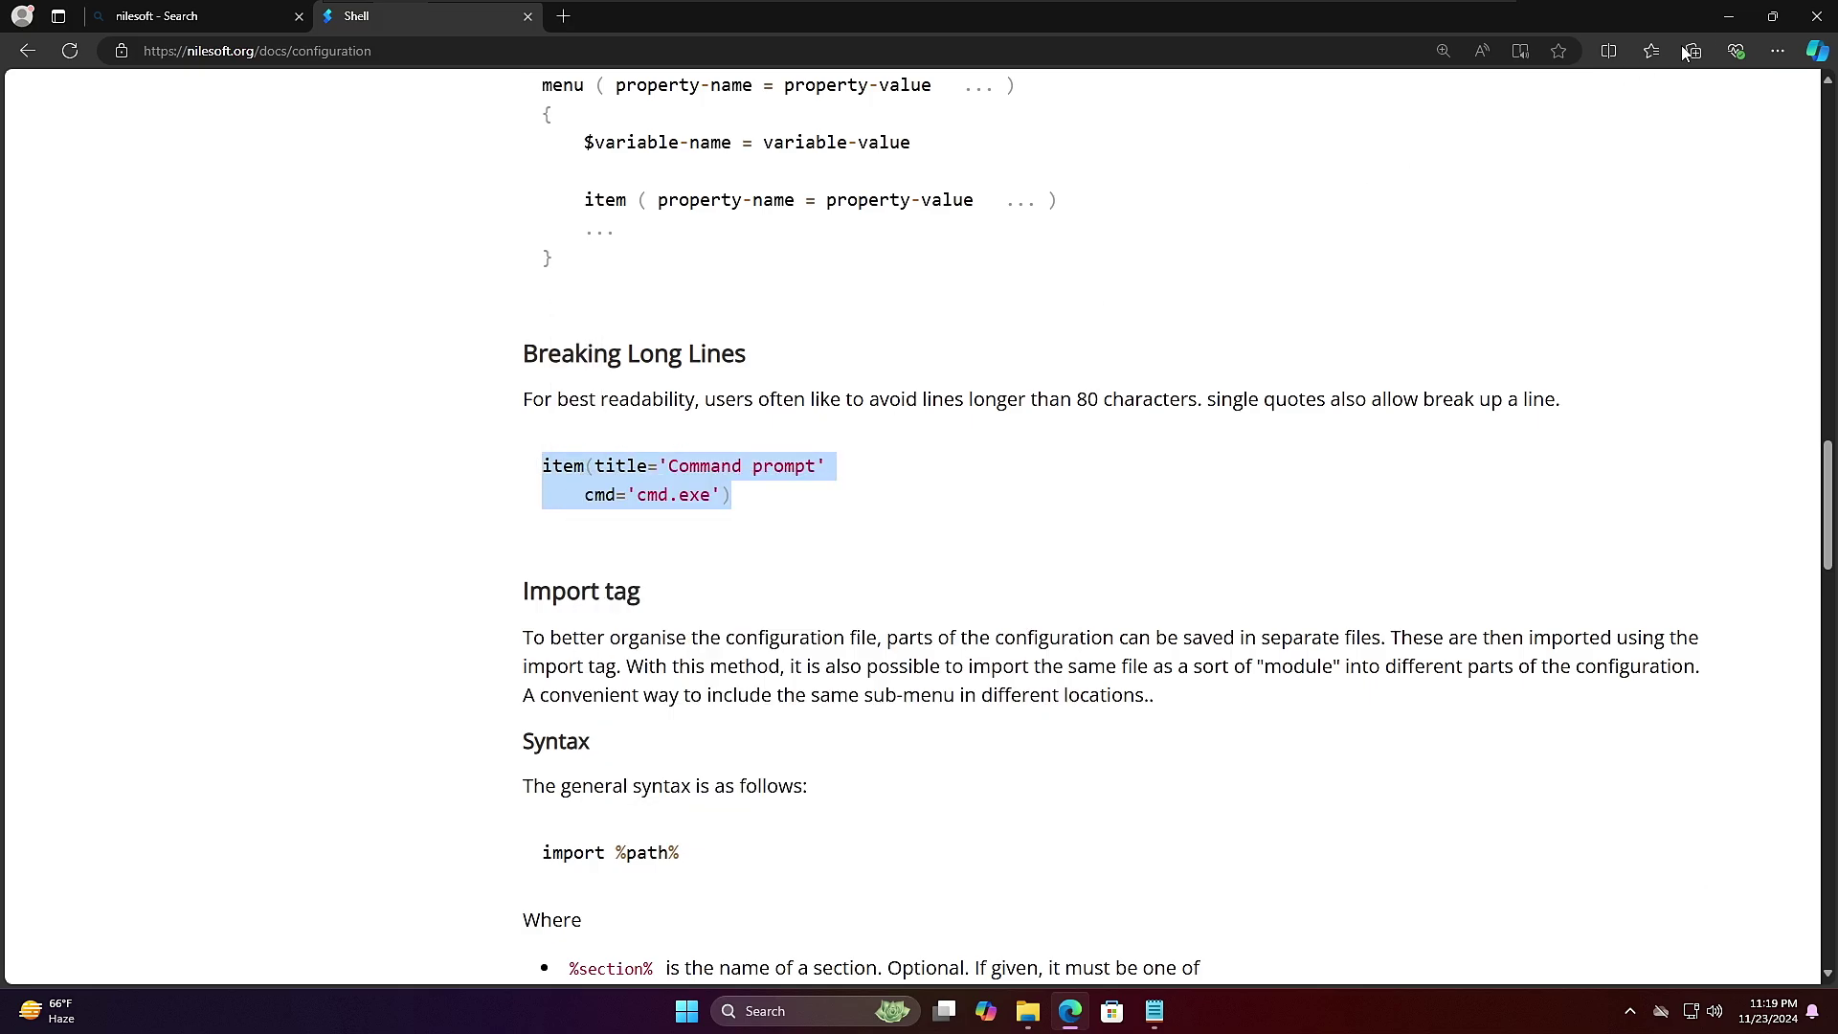
left_click(1730, 22)
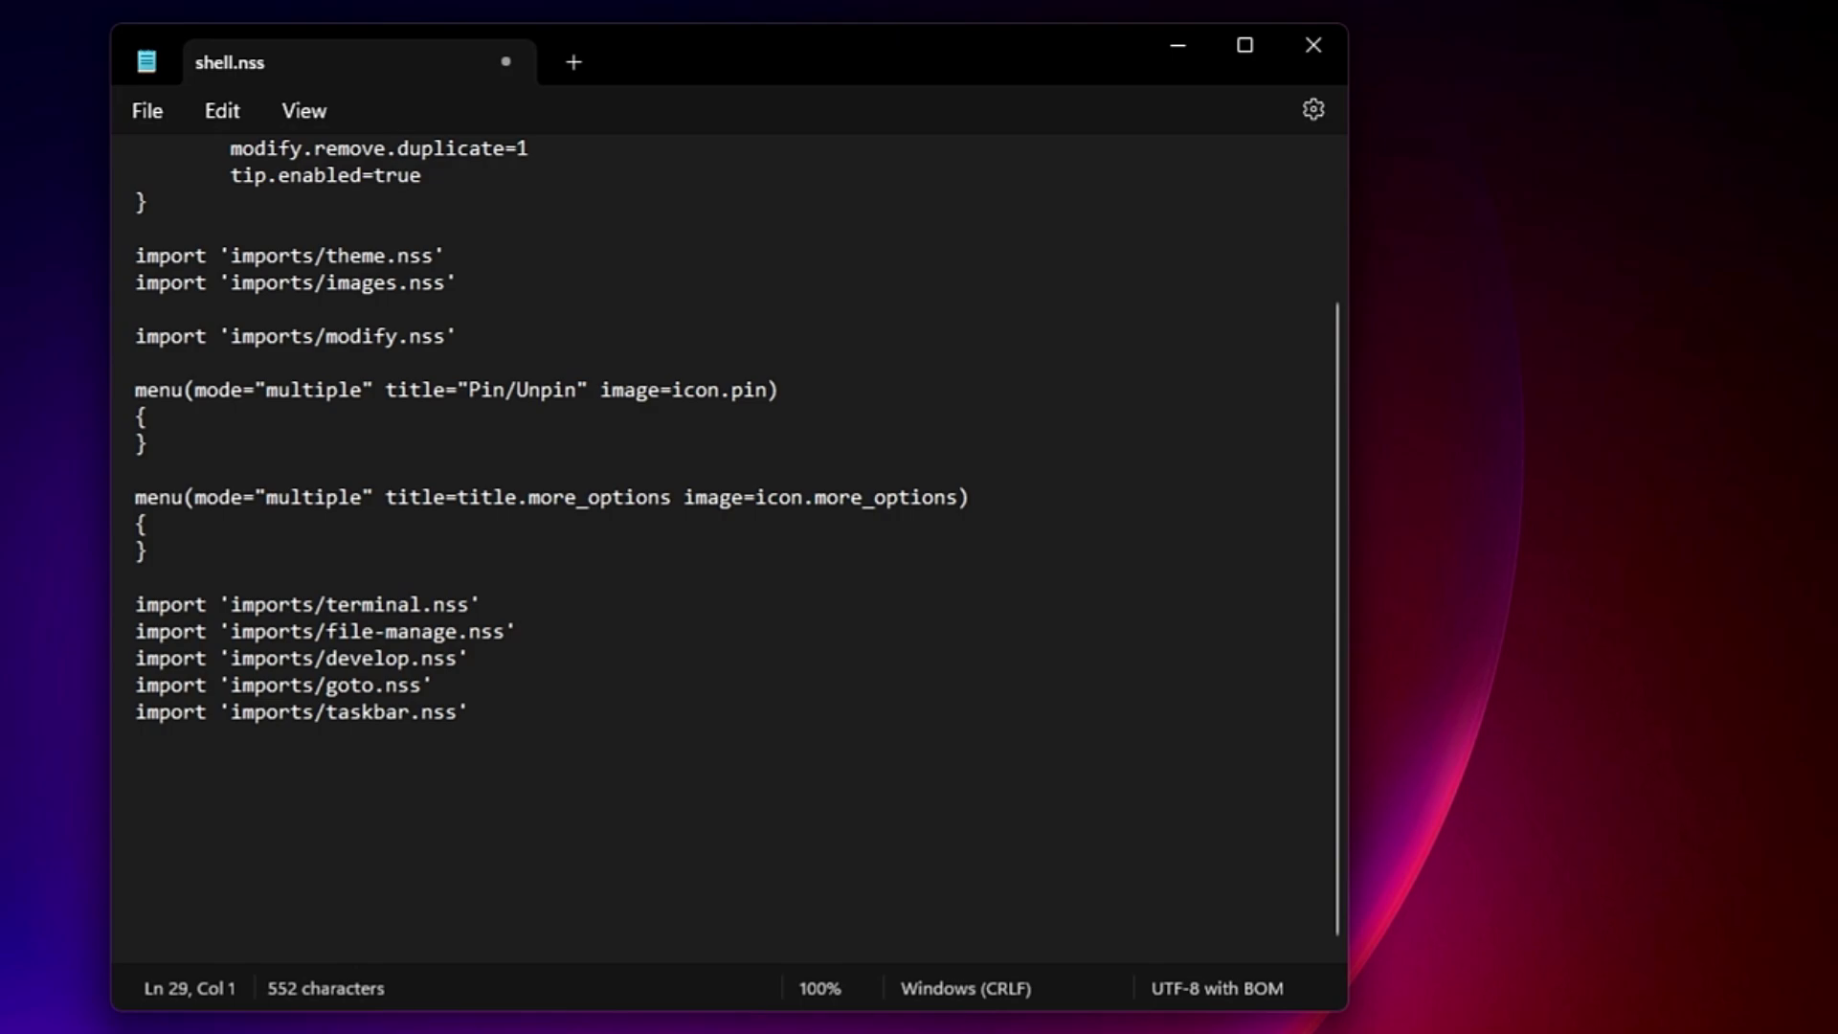
key("ctrl+v")
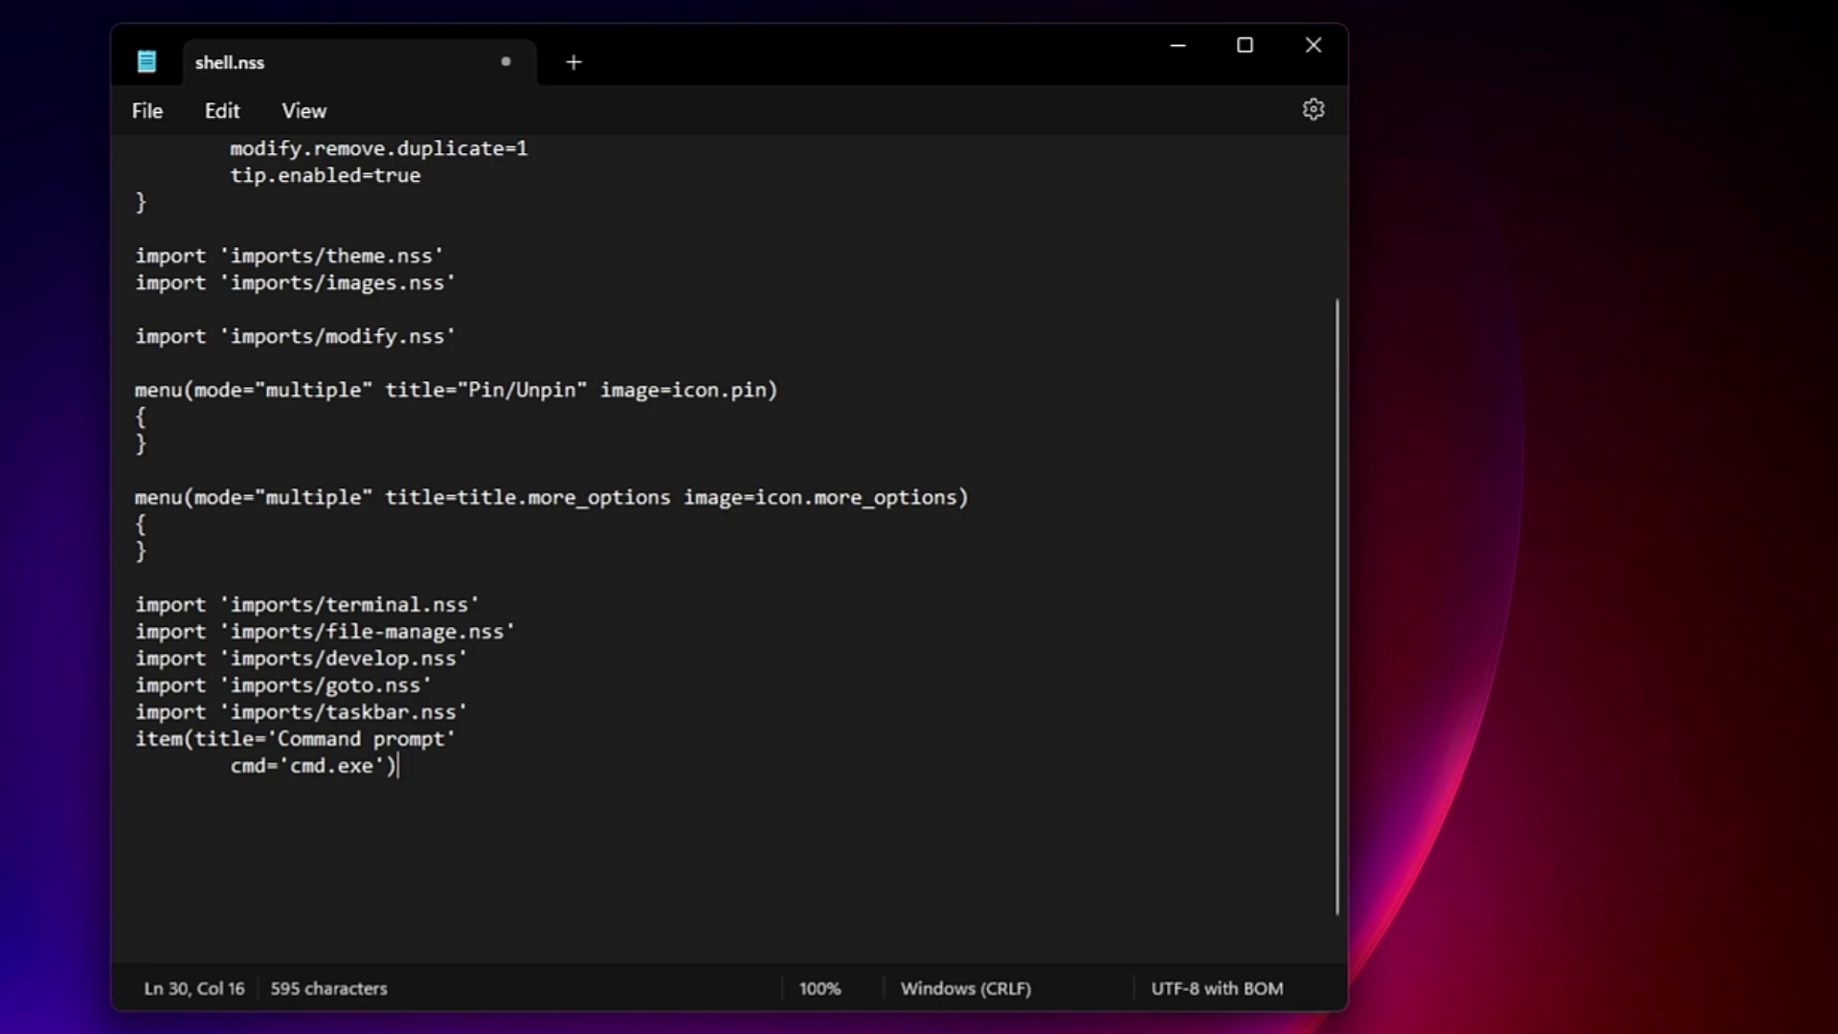
Save shell.nss and check the desktop context menu for the Command prompt entry.
left_click(153, 113)
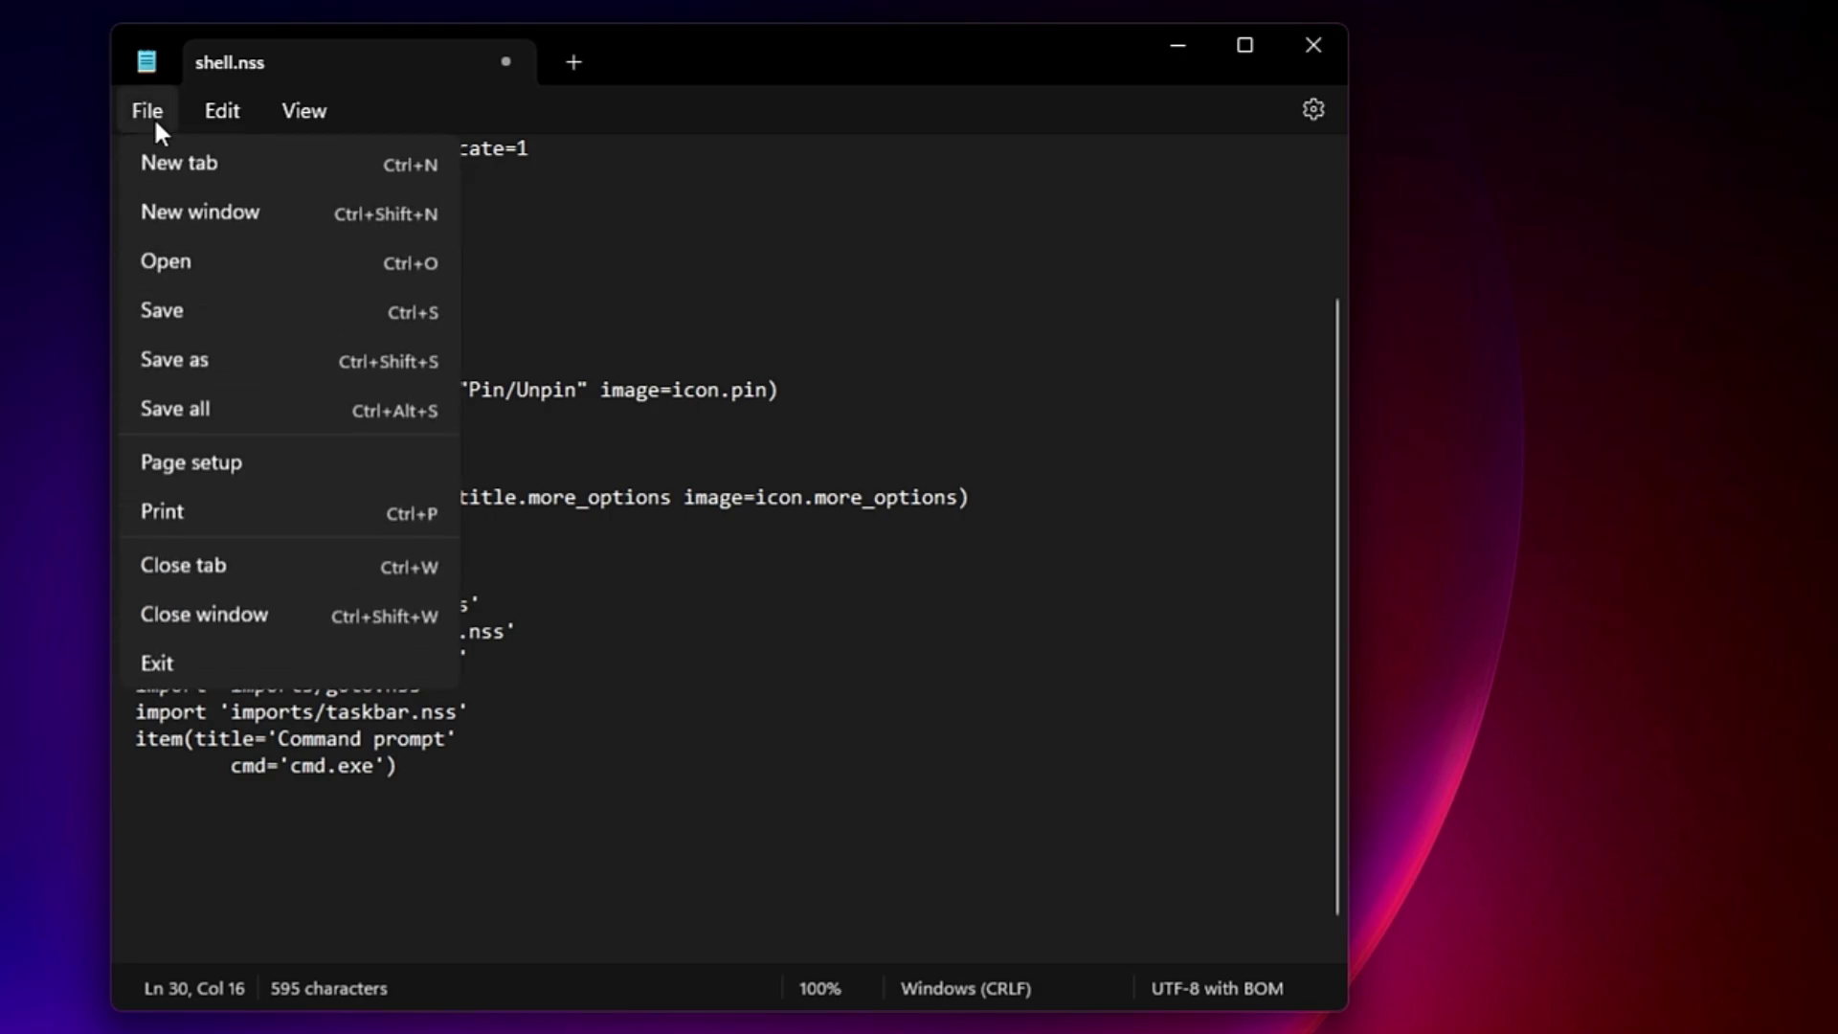
left_click(192, 307)
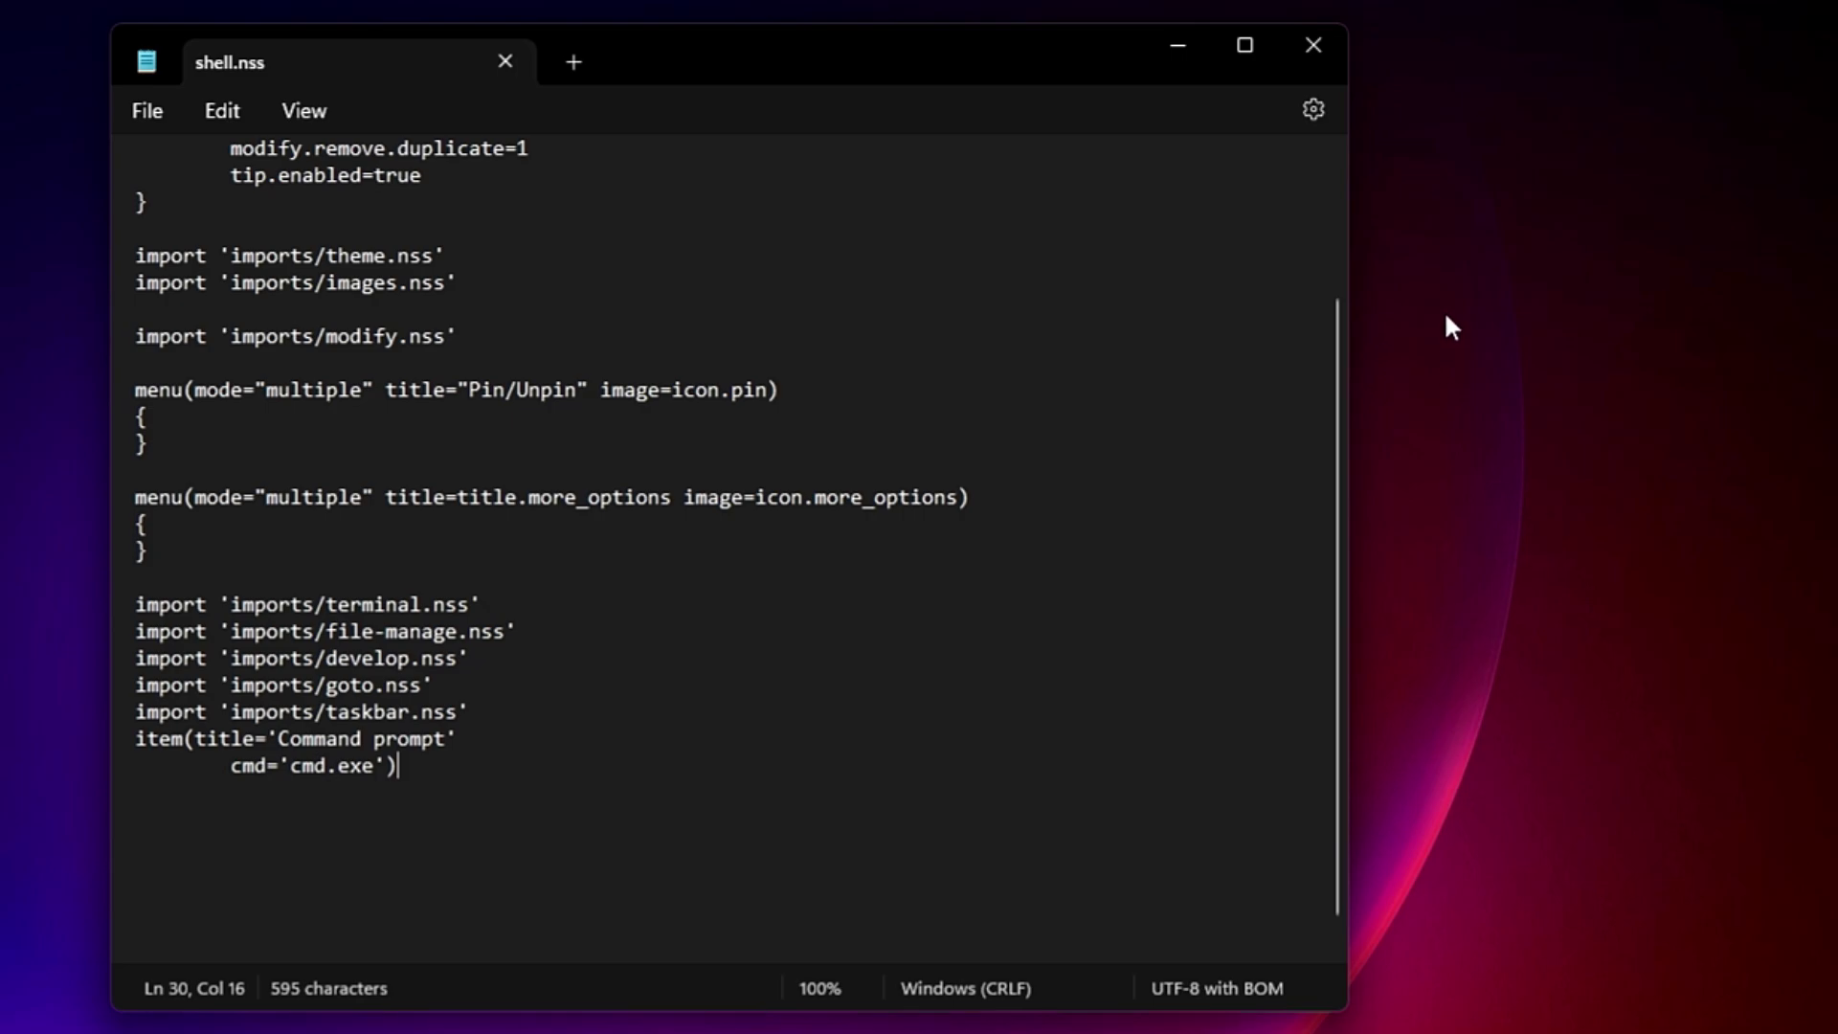
right_click(1416, 281)
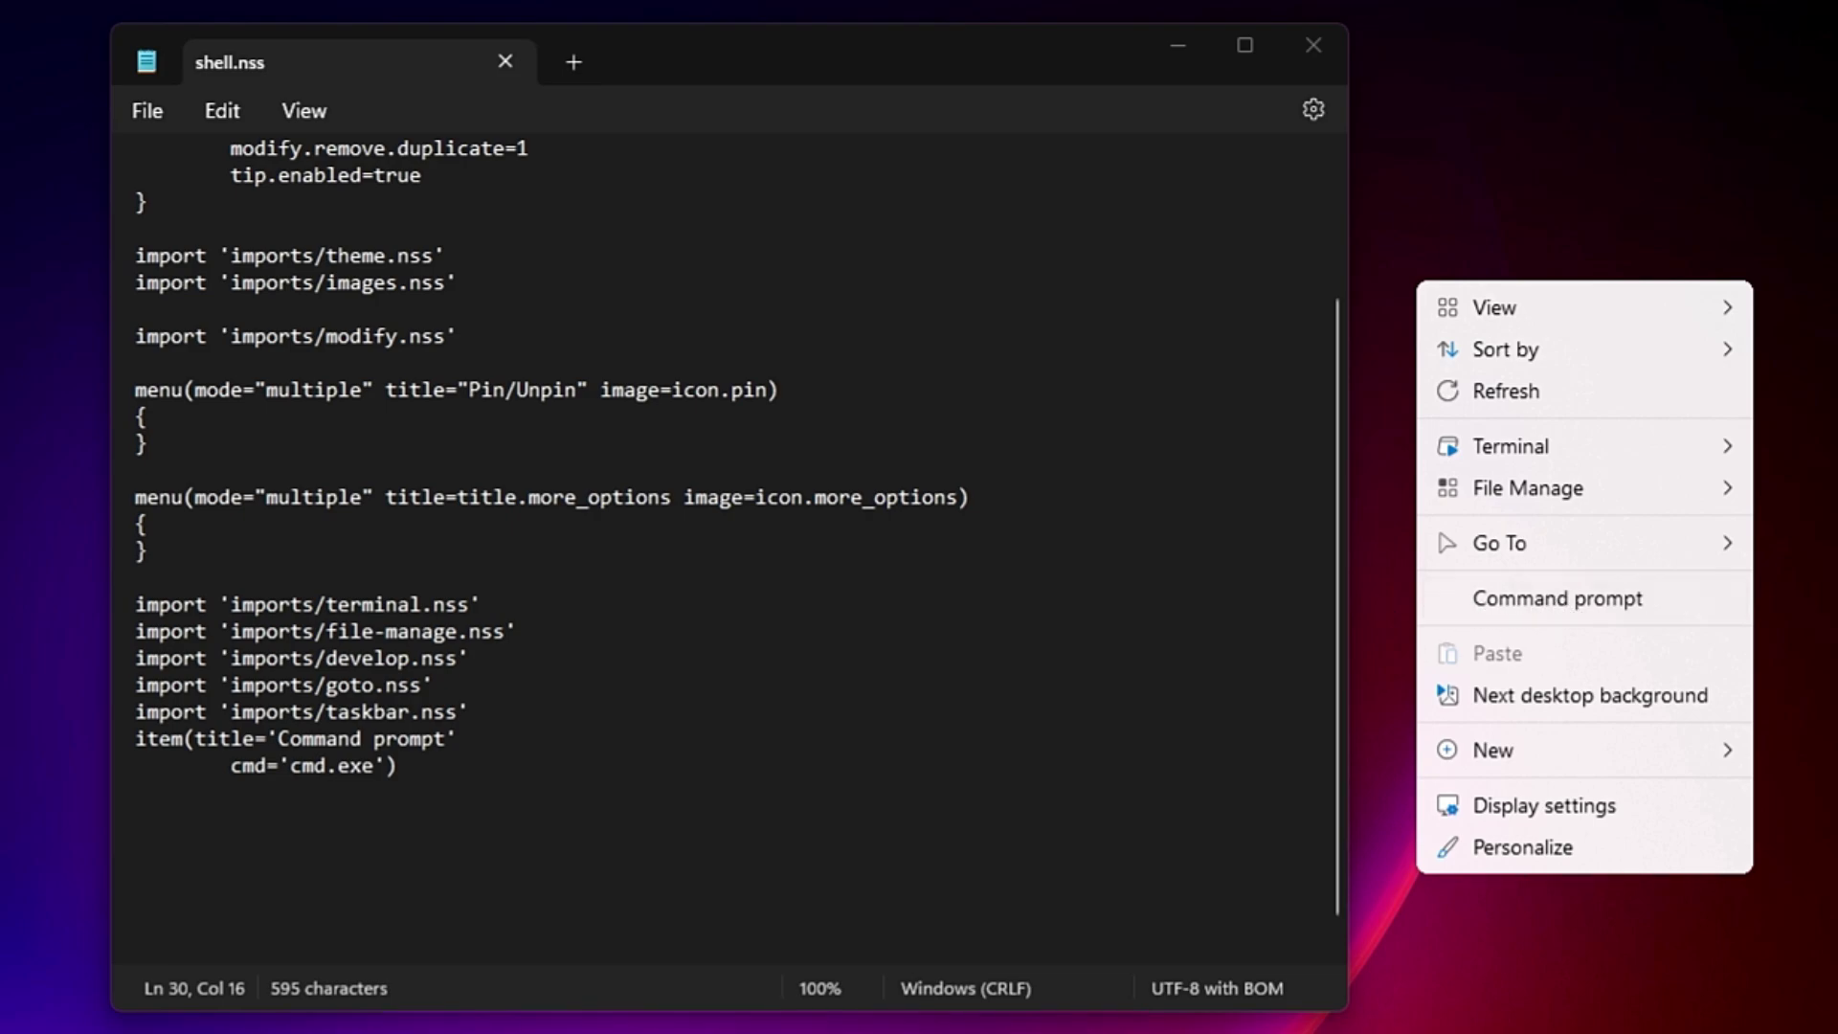
Delete the Command prompt item from shell.nss, save the file and recheck the desktop context menu.
left_click(446, 785)
left_click_drag(444, 779, 135, 738)
key("BackSpace")
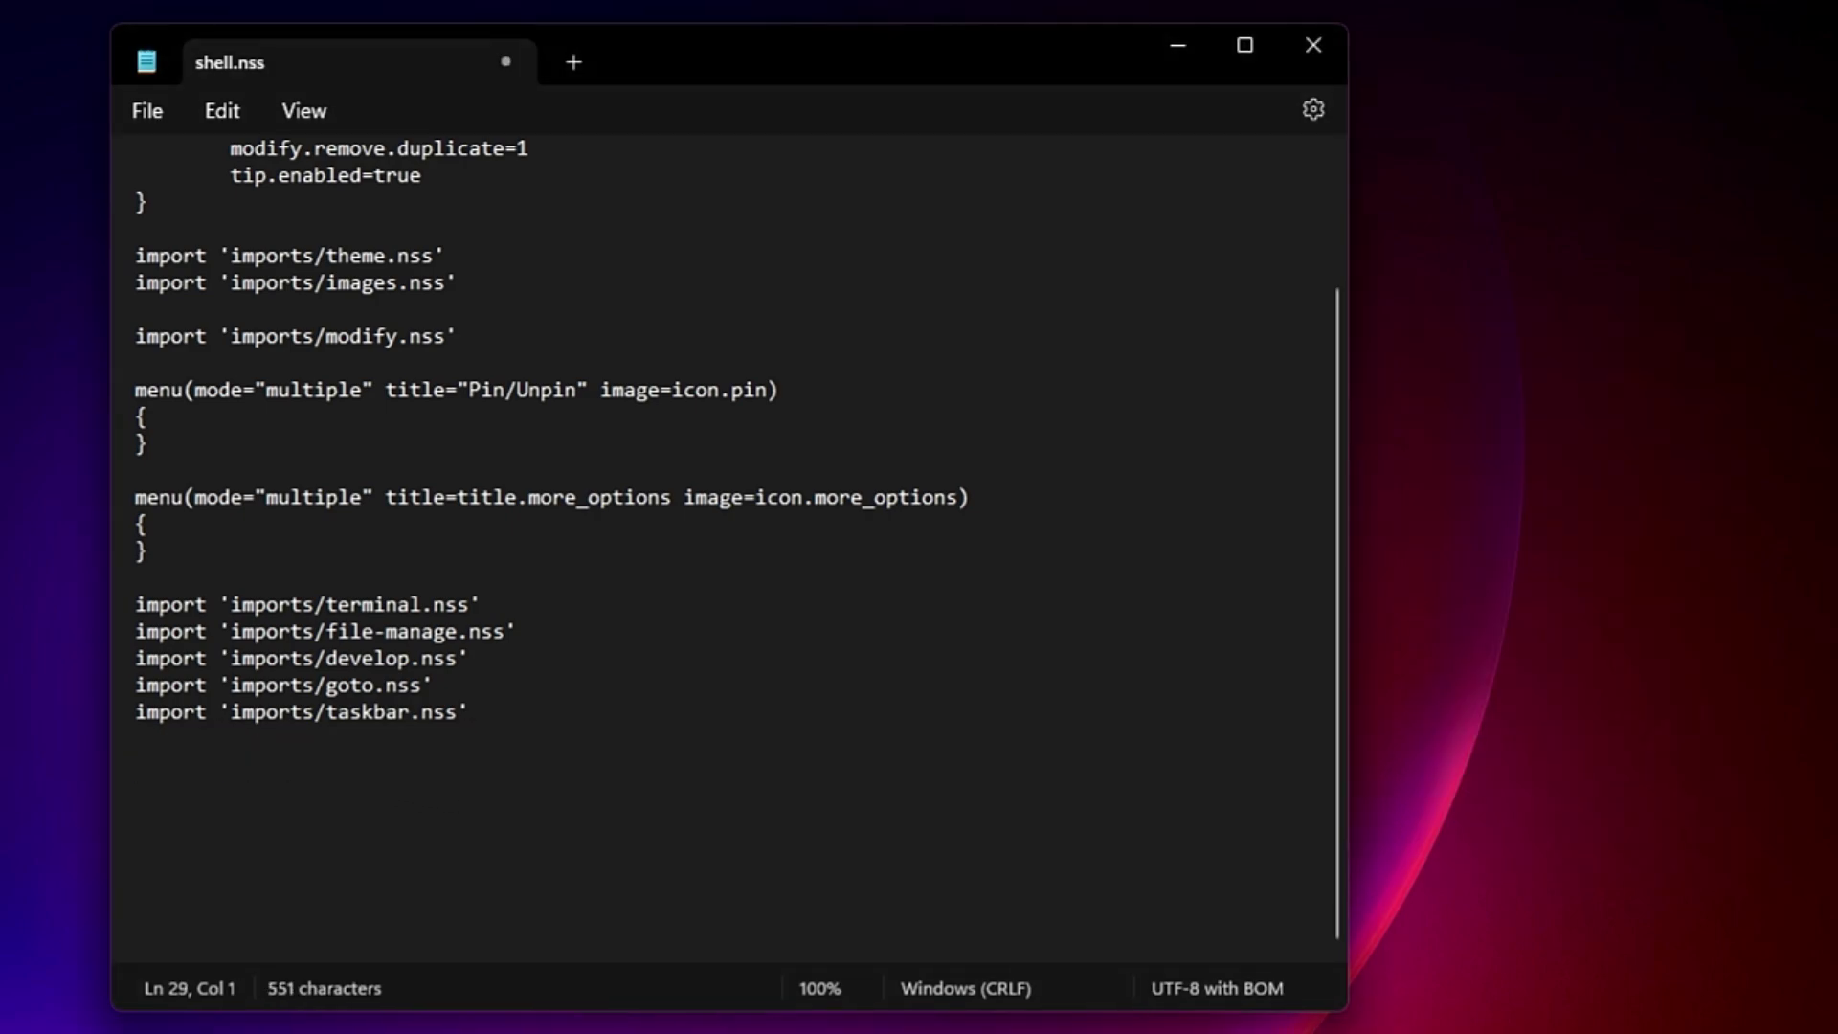
left_click(159, 117)
left_click(184, 320)
right_click(1418, 327)
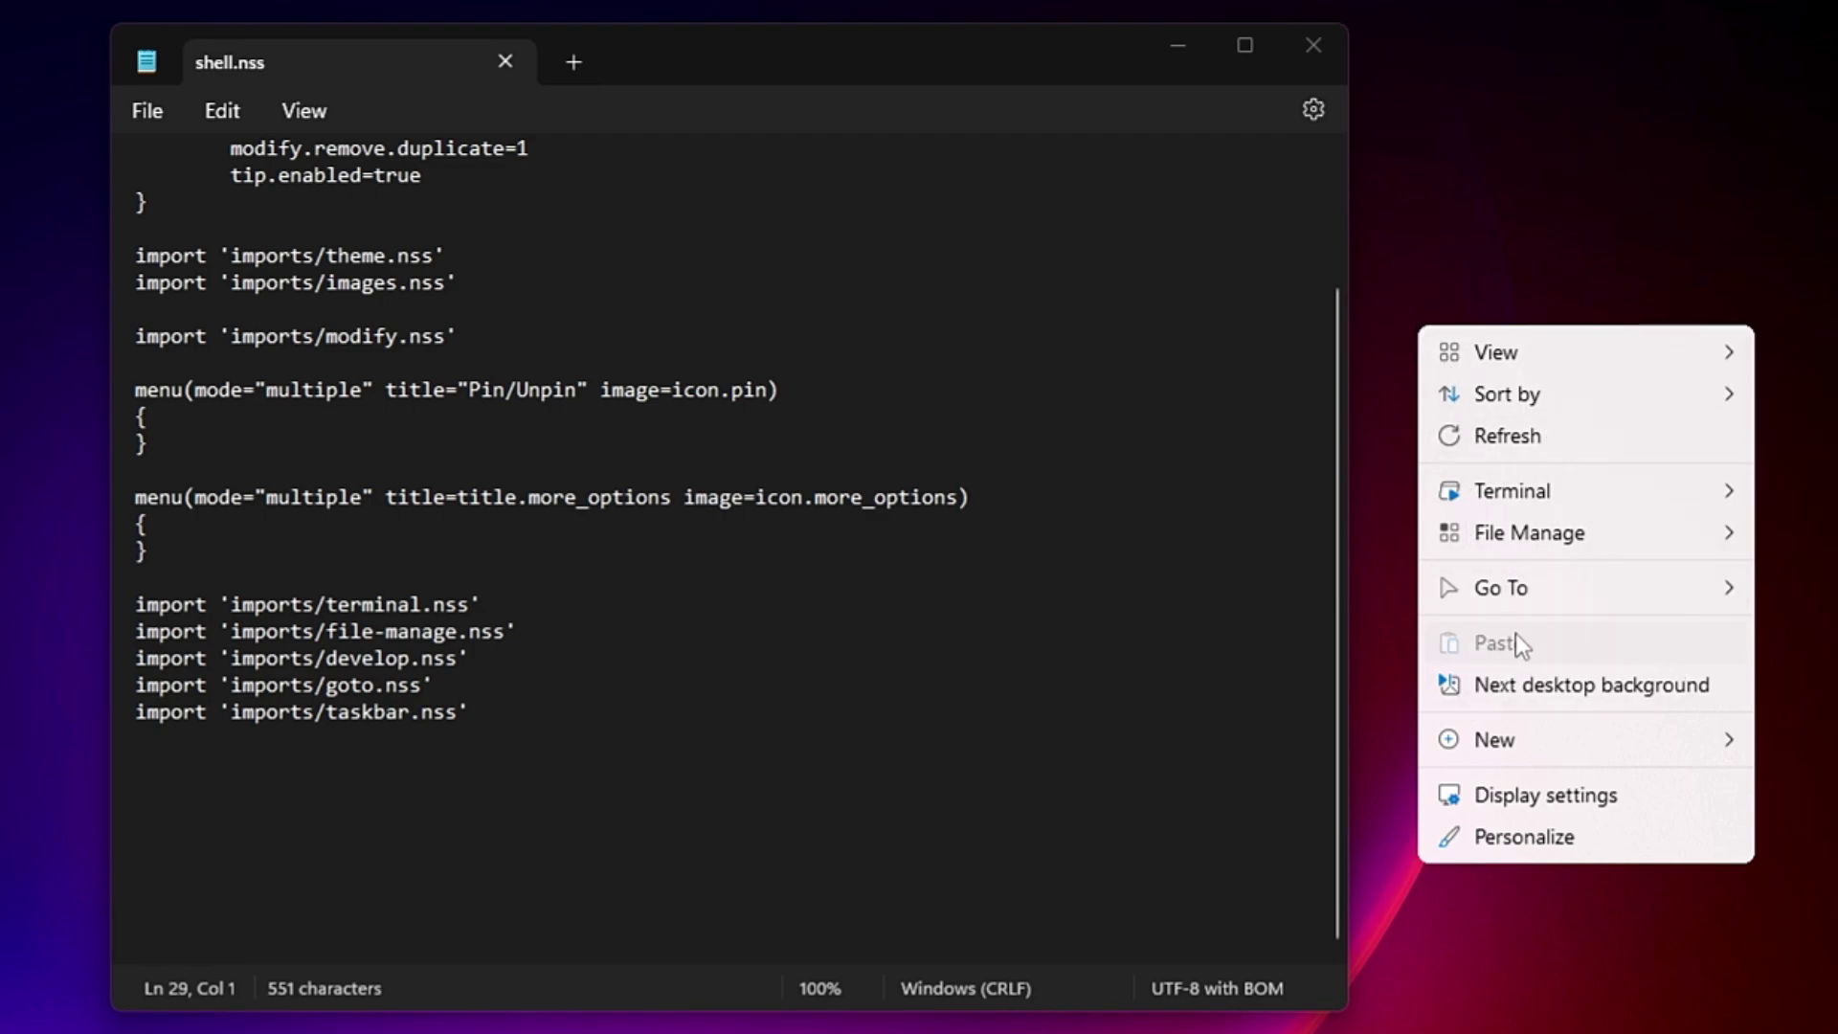
left_click(635, 720)
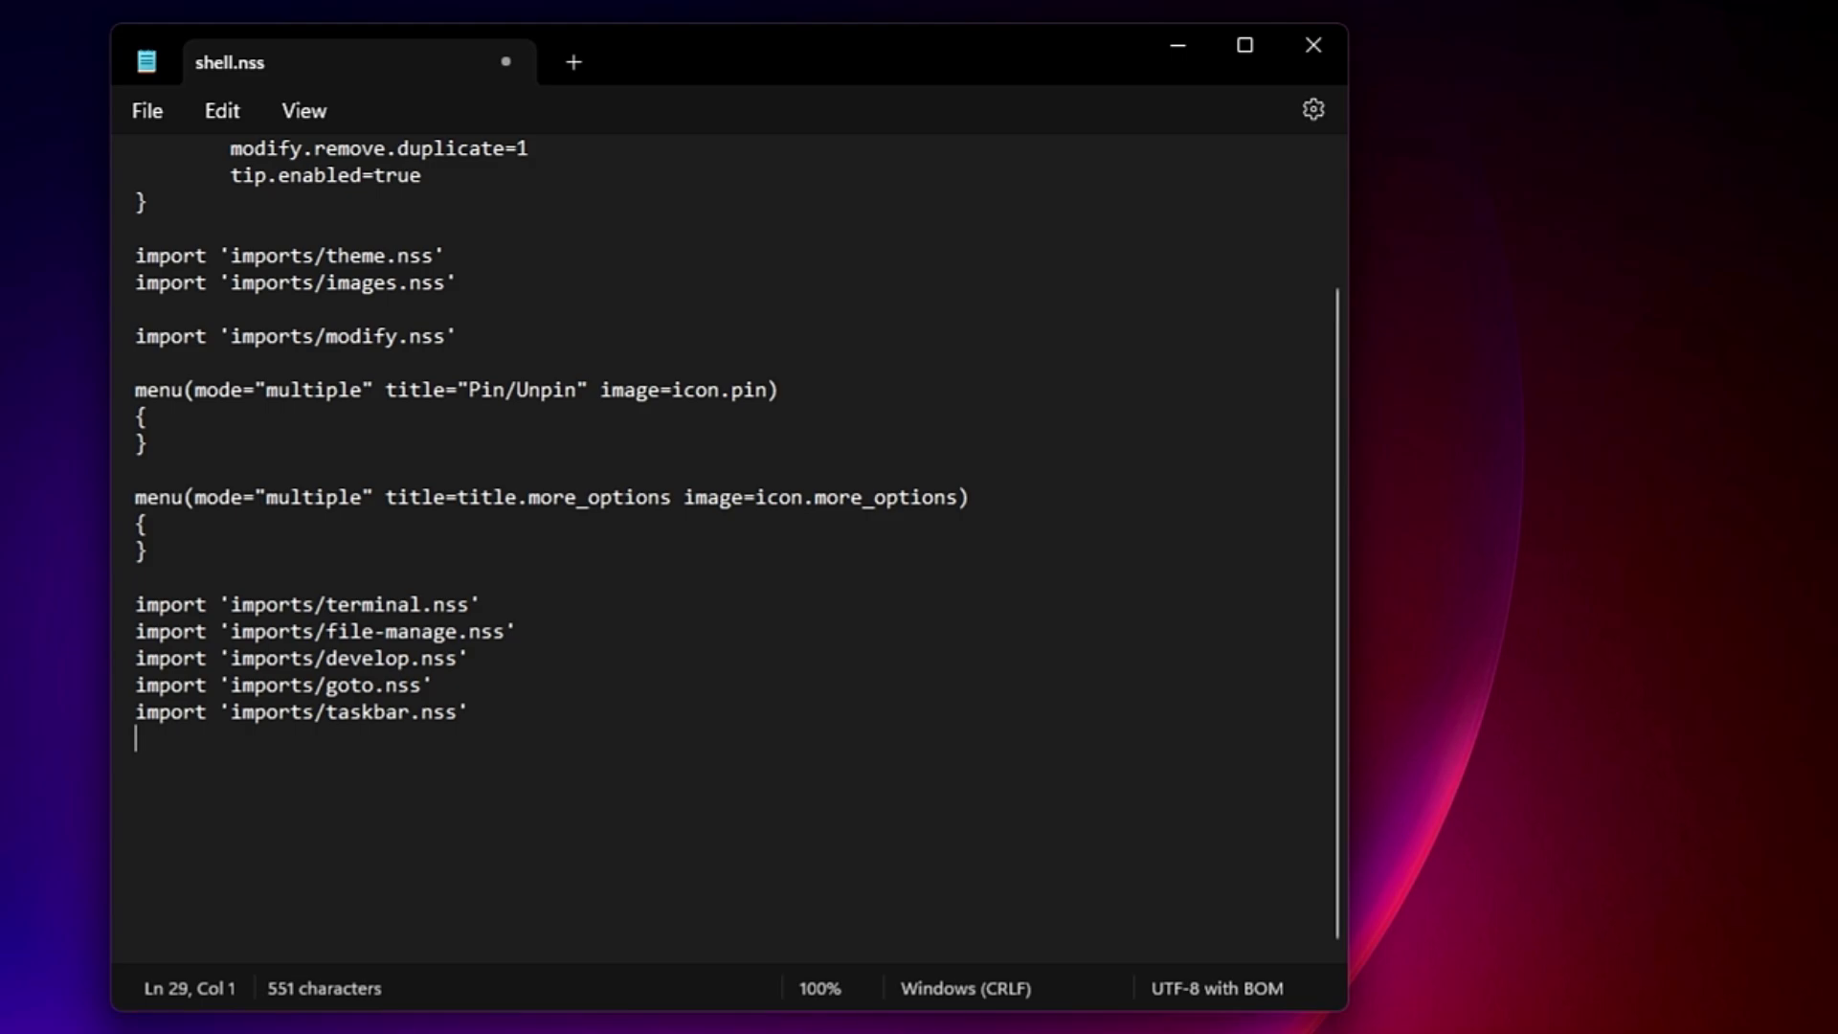
Paste an item template with blank title, image and cmd values and a pair of braces below the last import line.
right_click(207, 737)
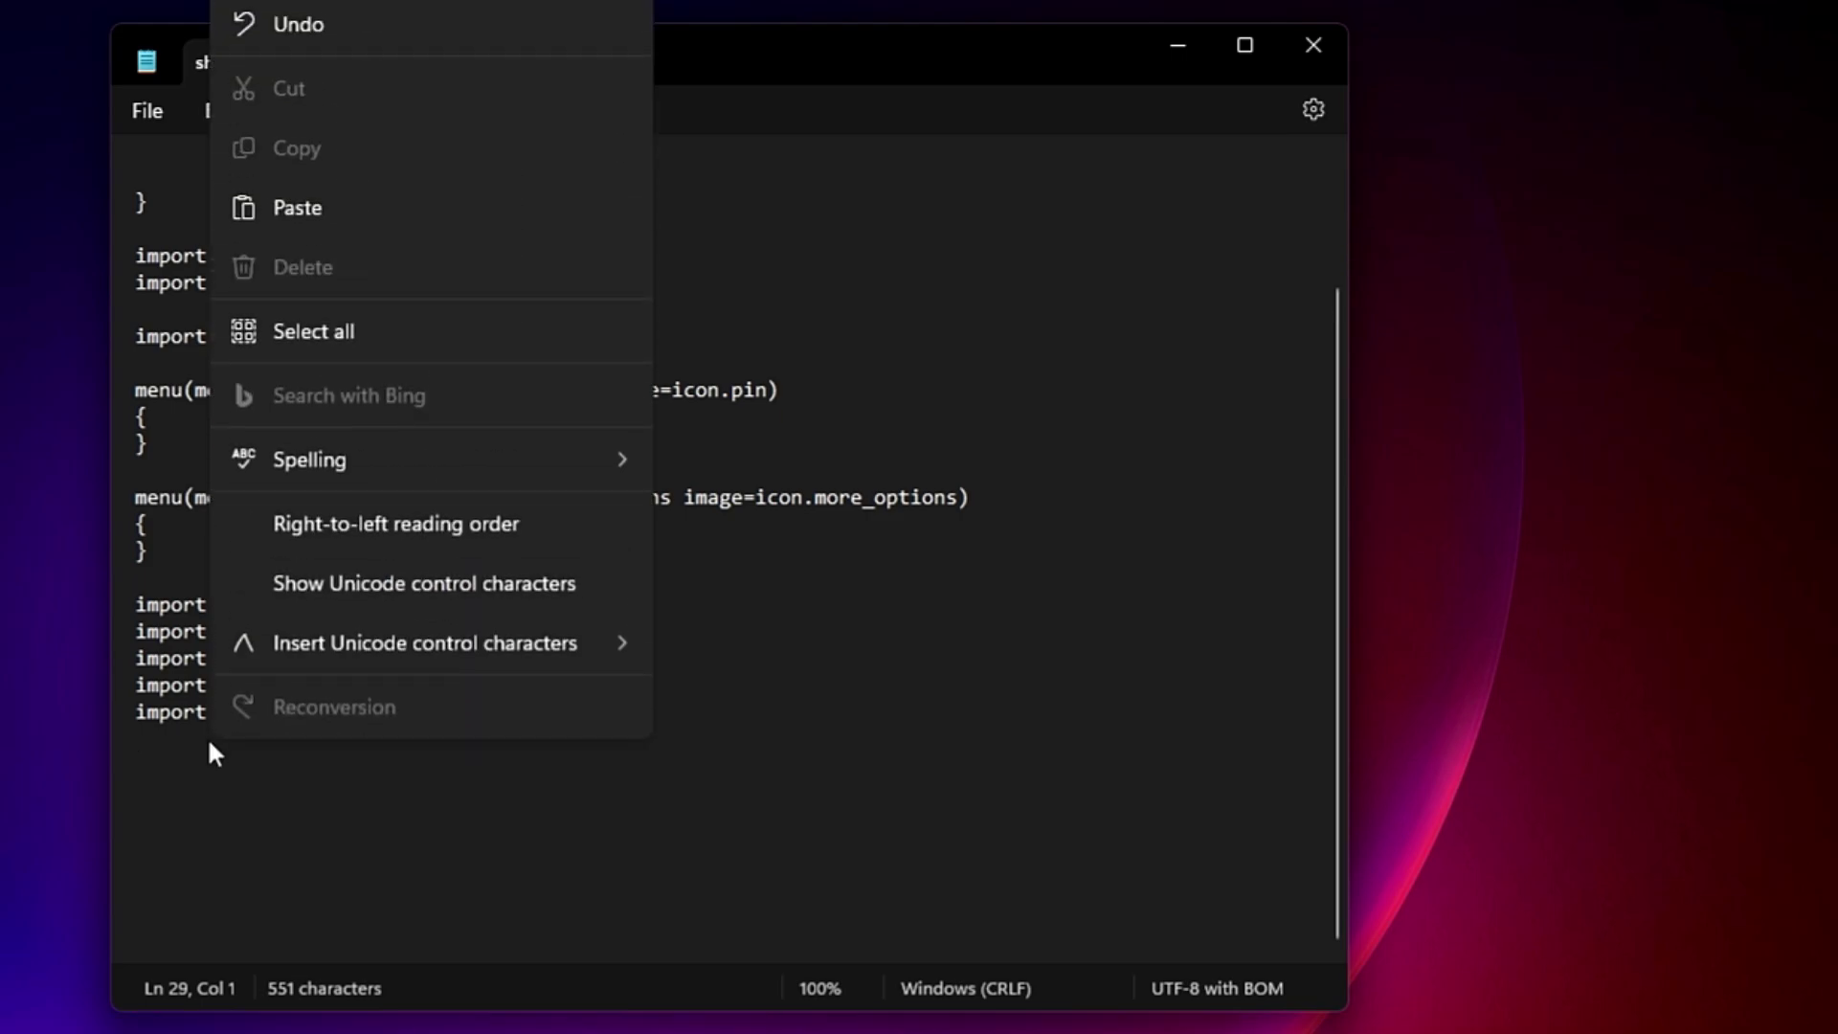
left_click(291, 204)
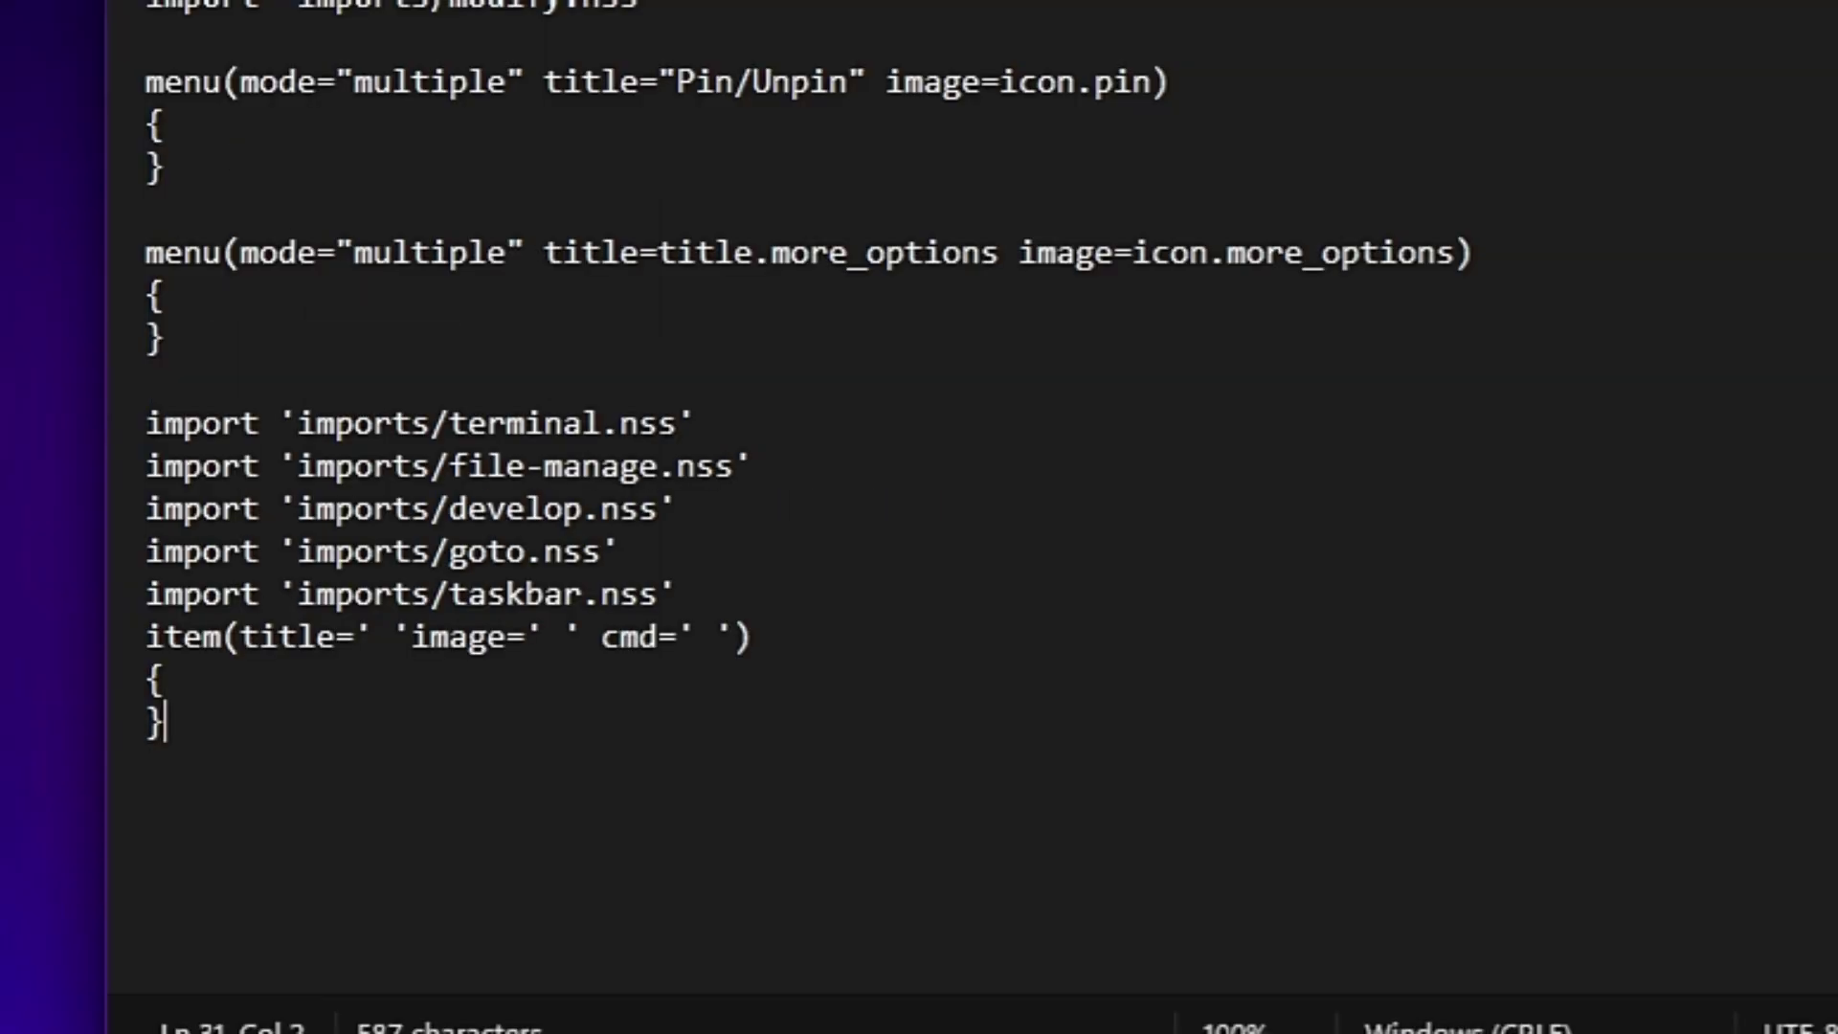
left_click(163, 679)
left_click_drag(148, 637, 716, 645)
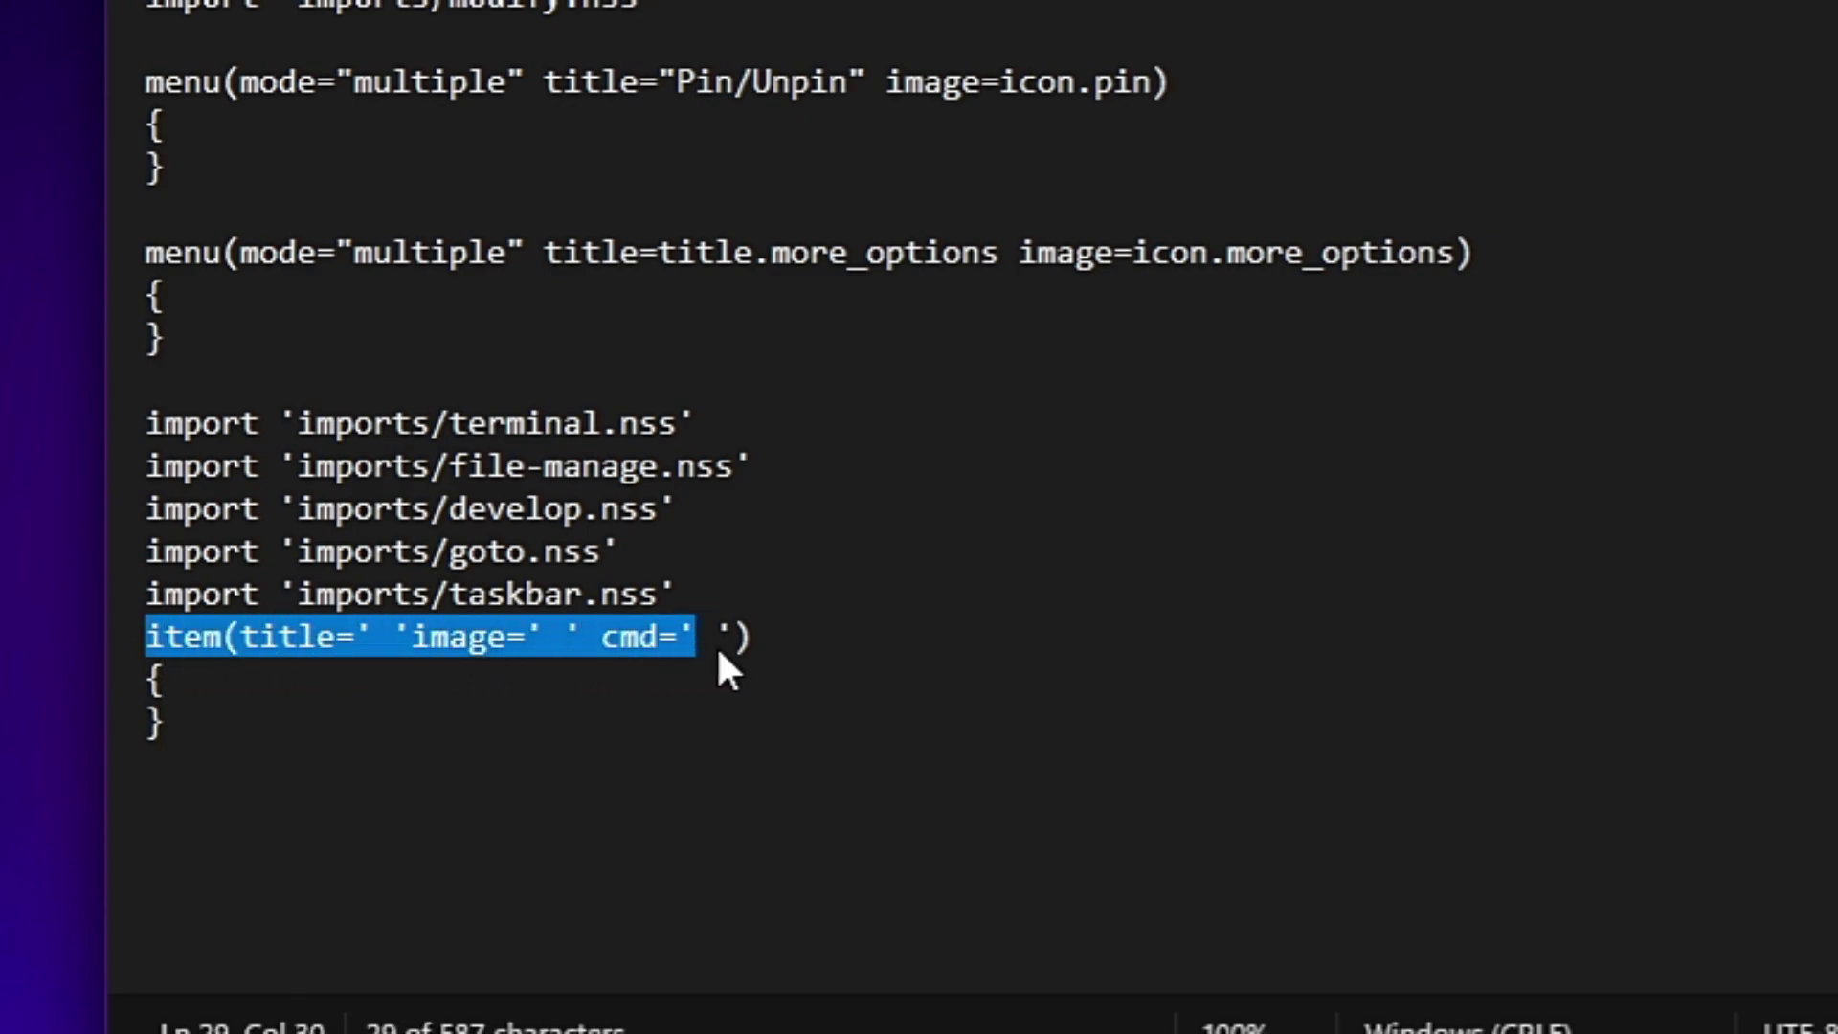
key("Down")
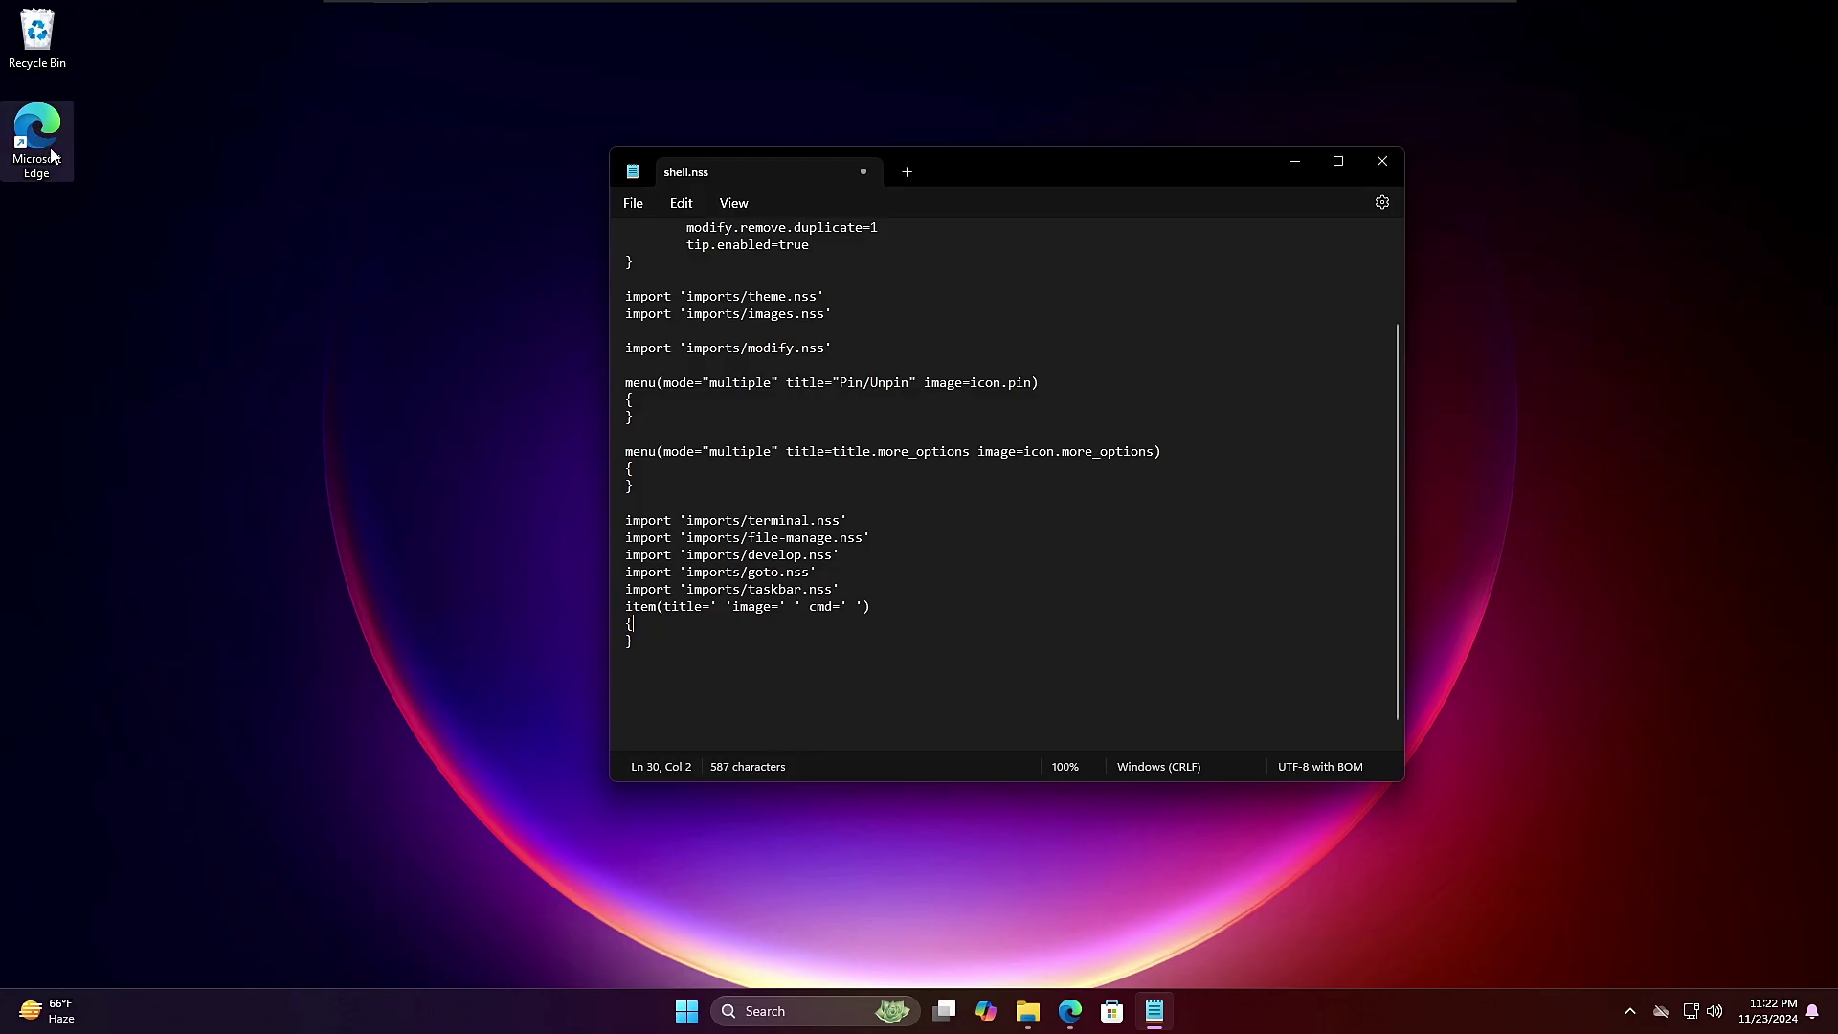
Open the properties of the Microsoft Edge desktop shortcut and copy its target path without the surrounding quotes.
right_click(52, 155)
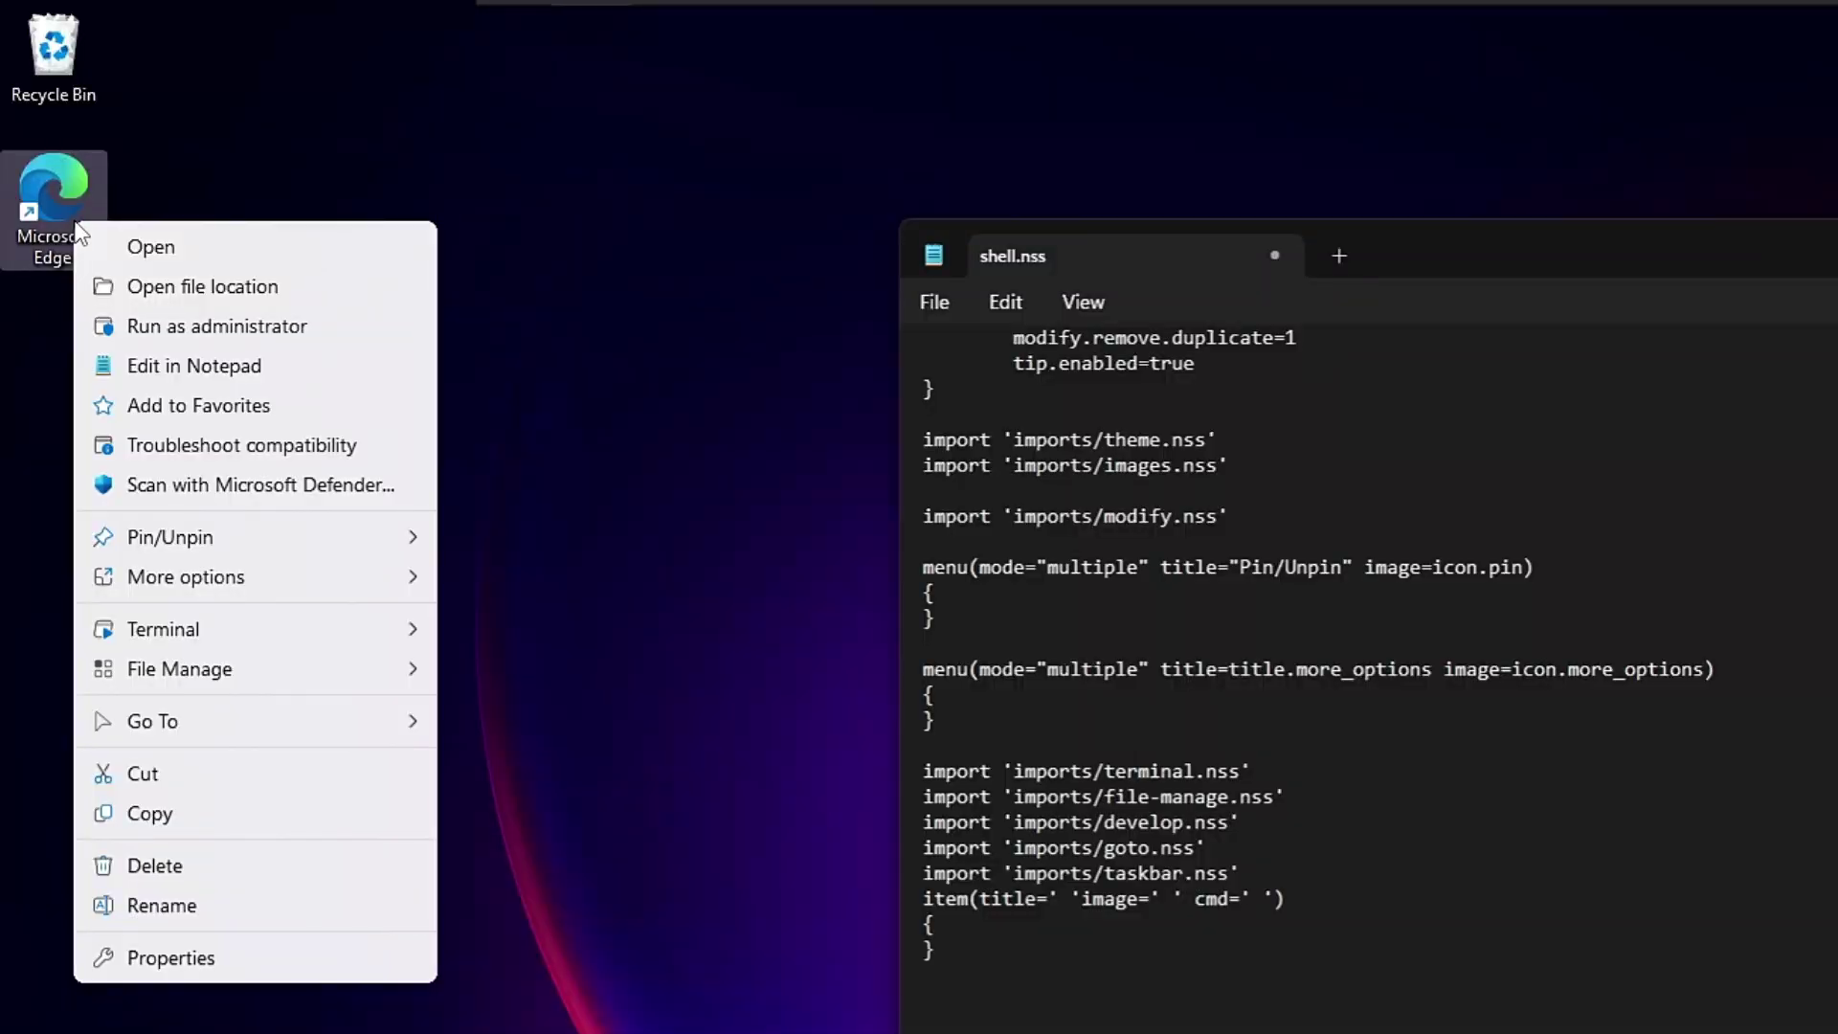
left_click(216, 963)
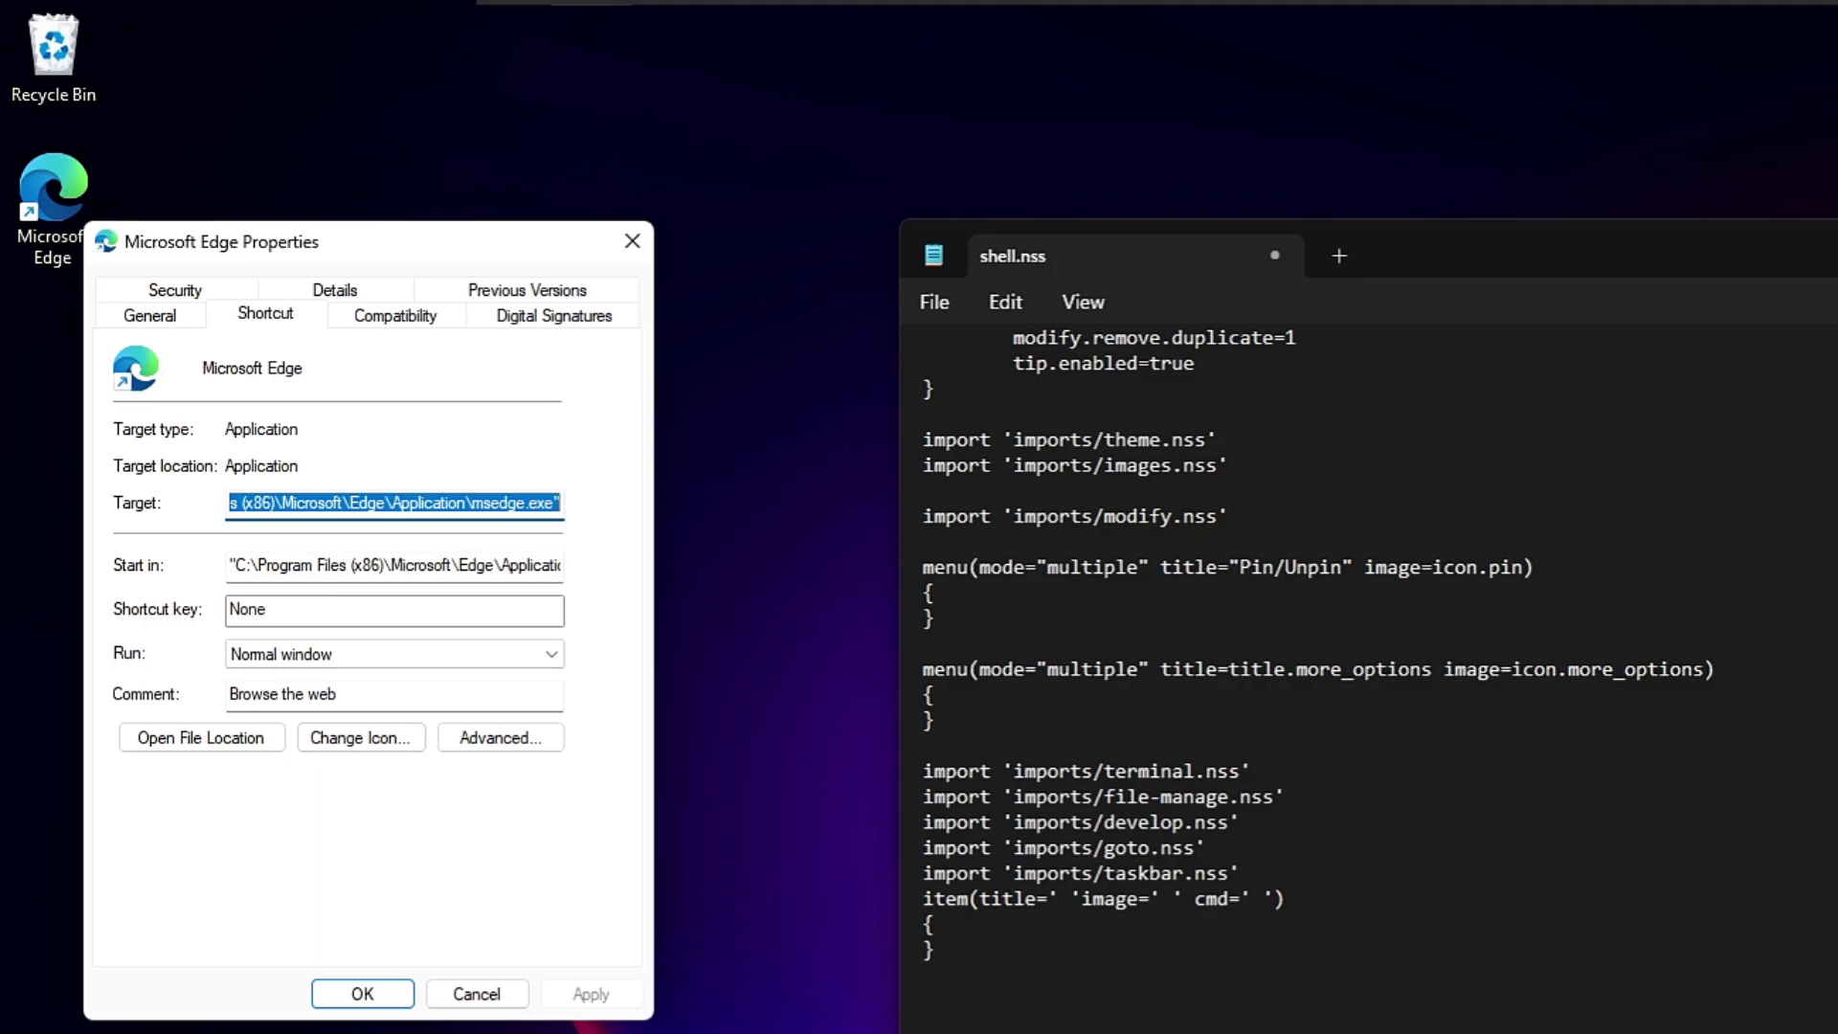
left_click(282, 502)
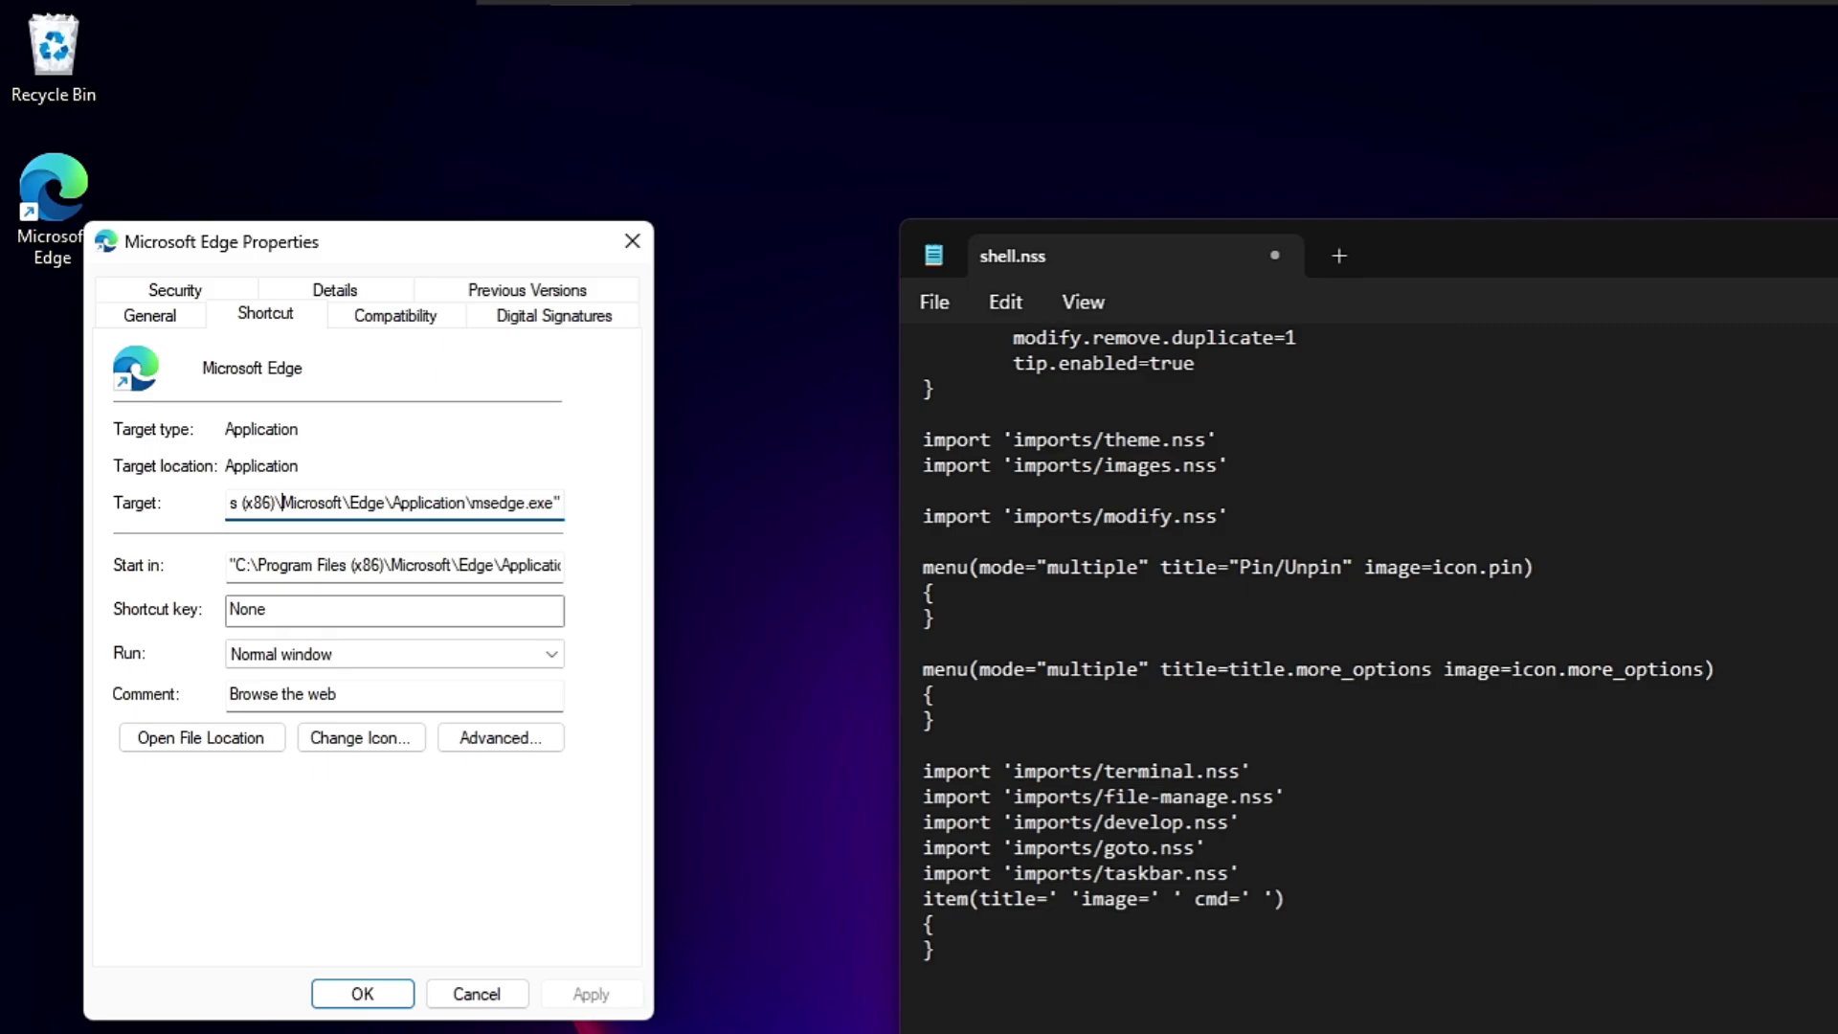
left_click_drag(563, 503, 234, 502)
right_click(327, 503)
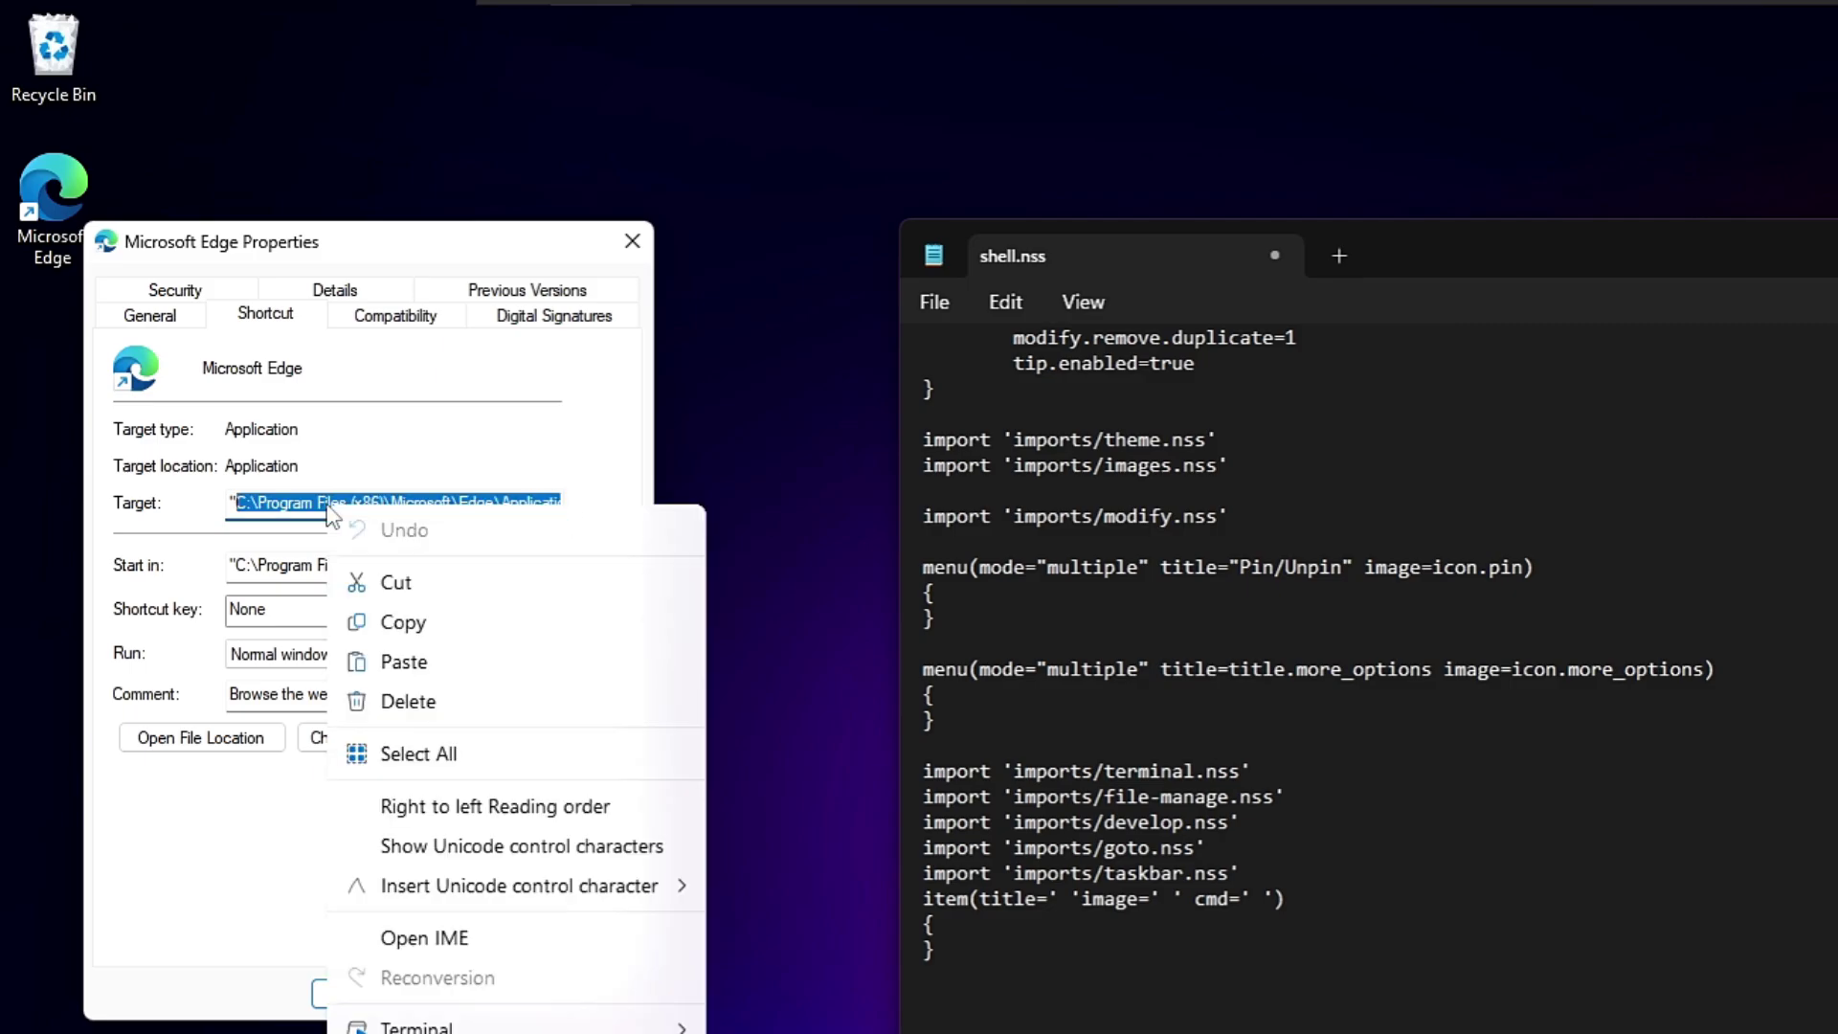
left_click(400, 622)
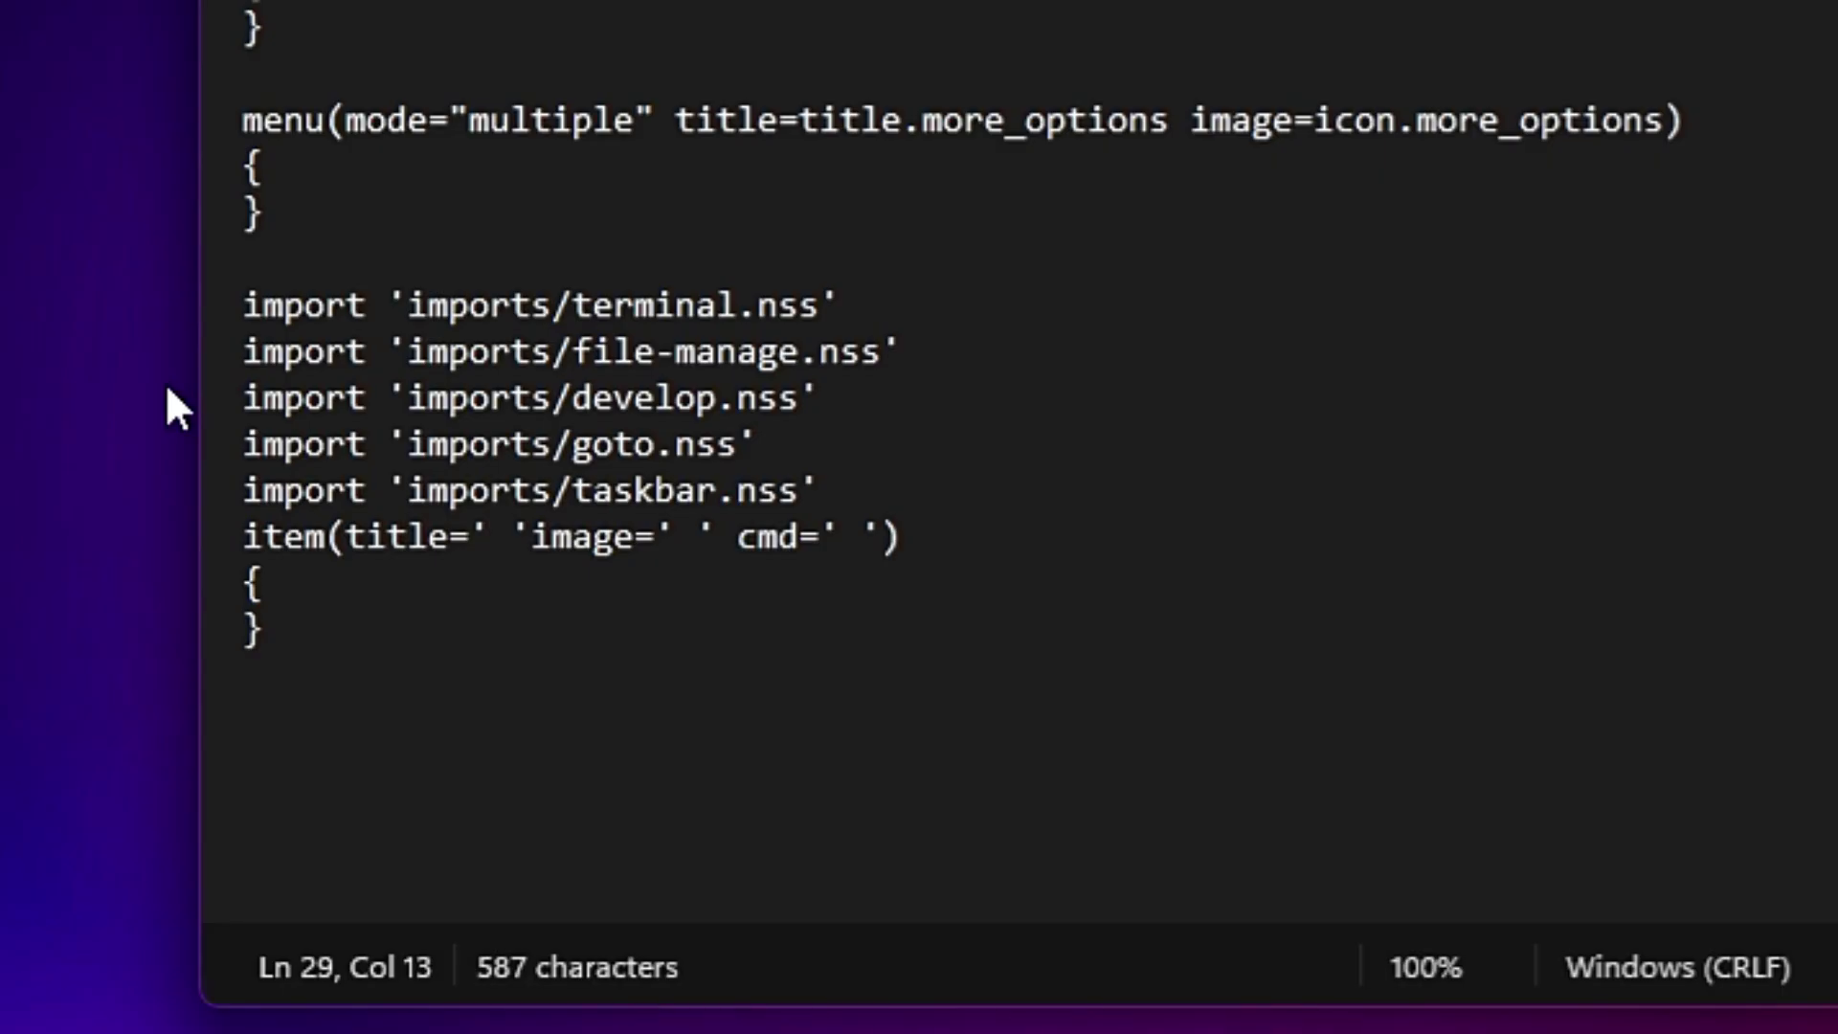
Set the new item's title to Edge in shell.nss, removing the placeholder space inside the quotes.
type("Edge")
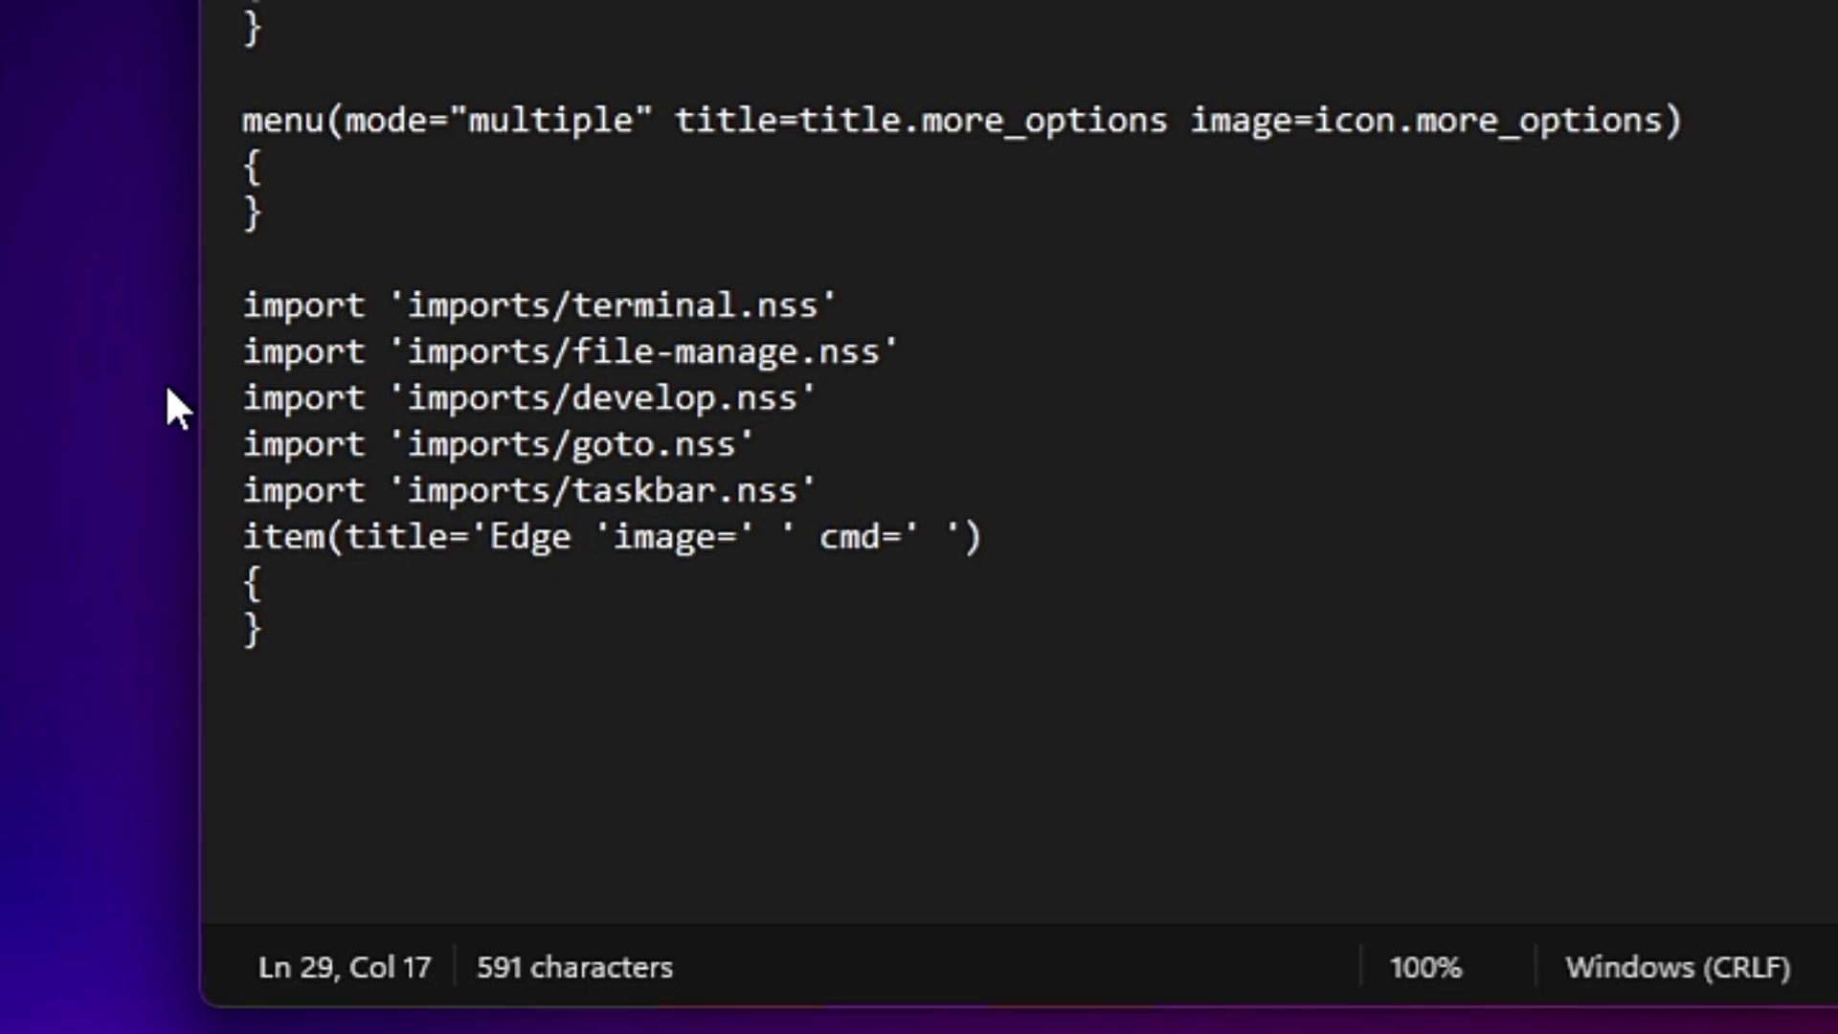
key("Right")
key("BackSpace")
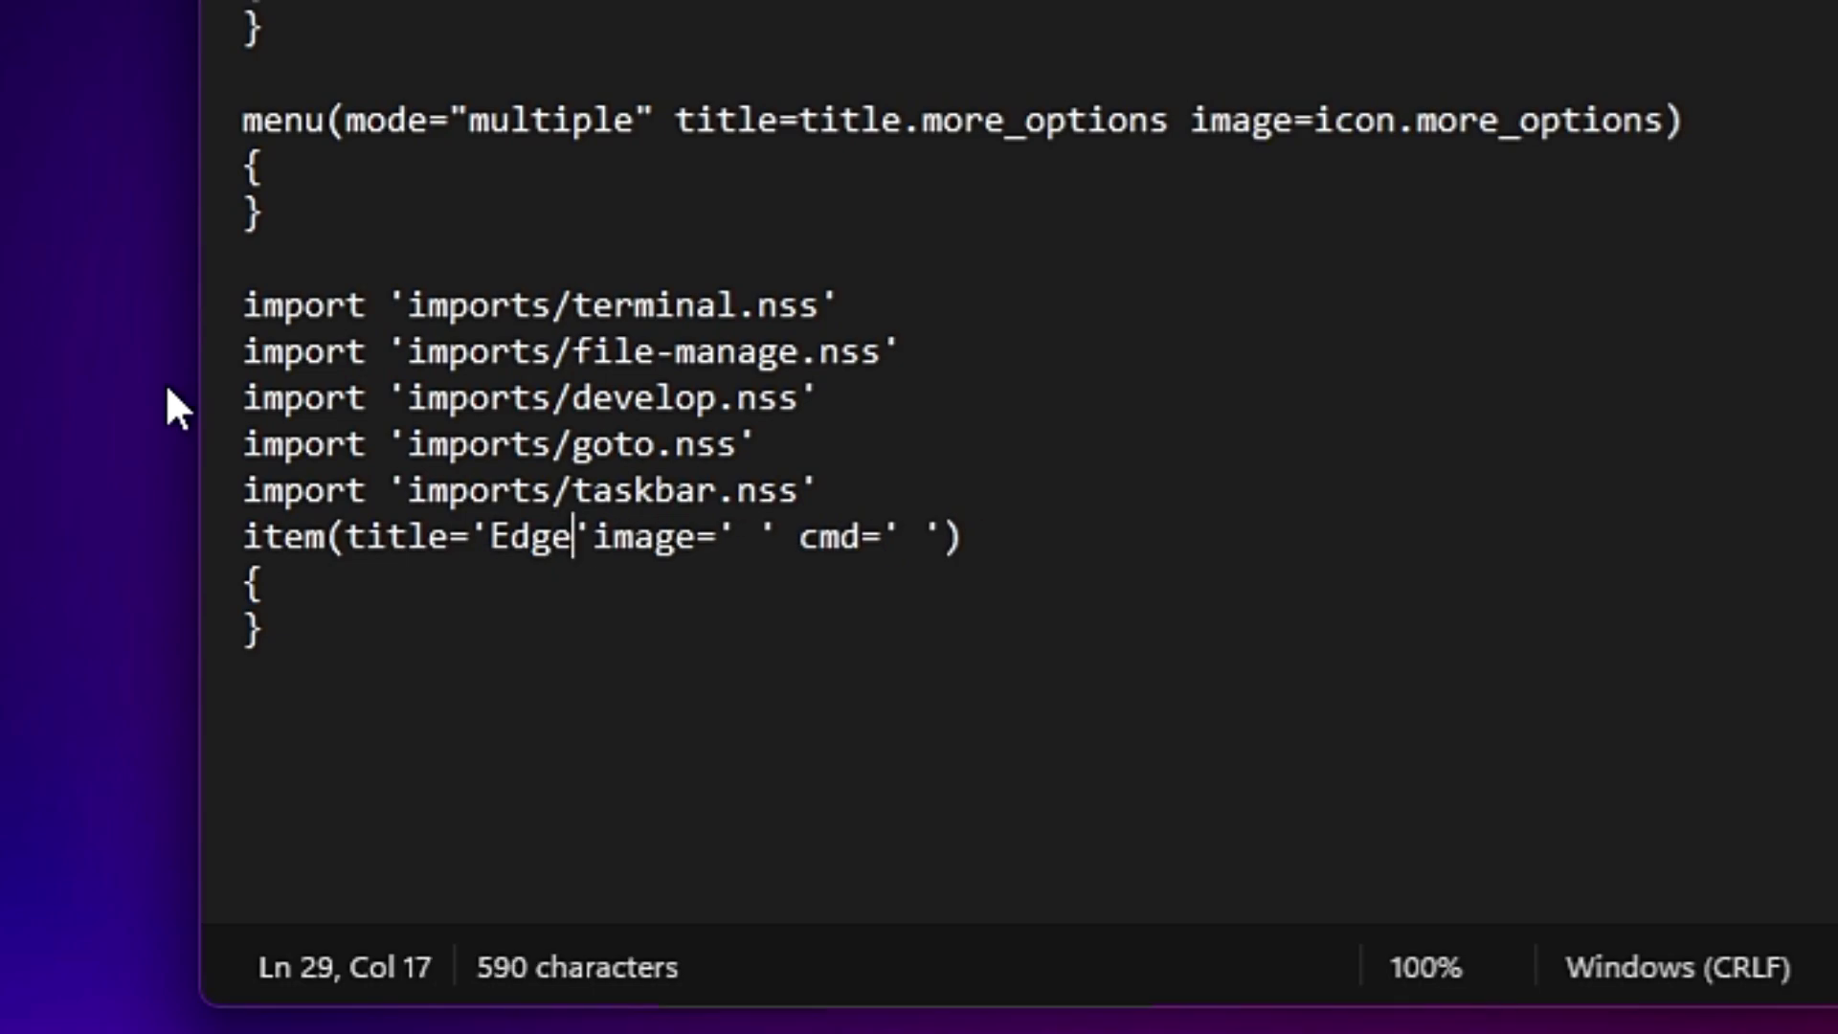
Set the Edge item's image value to C:\Program Files (x86)\Microsoft\Edge\Application\msedge.exe, replacing the placeholder space.
key("Right")
key("Right")
key("Right")
key("Right")
key("Right")
key("Right")
key("Right")
key("Right")
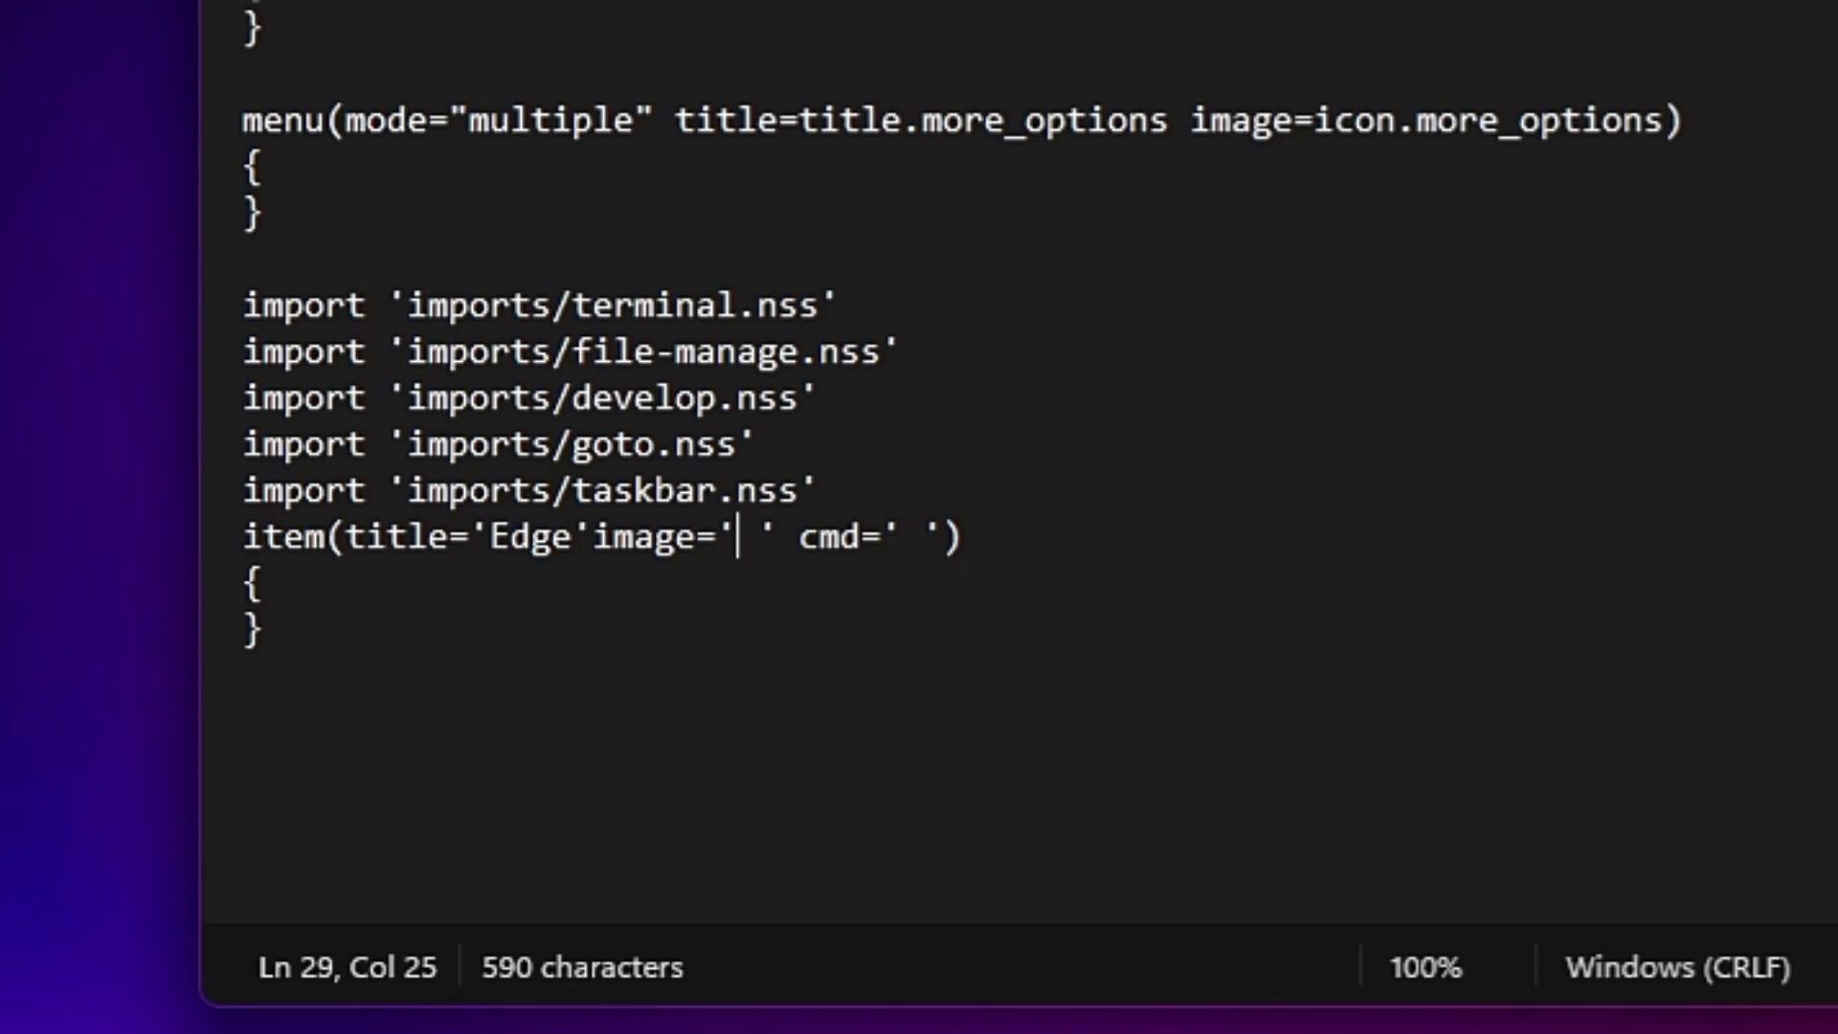
key("Delete")
key("ctrl+v")
Set the Edge item's cmd value to C:\Program Files (x86)\Microsoft\Edge\Application\msedge.exe and remove the placeholder space before the closing quote.
key("Right")
key("Right")
key("Right")
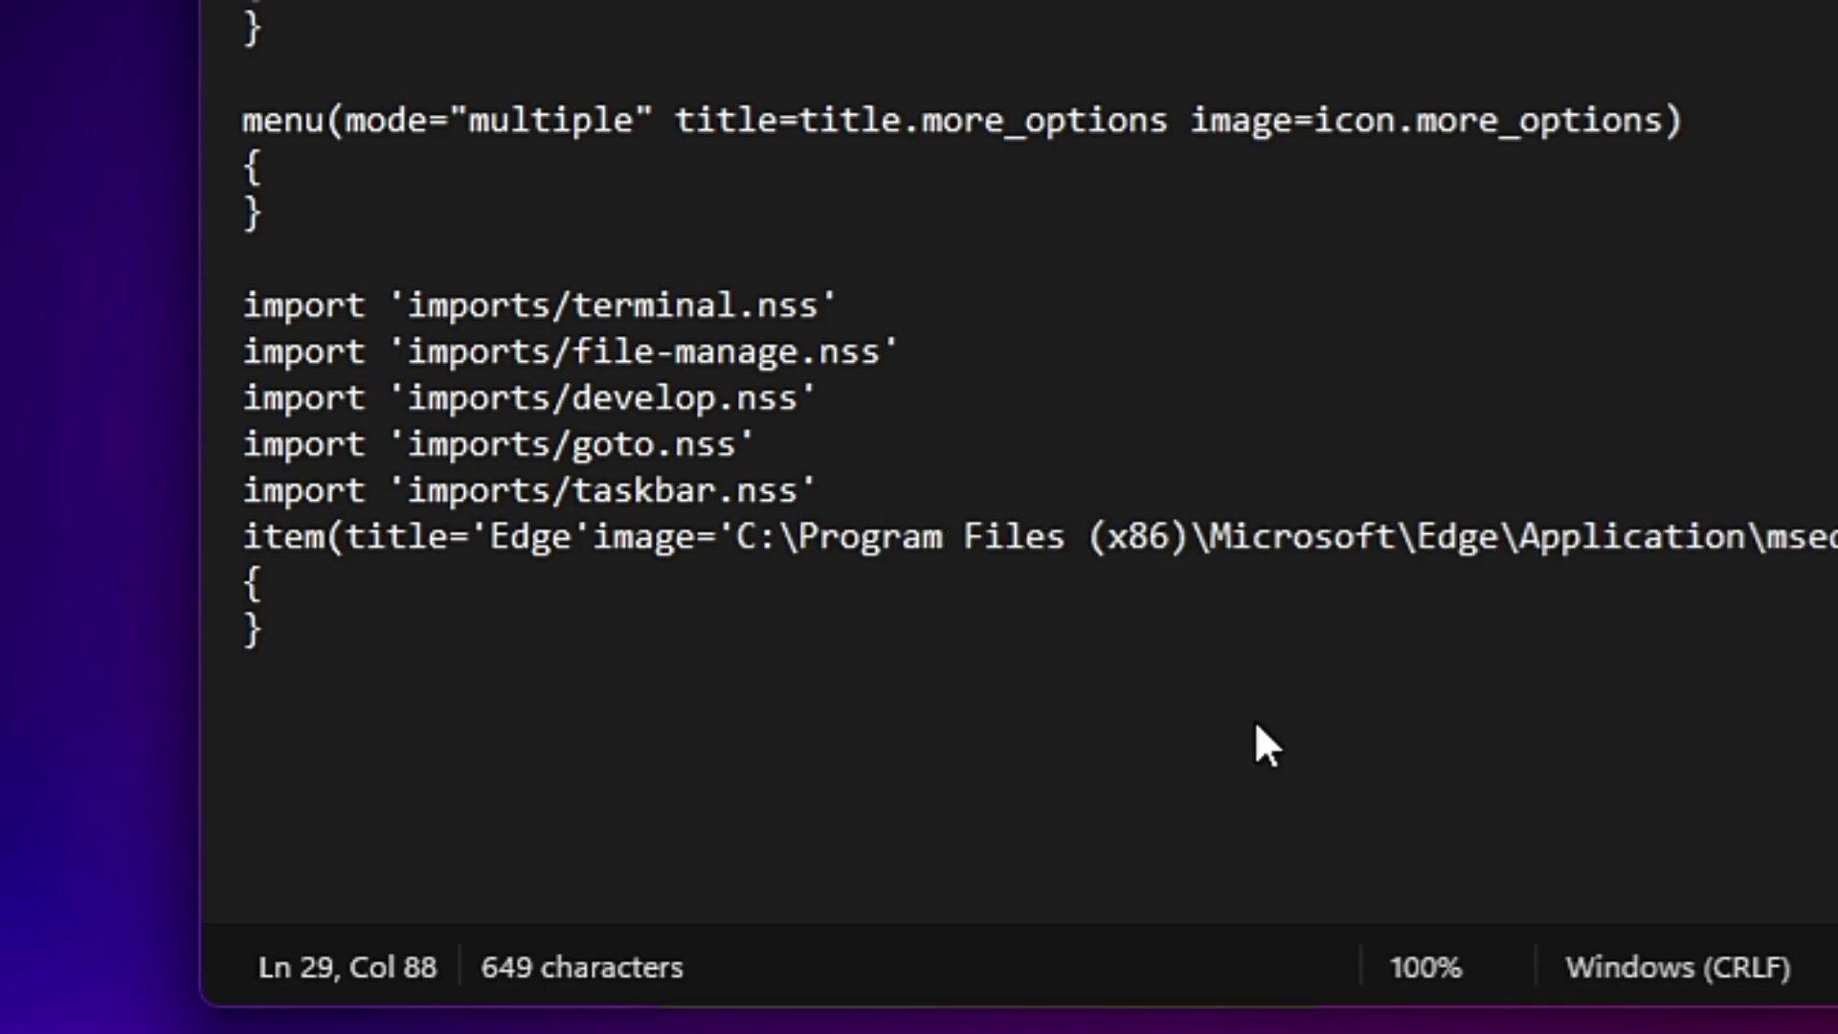
key("Right")
key("Right")
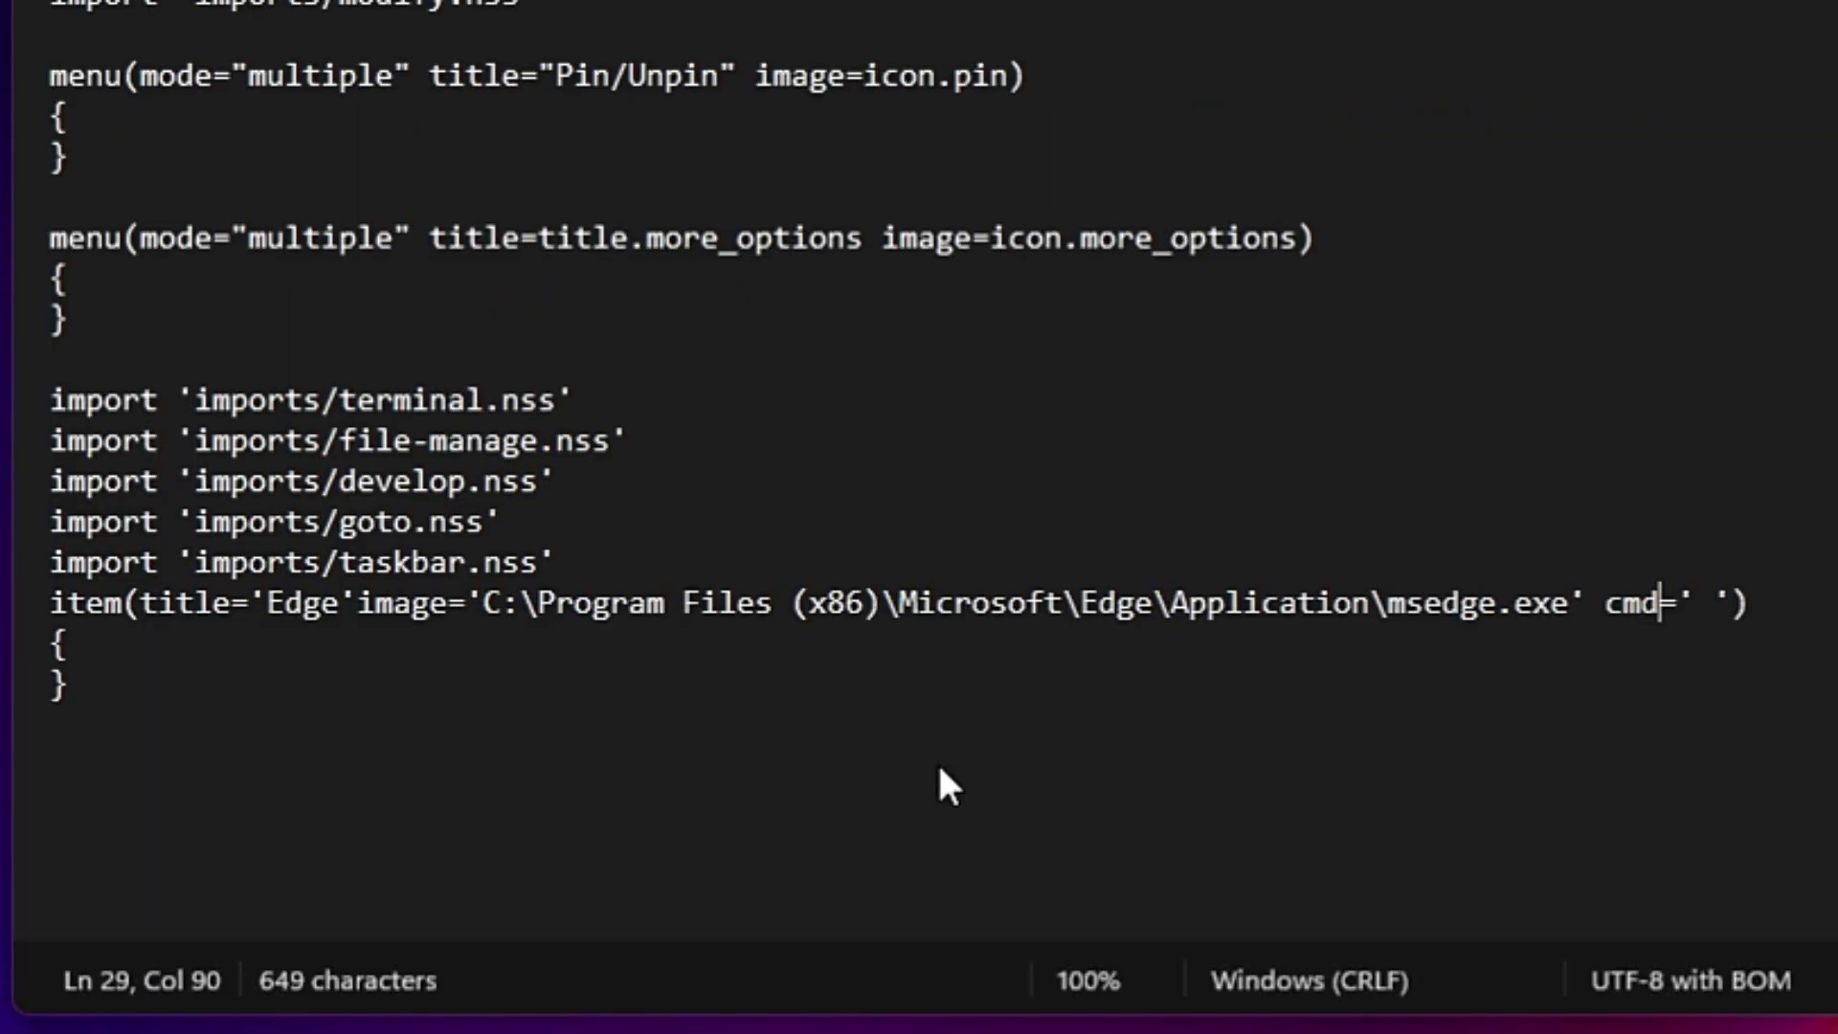
key("Right")
key("Right")
type("C:\\Program Files (x86)\\Microsoft\\Edge\\Application\\msedge.exe")
key("Right")
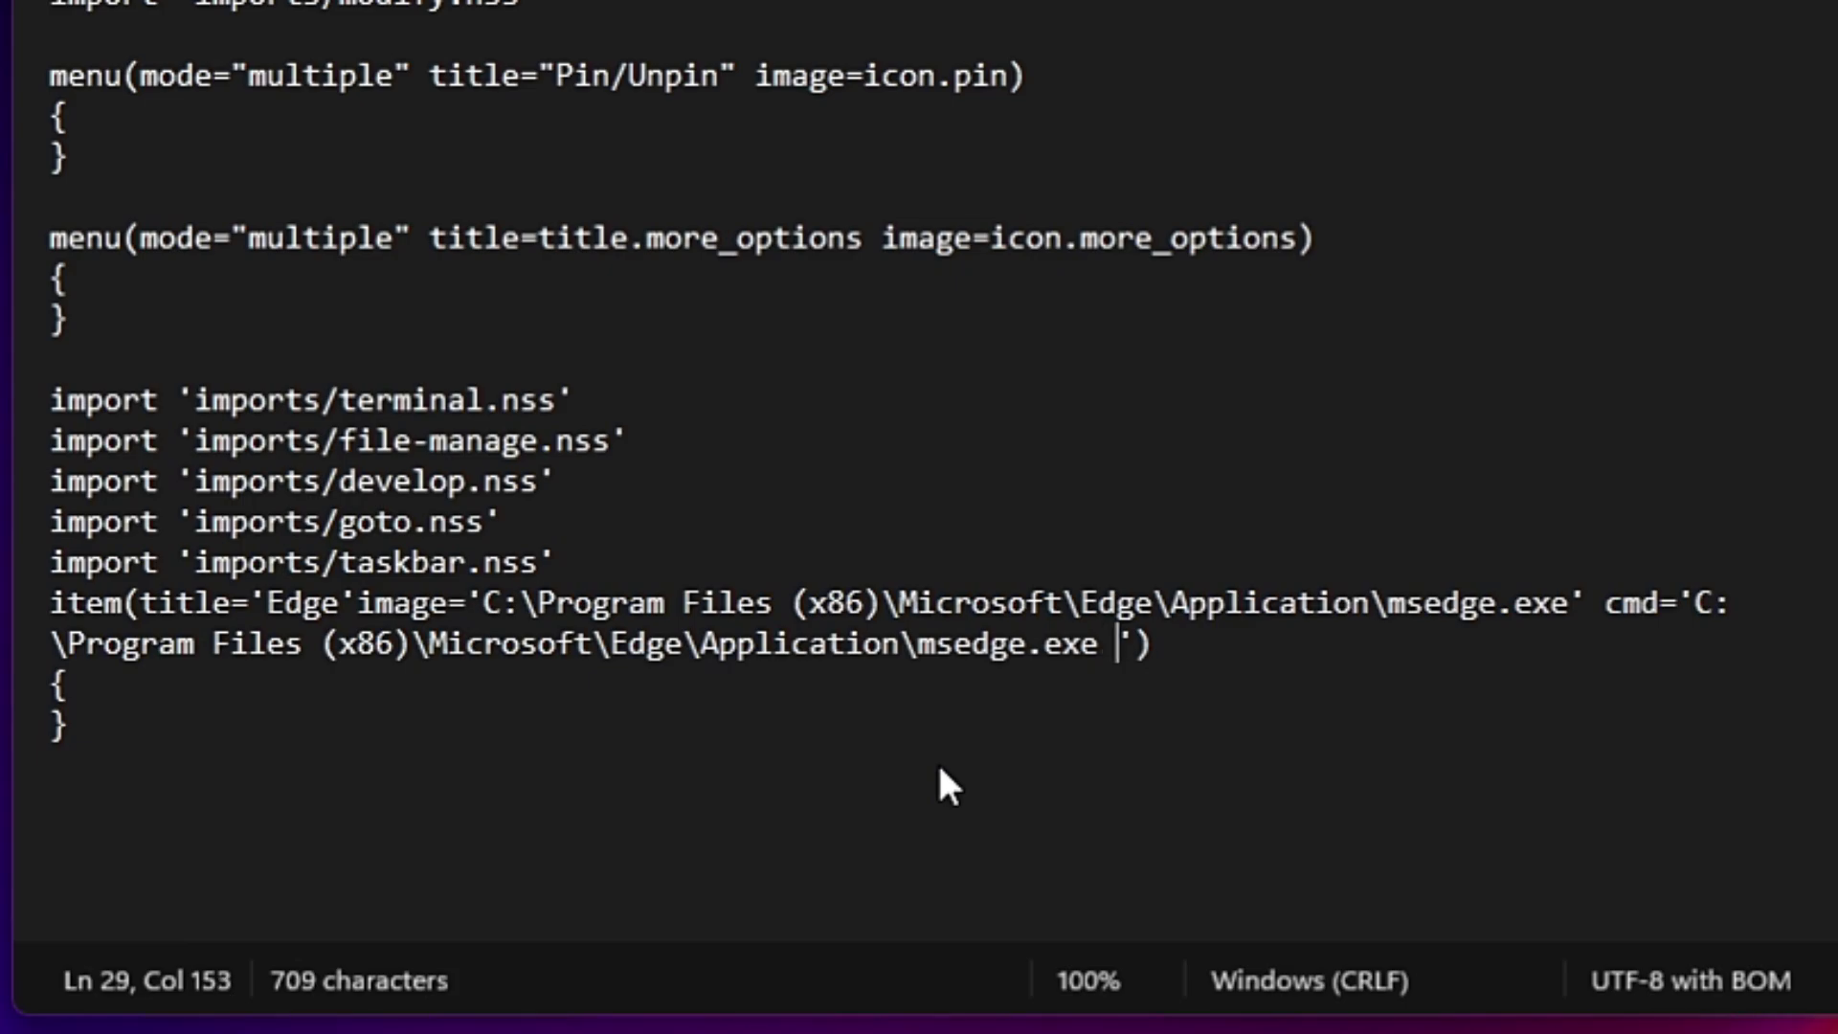
key("BackSpace")
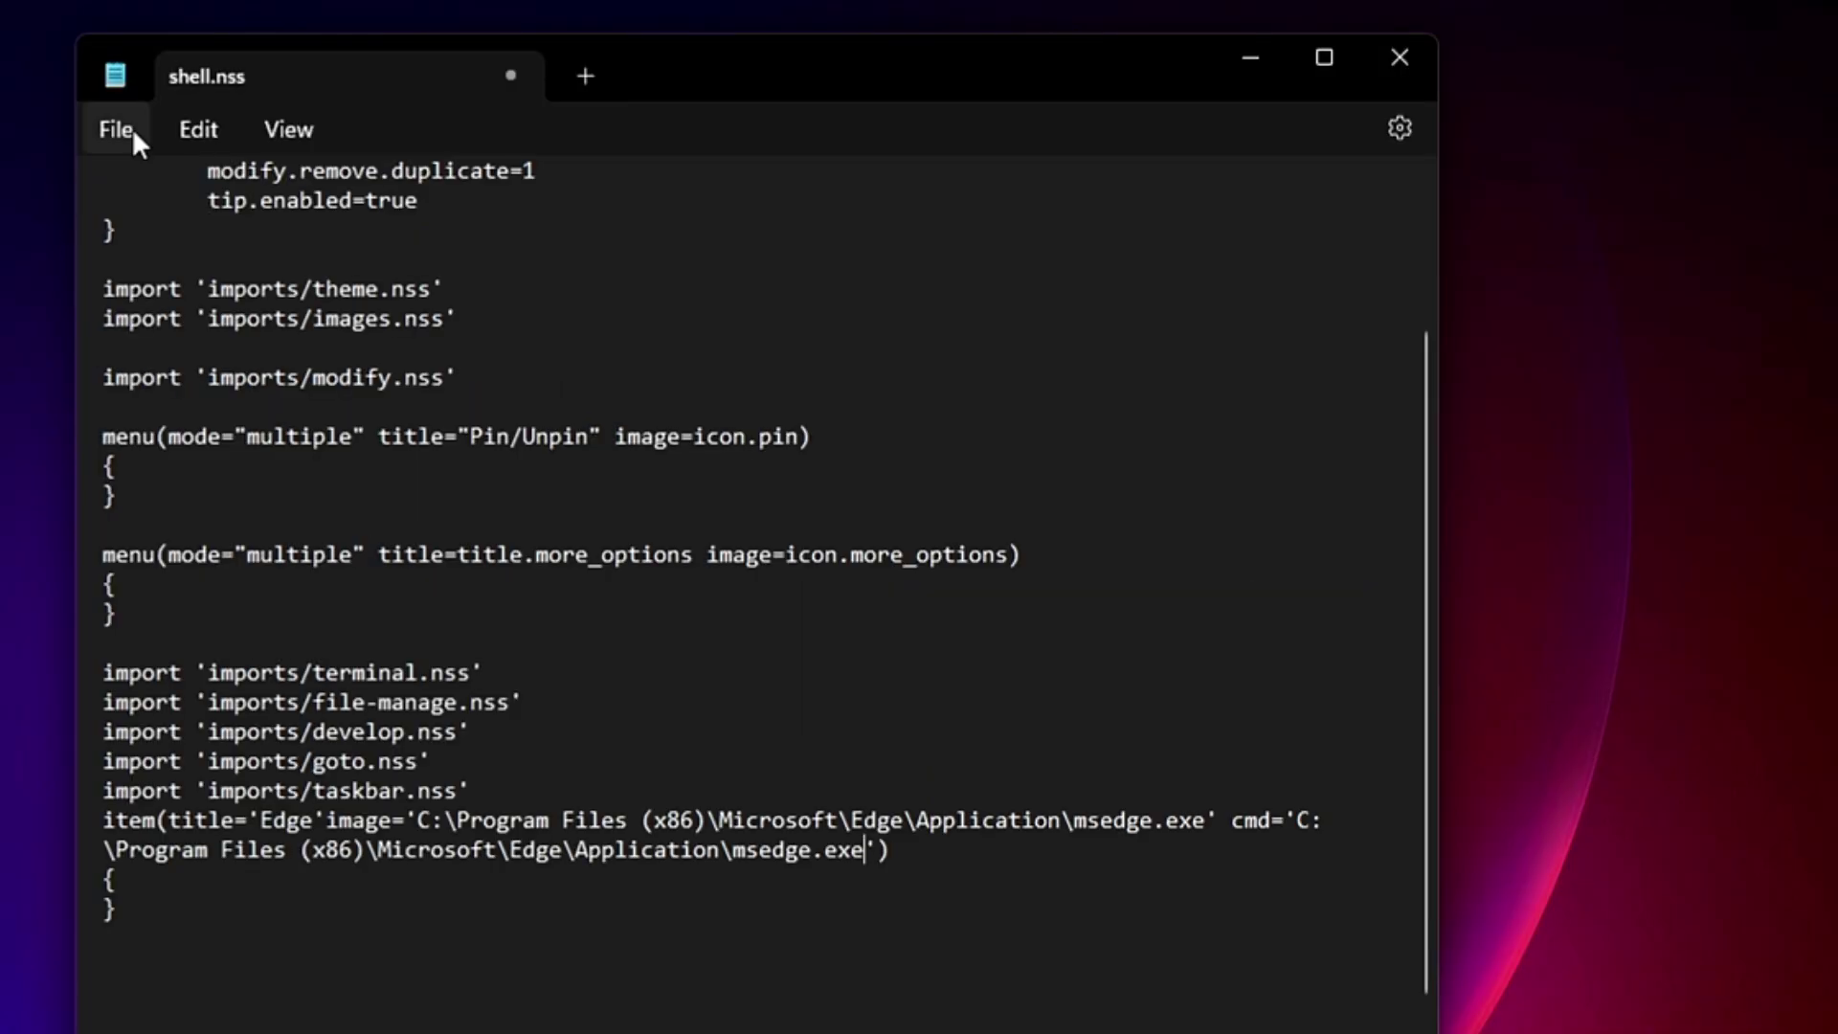
Save shell.nss and open the desktop context menu to check the new Edge entry.
left_click(117, 130)
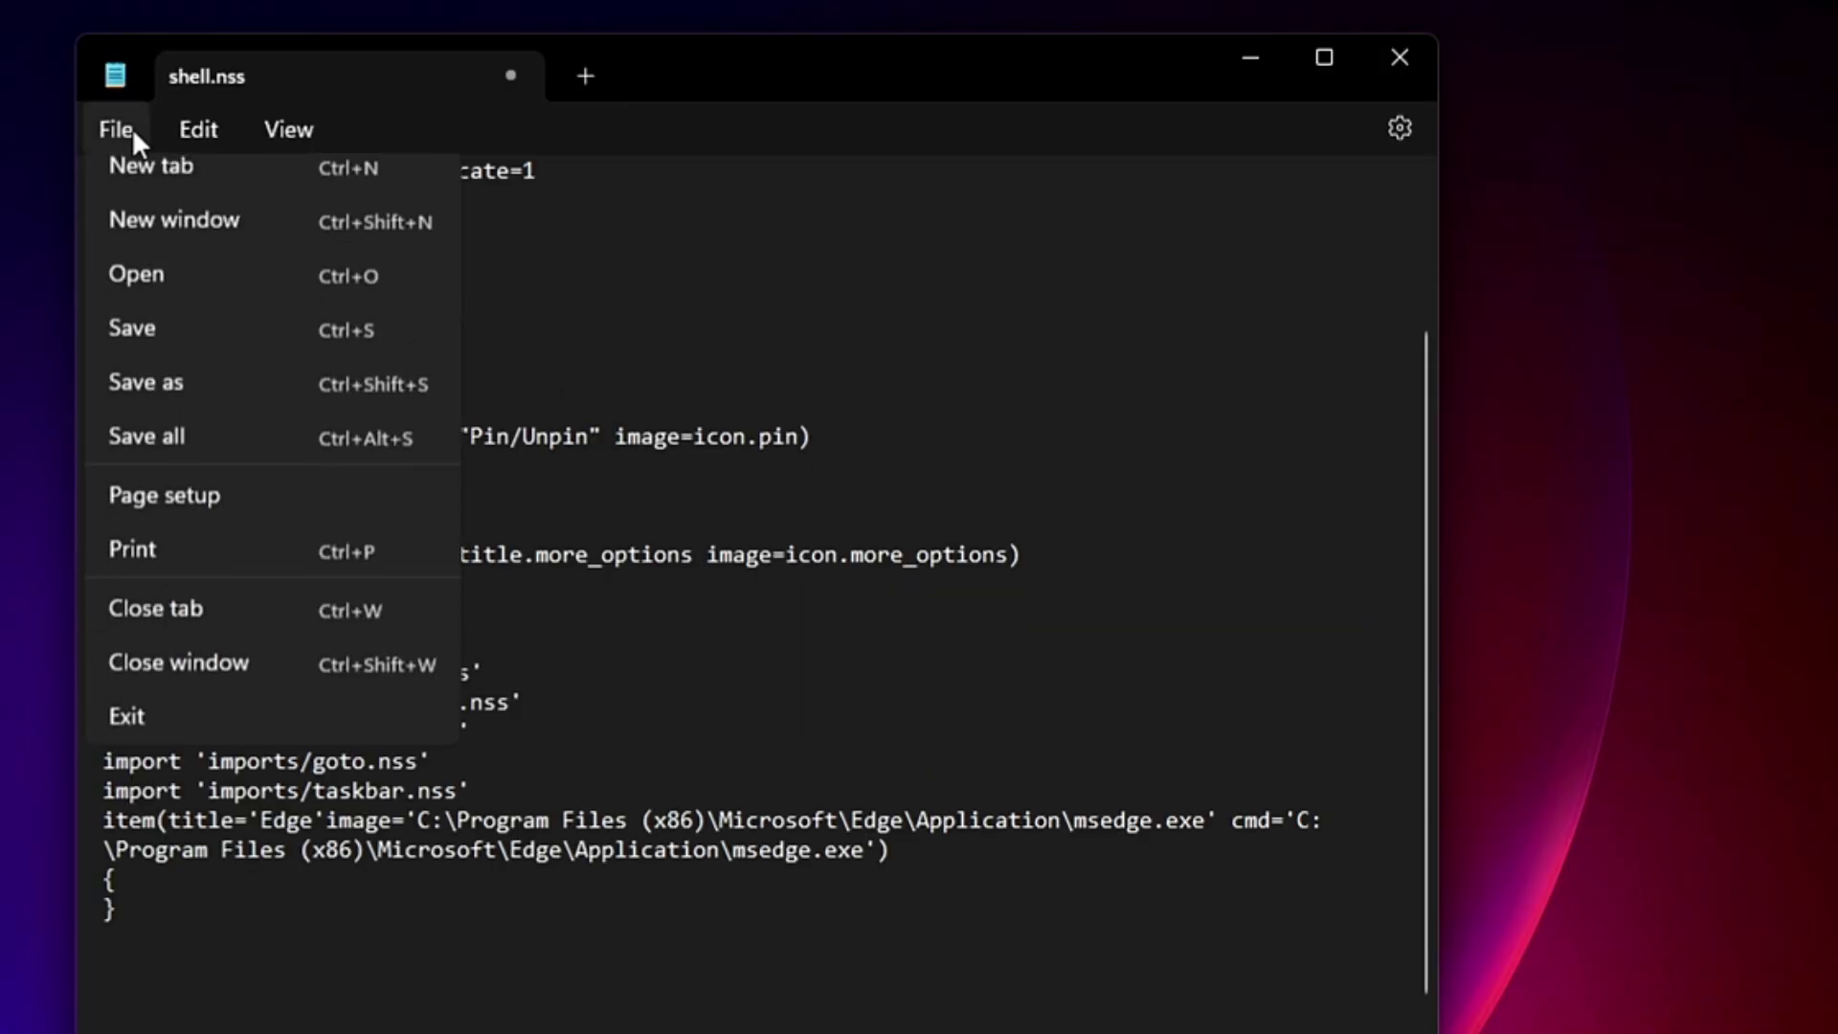
left_click(158, 348)
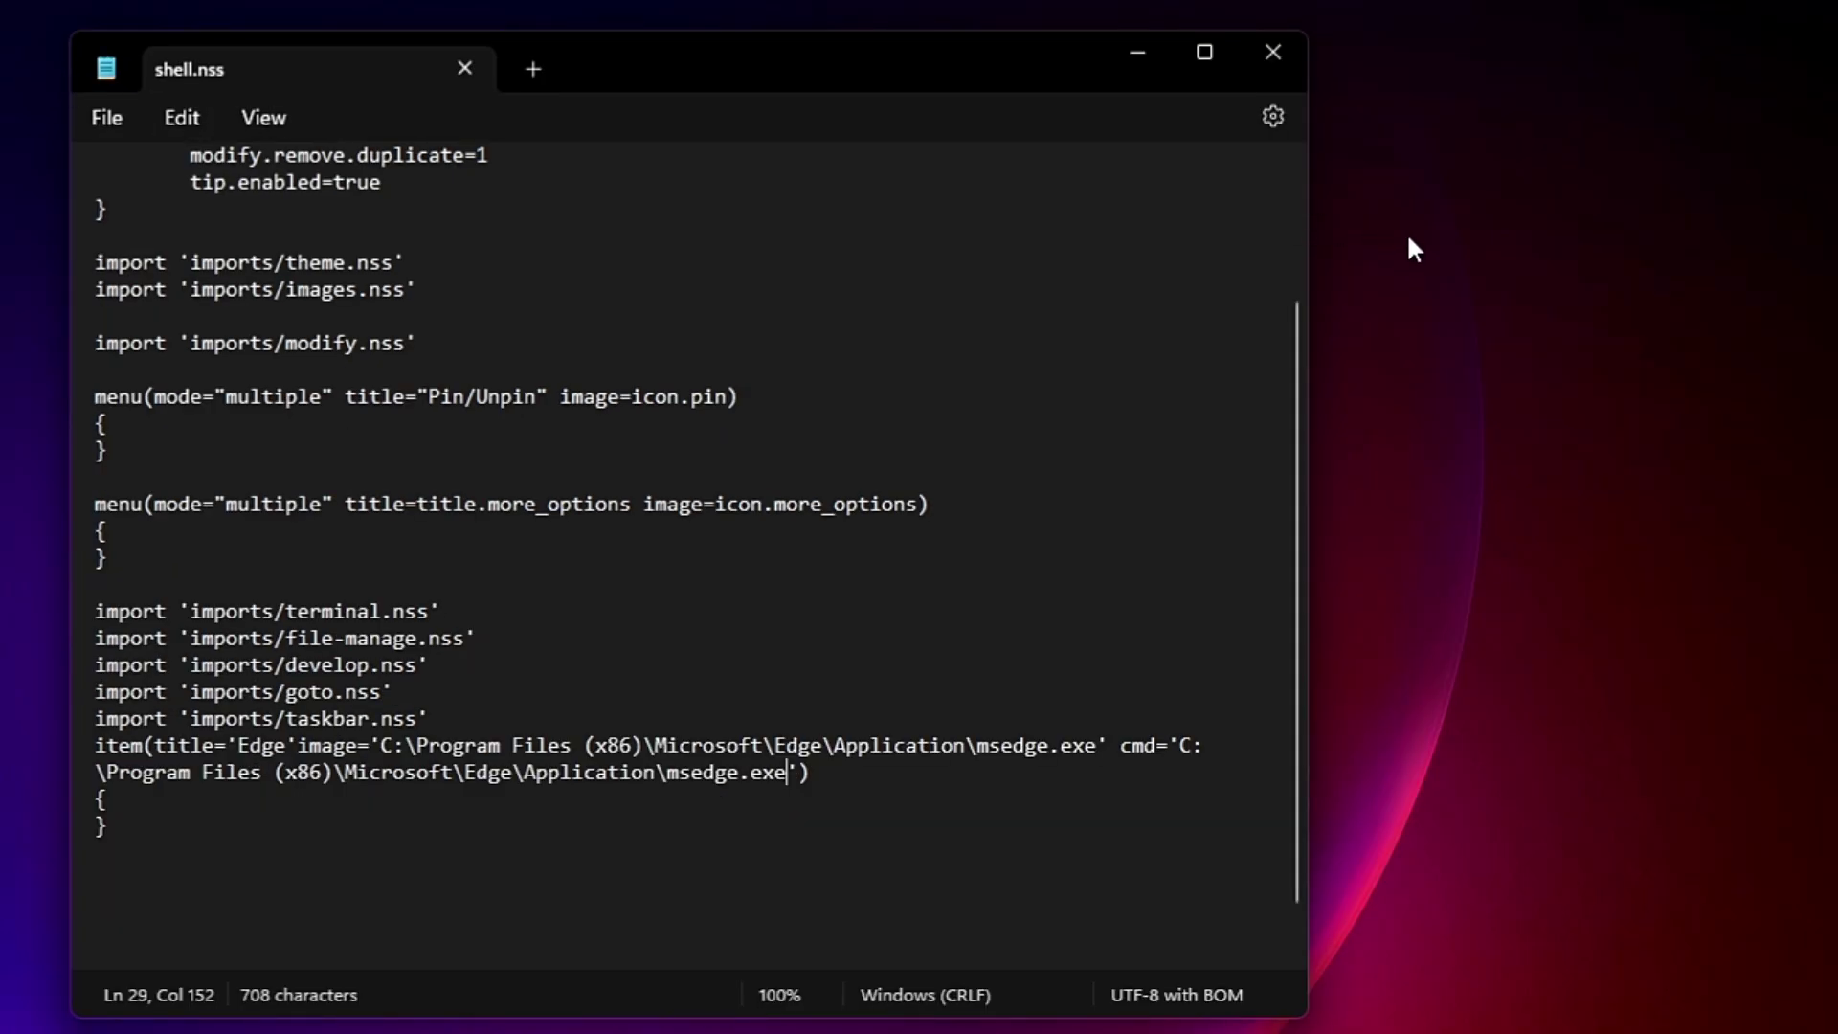
right_click(1408, 241)
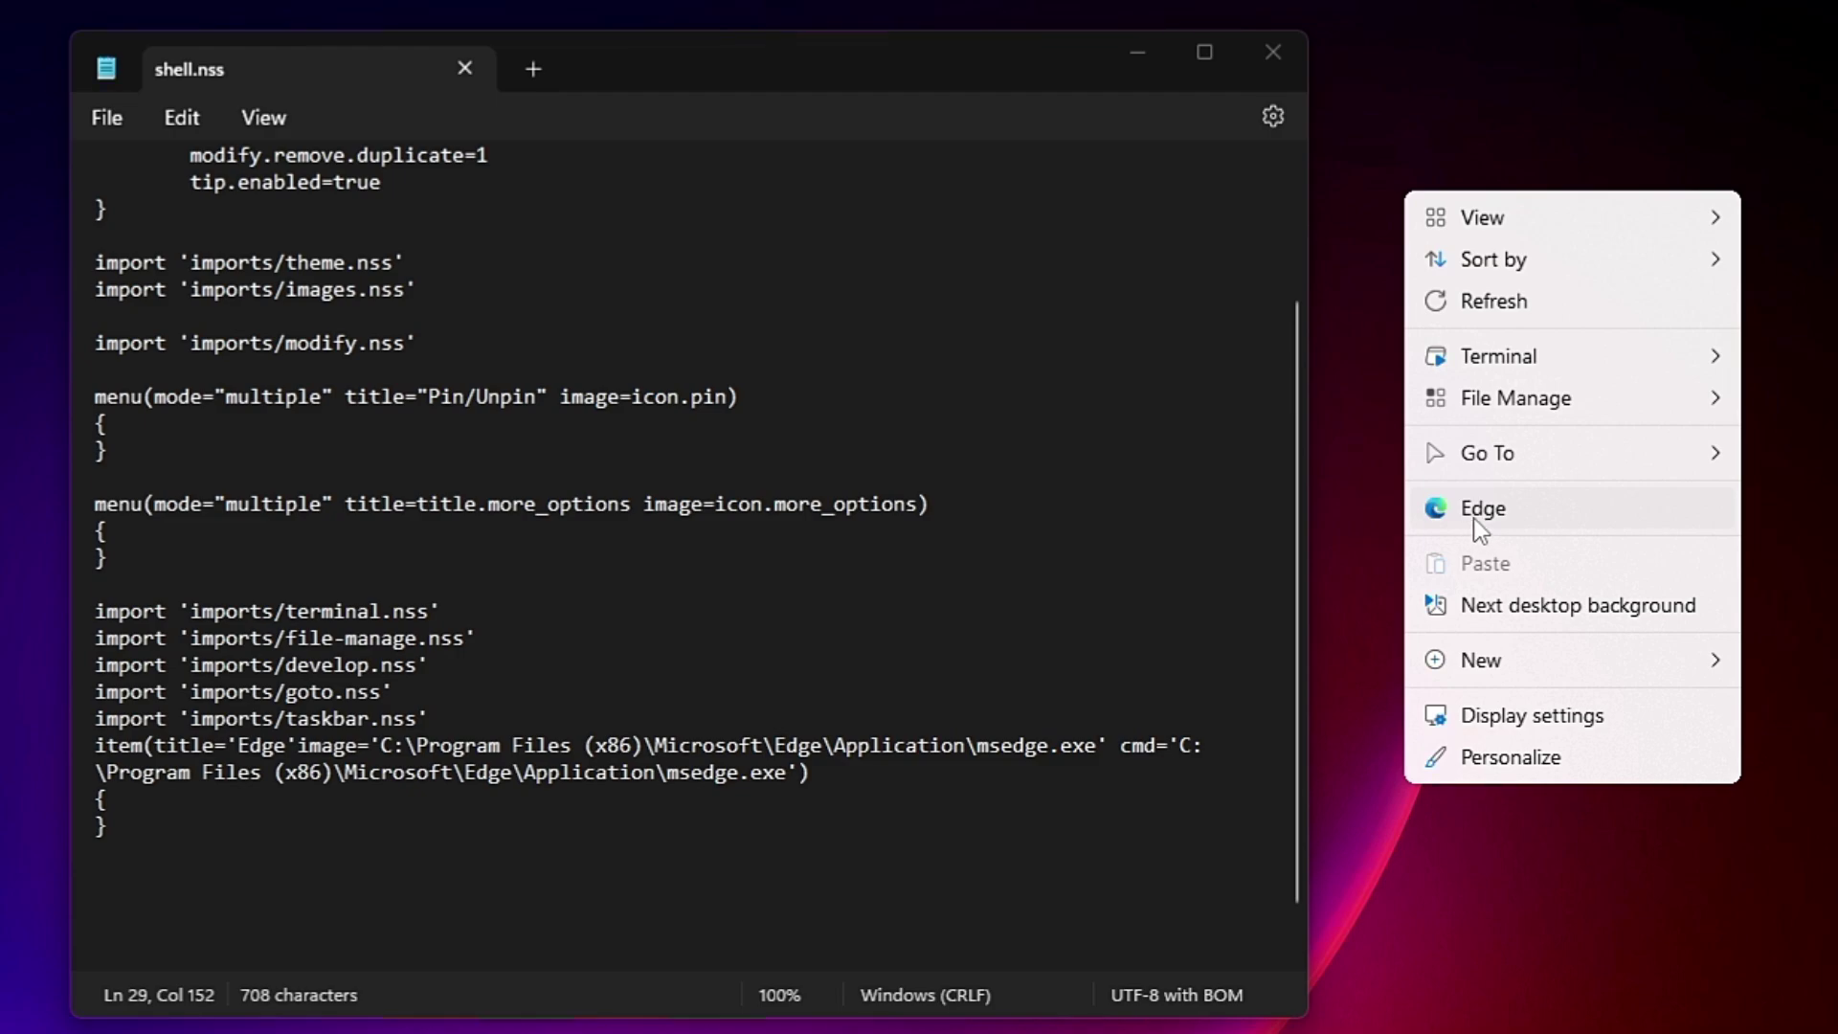
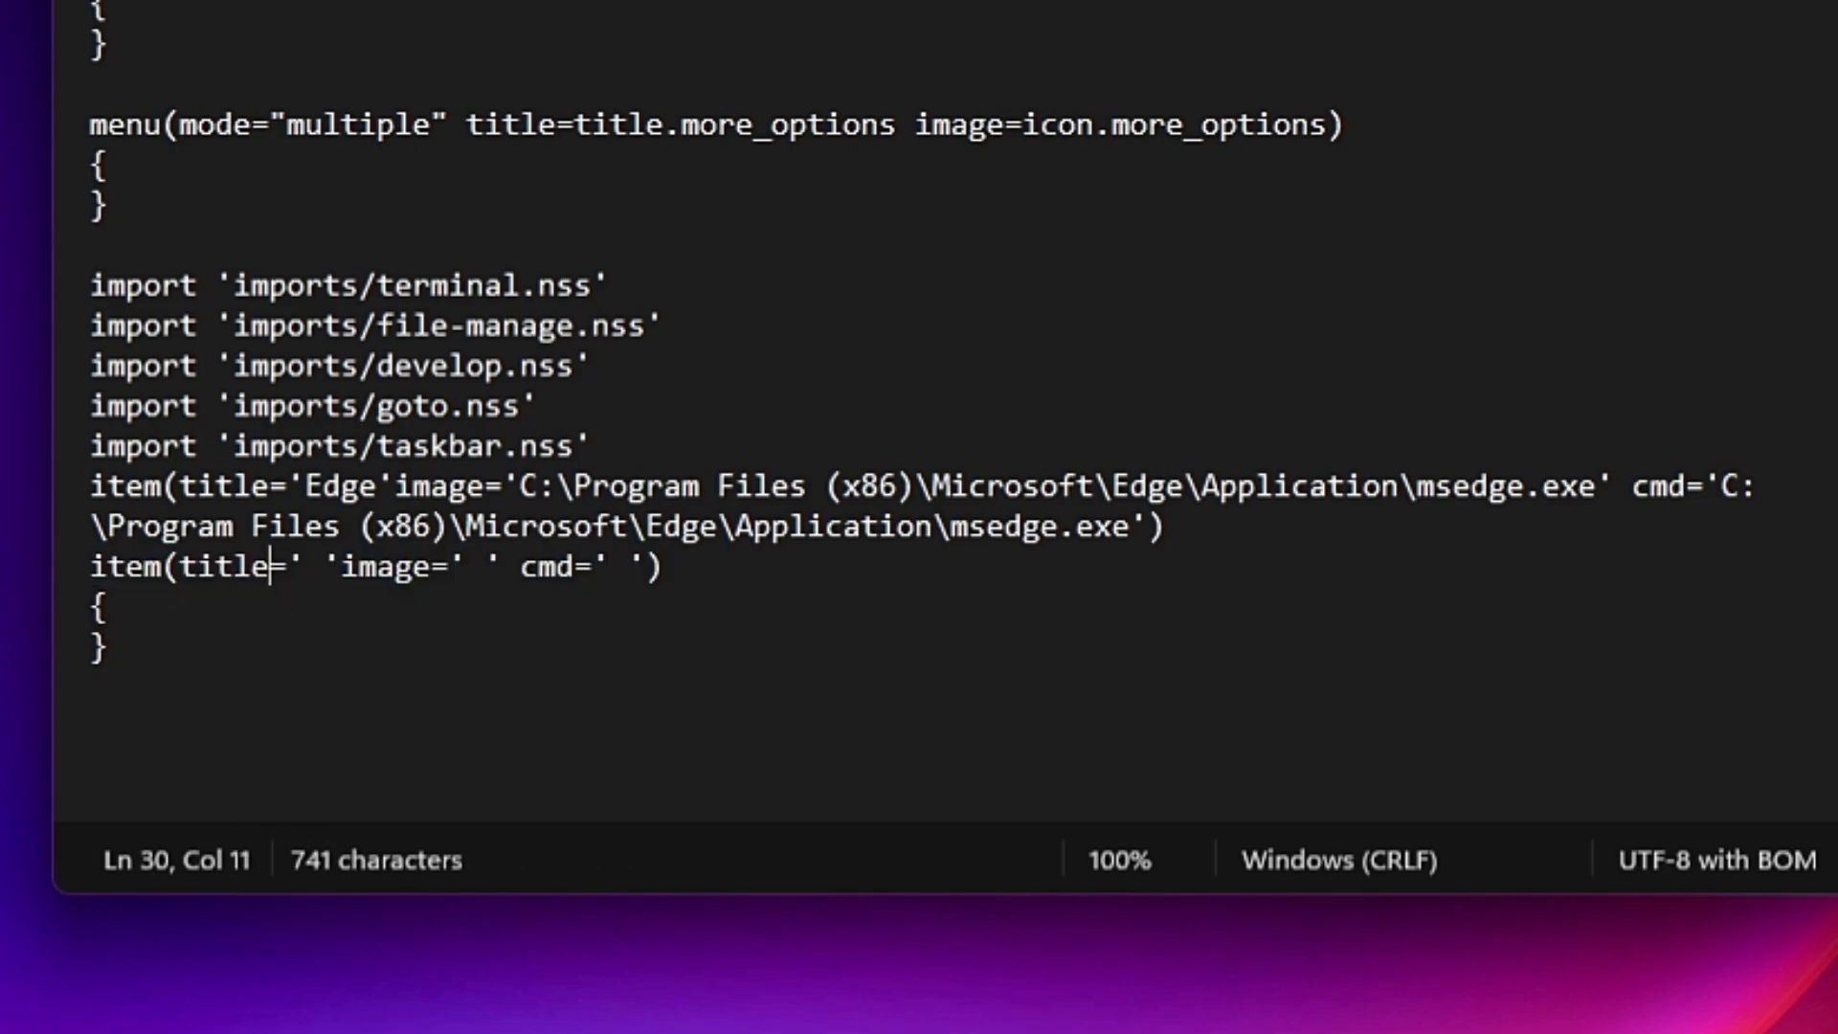
Examine the blank item's title and image fields in shell.nss and the Microsoft Edge shortcut's target path in its properties.
left_click(308, 575)
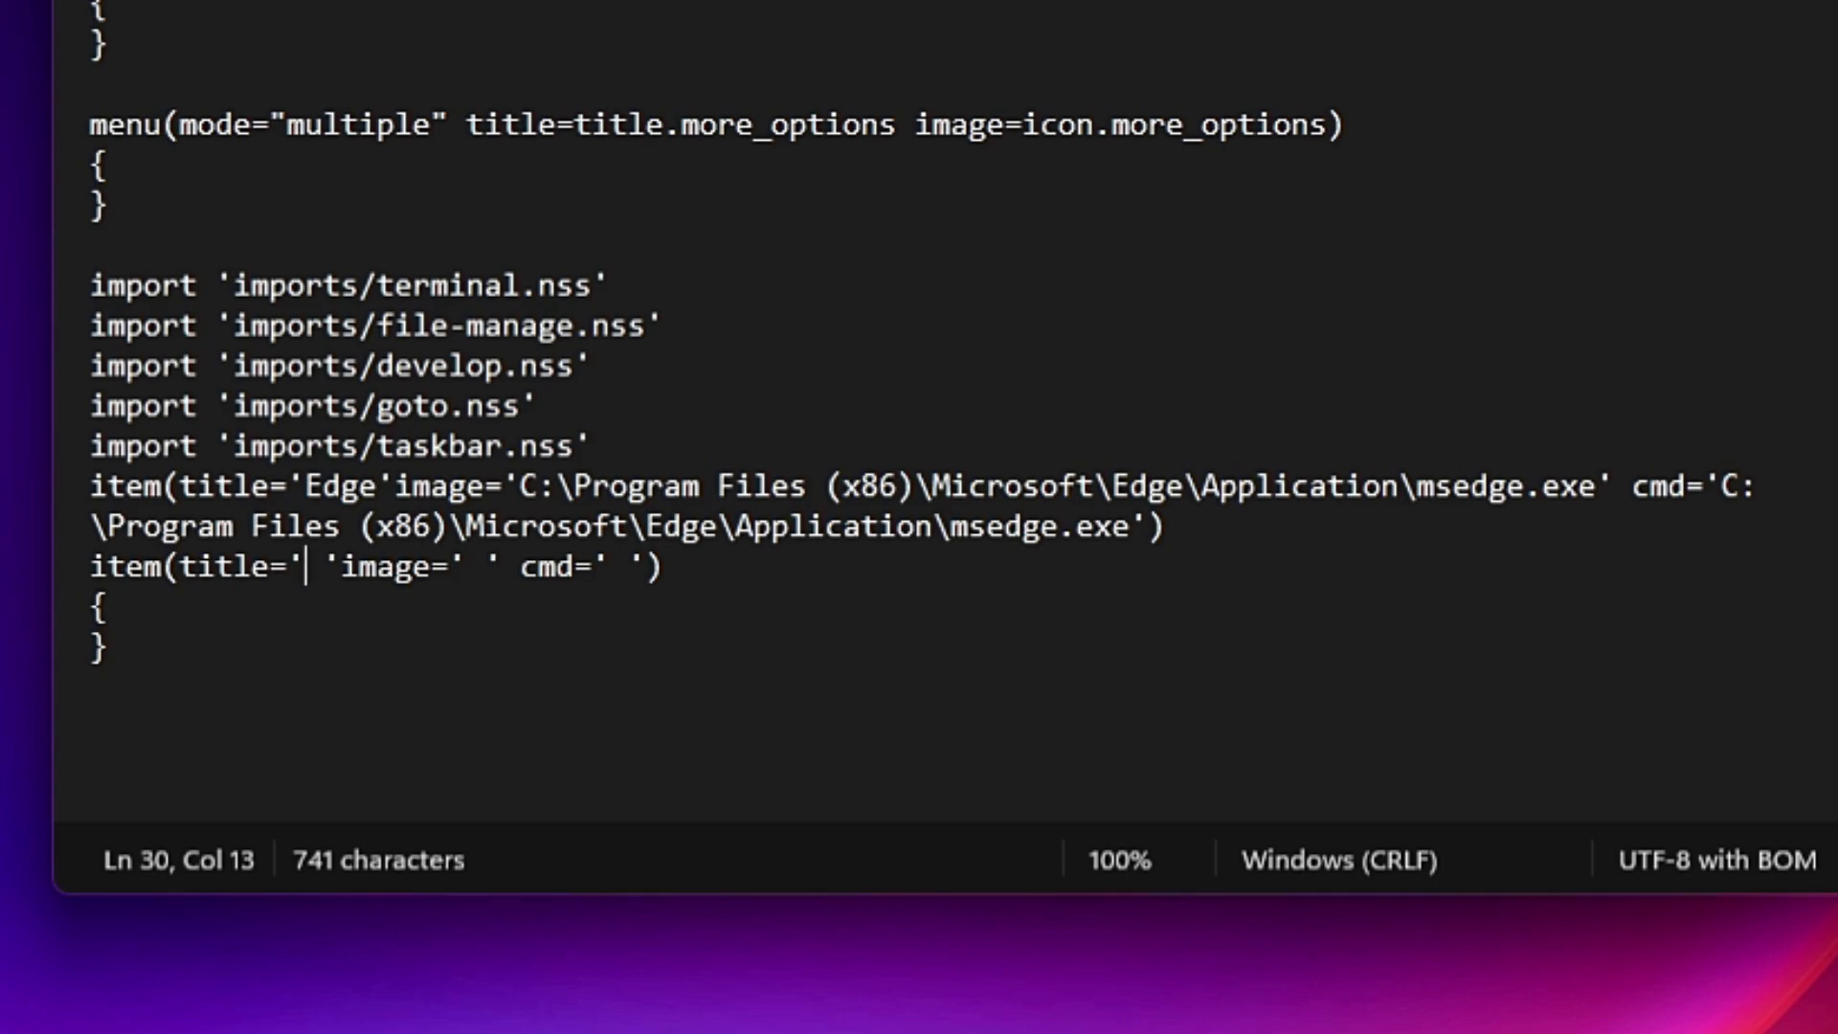
left_click(487, 566)
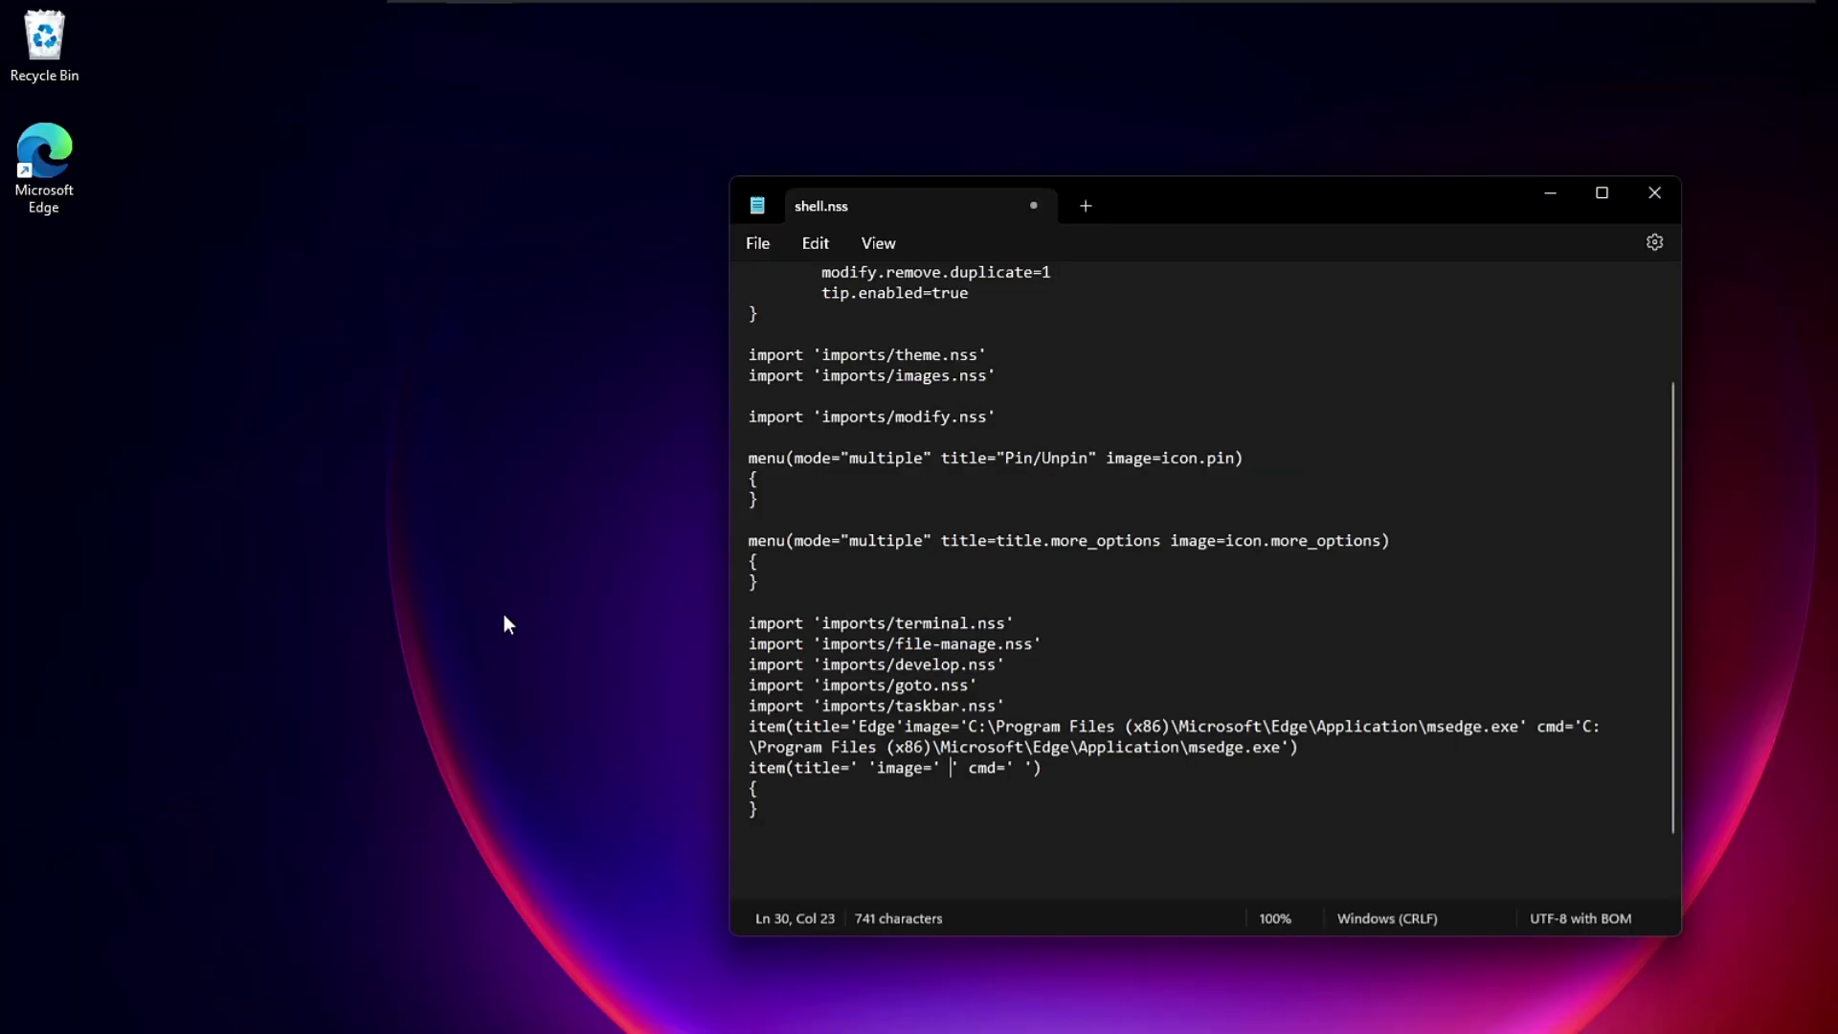
right_click(74, 172)
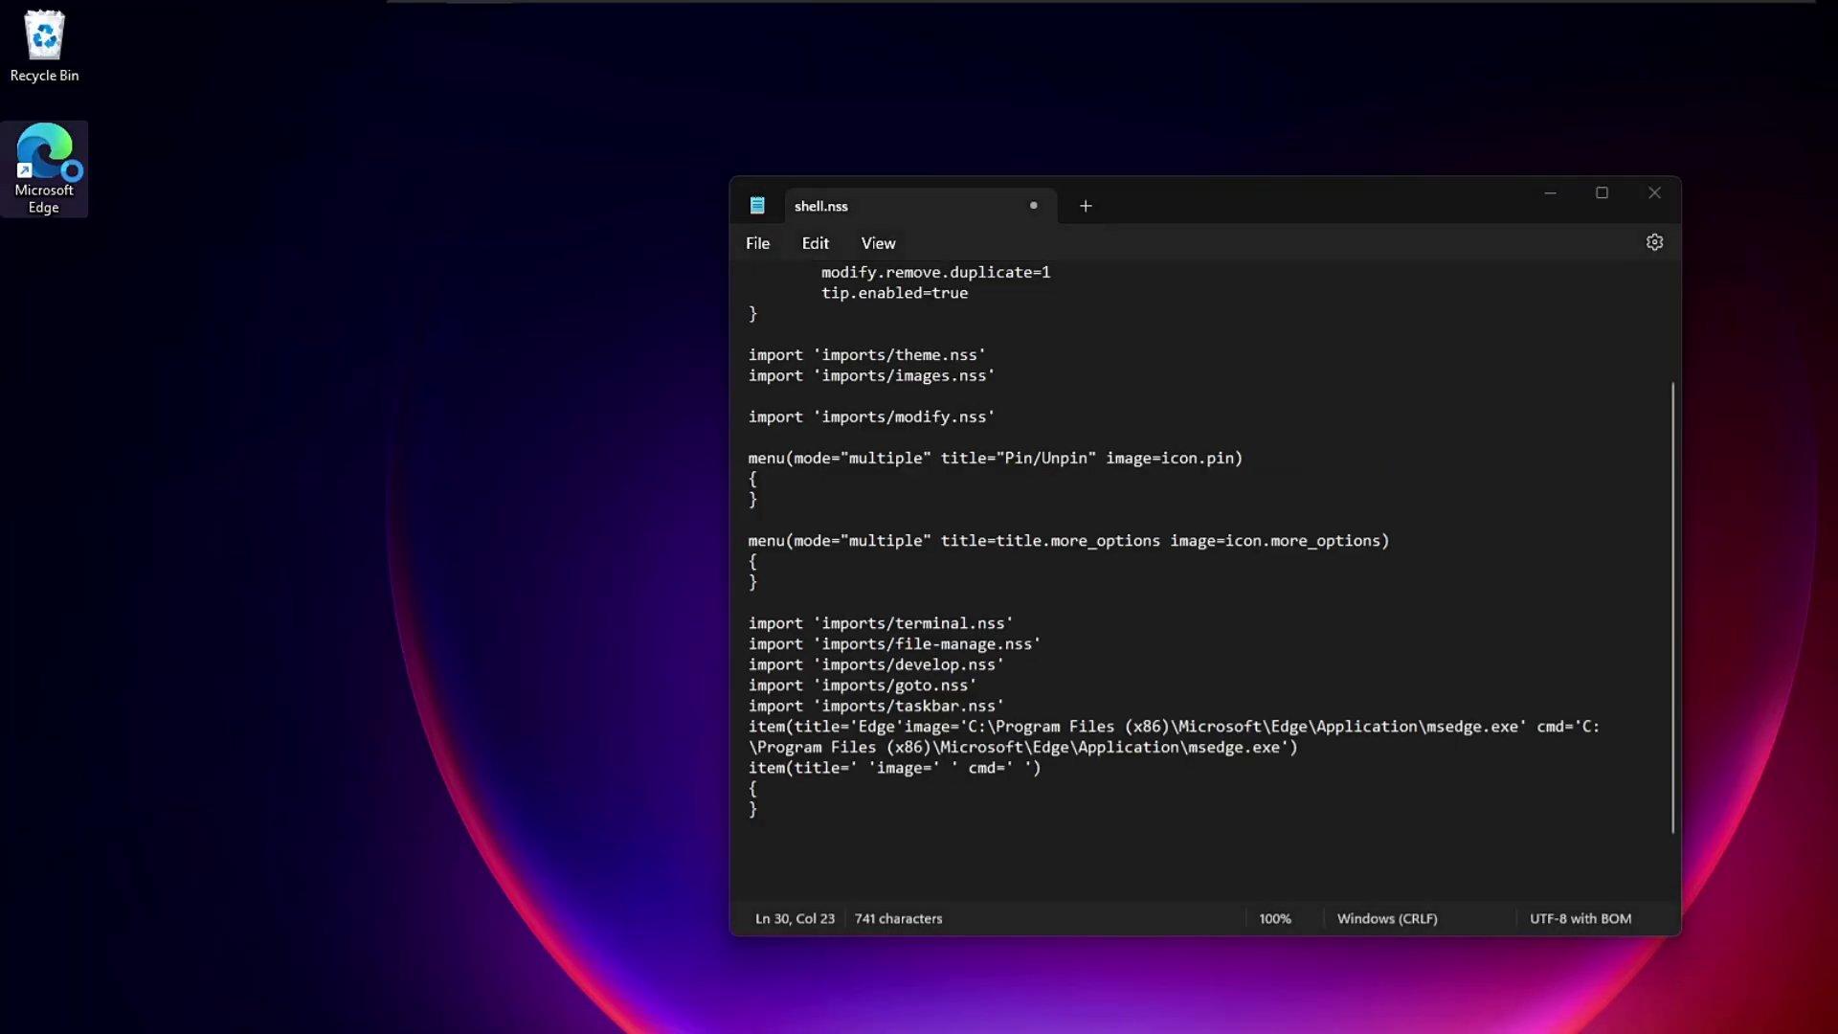
left_click(181, 813)
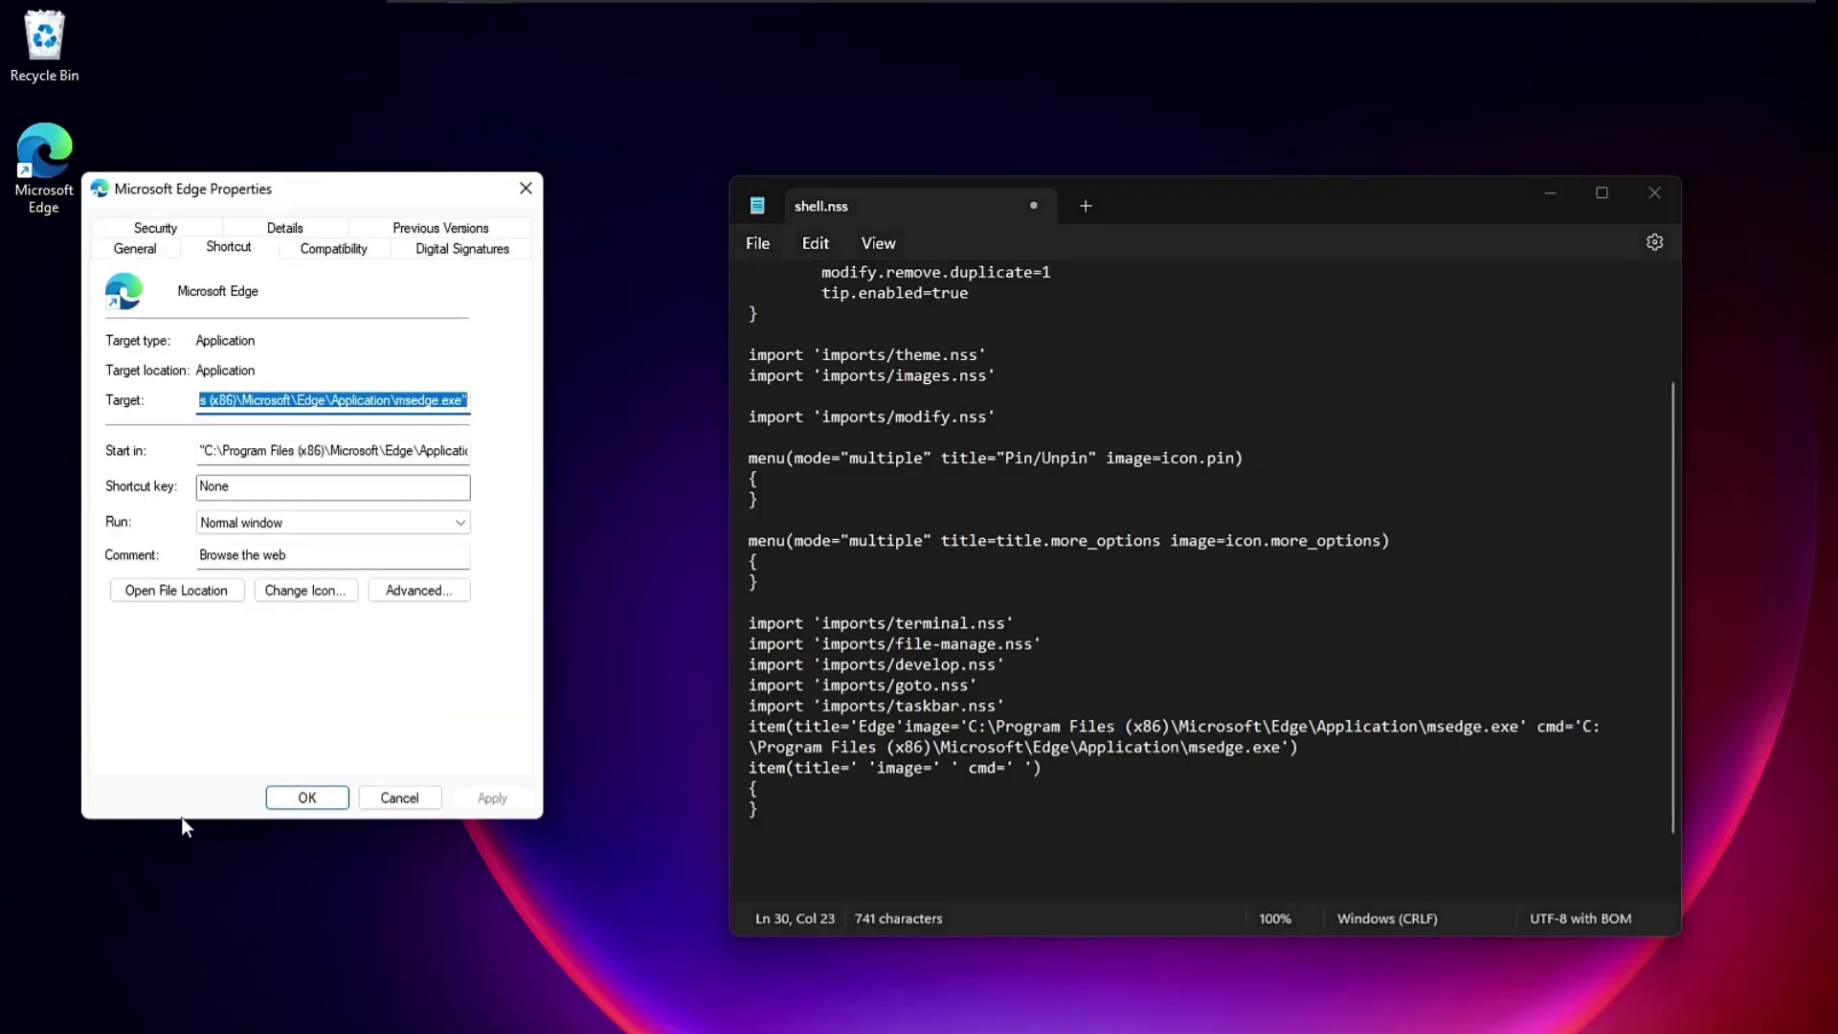
left_click(375, 399)
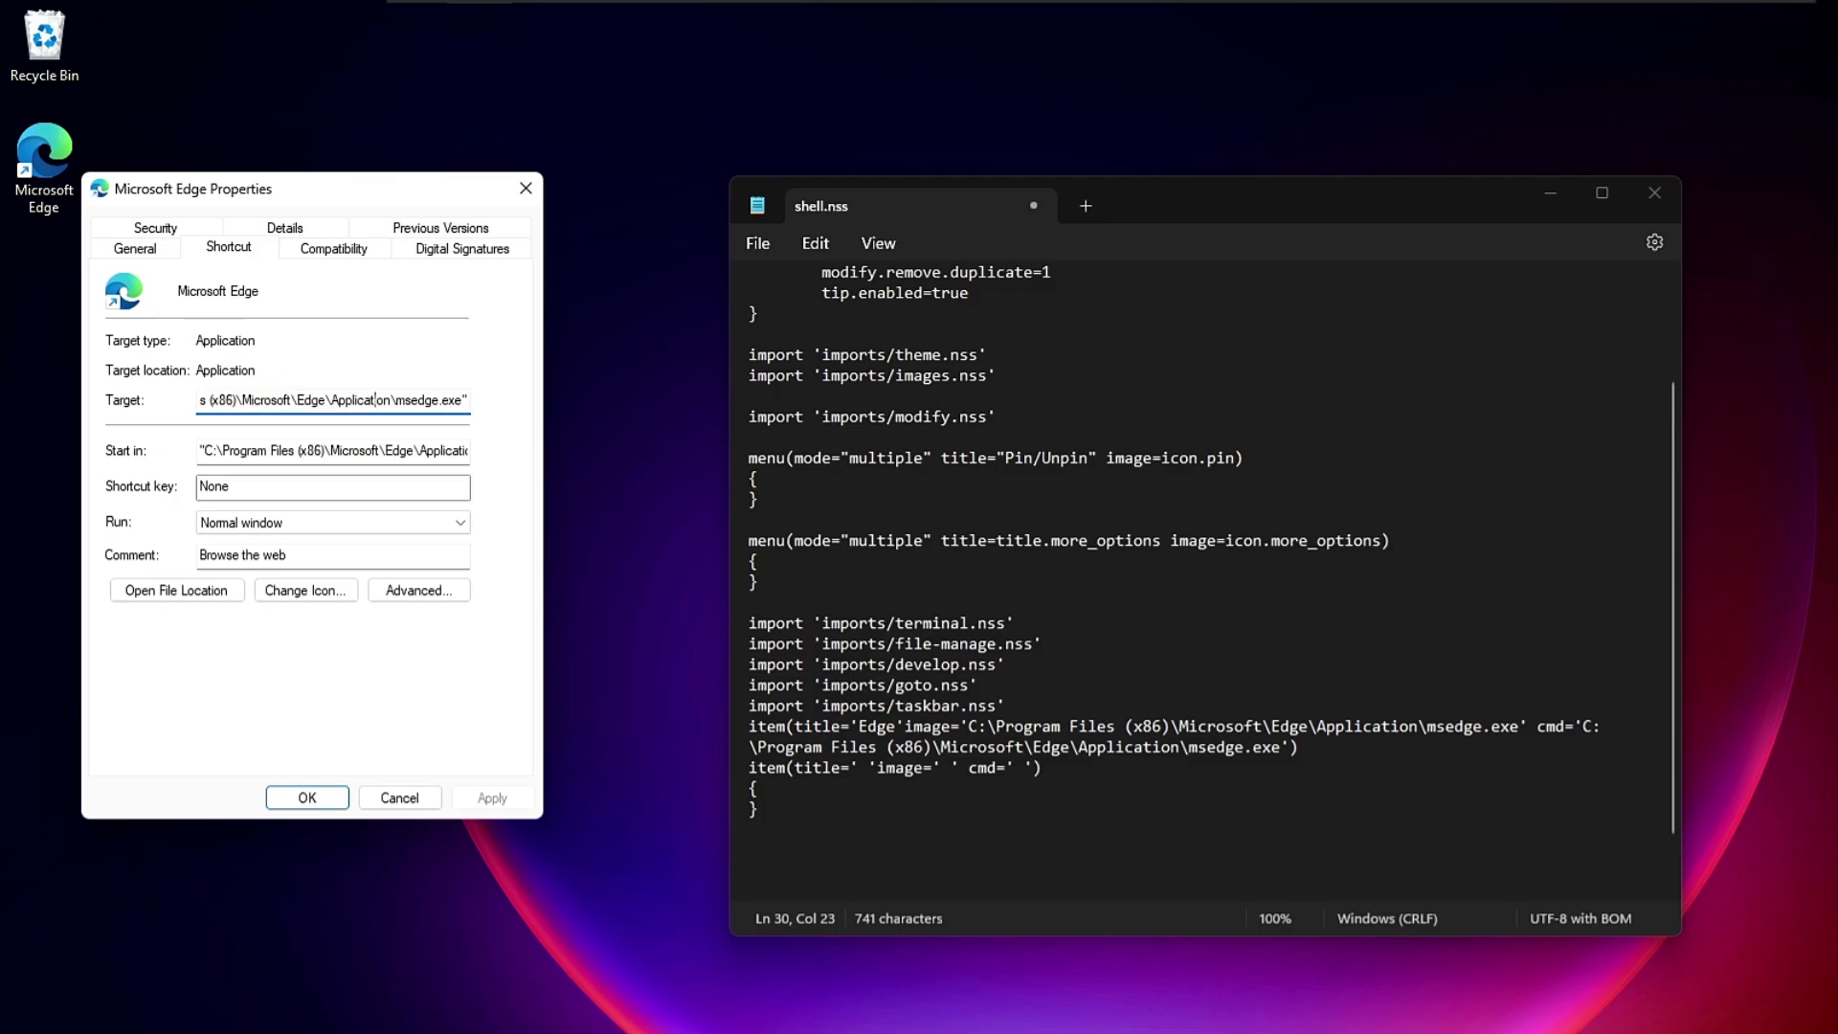
left_click_drag(465, 399, 198, 399)
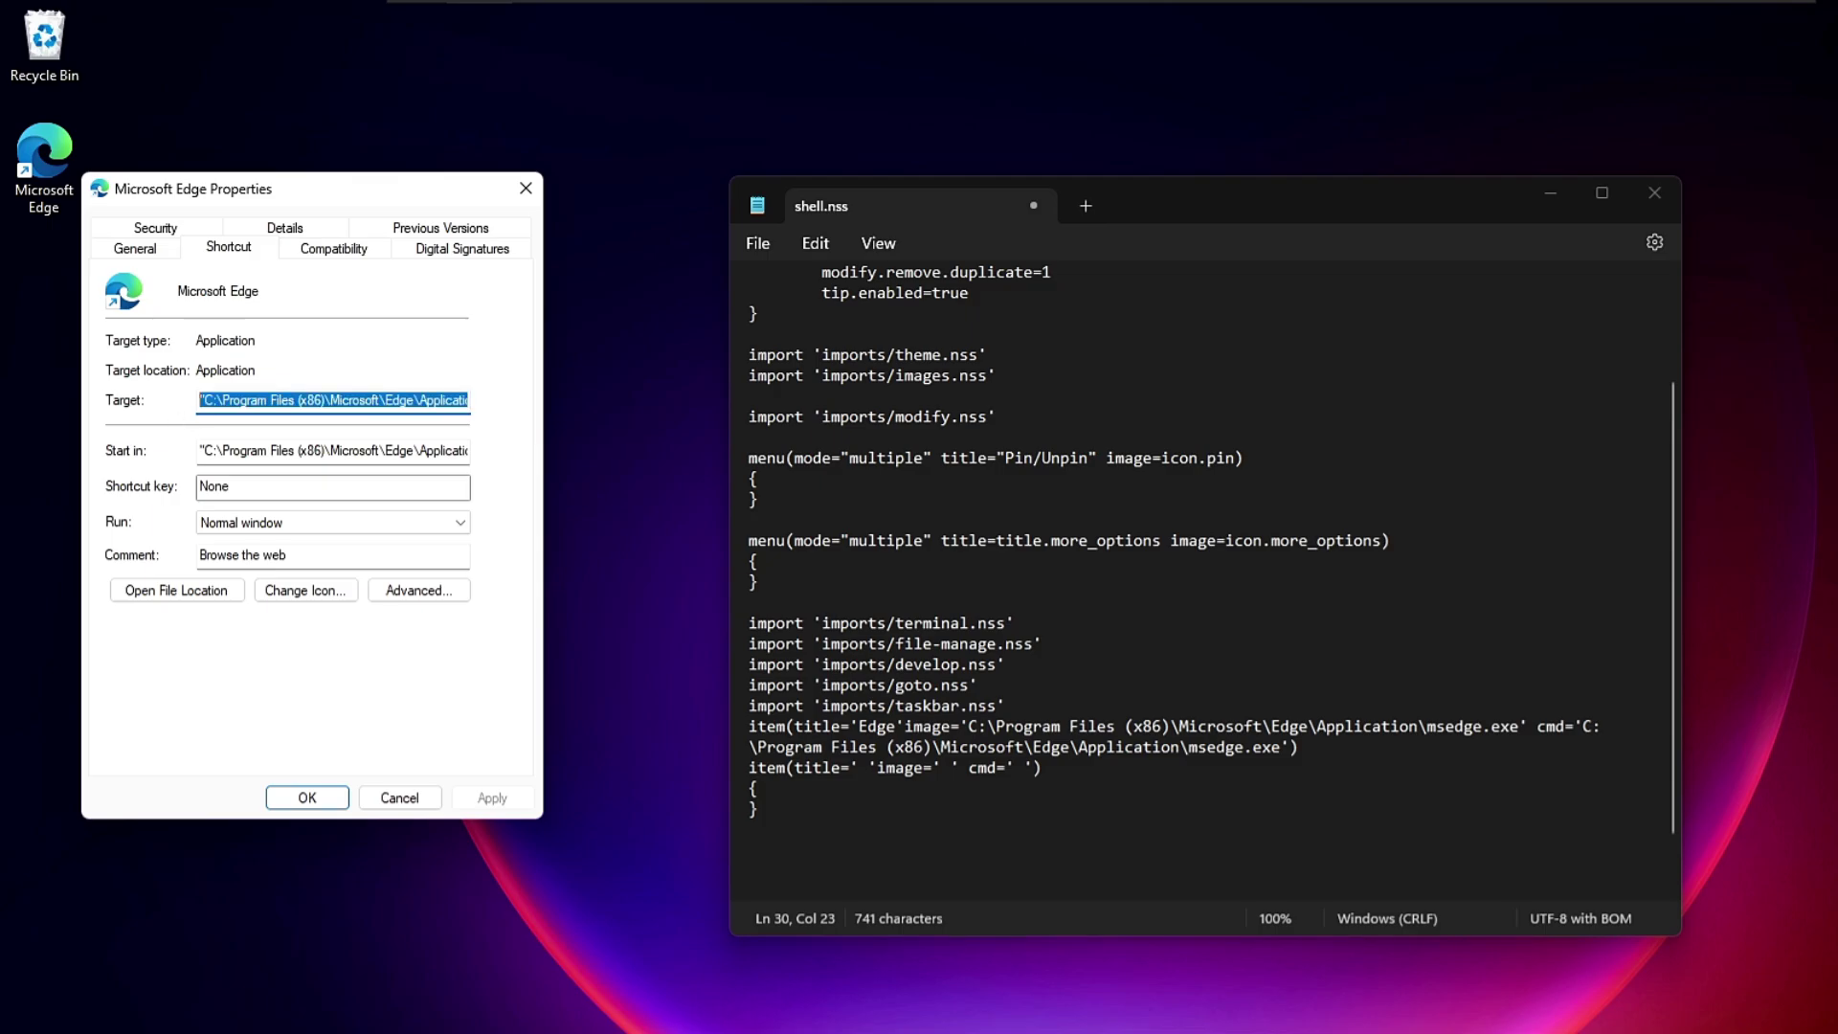
left_click(526, 190)
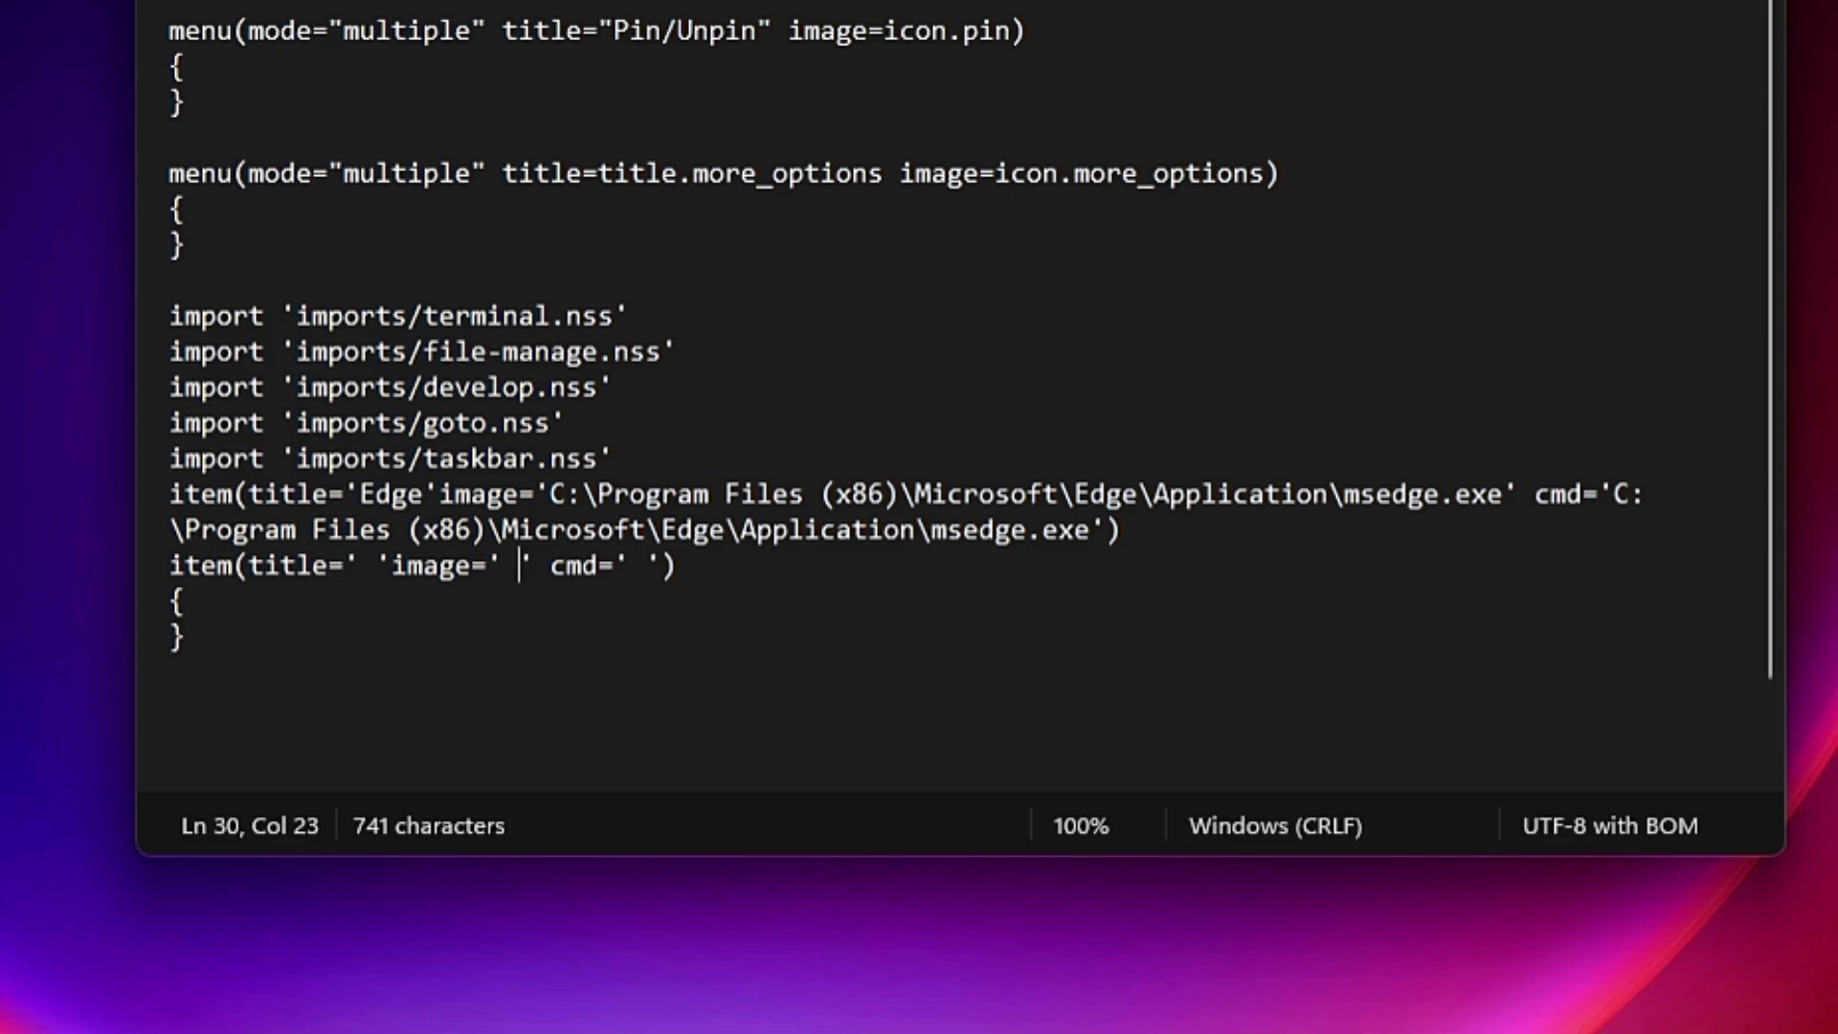
left_click(1013, 767)
right_click(627, 576)
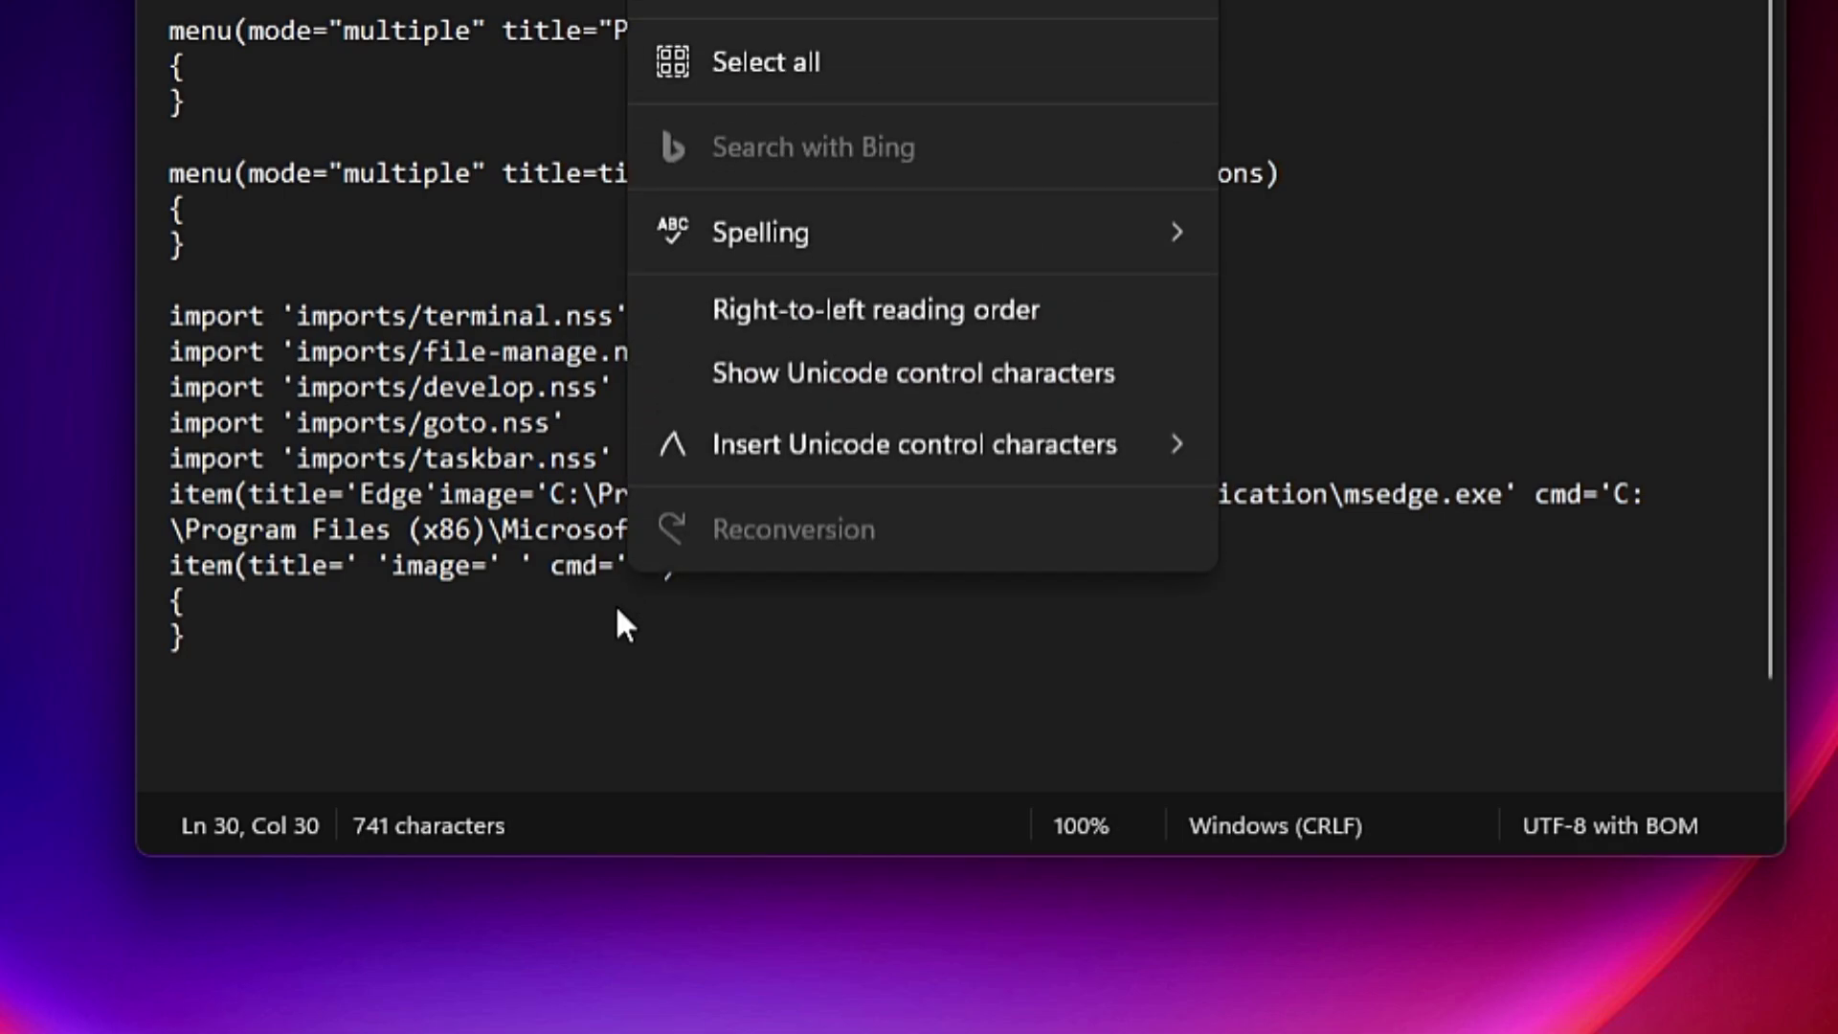
key("Escape")
key("Left")
key("Left")
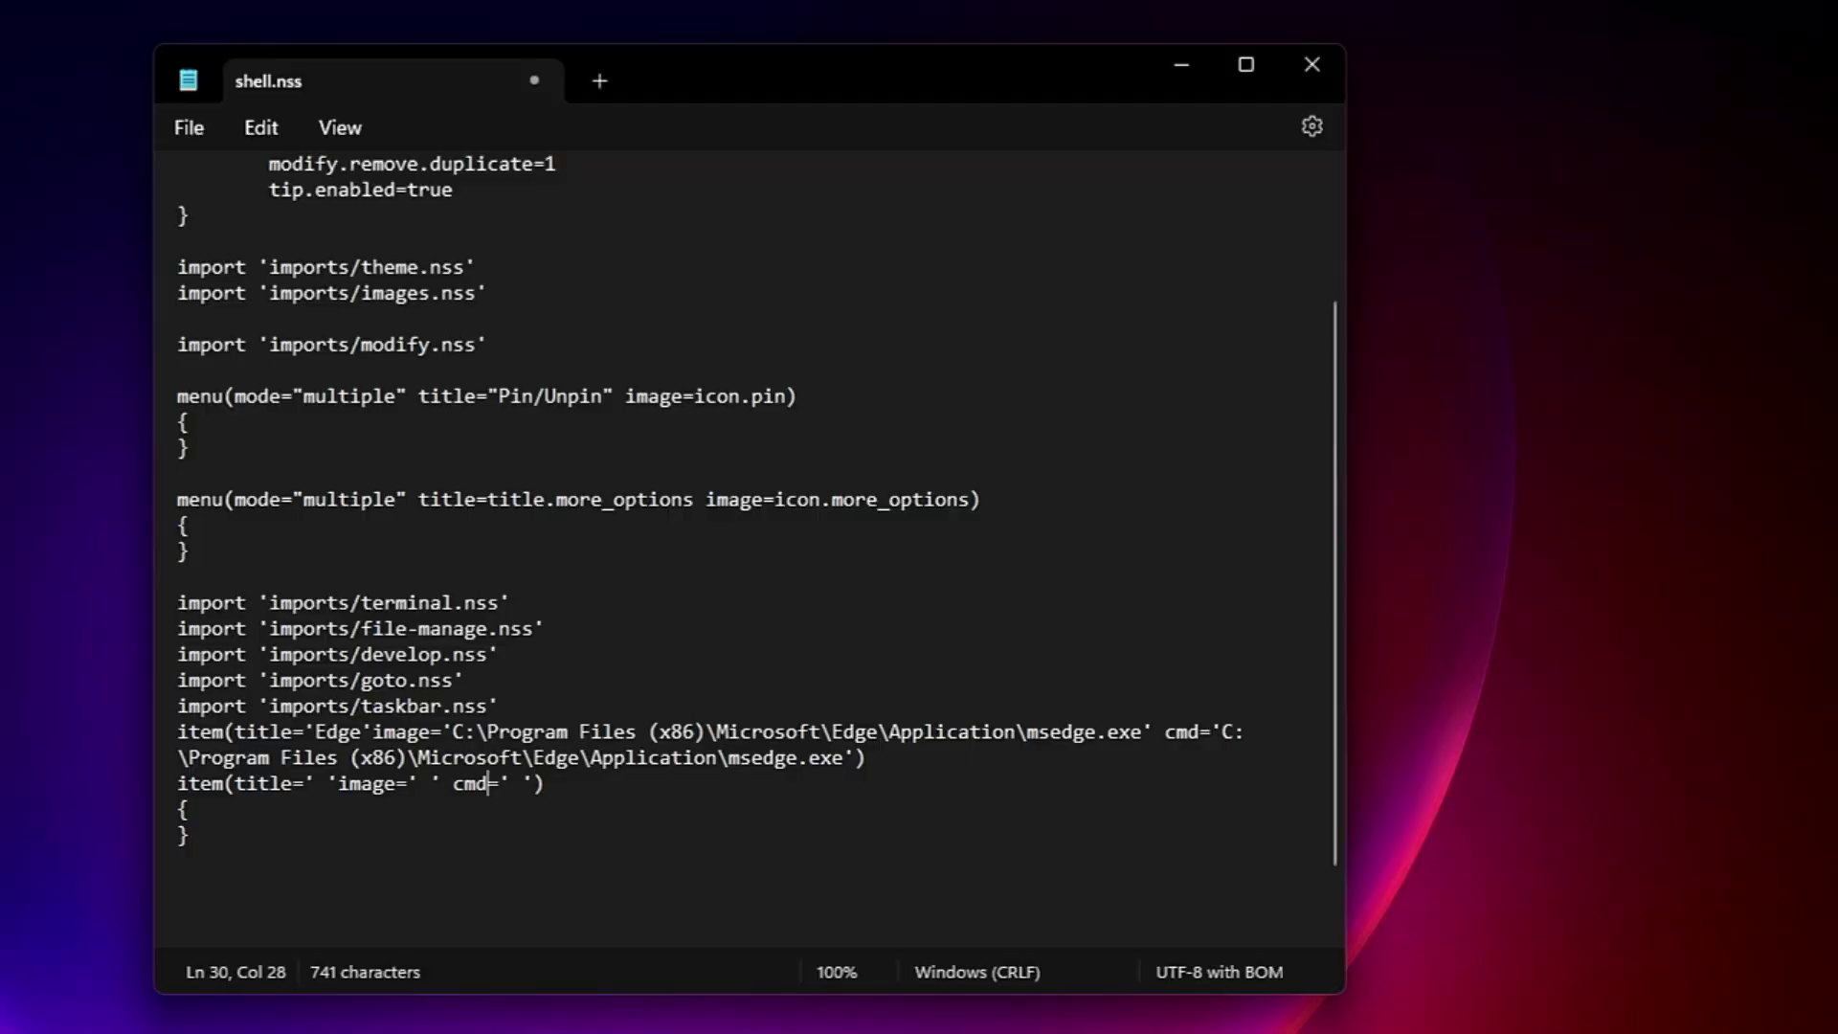
left_click(187, 133)
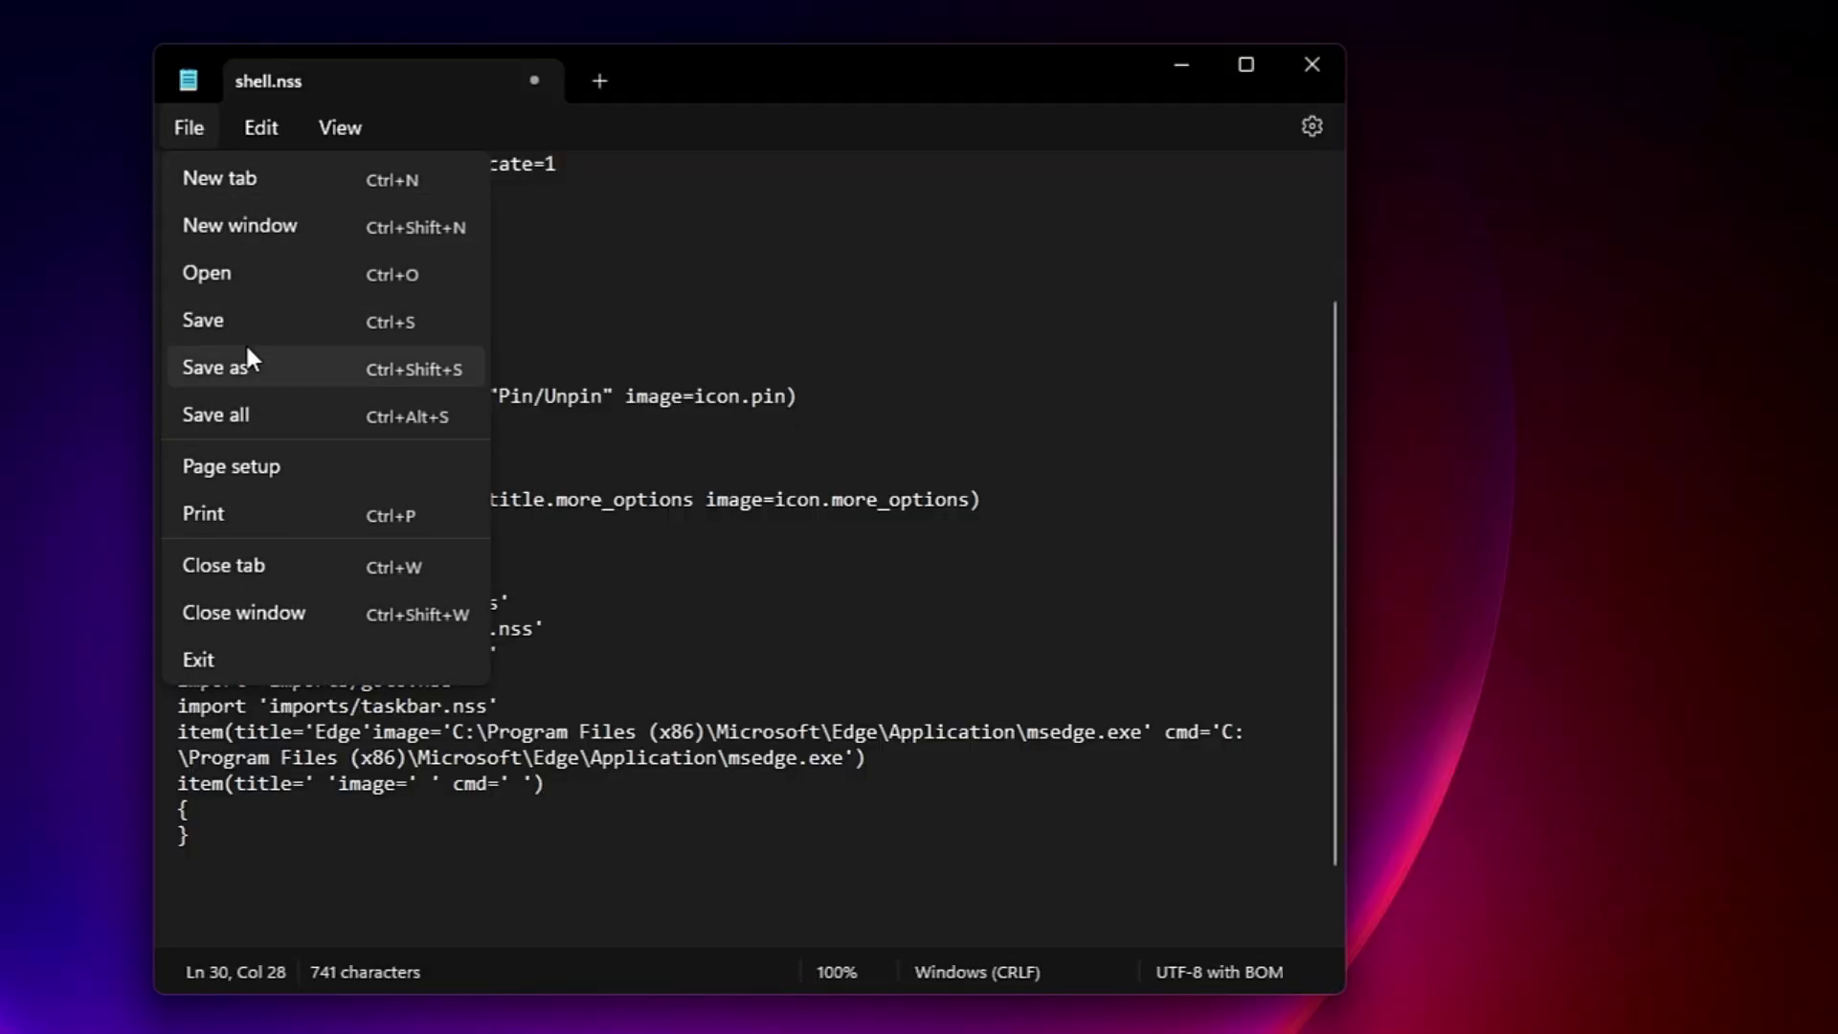
left_click(766, 446)
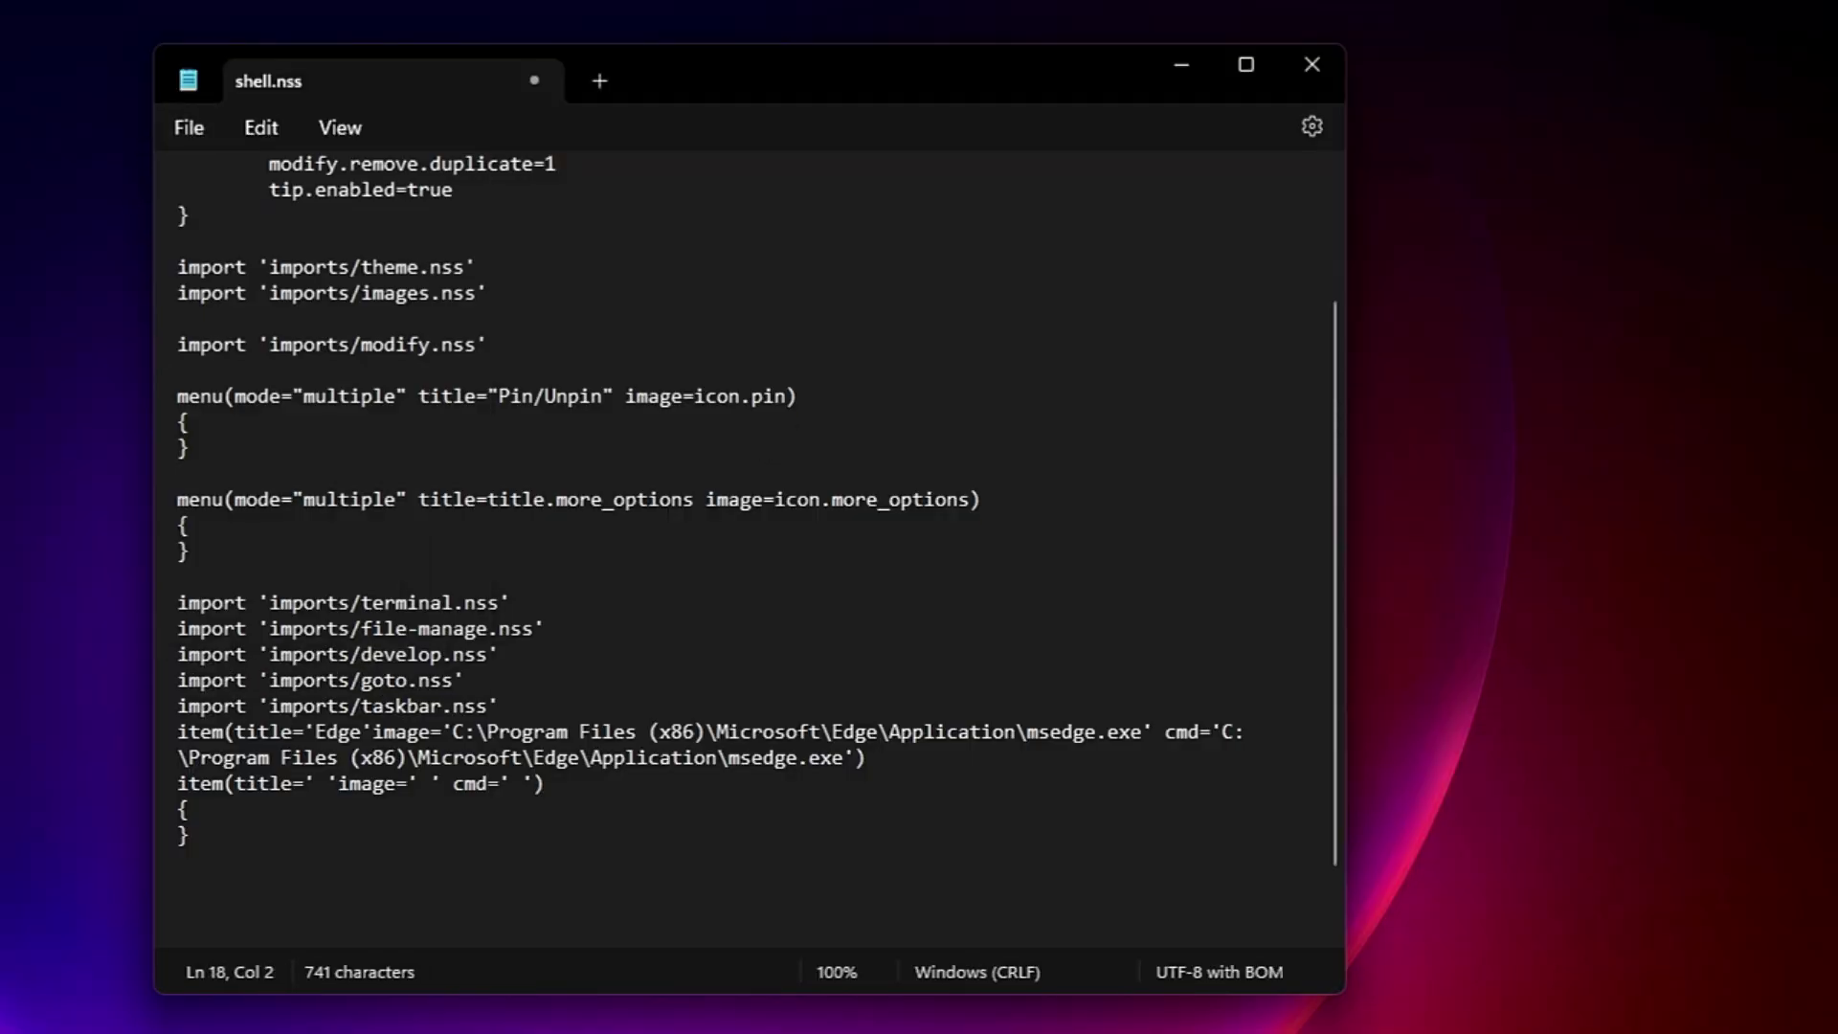
Delete the blank item(title=' 'image=' ' cmd=' ') line below the Edge item in shell.nss.
left_click(180, 781)
key("shift+End")
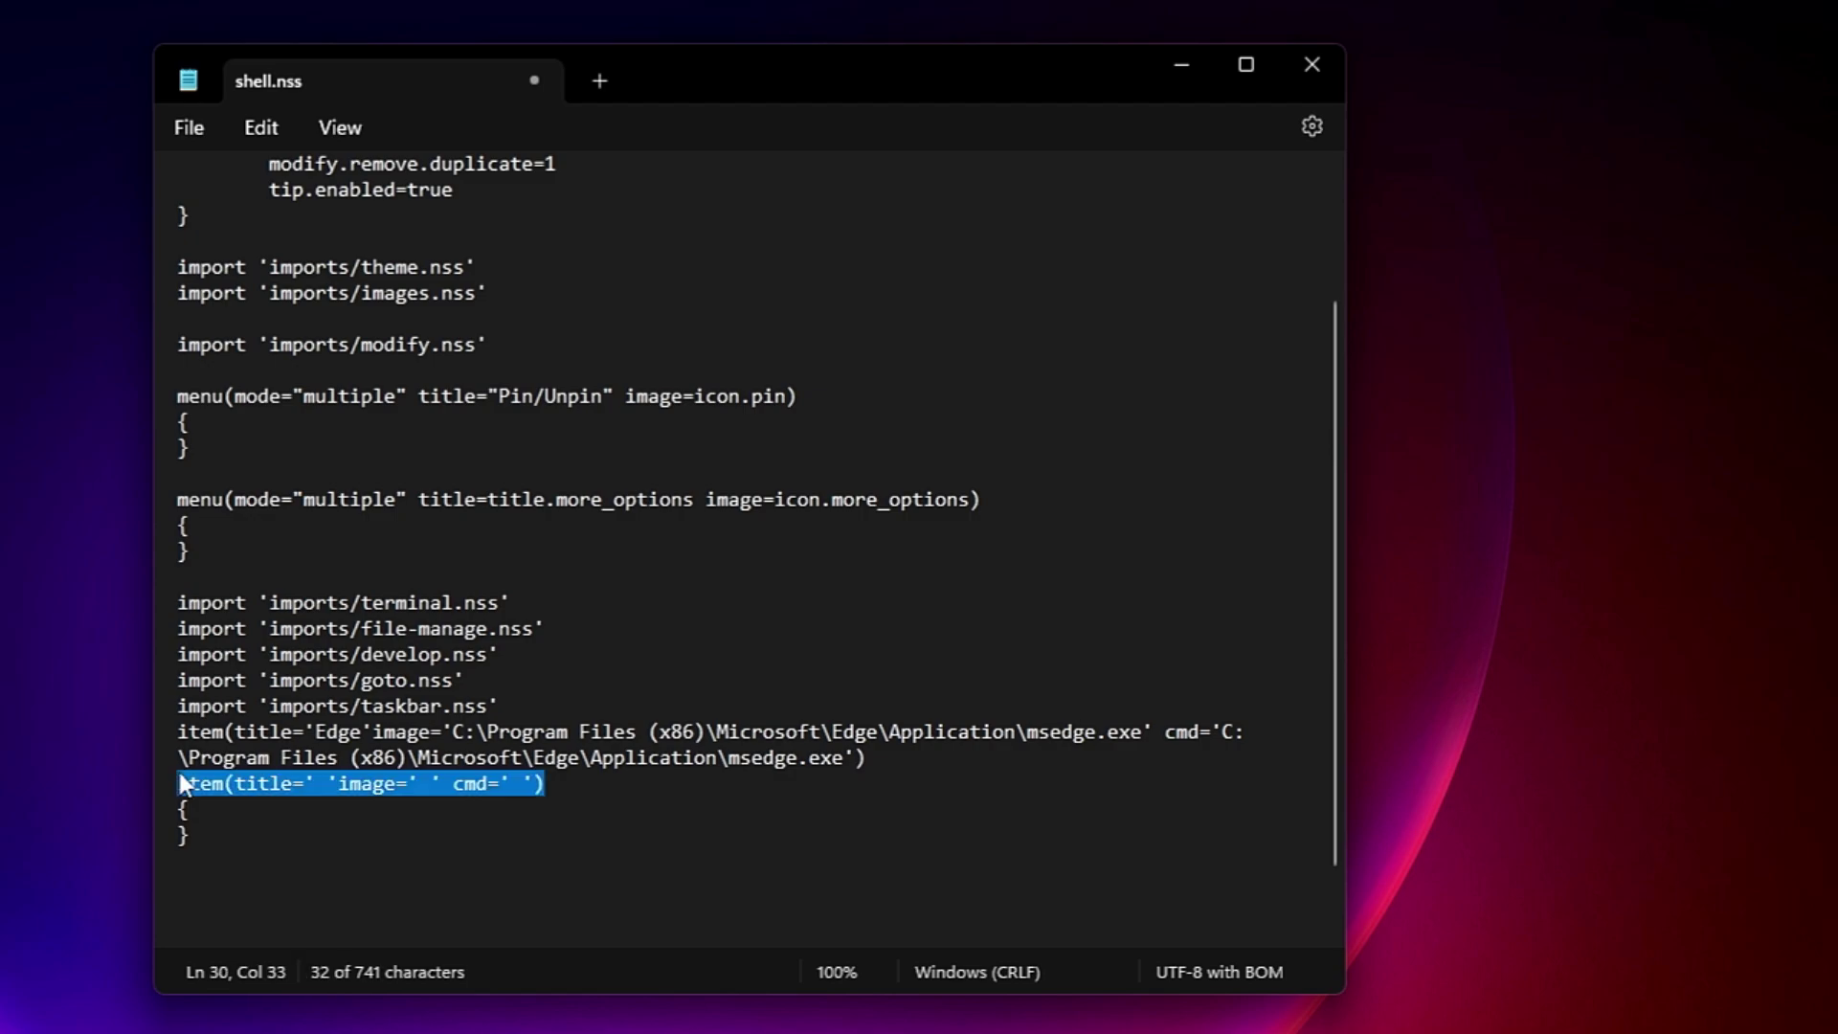
key("Delete")
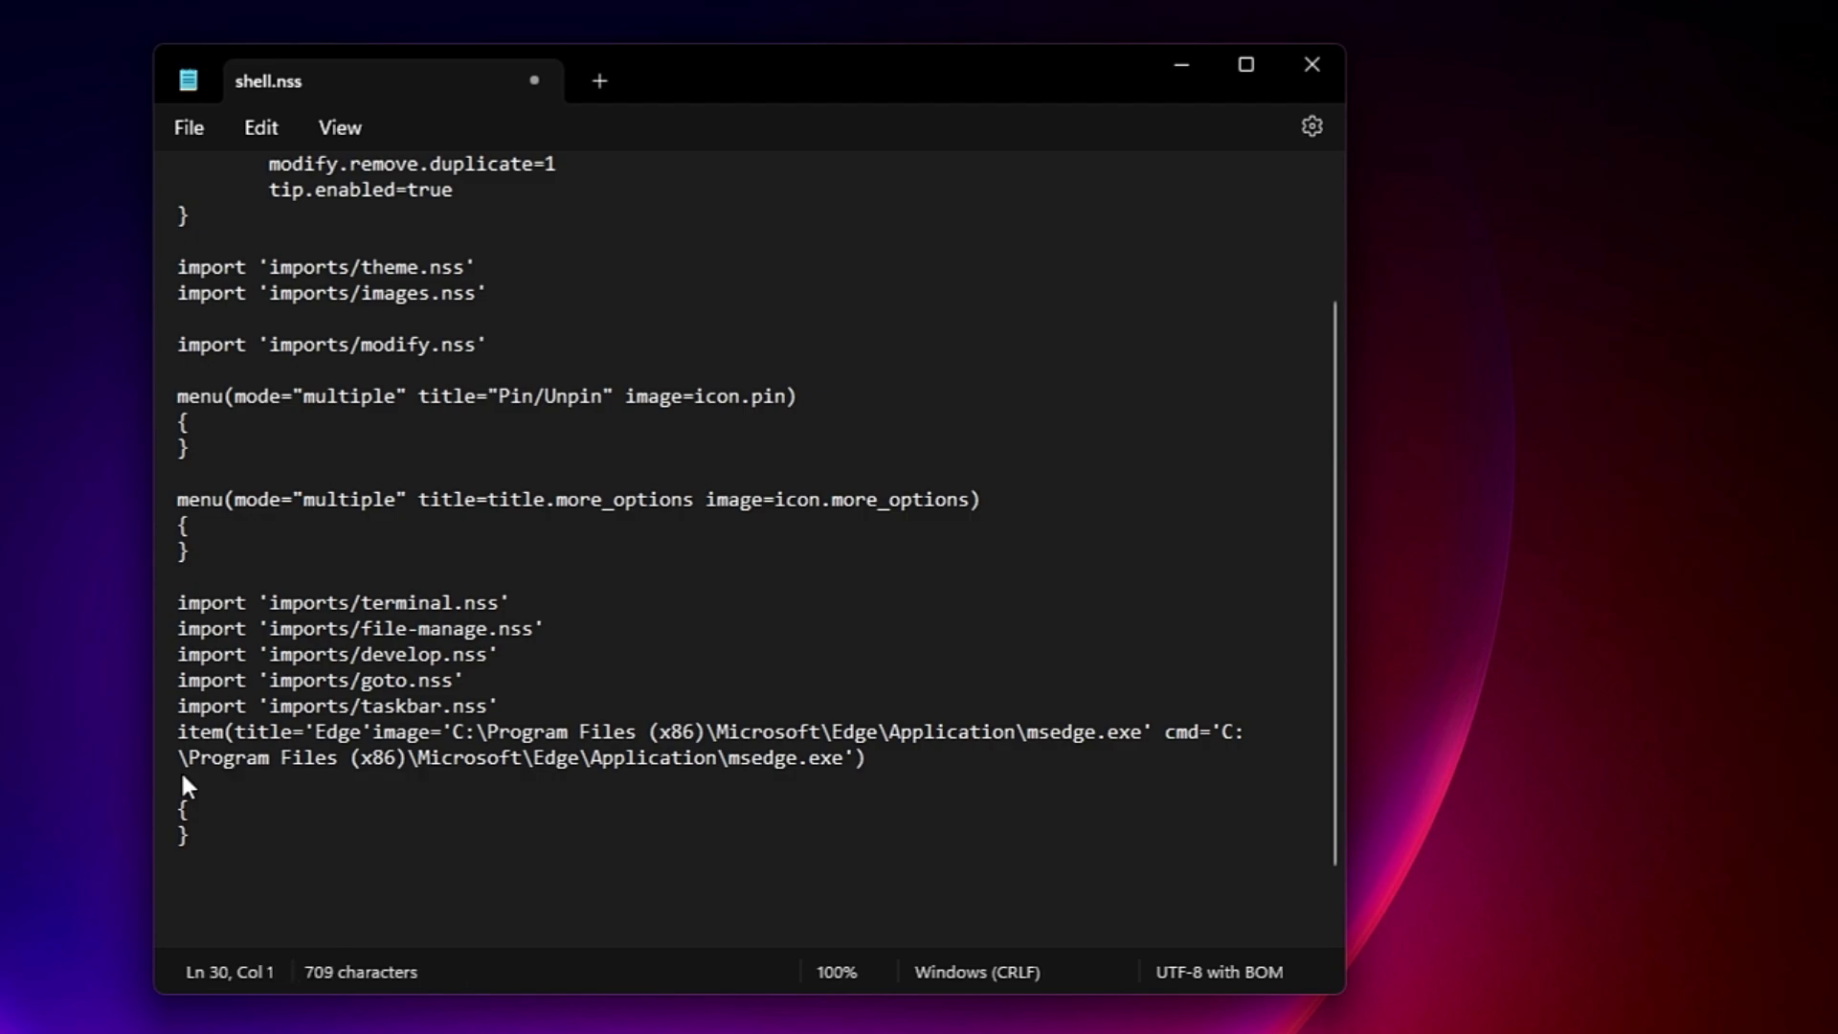
Save and close shell.nss, and review the customized desktop context menu.
left_click(205, 122)
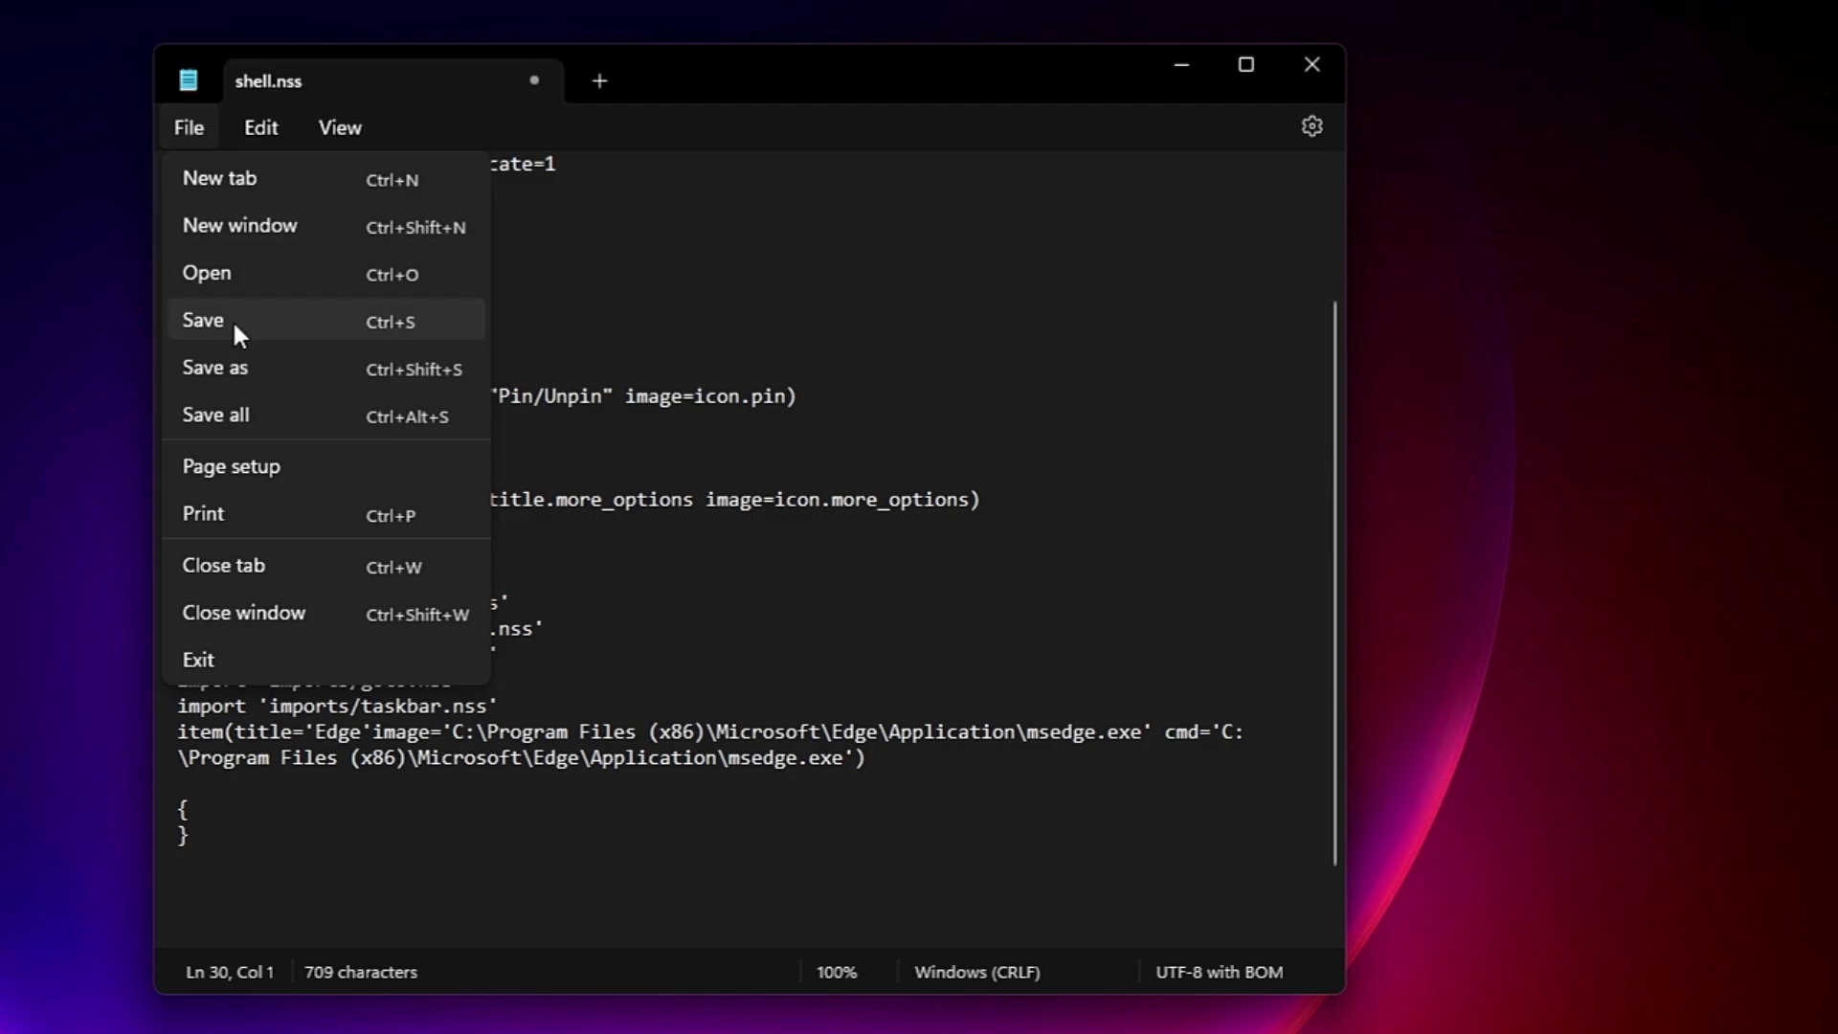
left_click(232, 319)
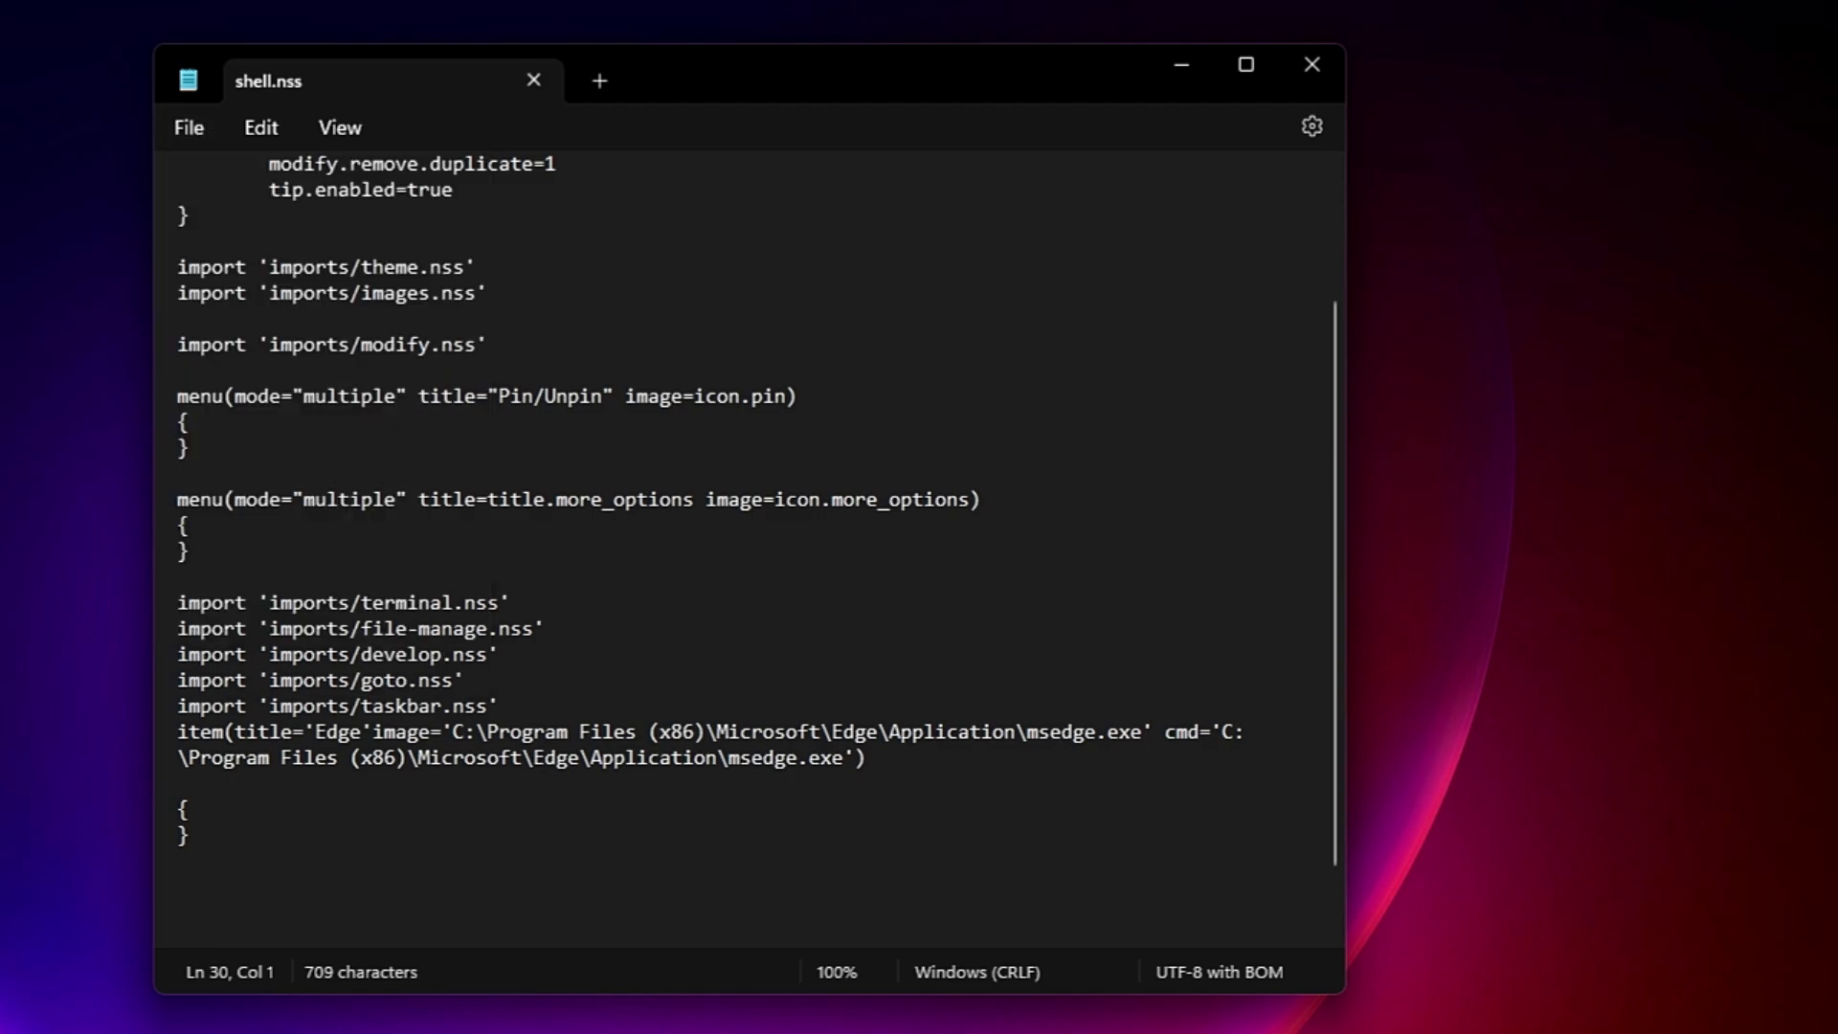
left_click(1311, 68)
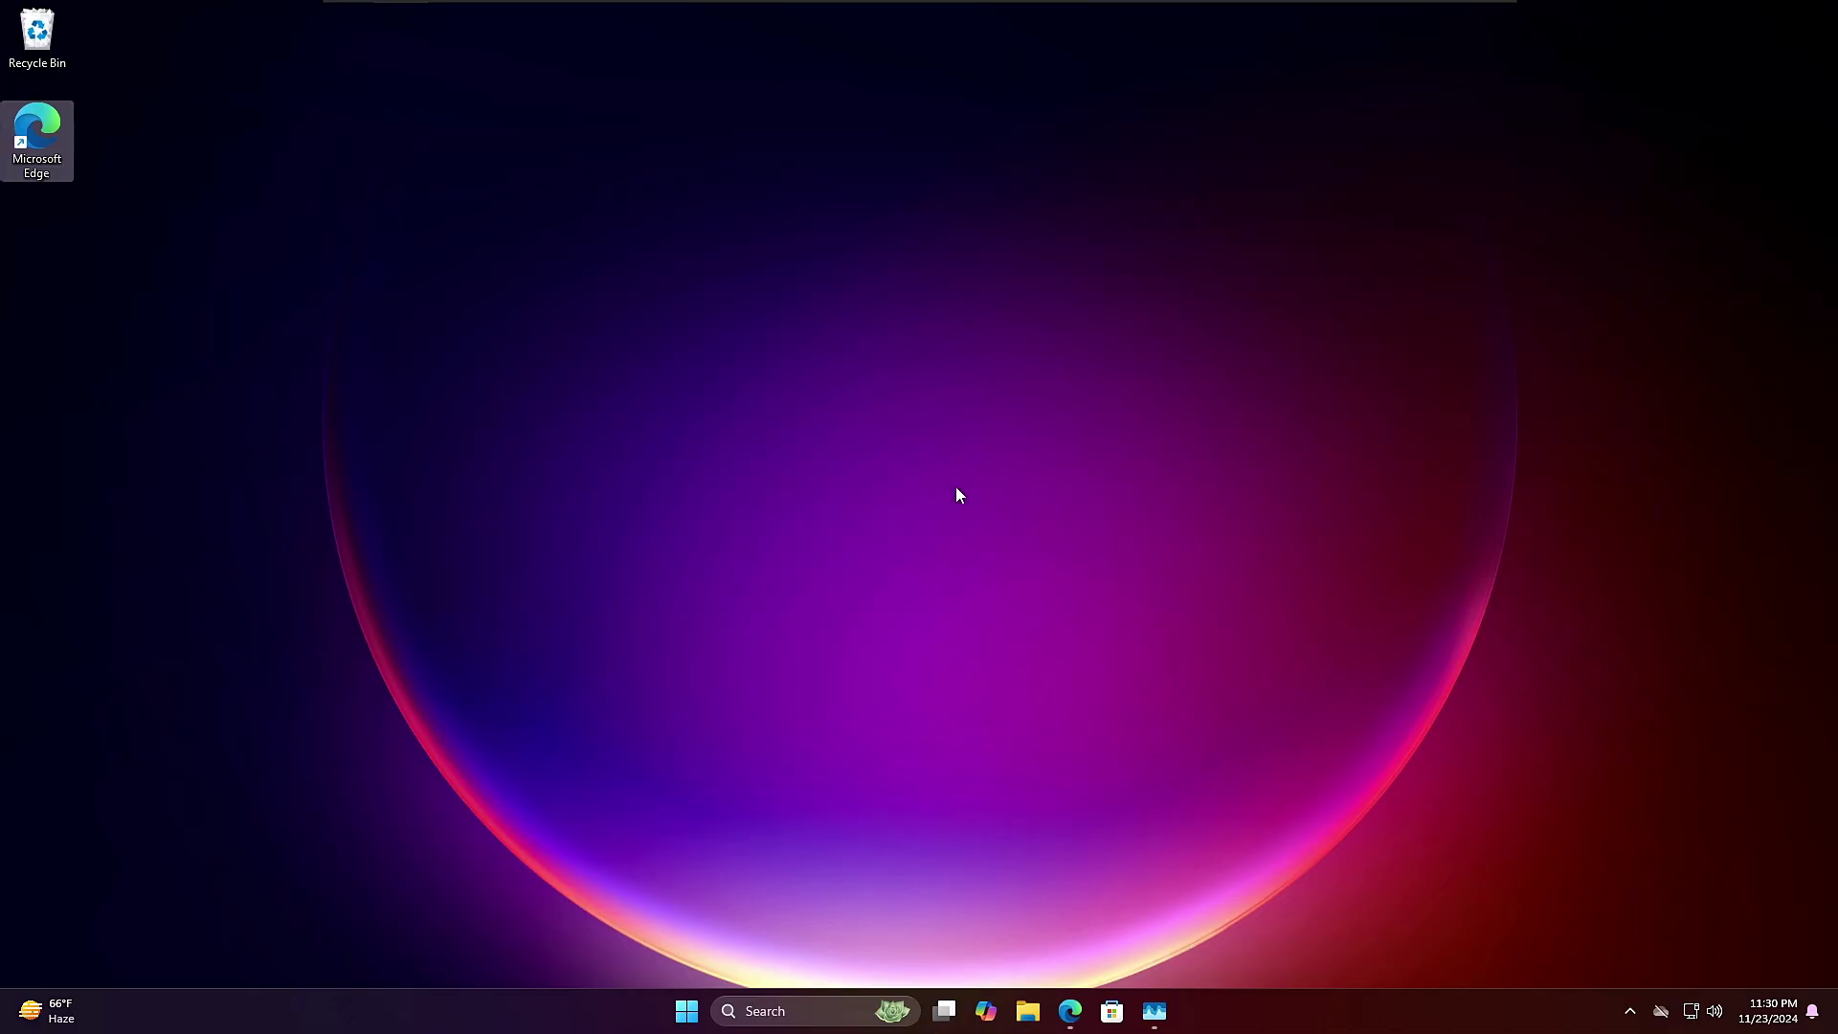
right_click(819, 357)
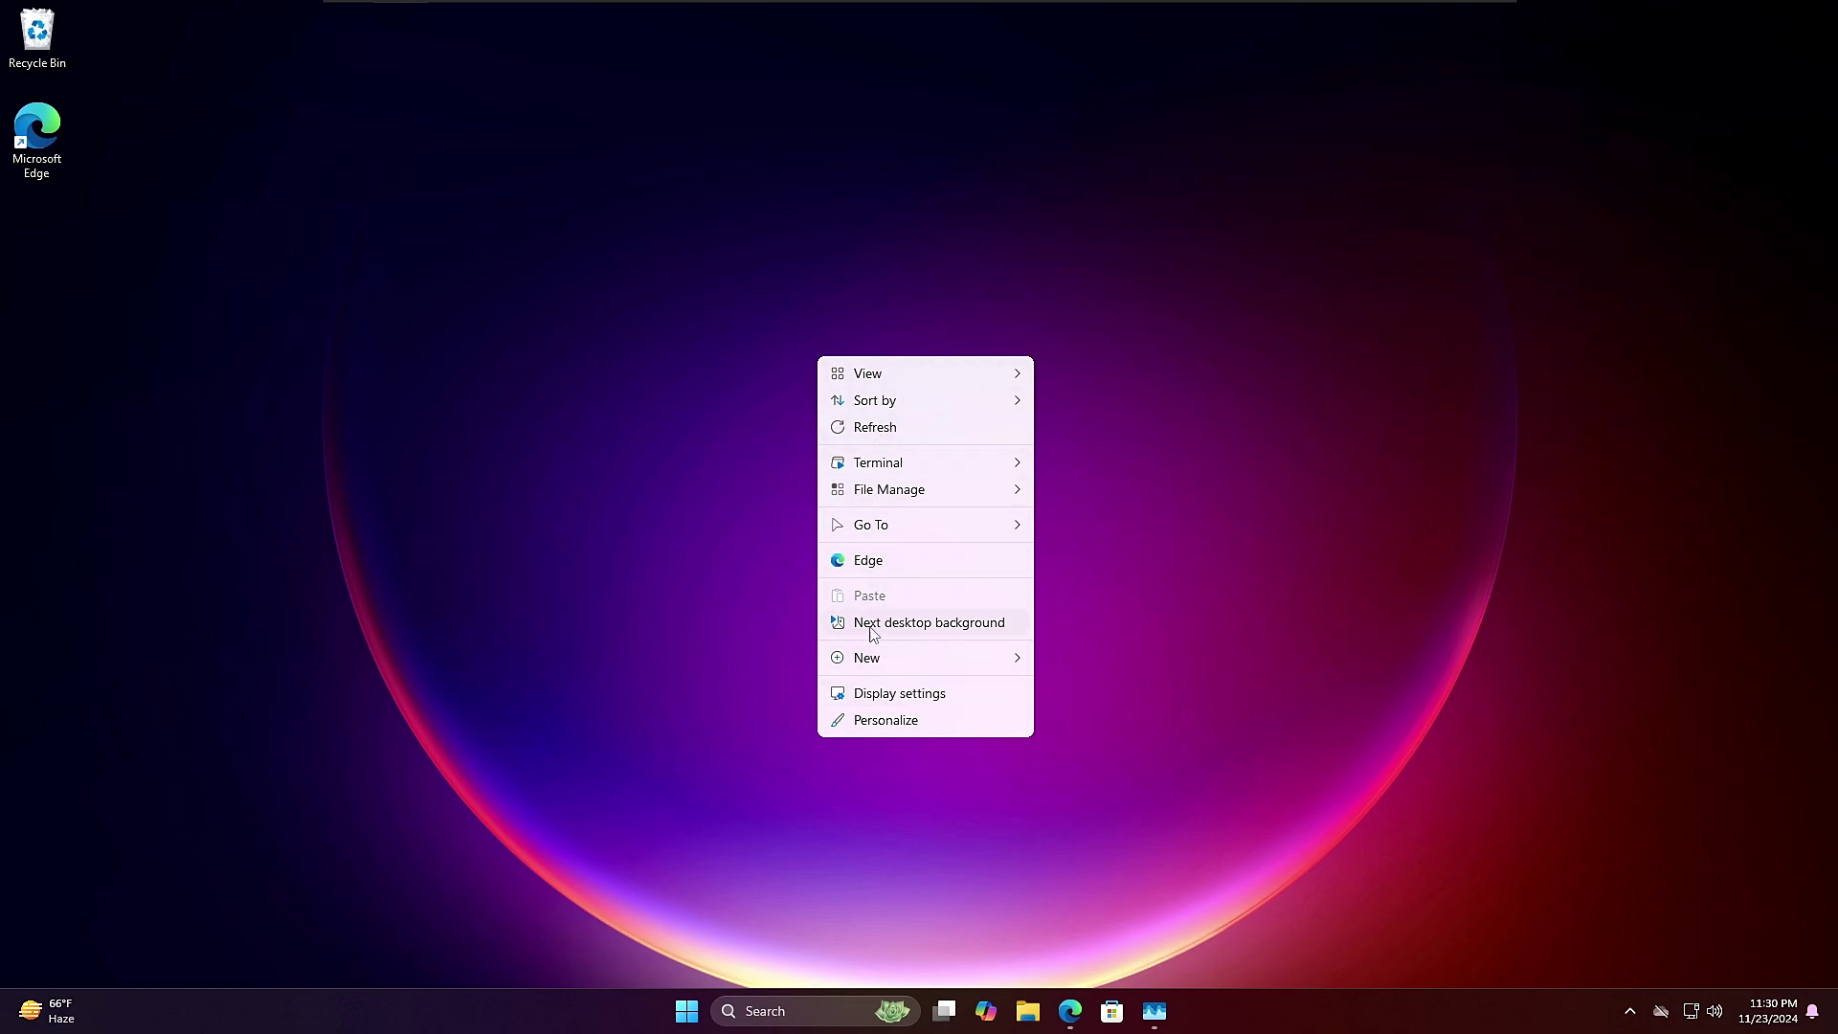
left_click(700, 558)
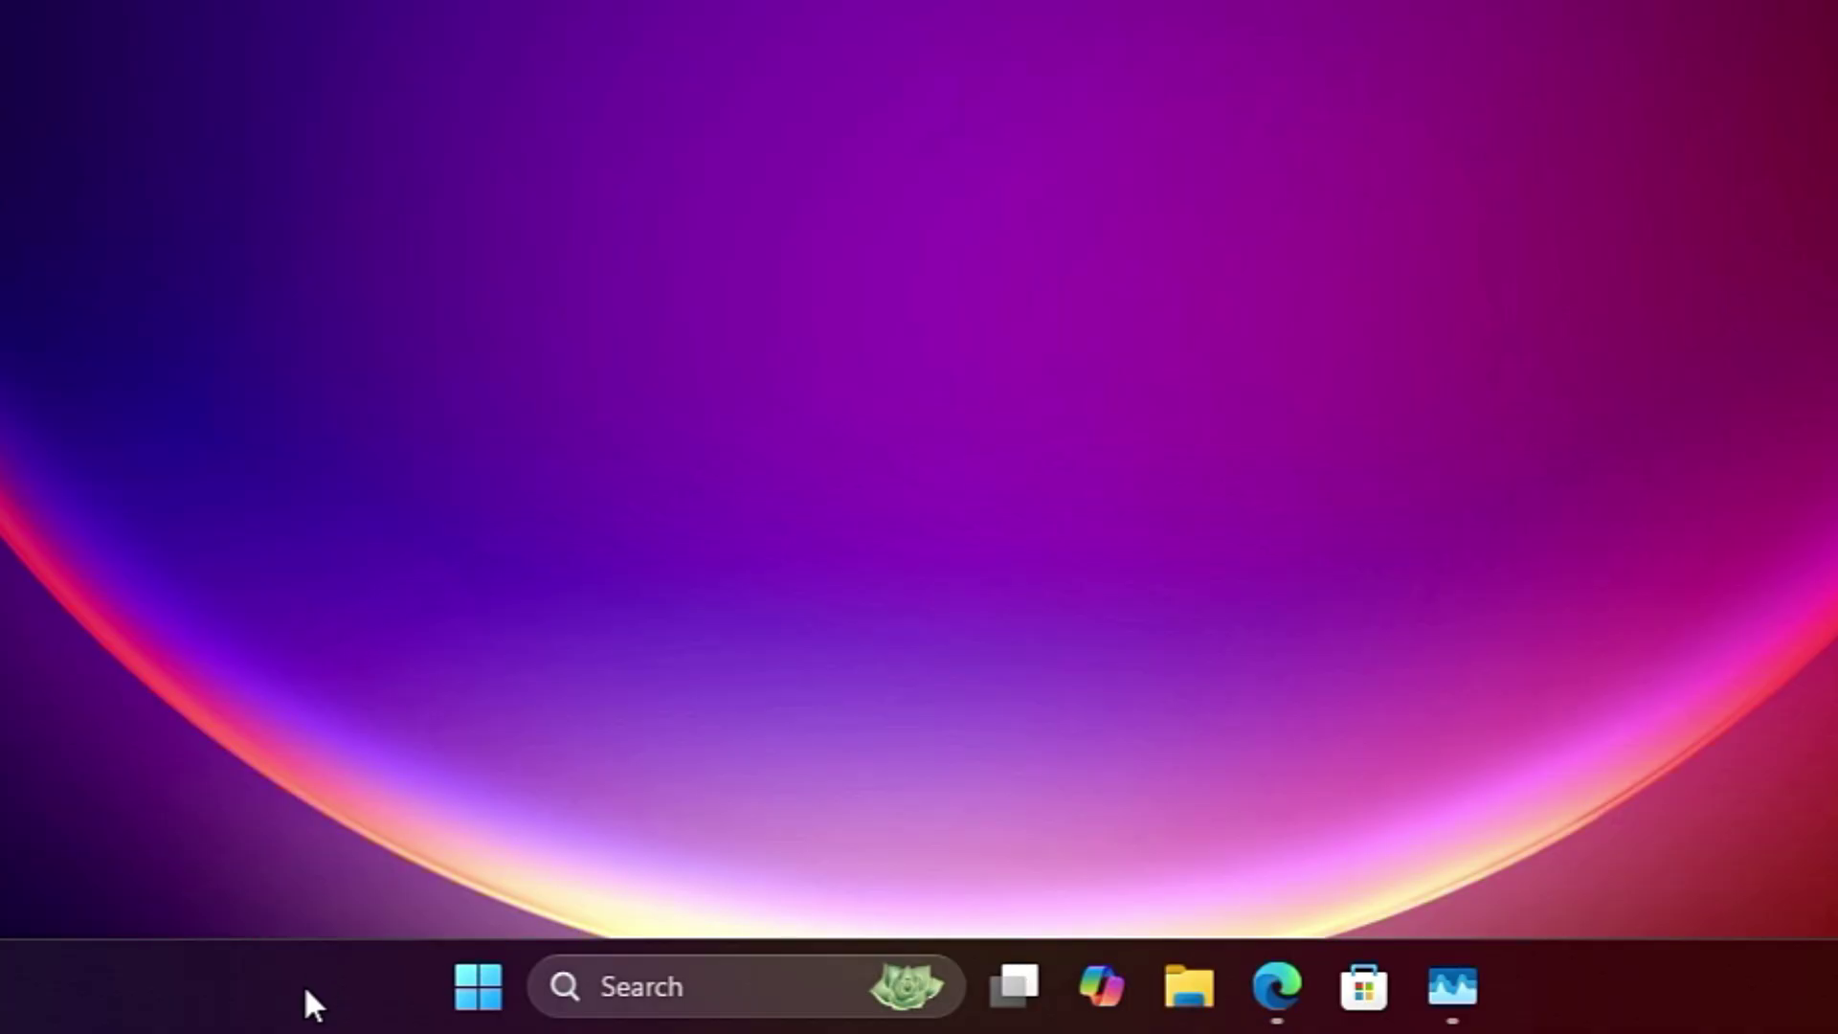
Open the Nilesoft Shell installation directory from the taskbar's Shell context menu and go into its imports folder.
right_click(331, 986)
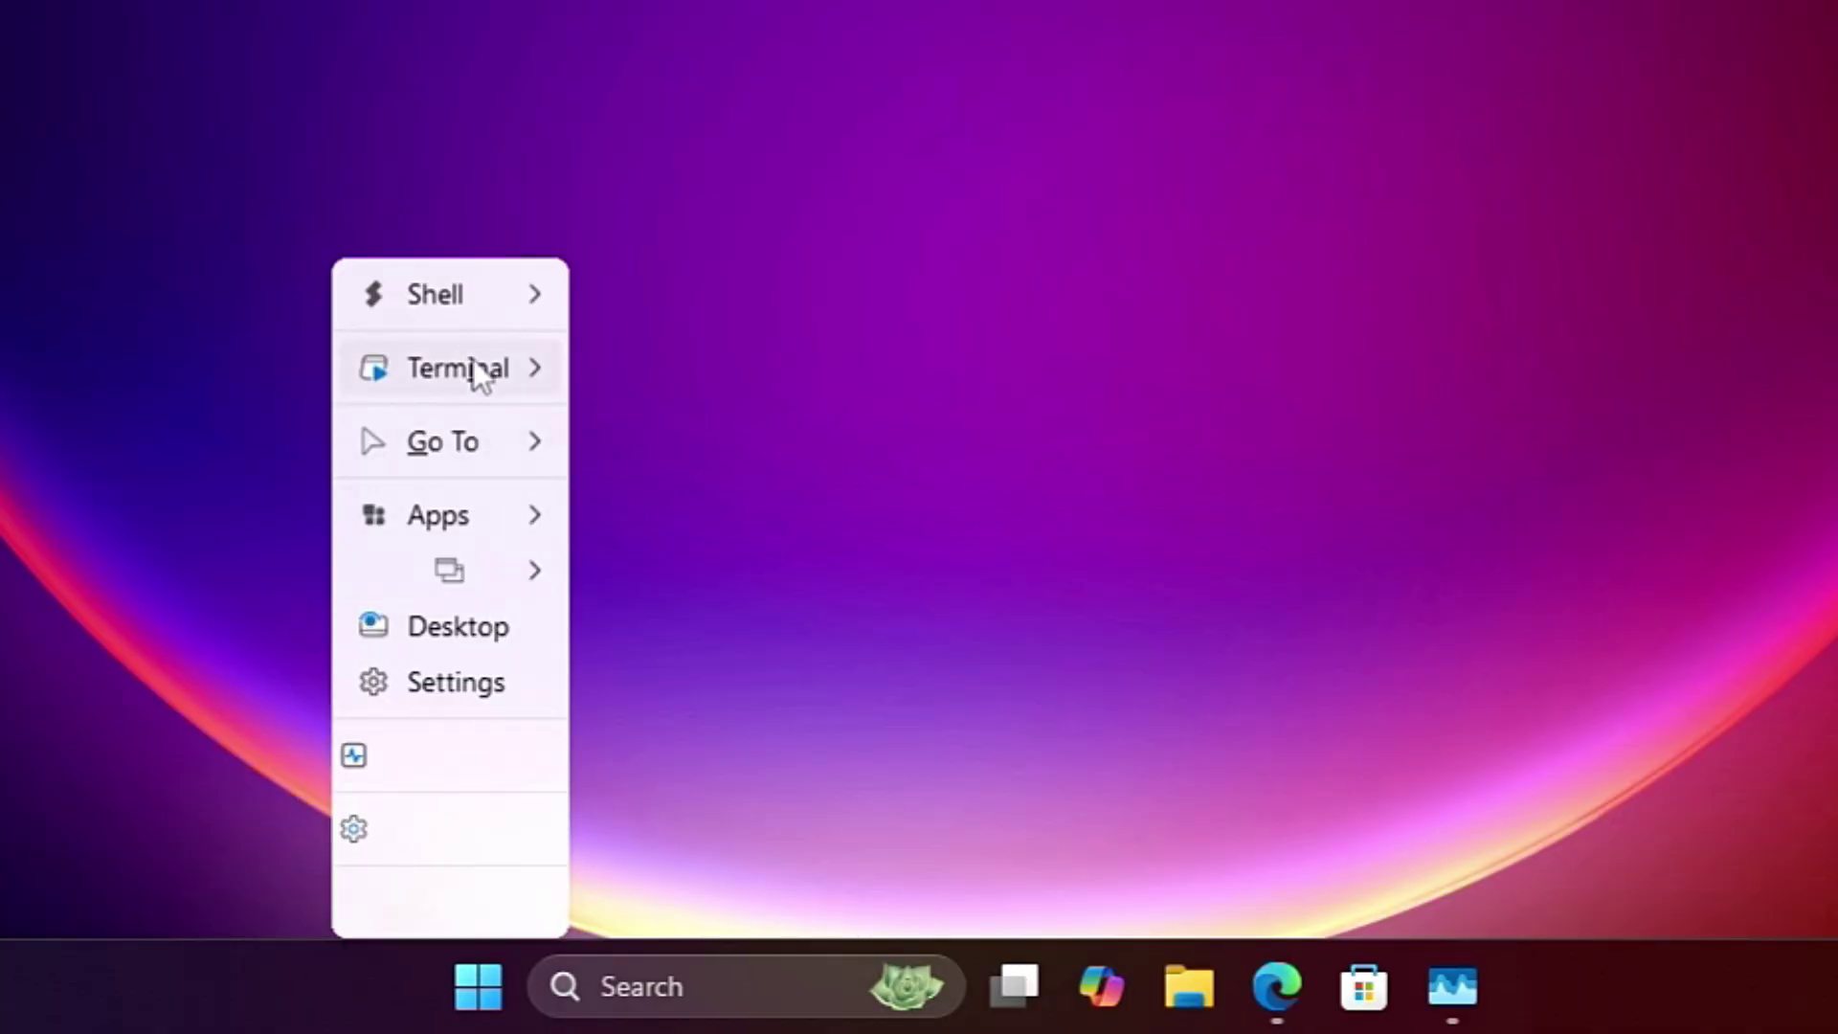
mouse_move(456, 303)
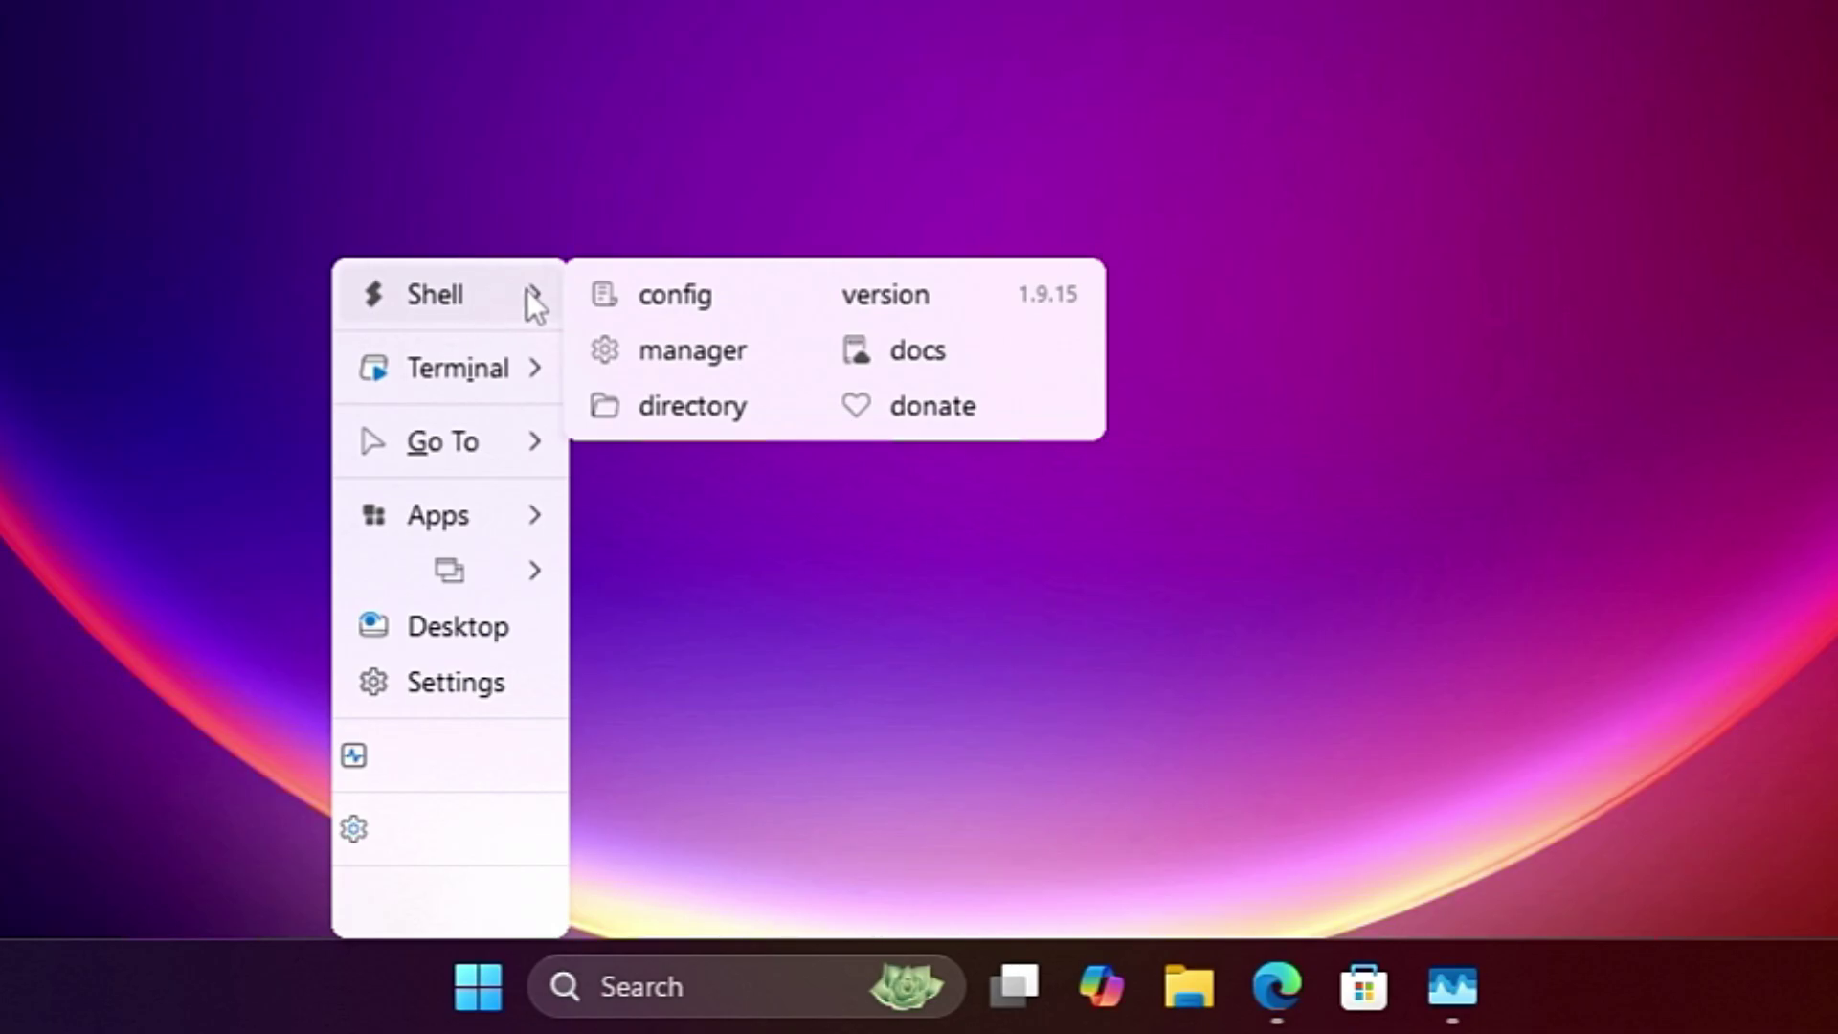
left_click(670, 406)
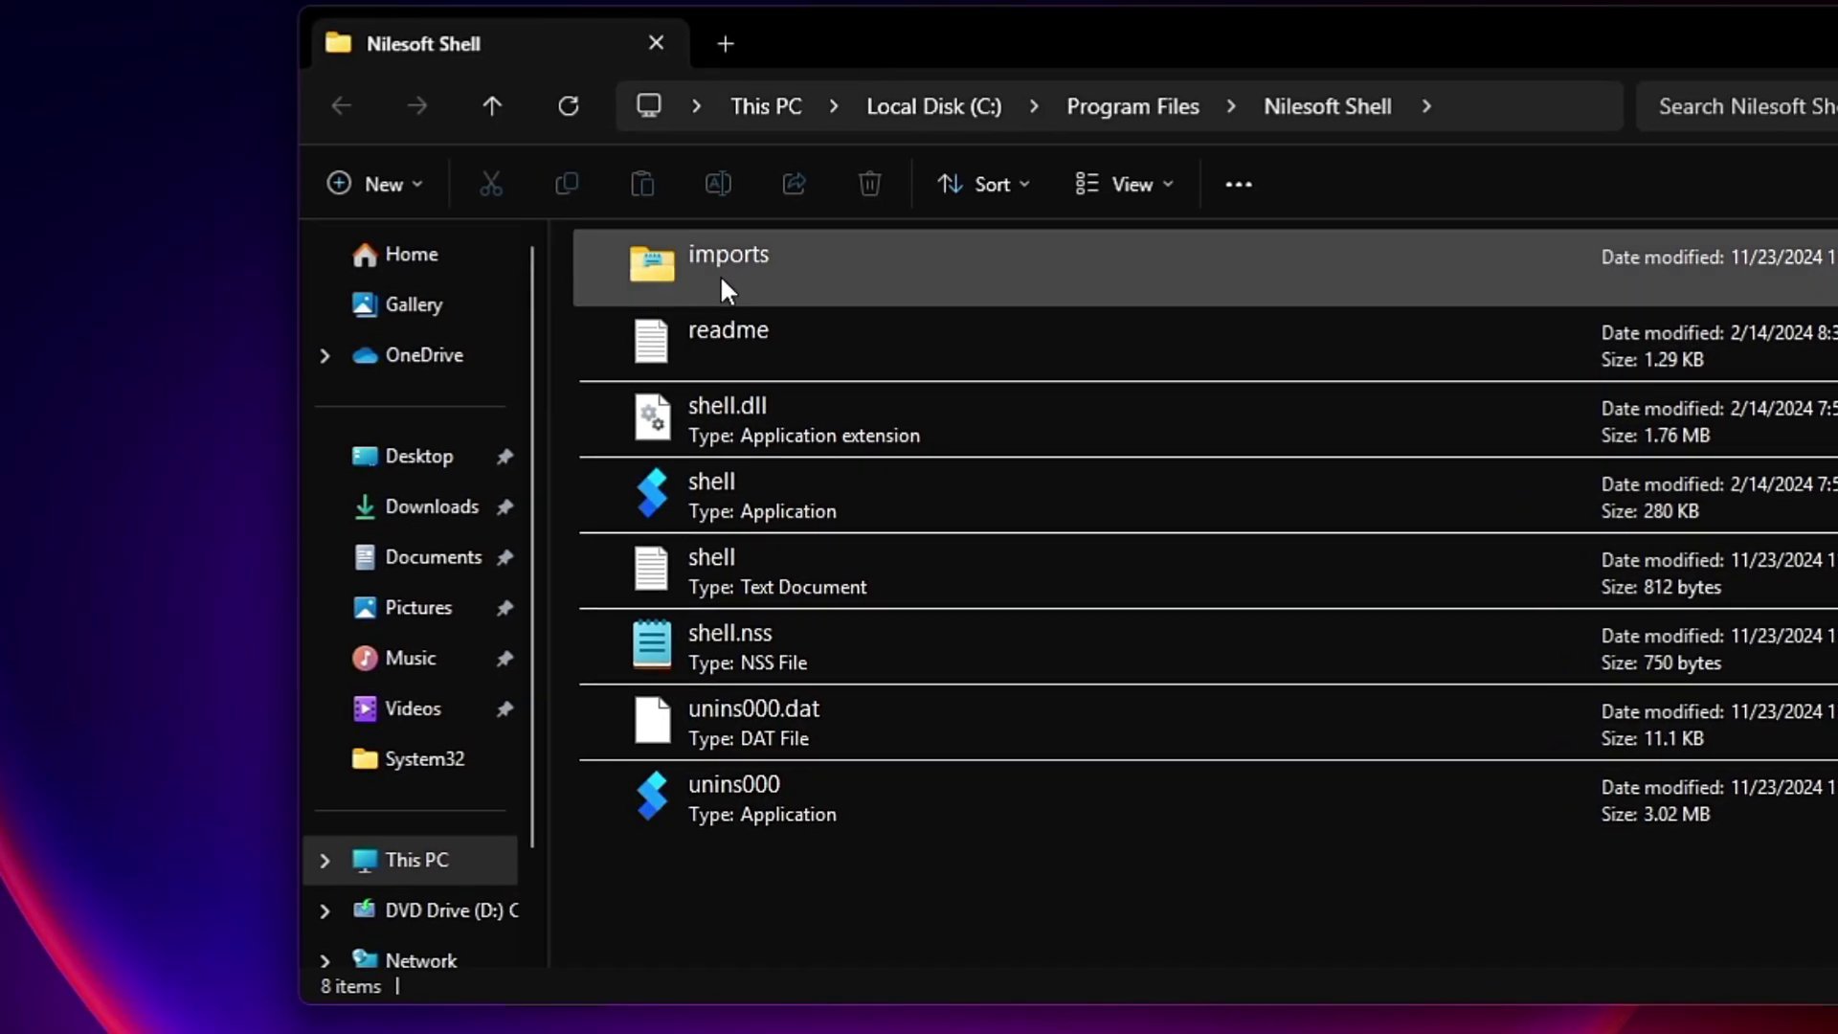
double_click(764, 263)
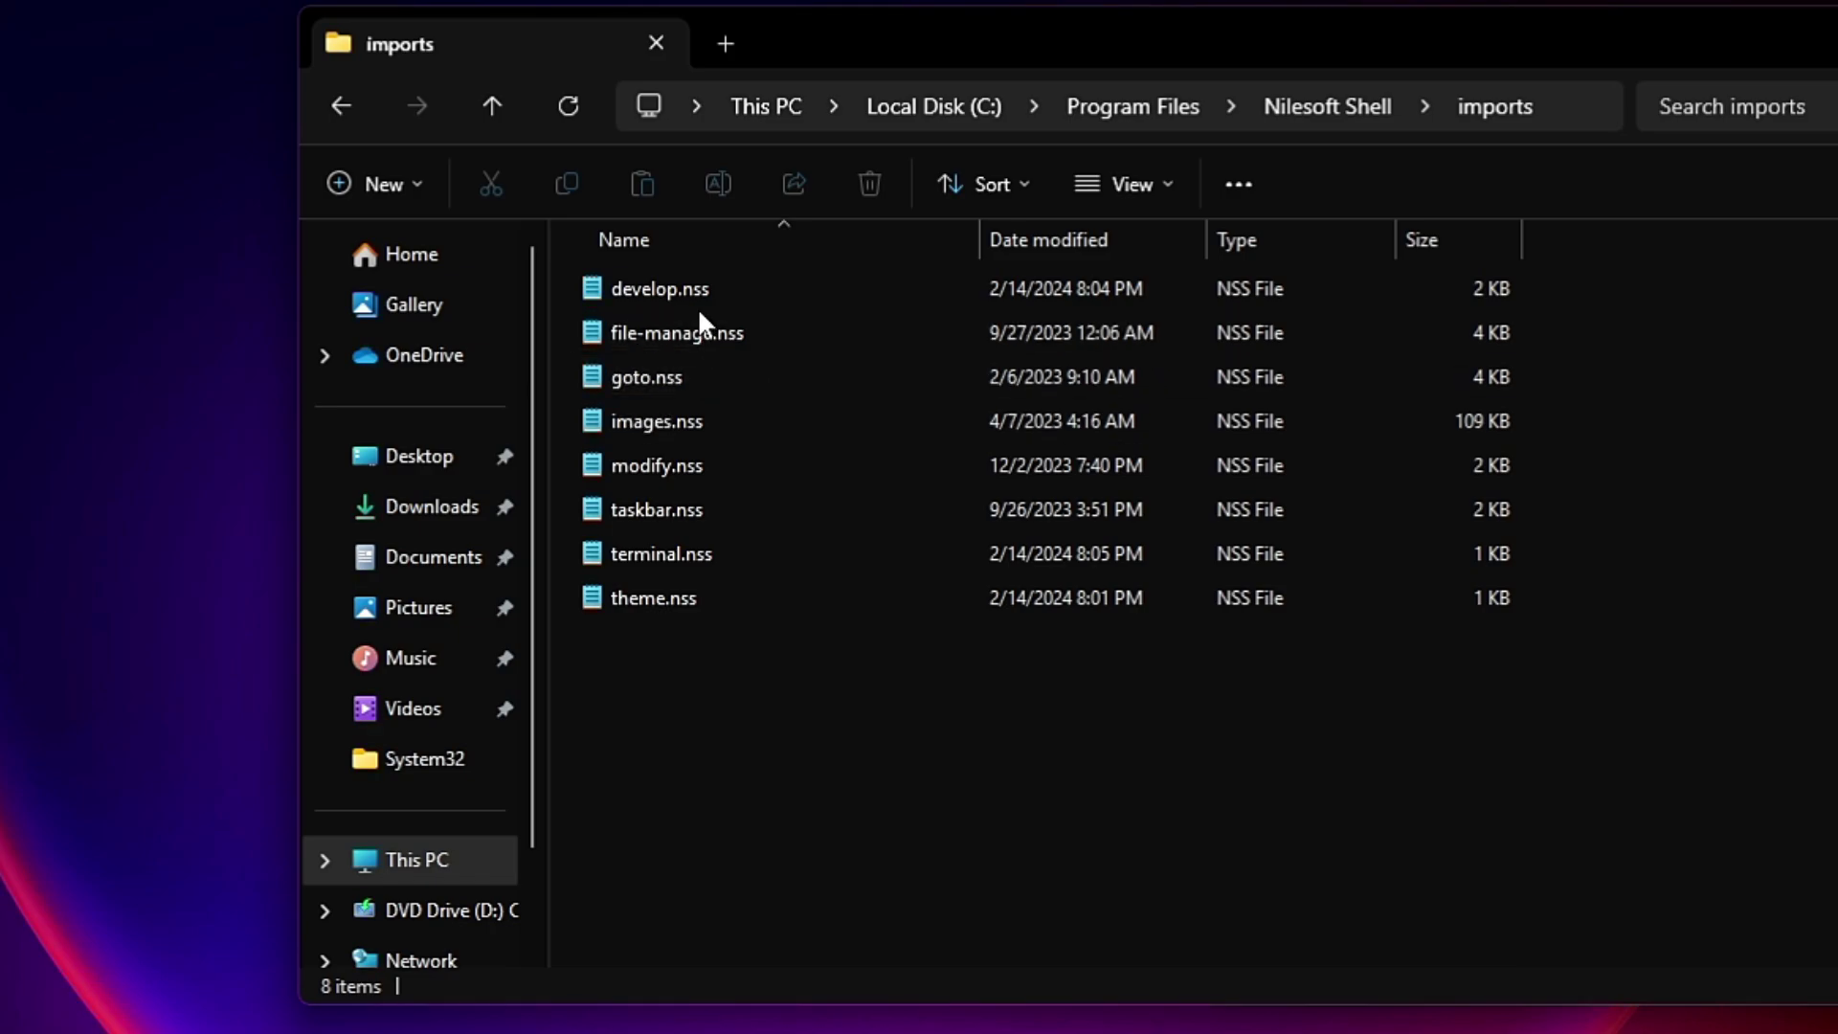
Open theme.nss from the imports folder in Notepad and move its window to uncover part of the desktop.
key("End")
left_click(680, 466)
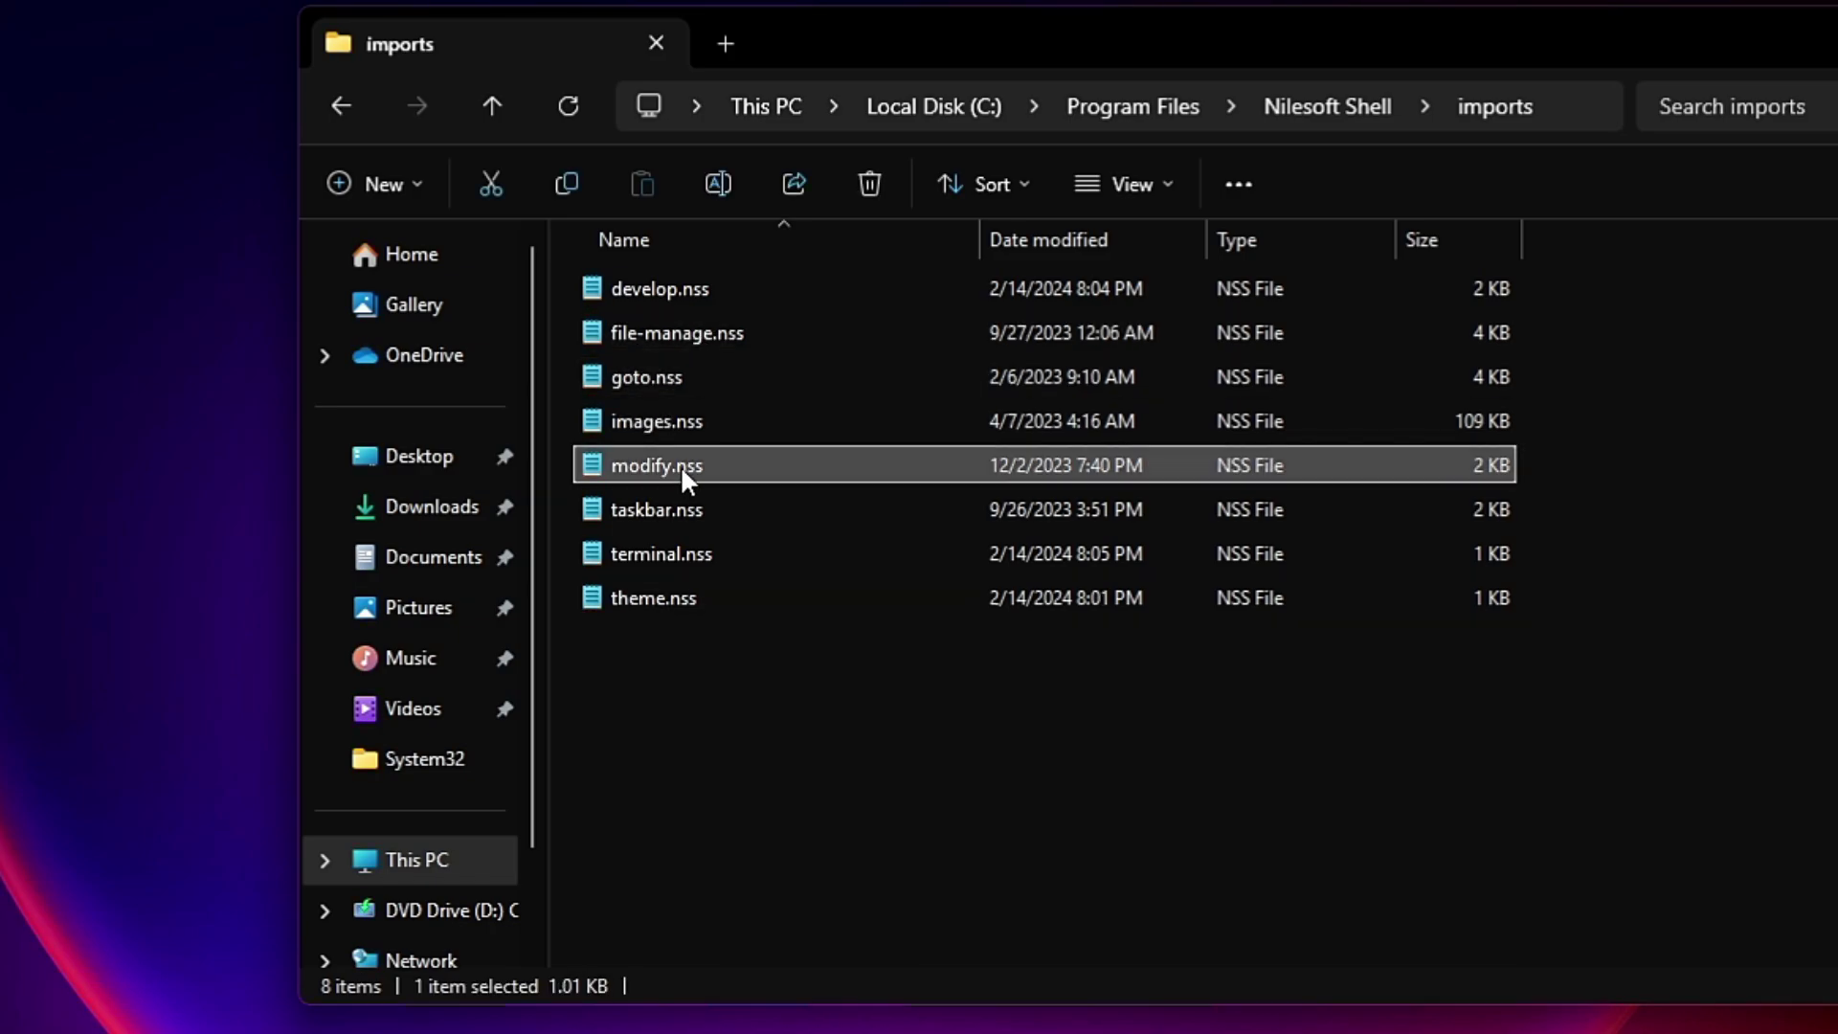
left_click(676, 519)
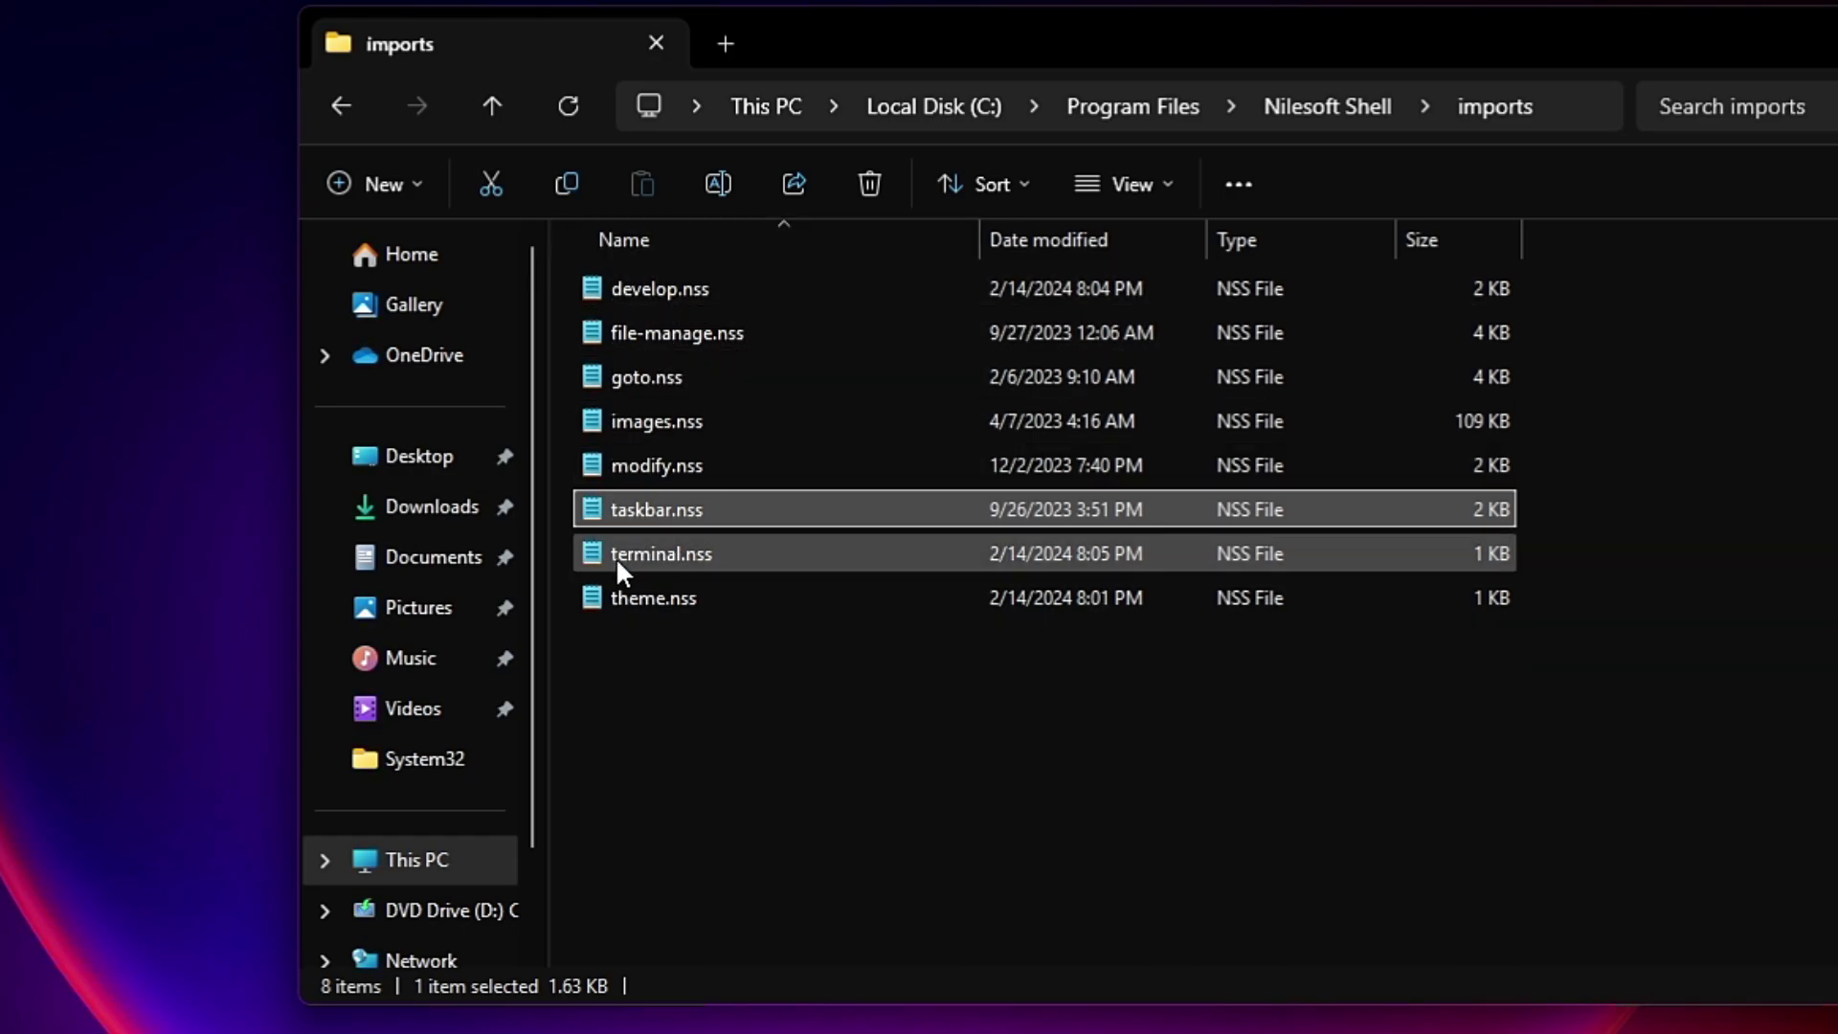
left_click(688, 603)
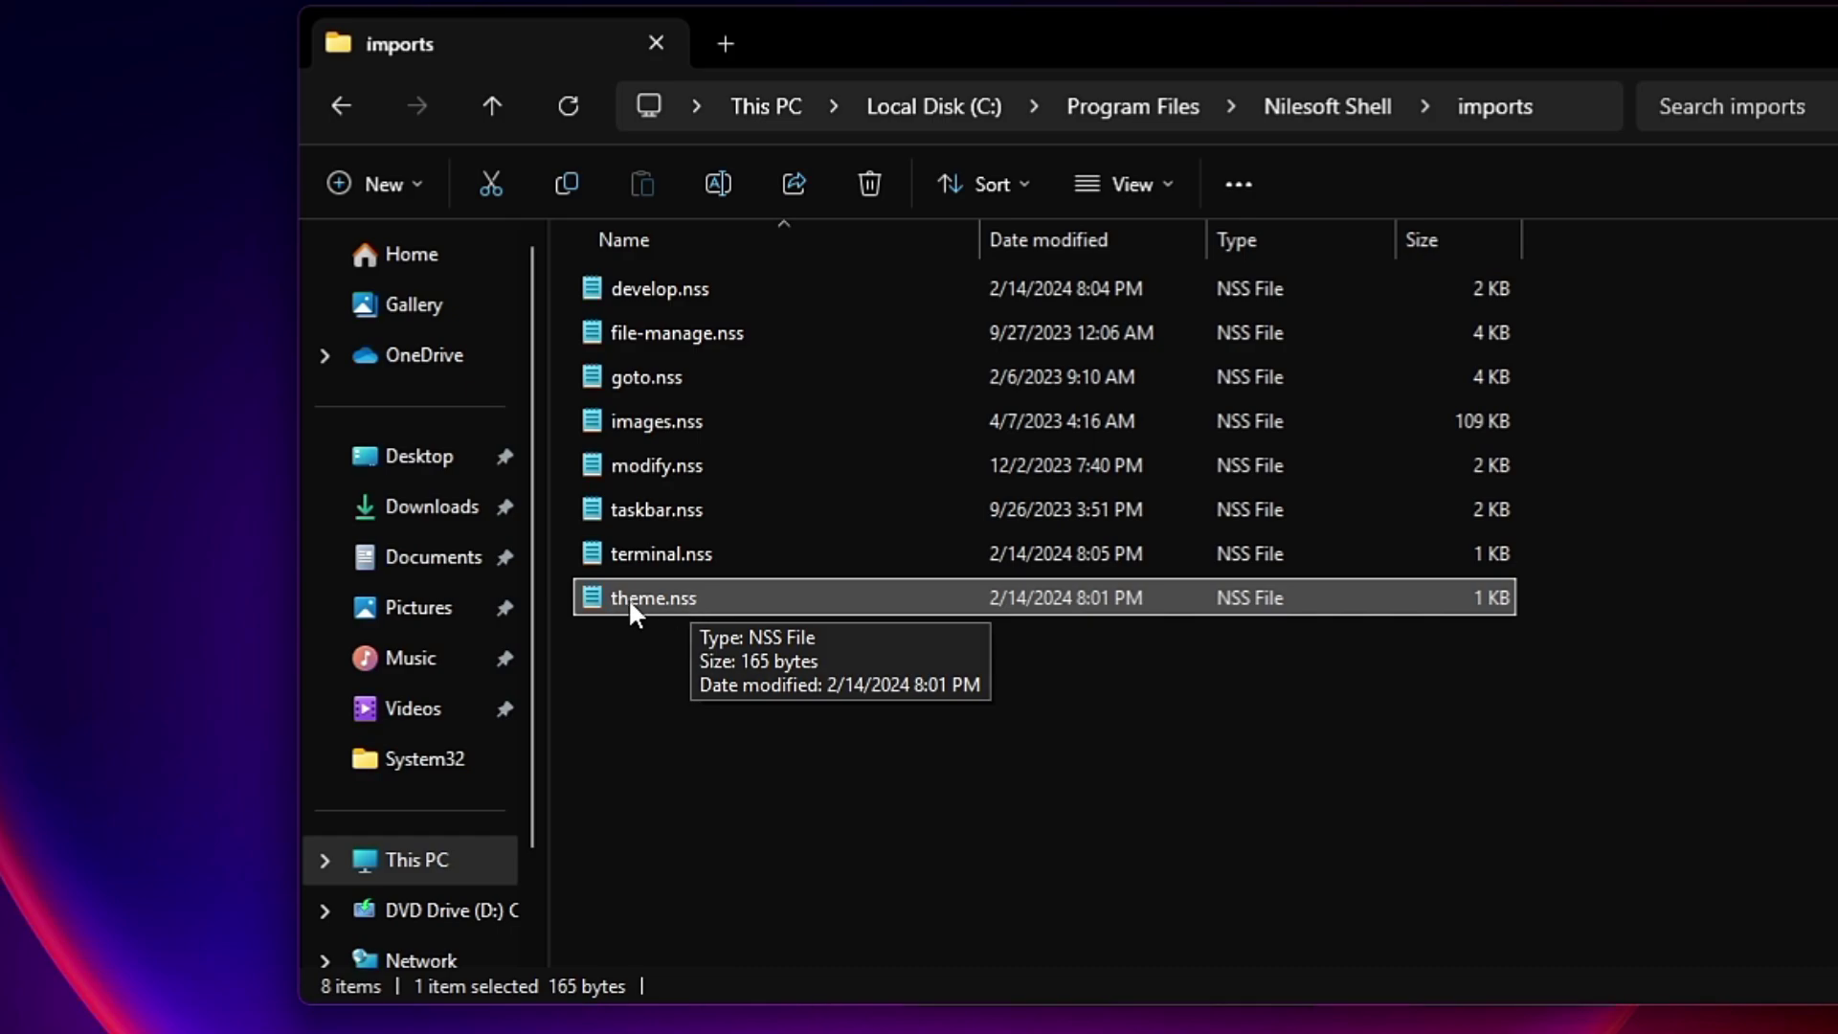
right_click(702, 591)
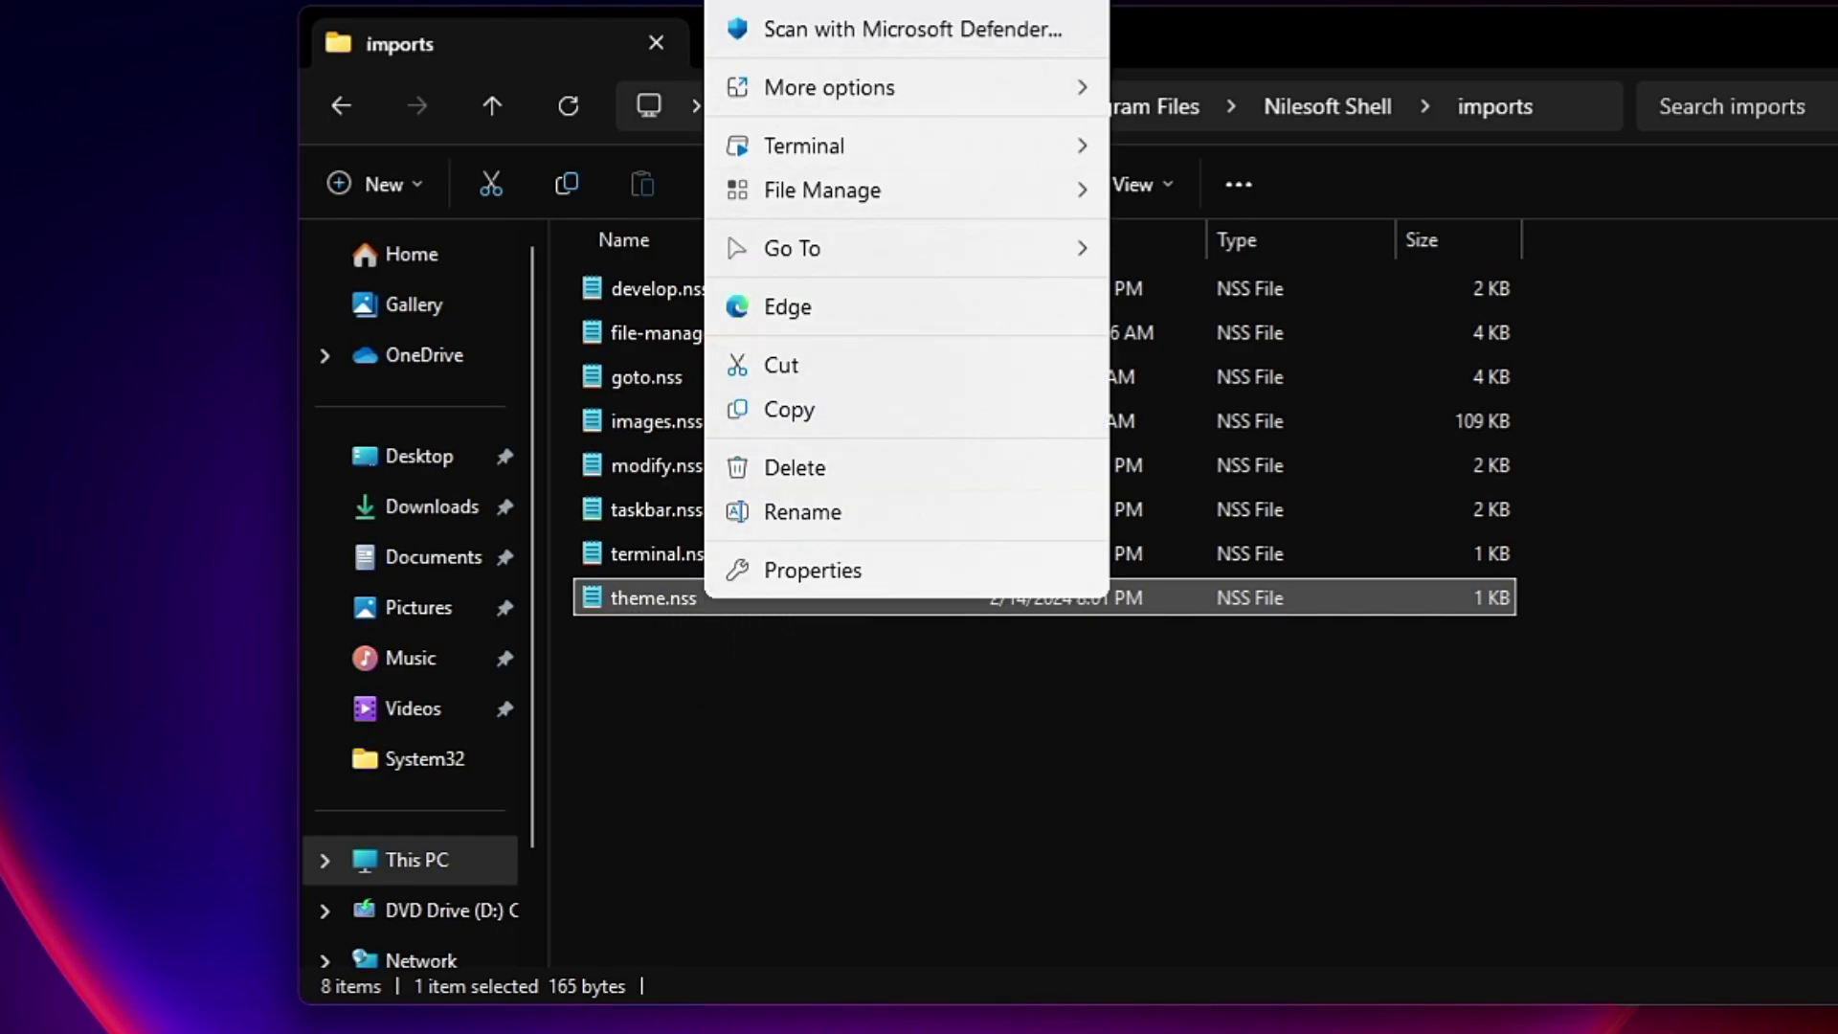
key("Escape")
left_click(1034, 13)
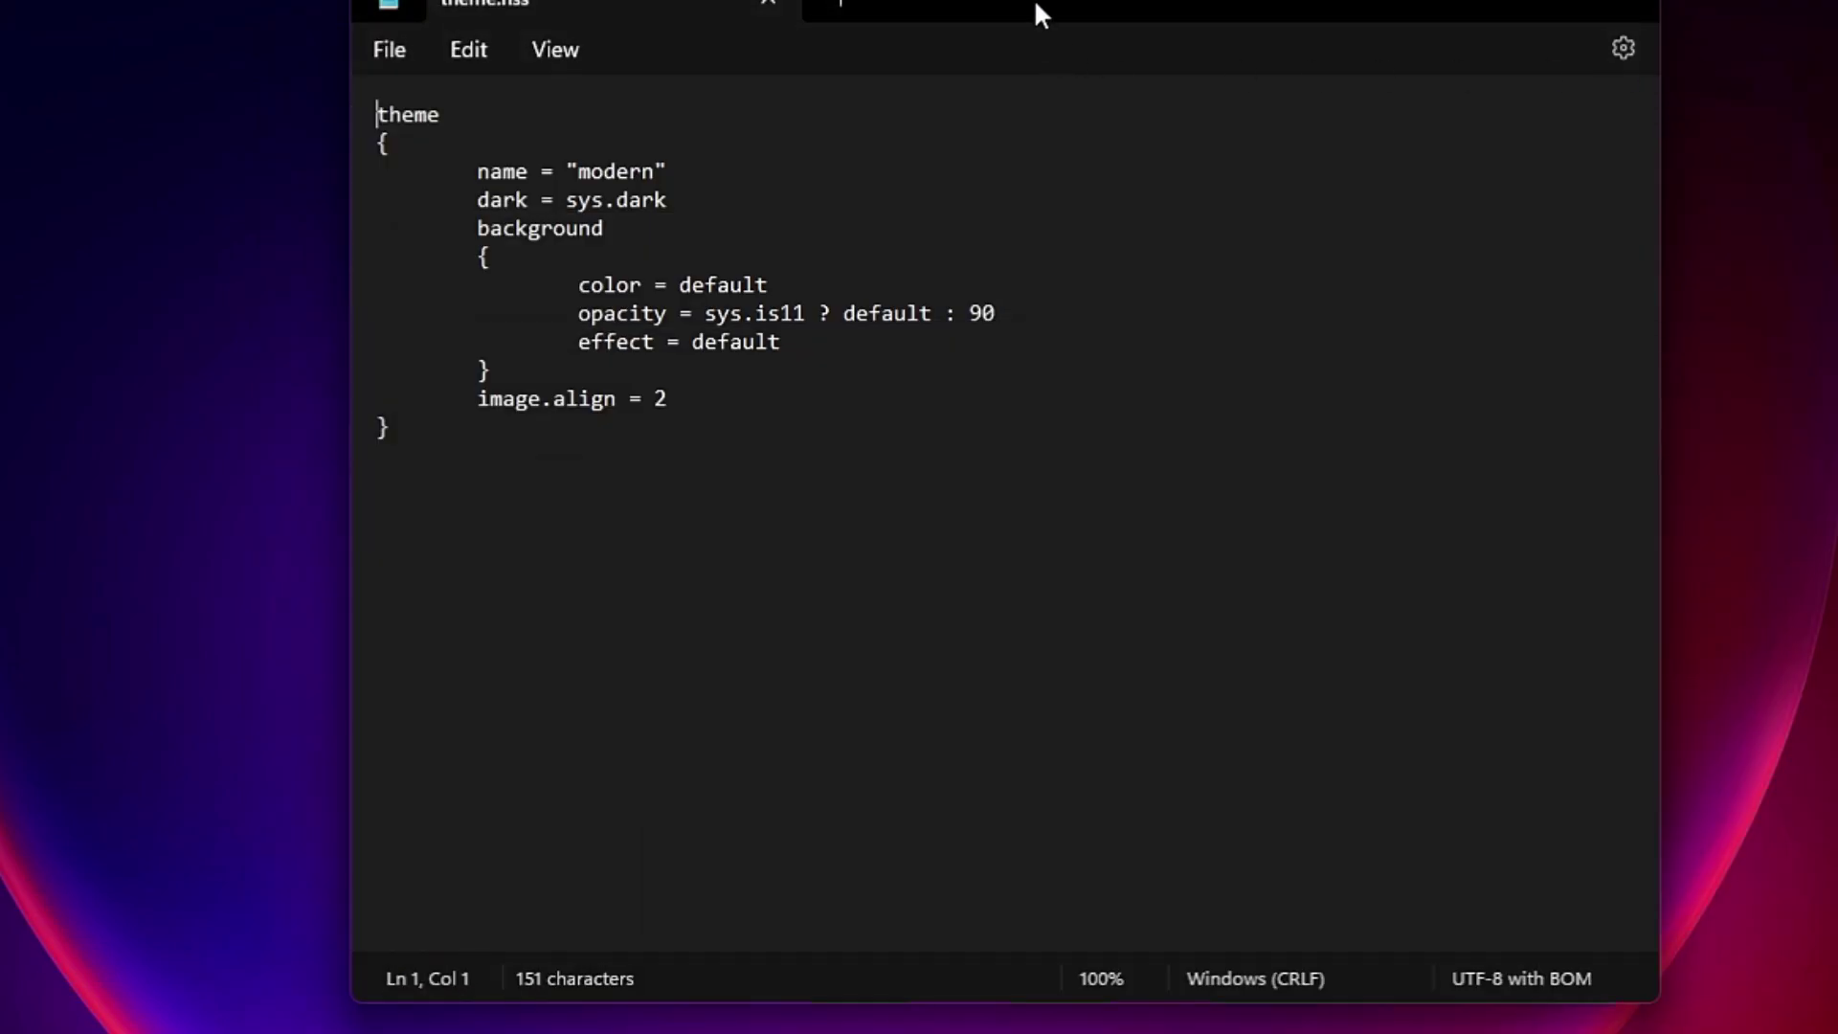
left_click_drag(1033, 13, 1508, 67)
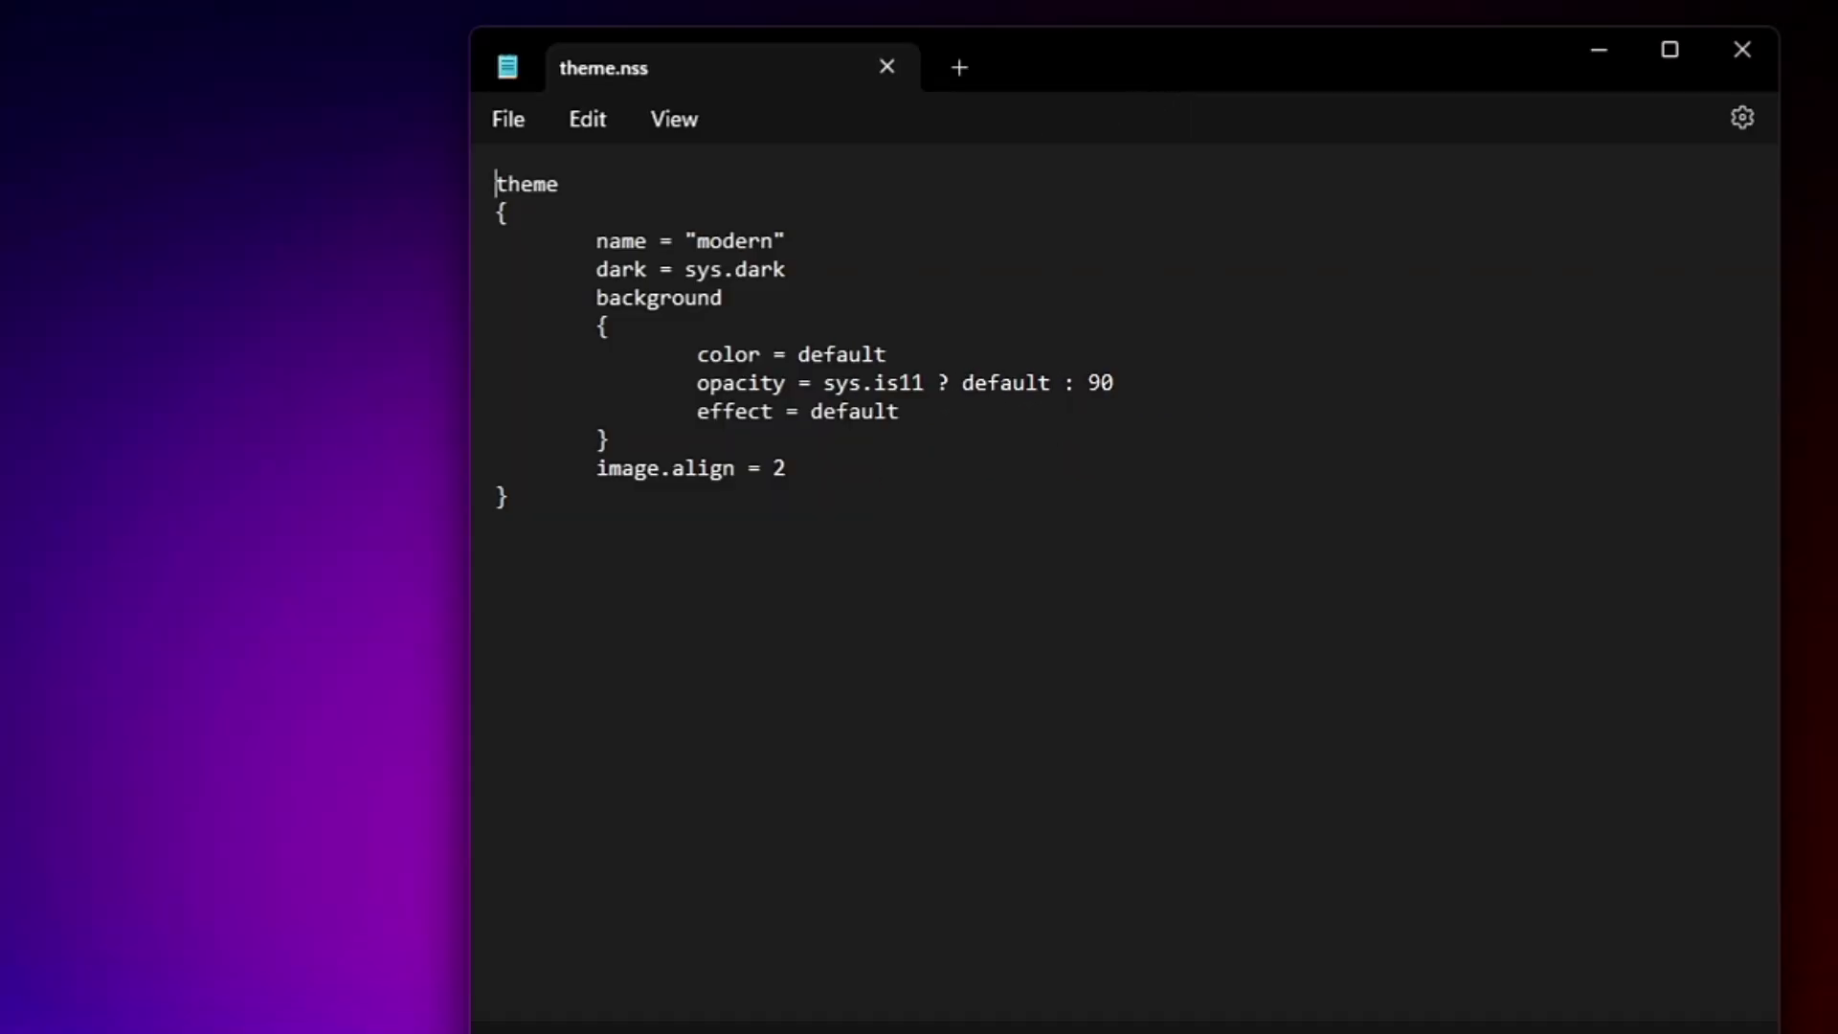
Examine the dark setting in theme.nss and compare it with the desktop context menu's current appearance.
left_click_drag(596, 269, 637, 273)
right_click(124, 191)
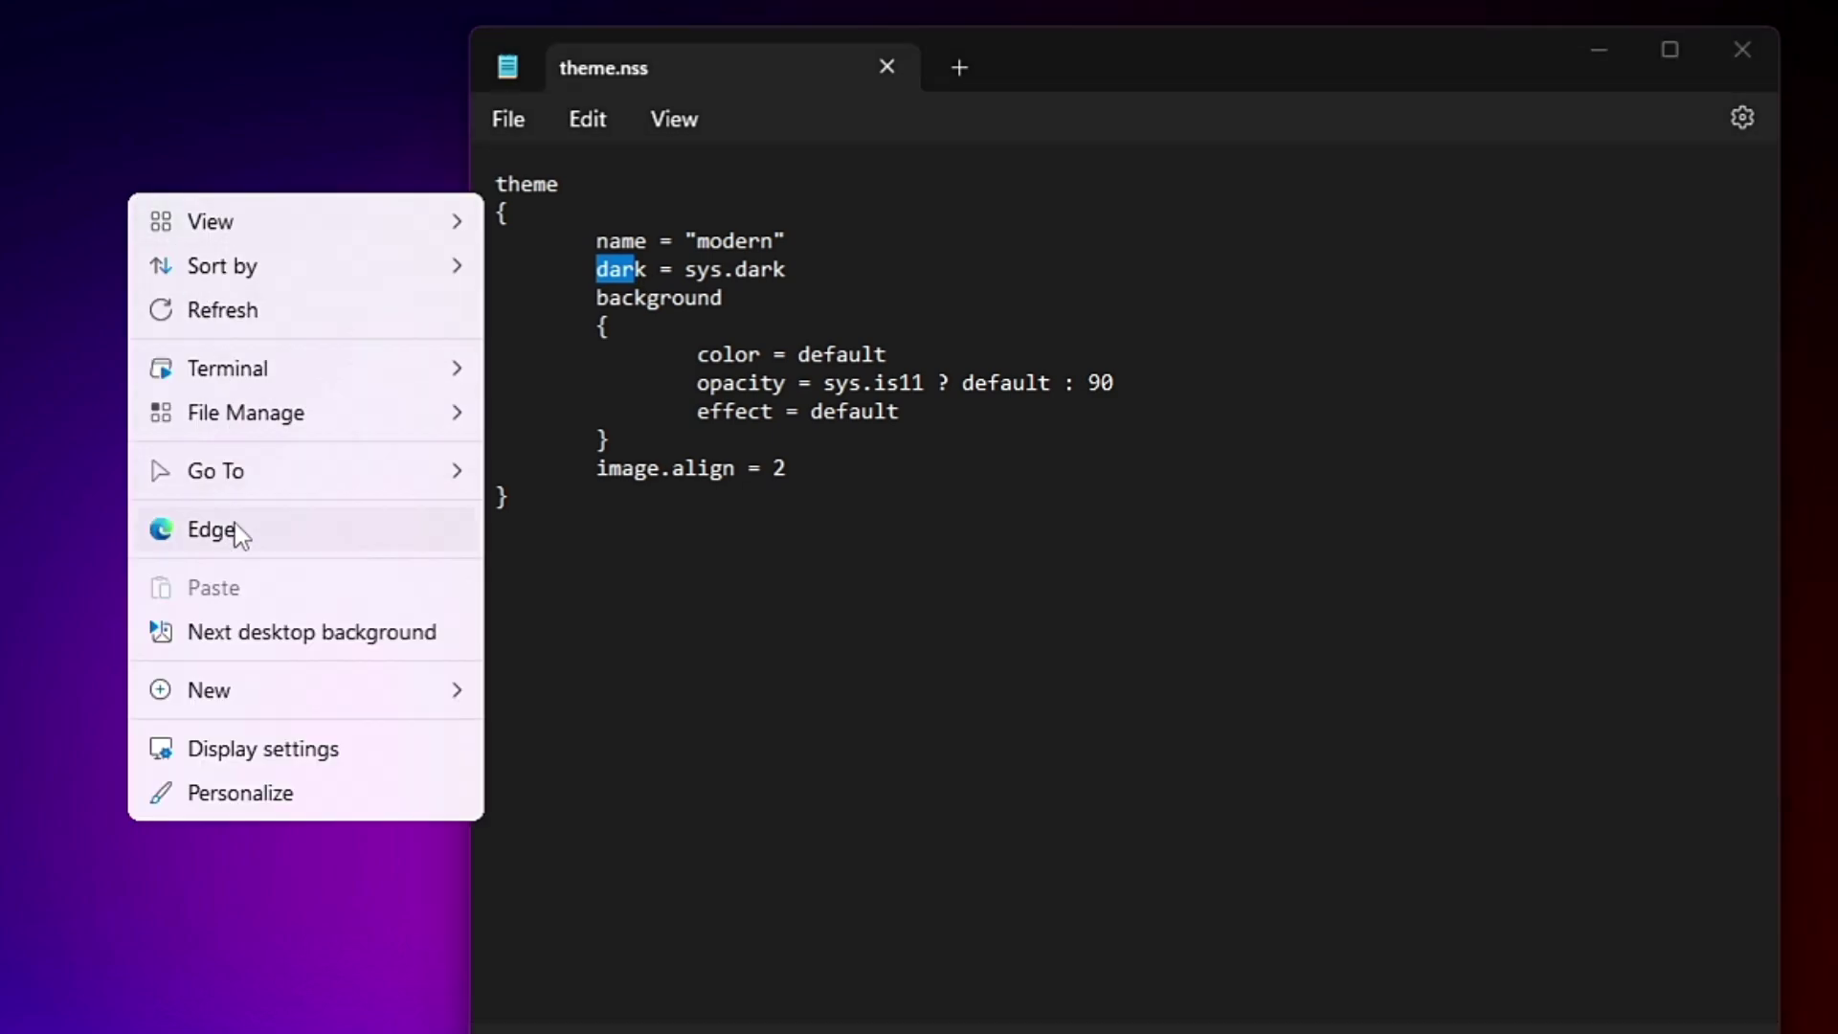
mouse_move(335, 267)
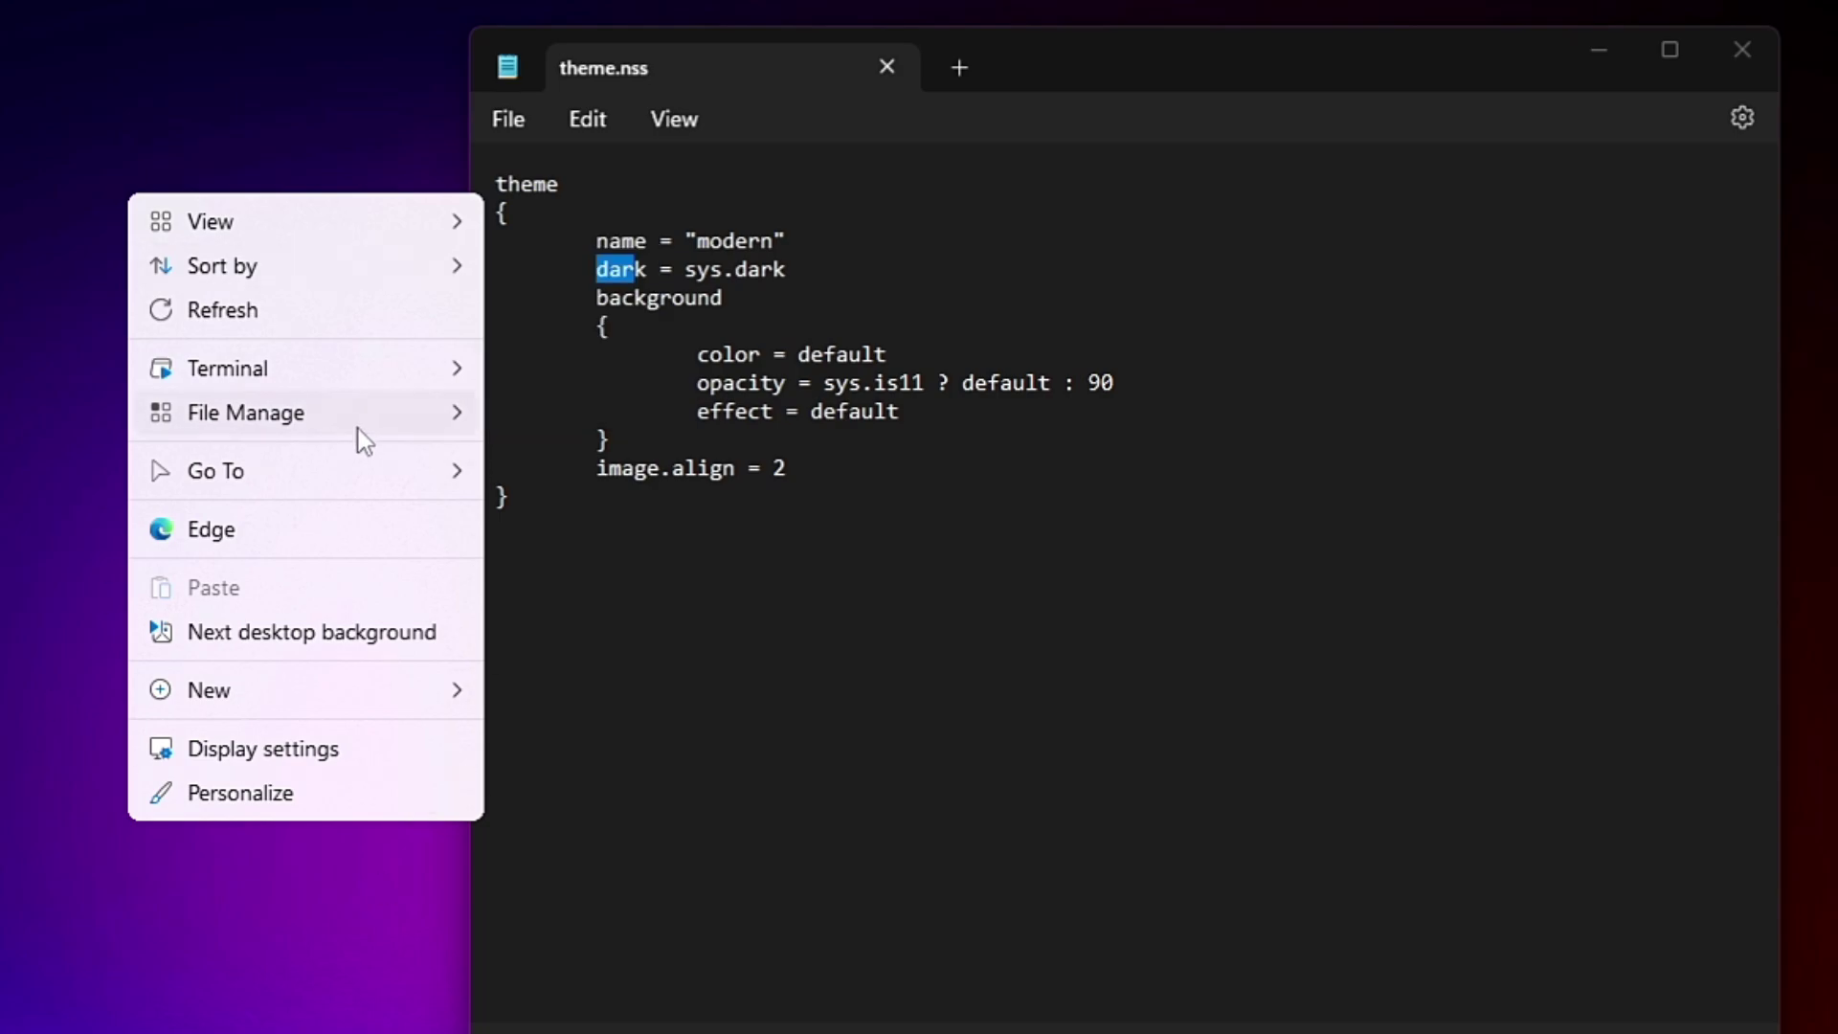
left_click(700, 298)
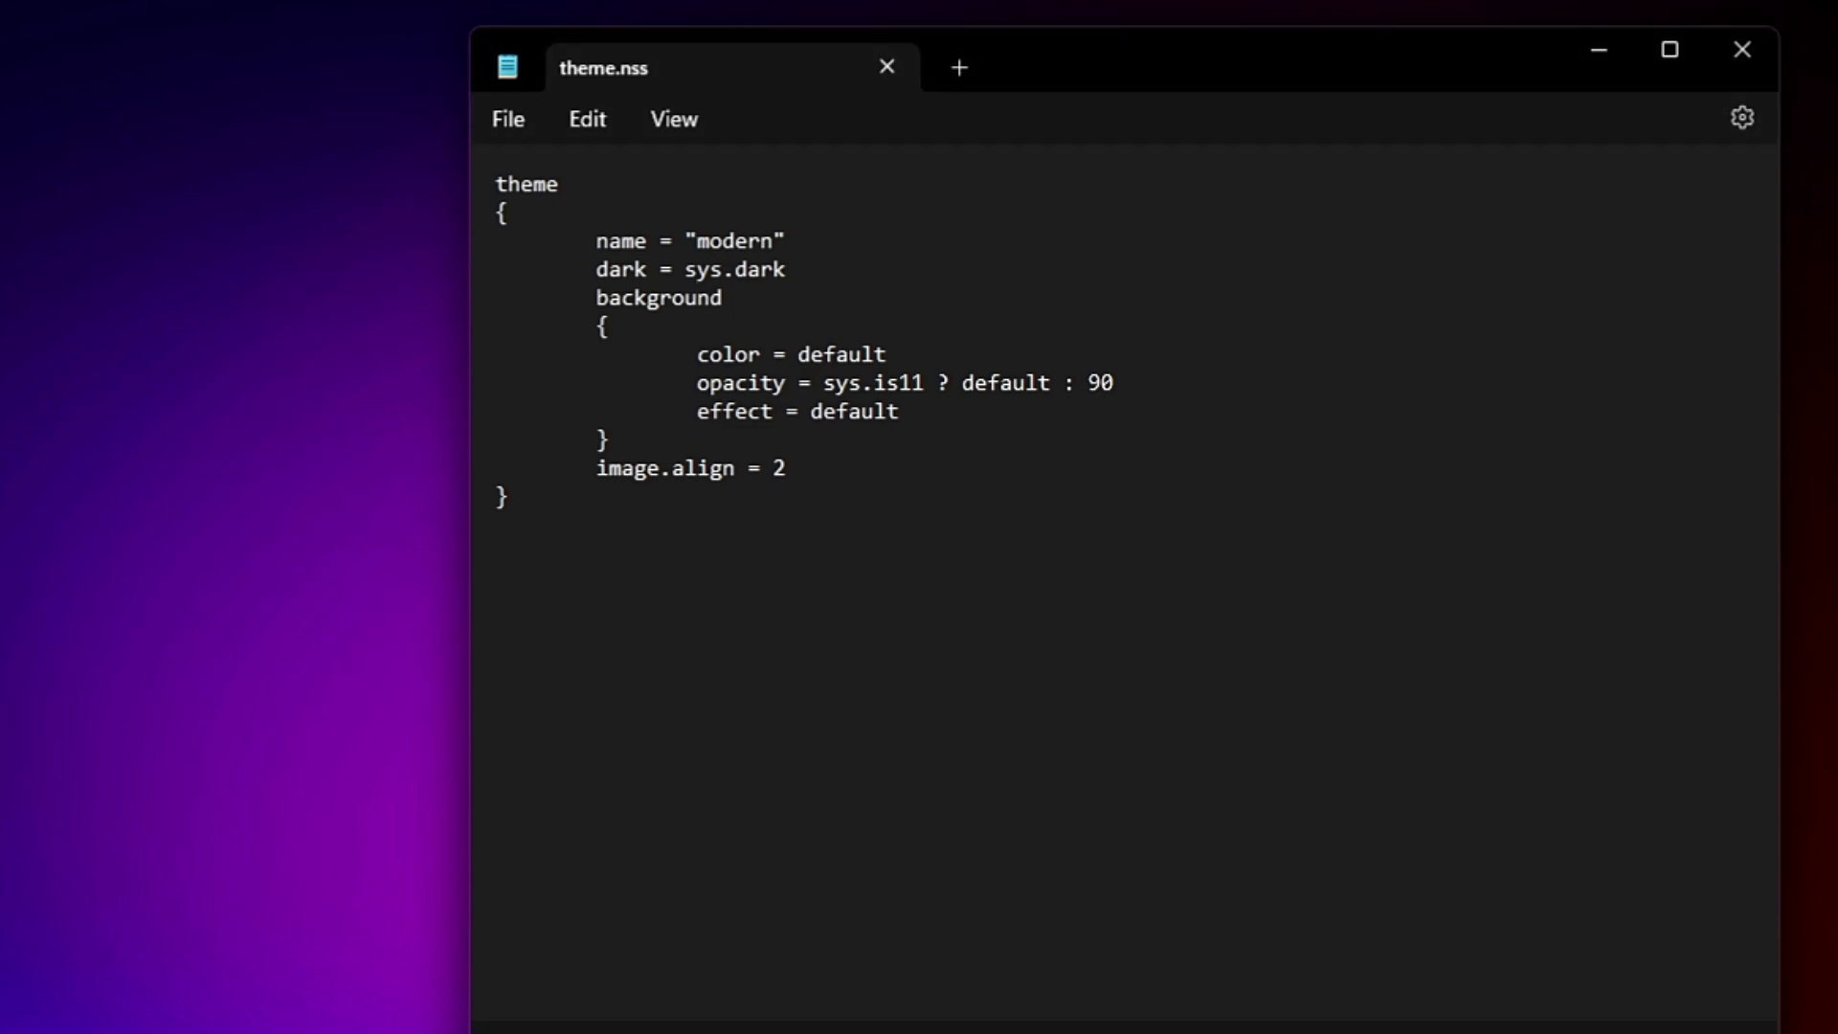
Save theme.nss with the dark setting changed to true, and check the desktop context menu.
left_click(689, 271)
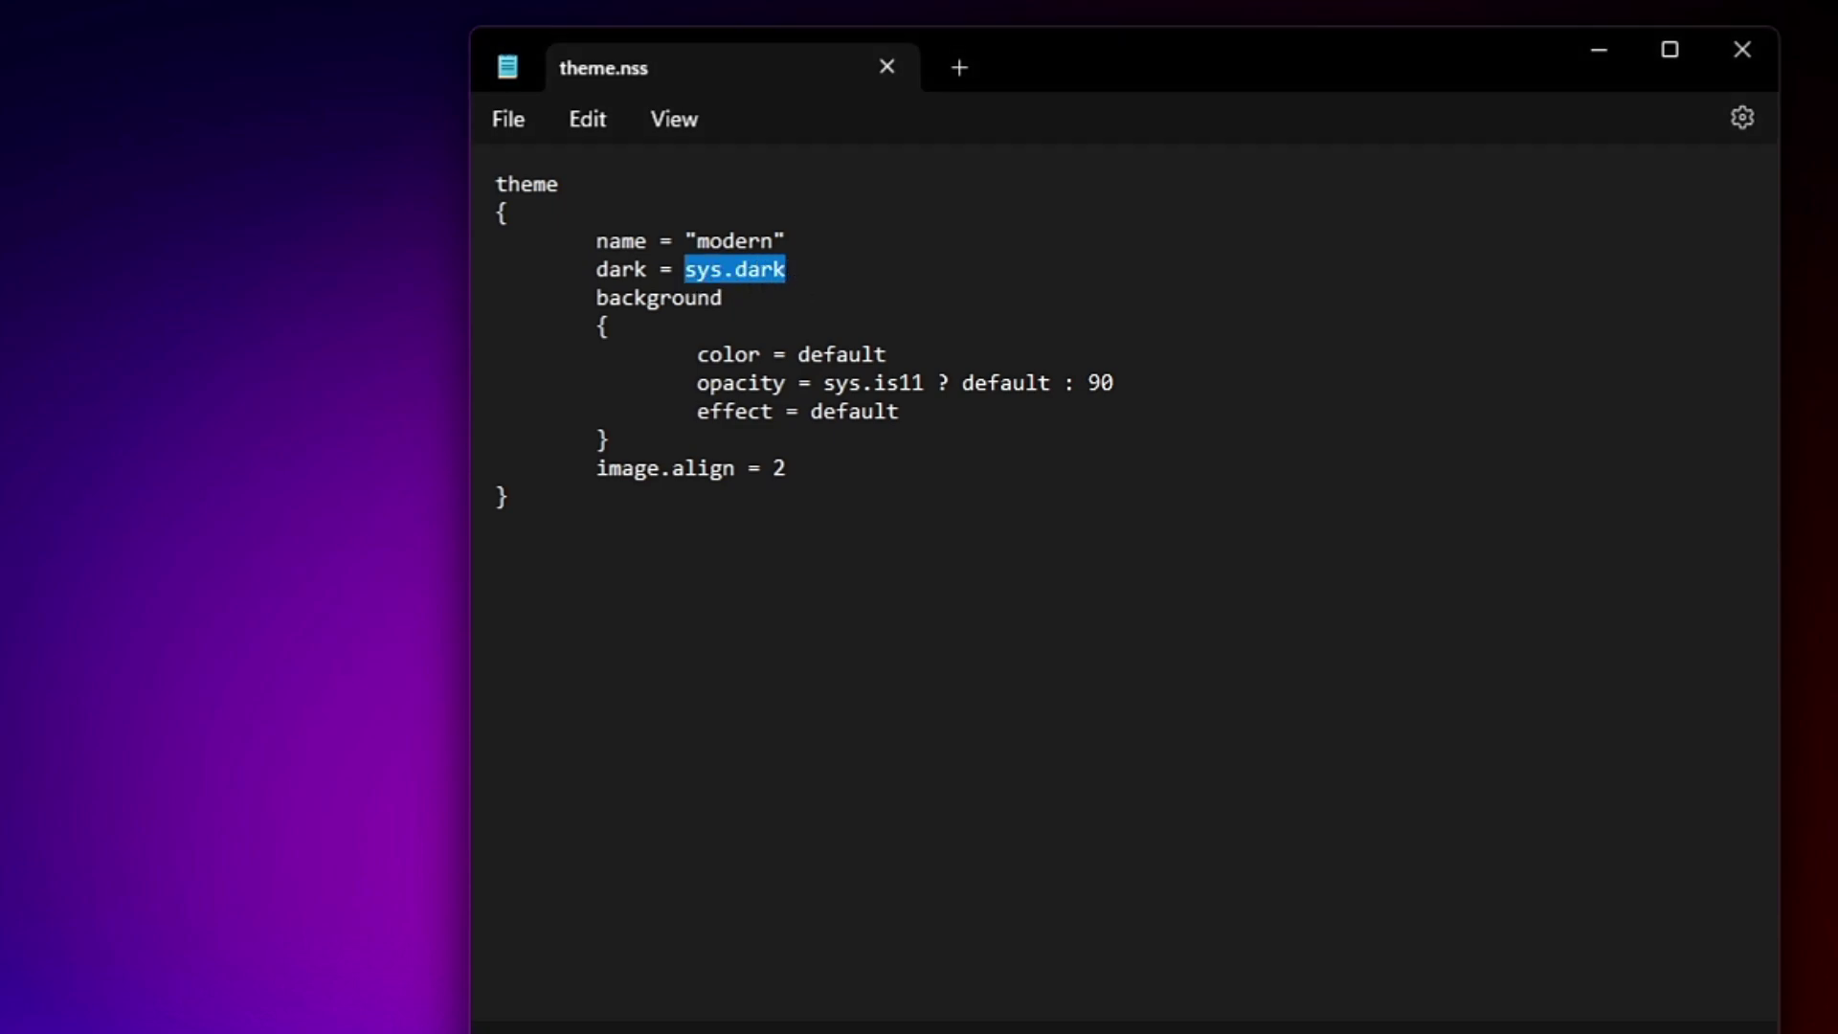
type("true")
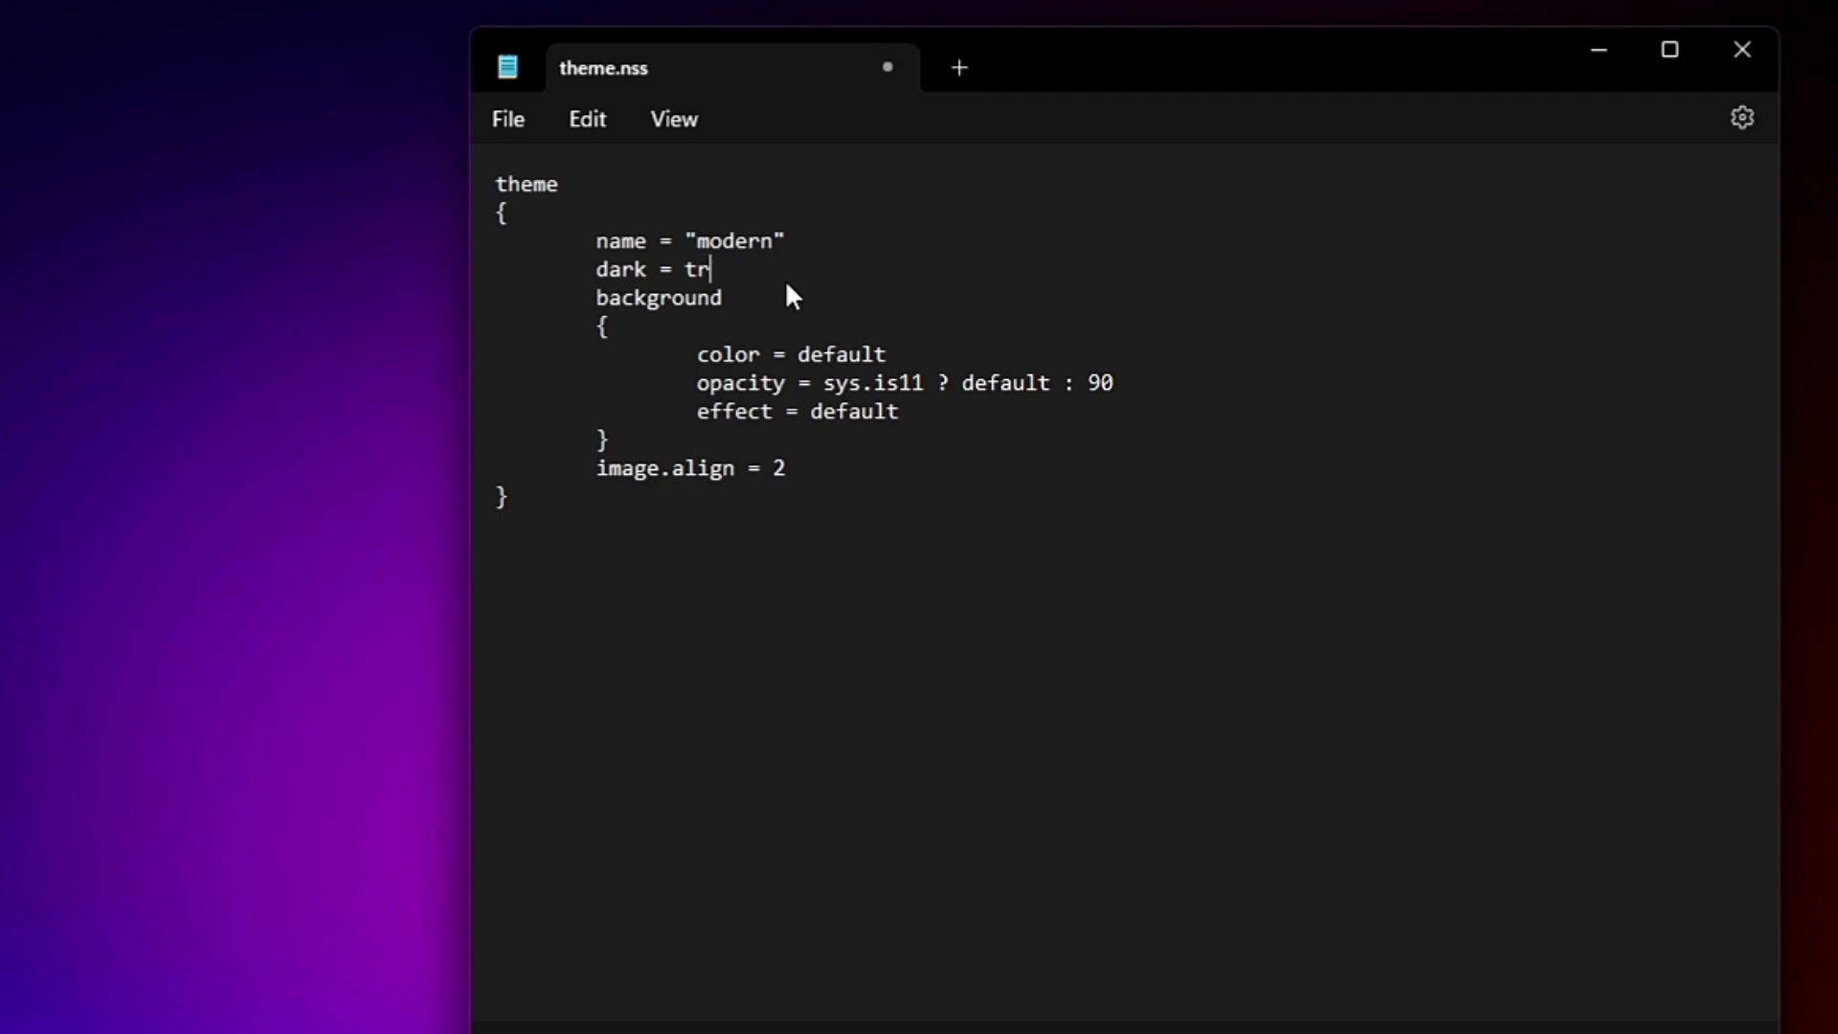
left_click(505, 119)
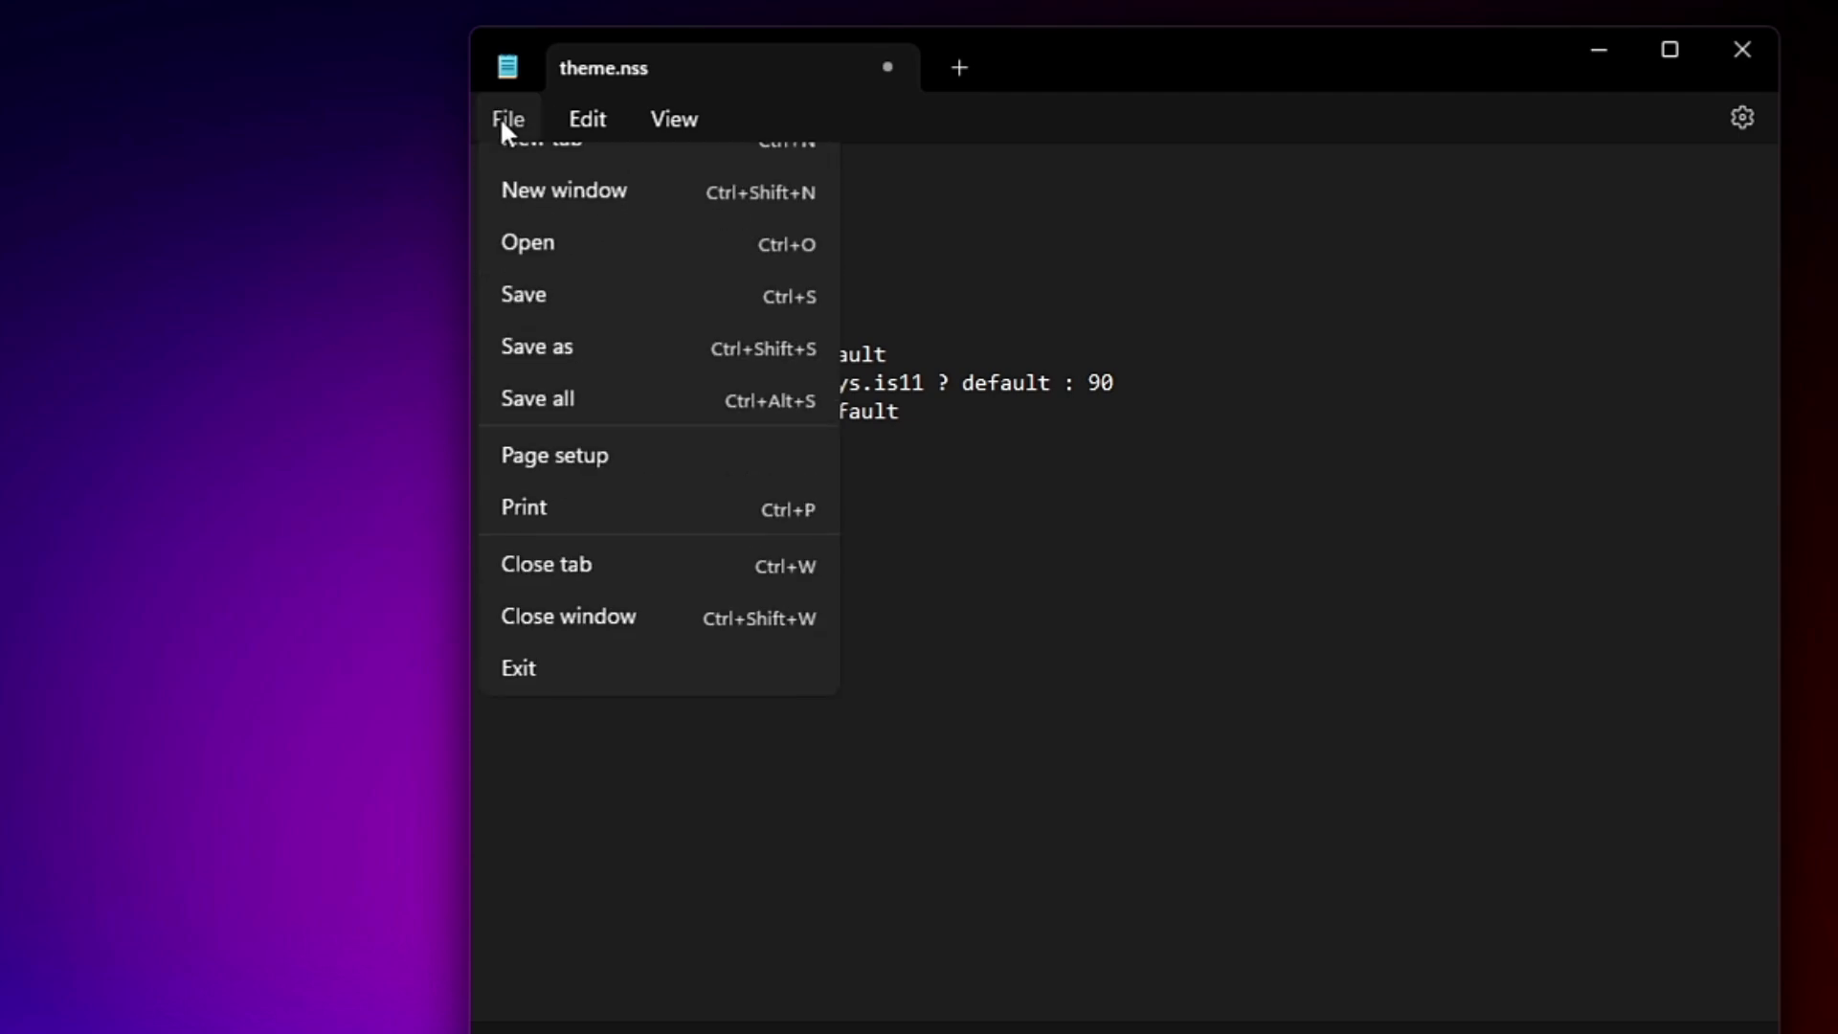
left_click(579, 336)
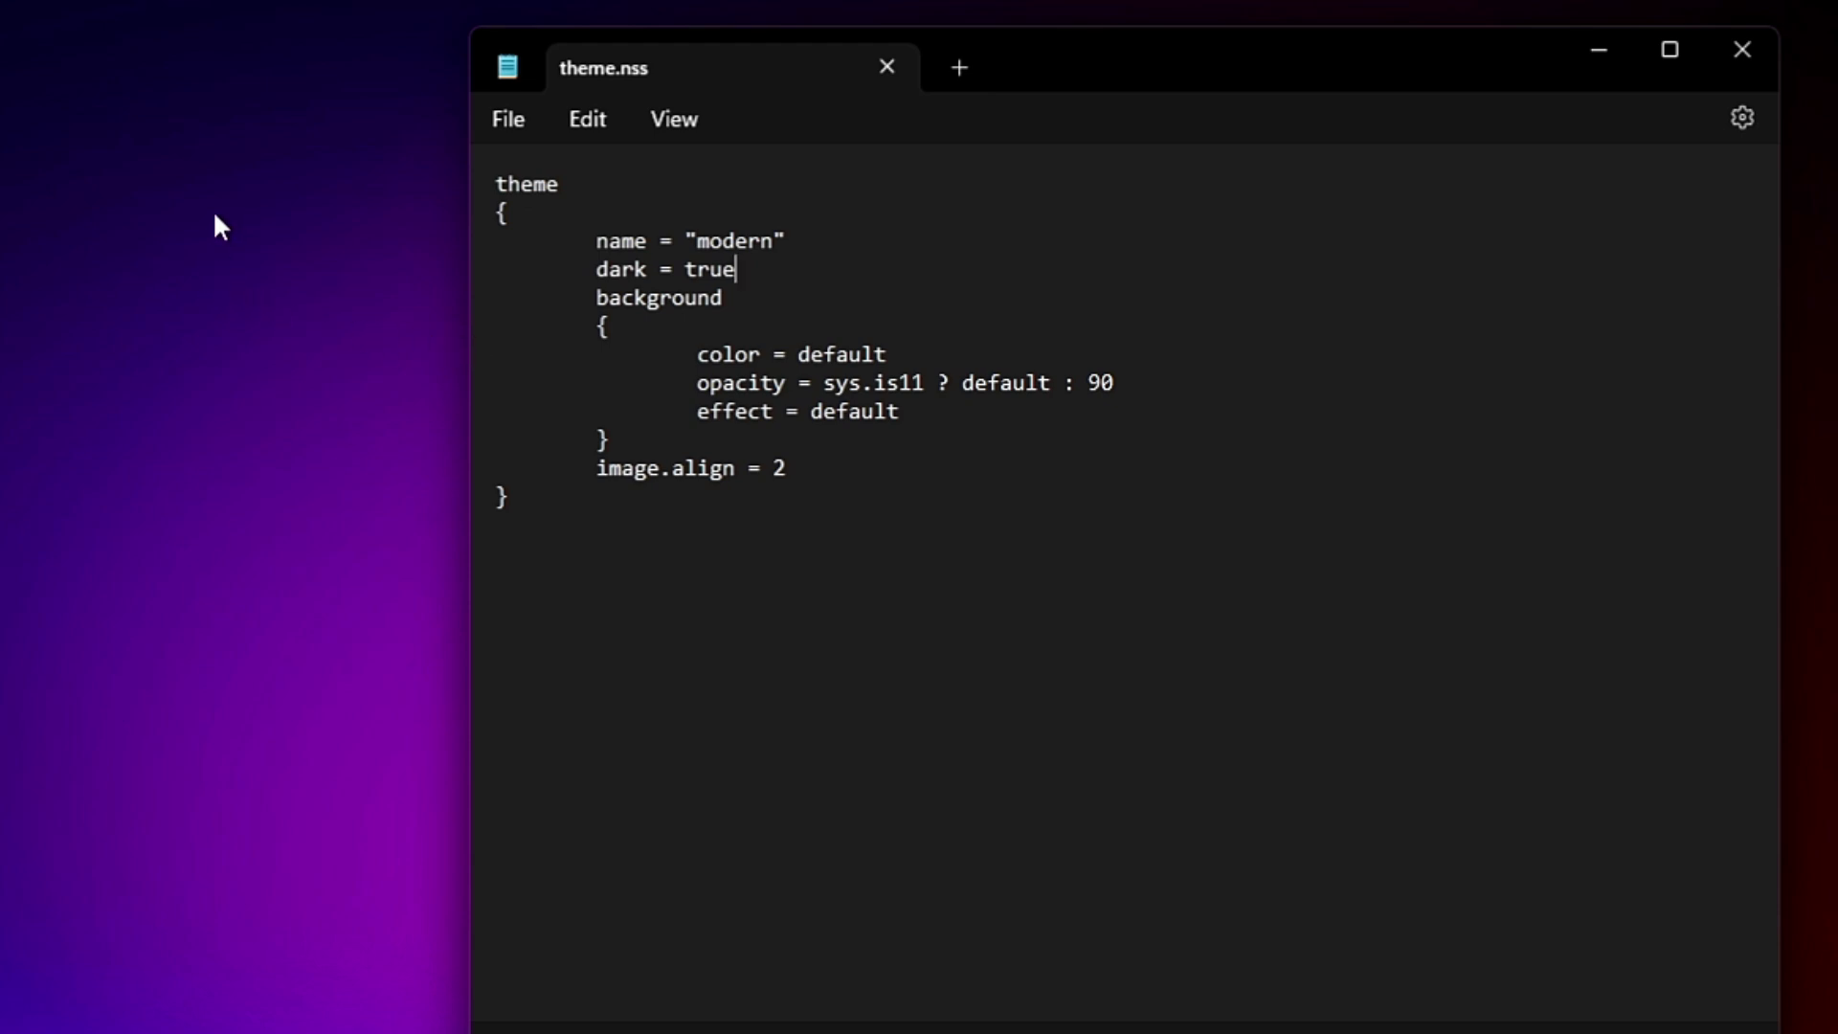
right_click(142, 278)
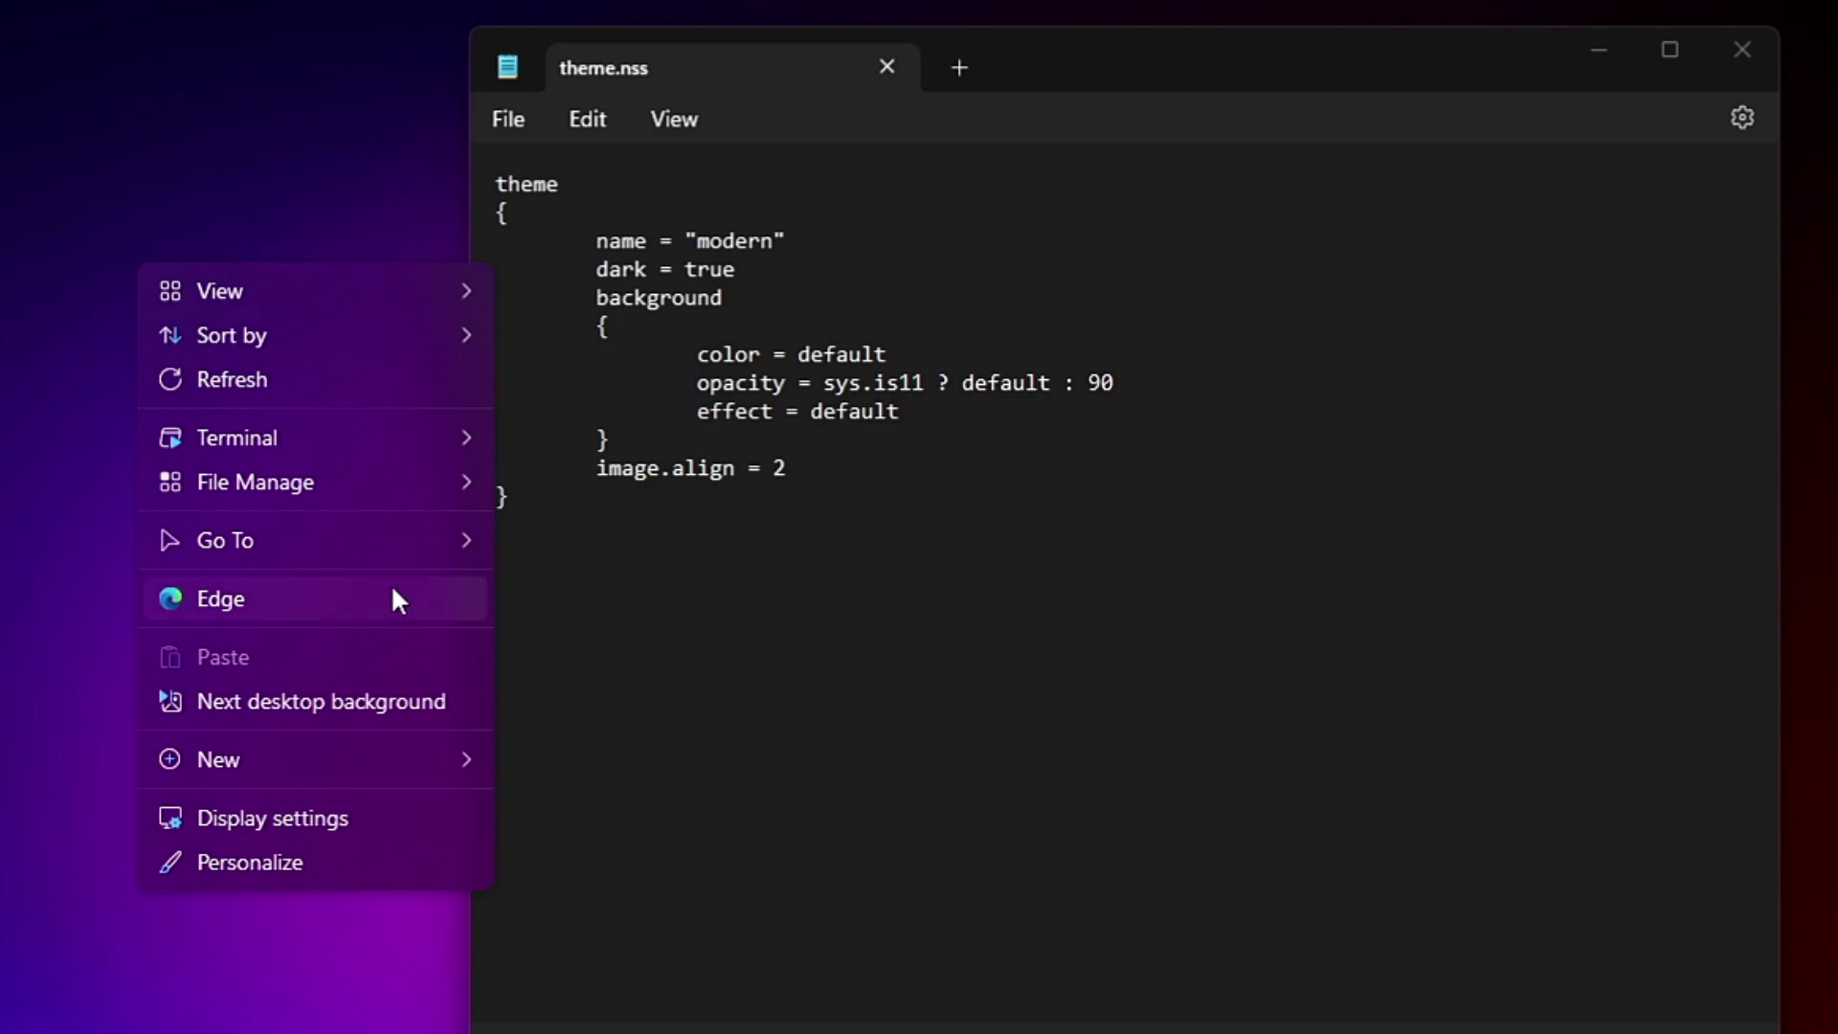
Examine the background color setting in theme.nss and compare it with the desktop context menu's color.
left_click(809, 356)
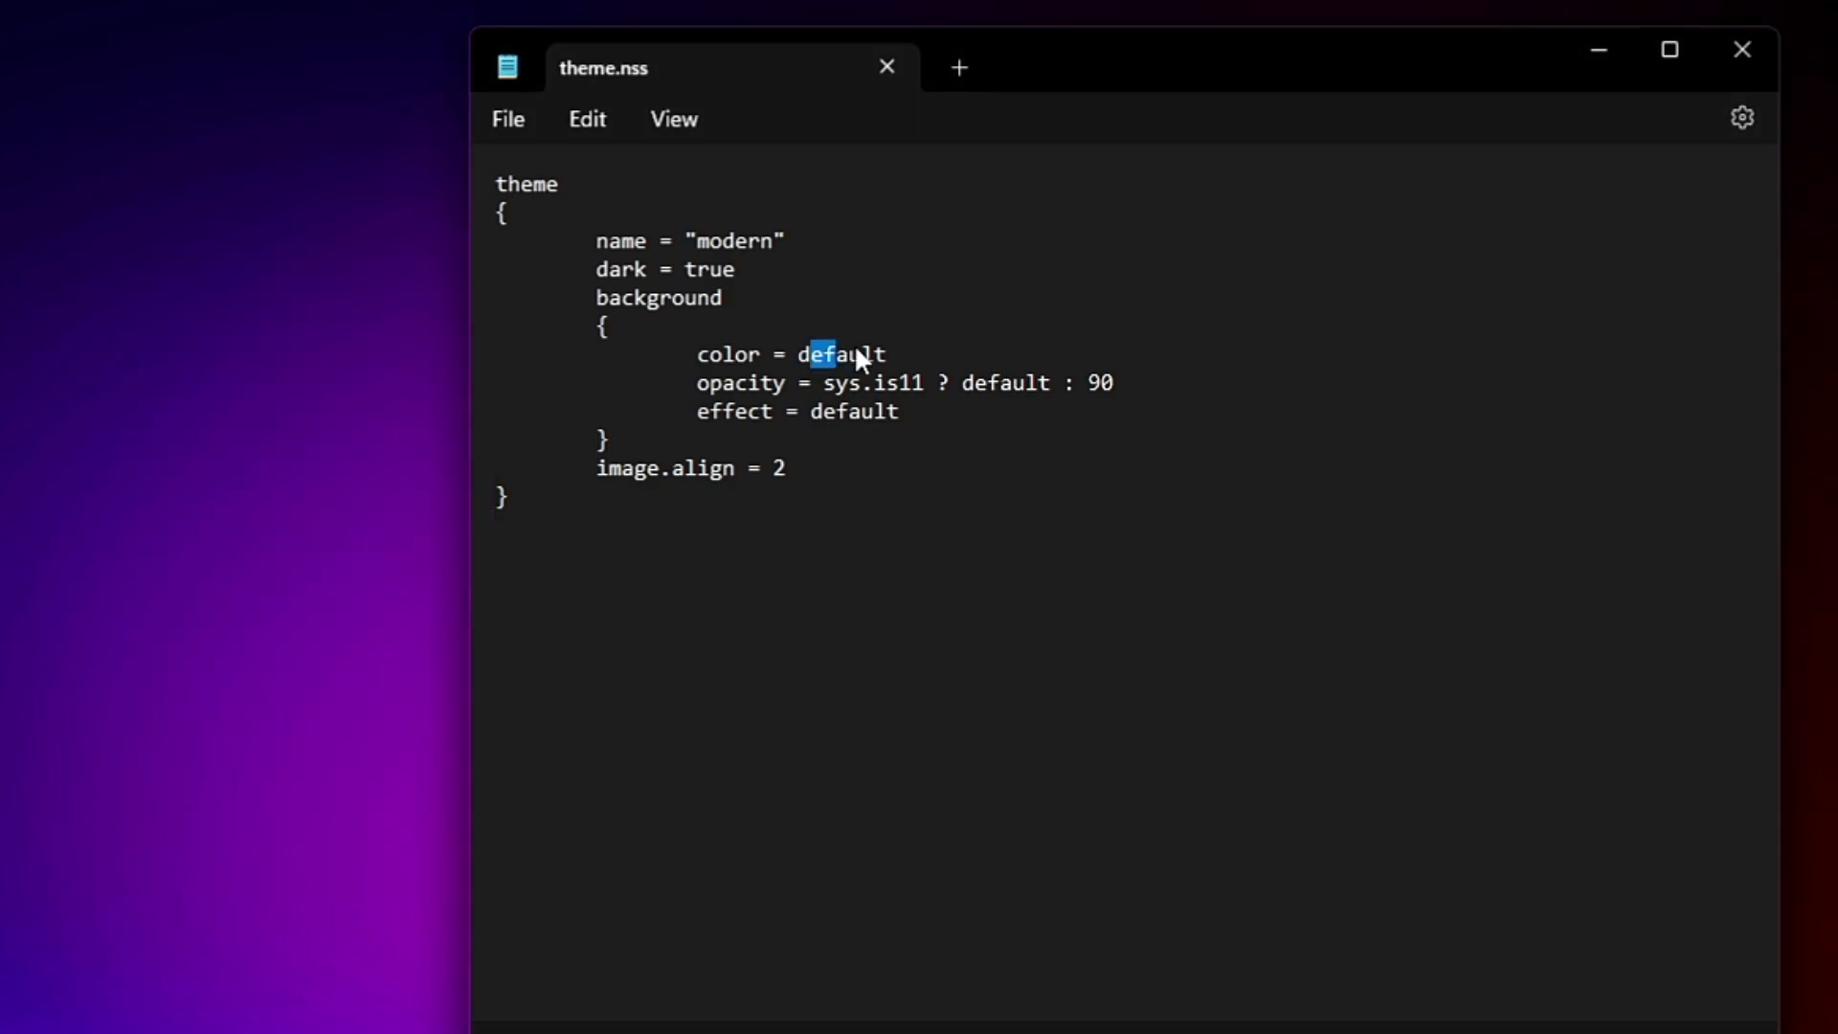
left_click_drag(874, 356, 812, 359)
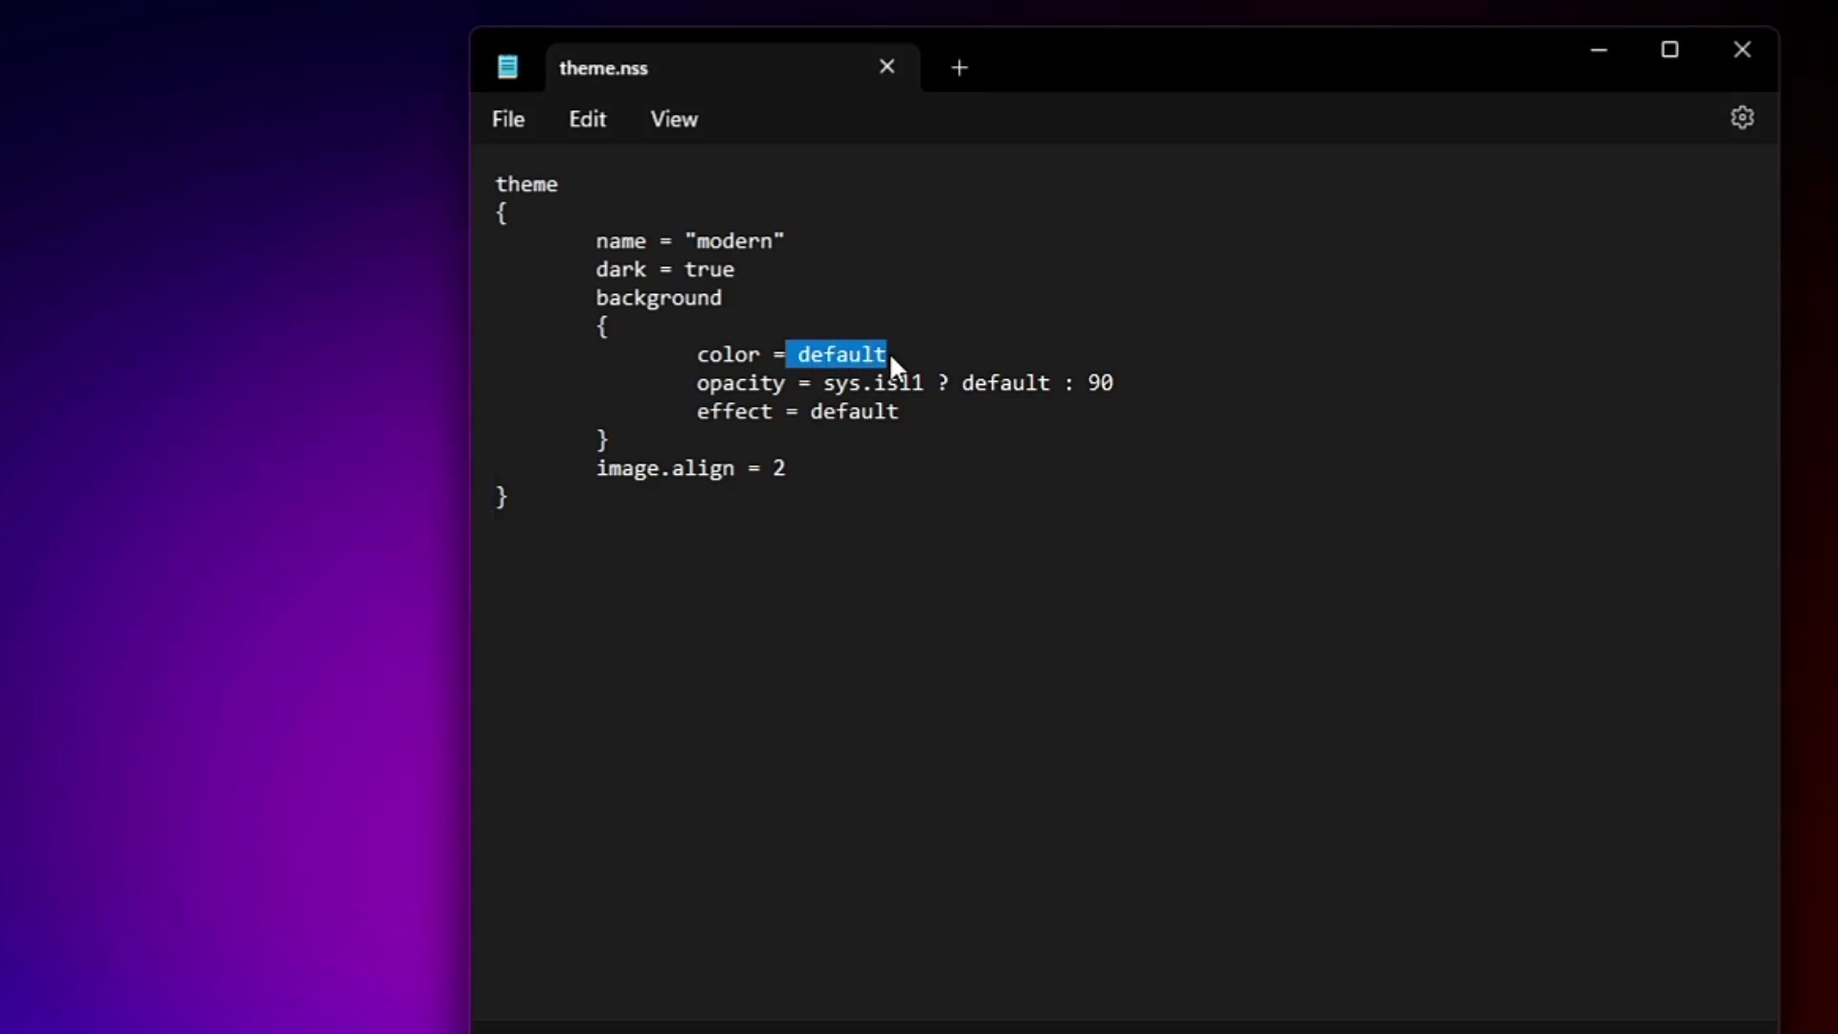
right_click(191, 261)
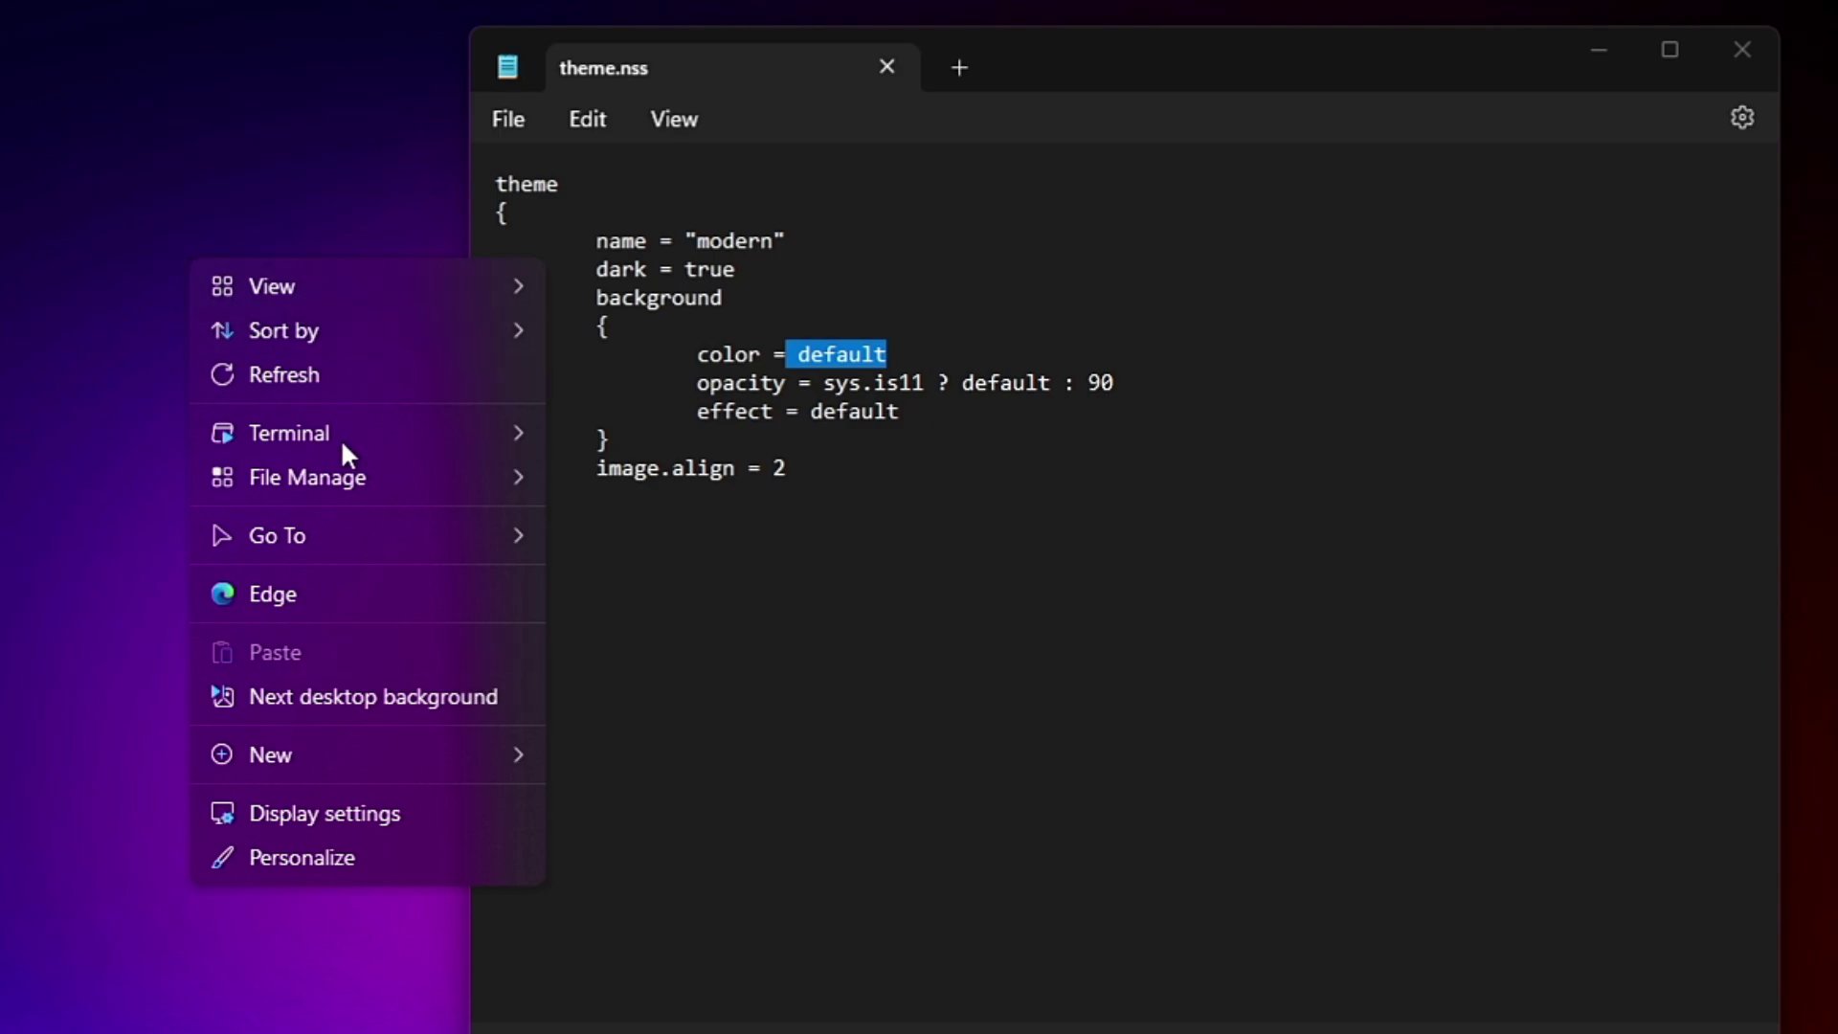
mouse_move(363, 535)
left_click(825, 356)
left_click(825, 356)
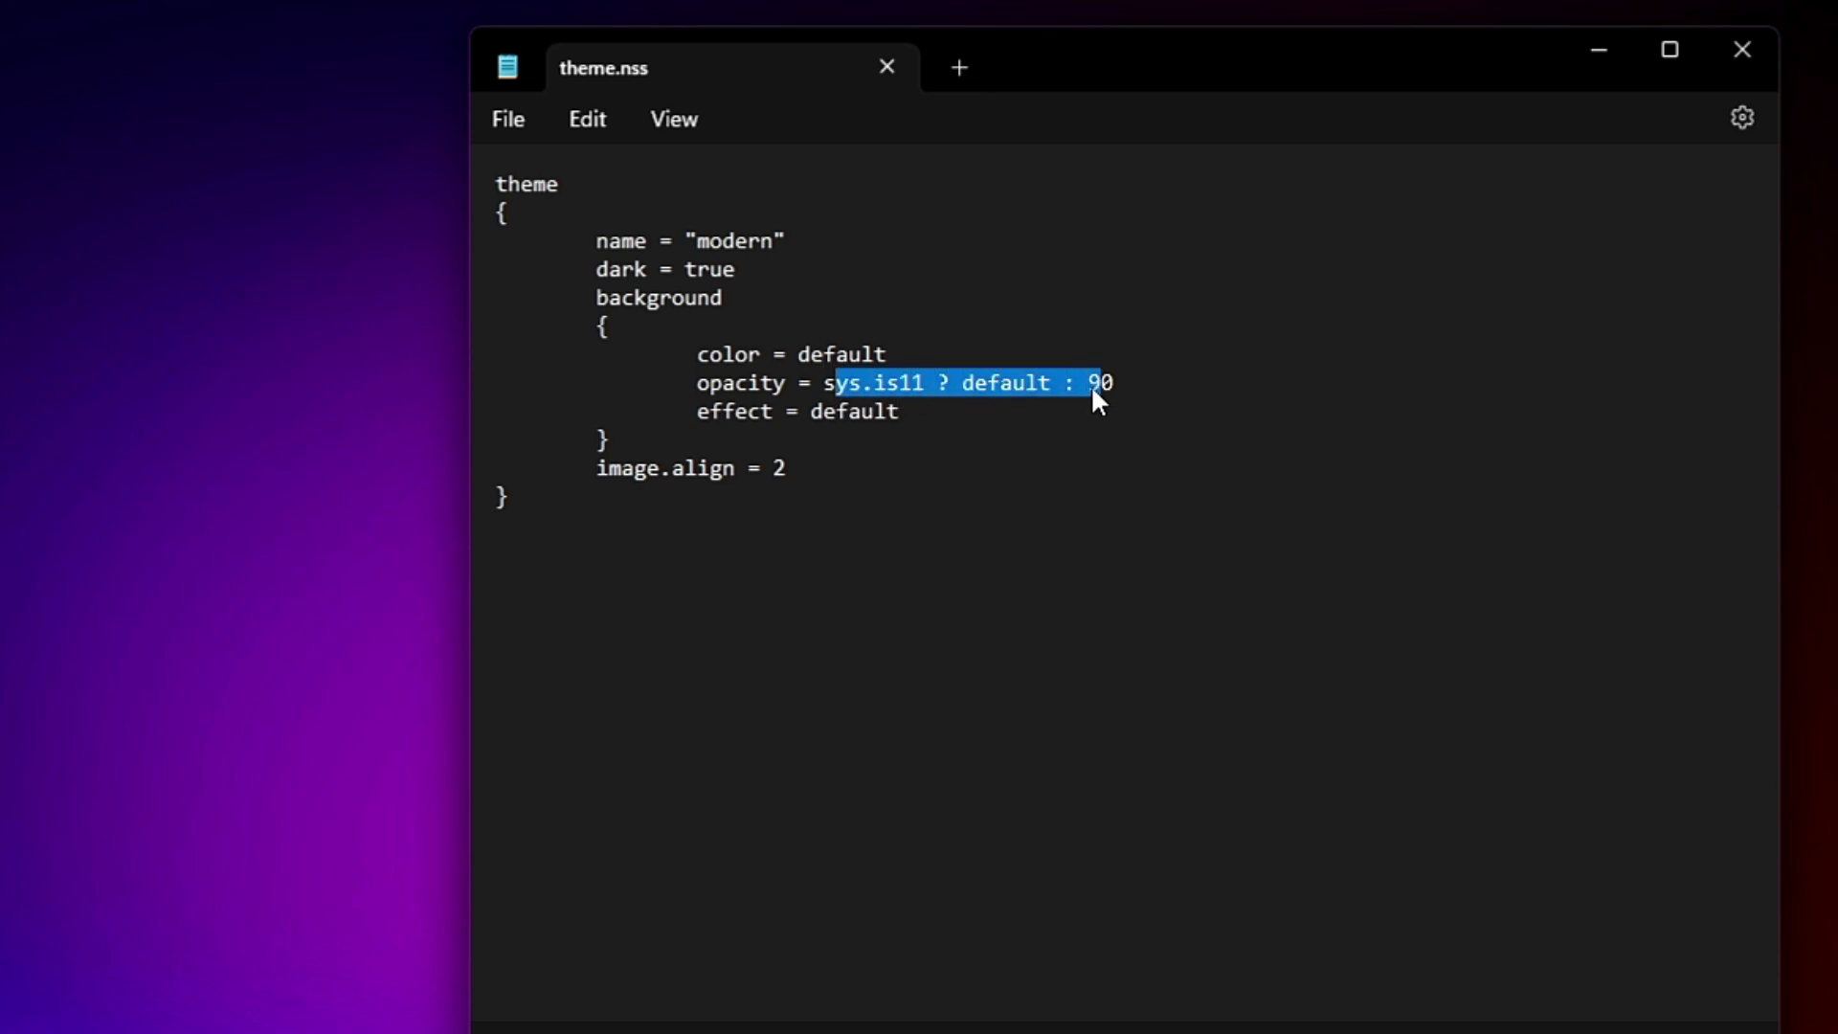
Save theme.nss with the background opacity set to 20, and check the desktop context menu and its Sort by submenu.
type("20")
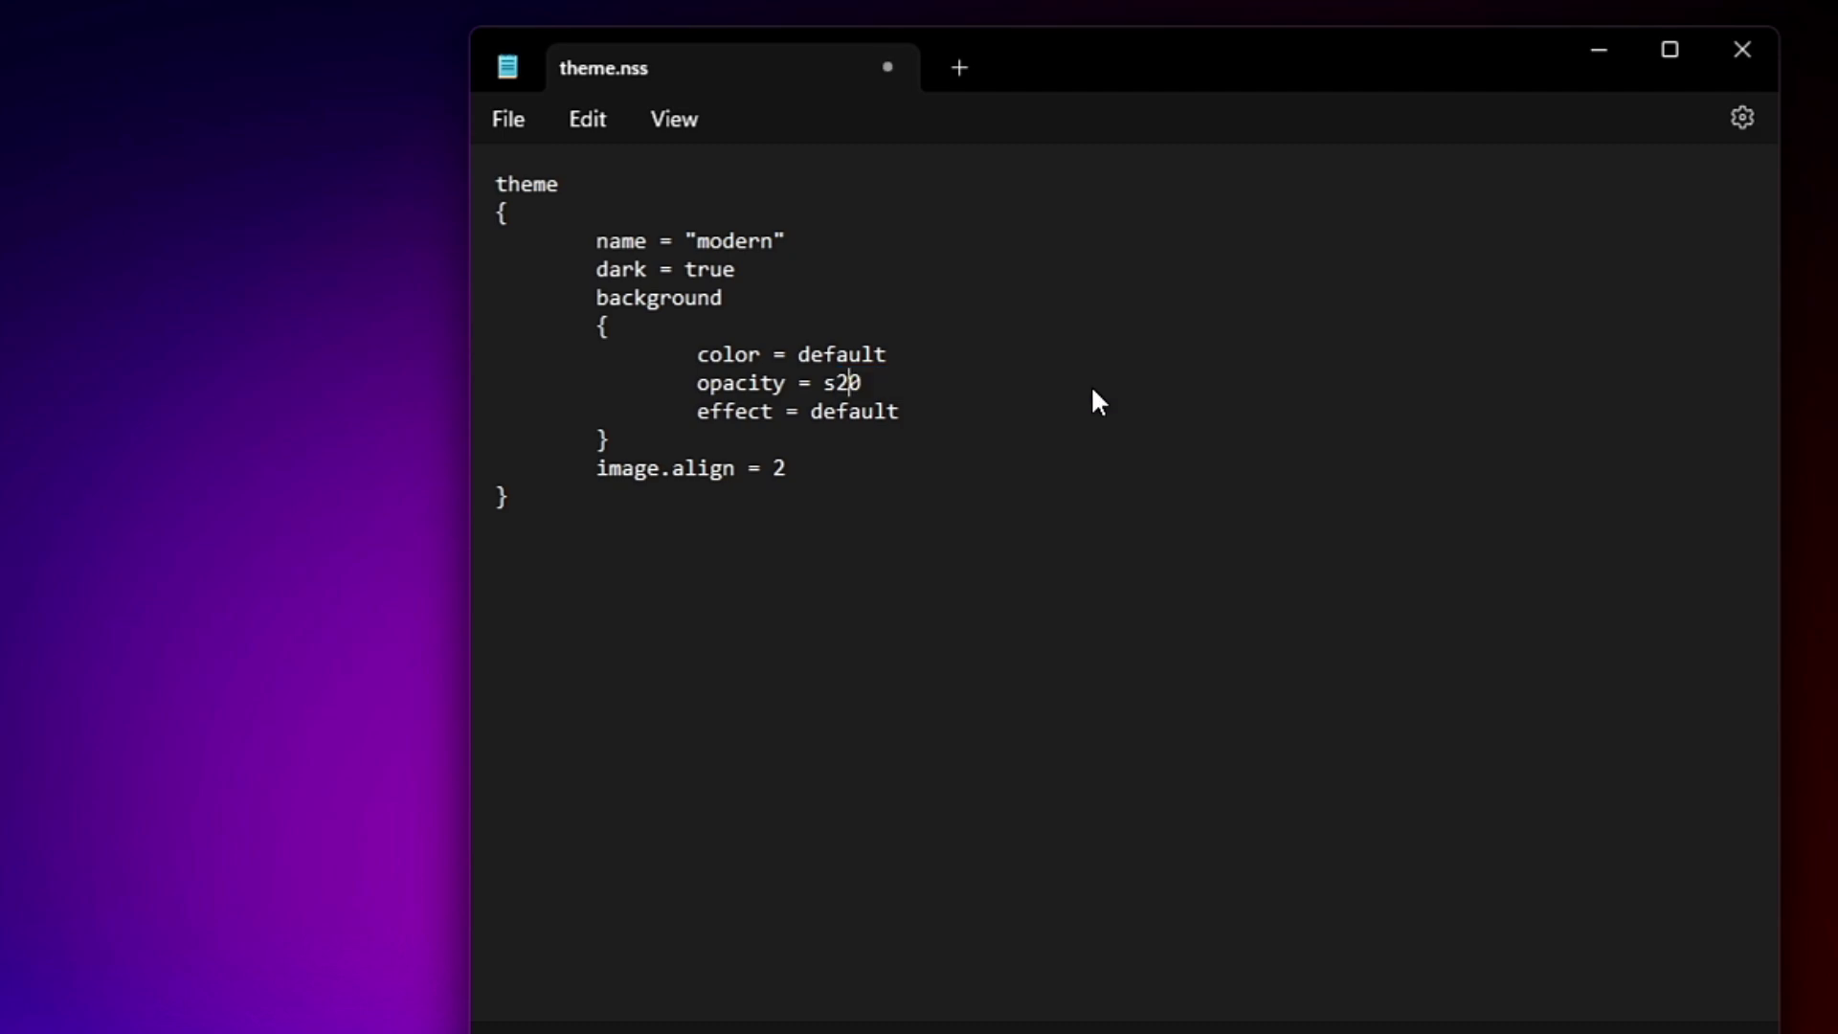
key("Left")
key("BackSpace")
left_click(532, 117)
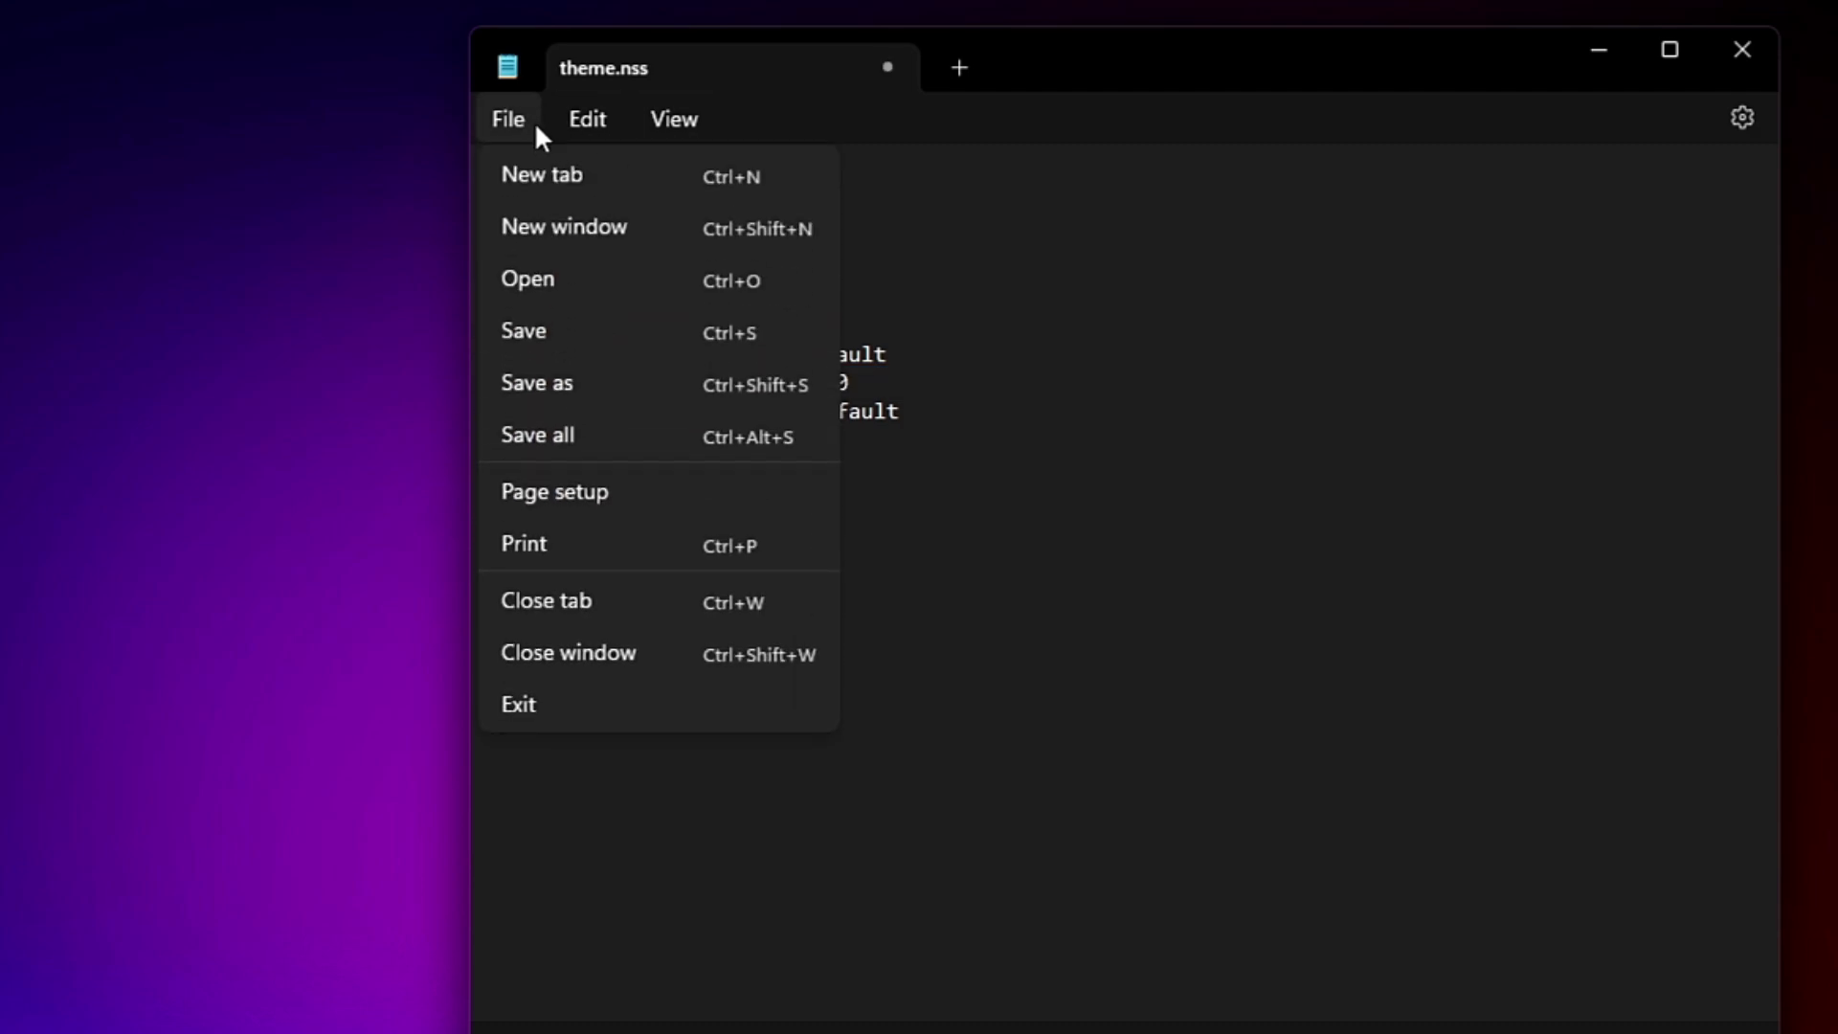
left_click(546, 332)
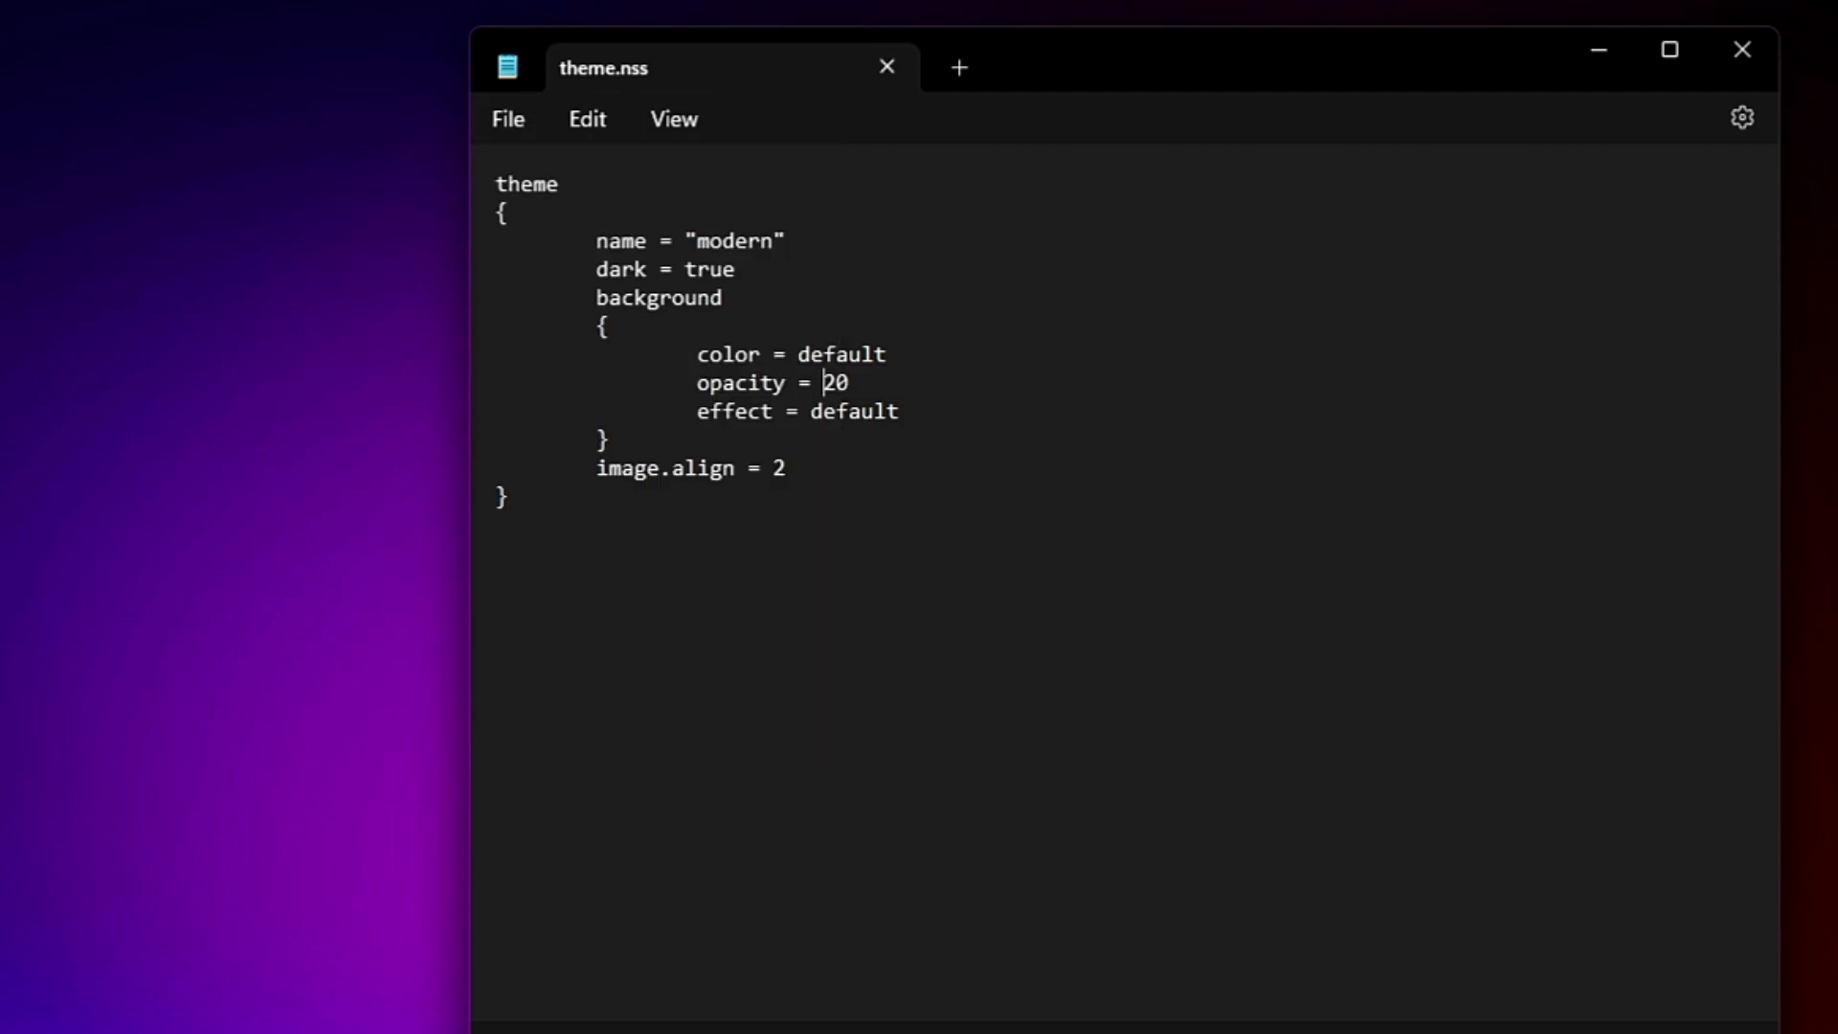
right_click(219, 313)
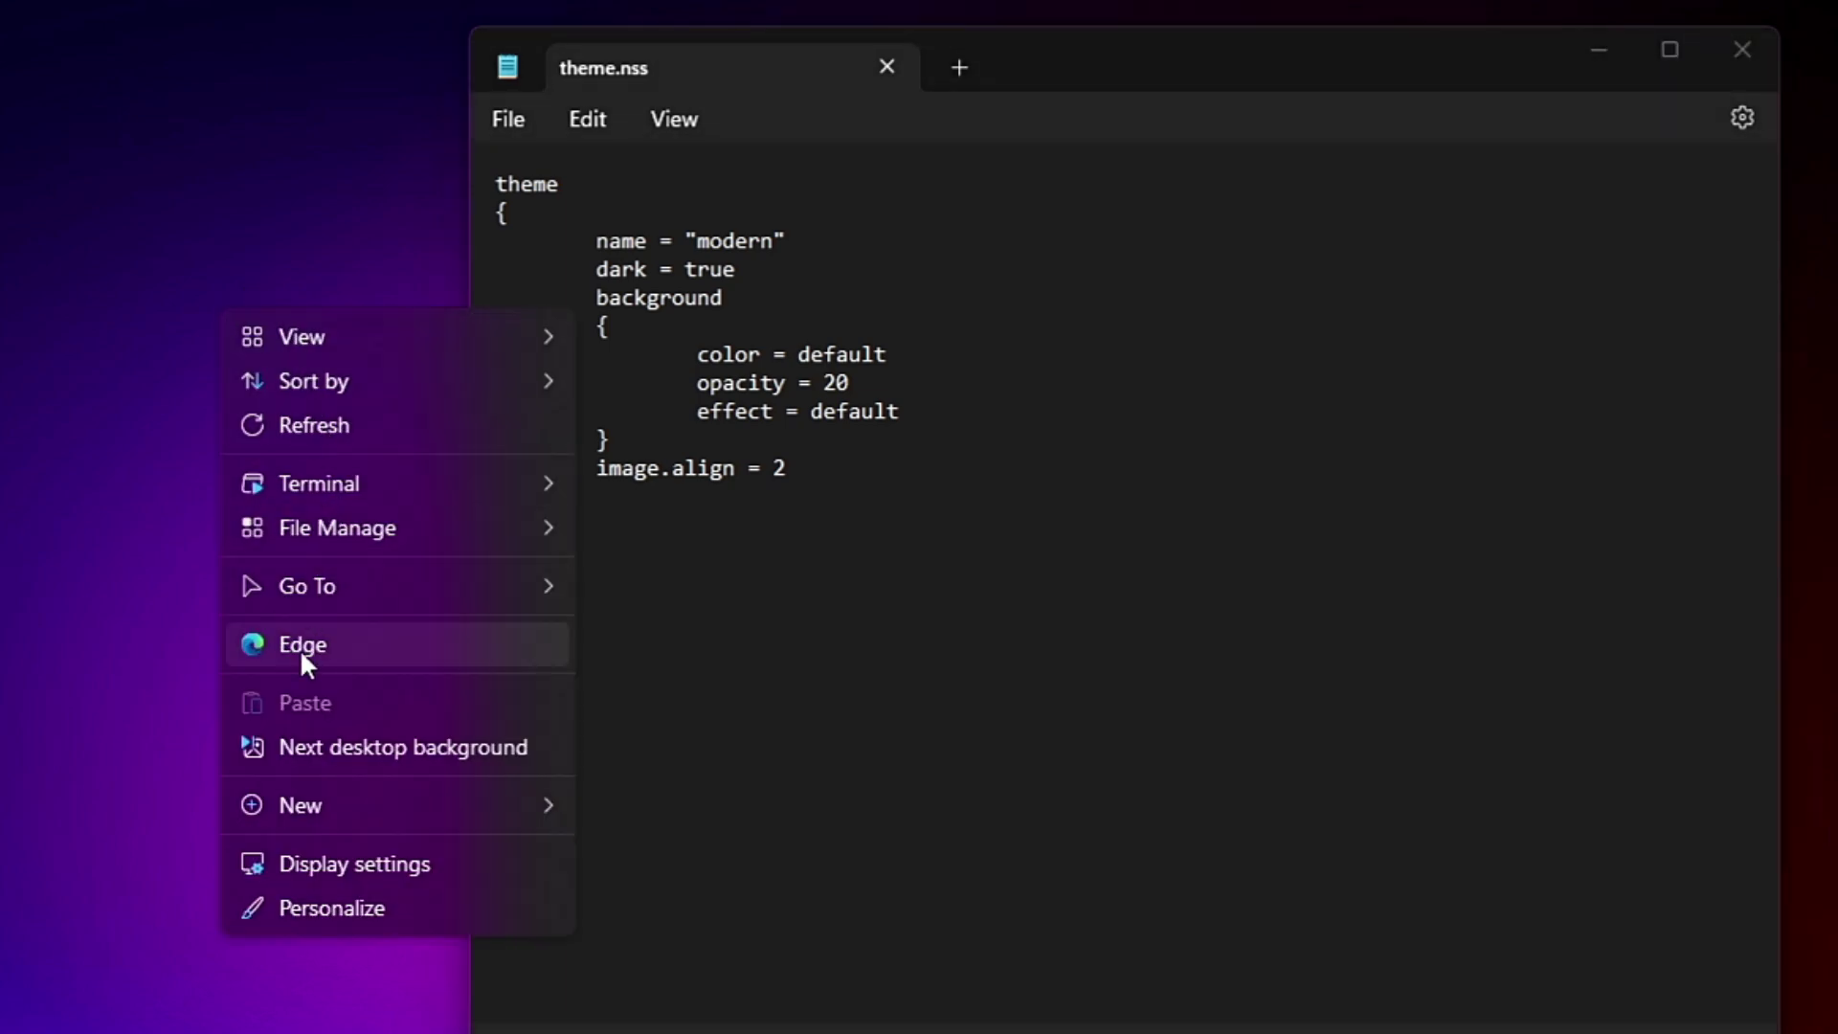
mouse_move(331, 349)
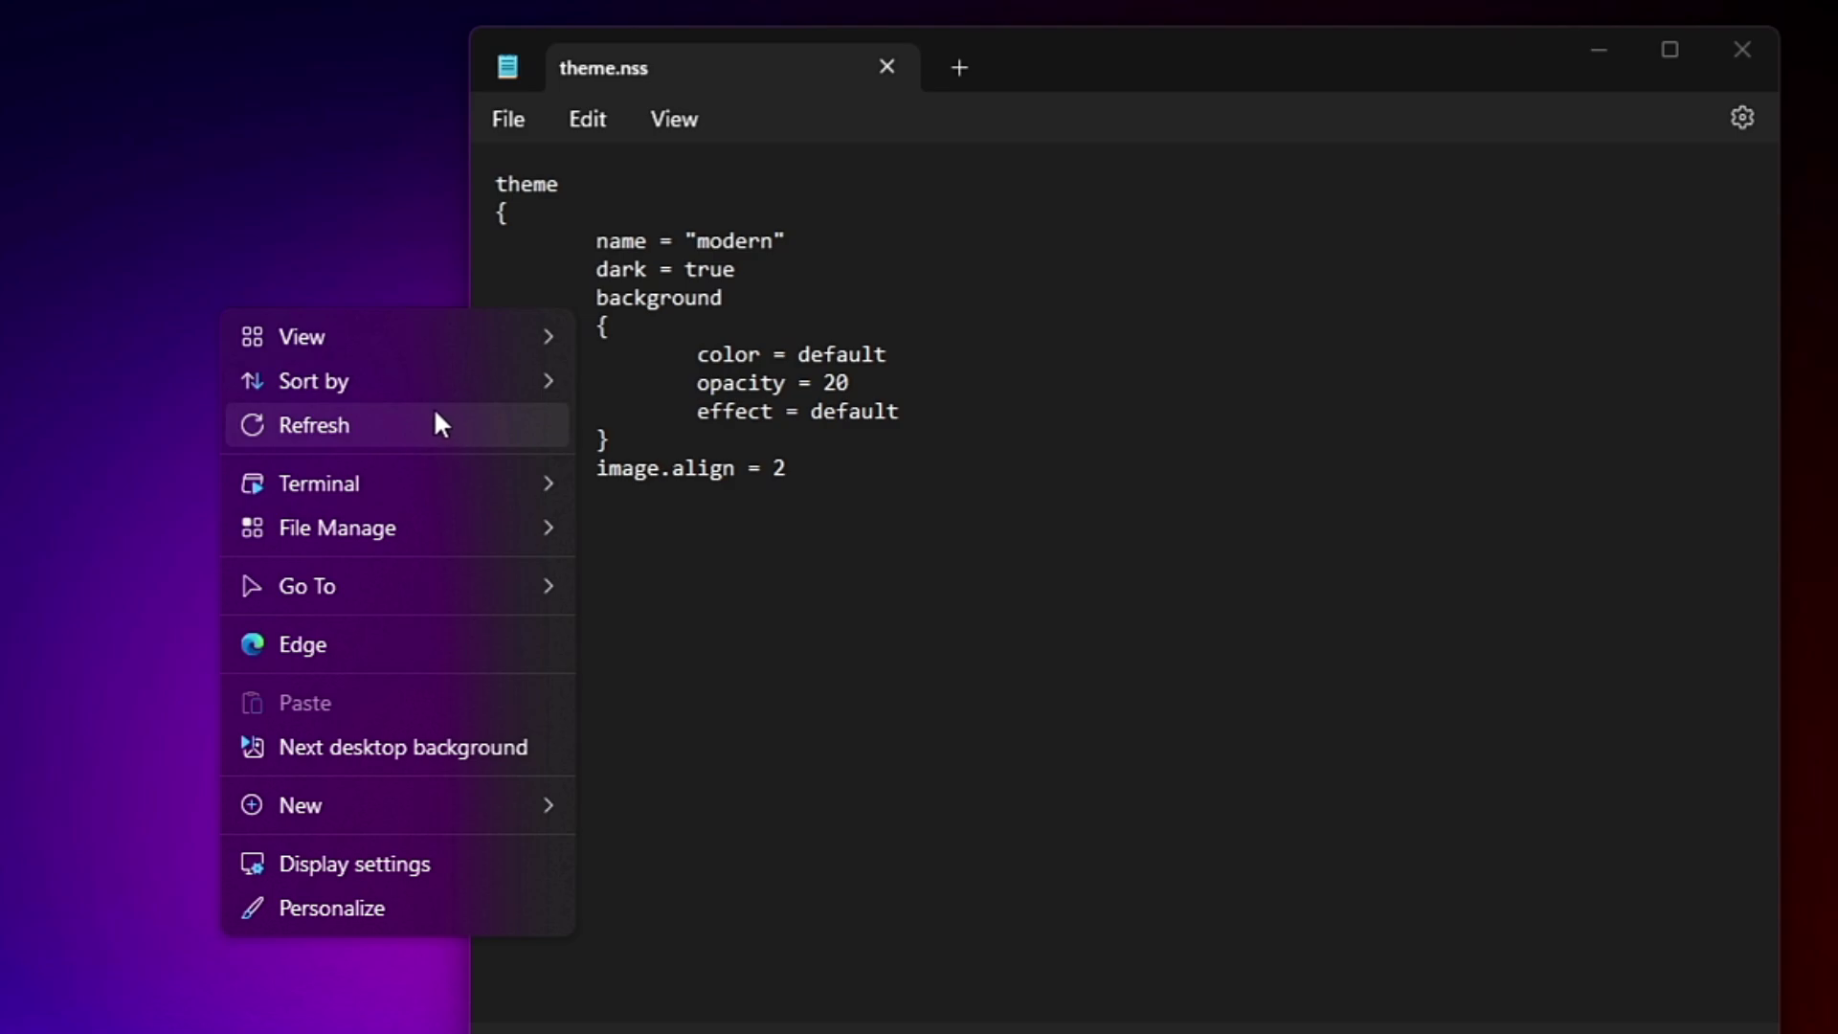
mouse_move(396, 393)
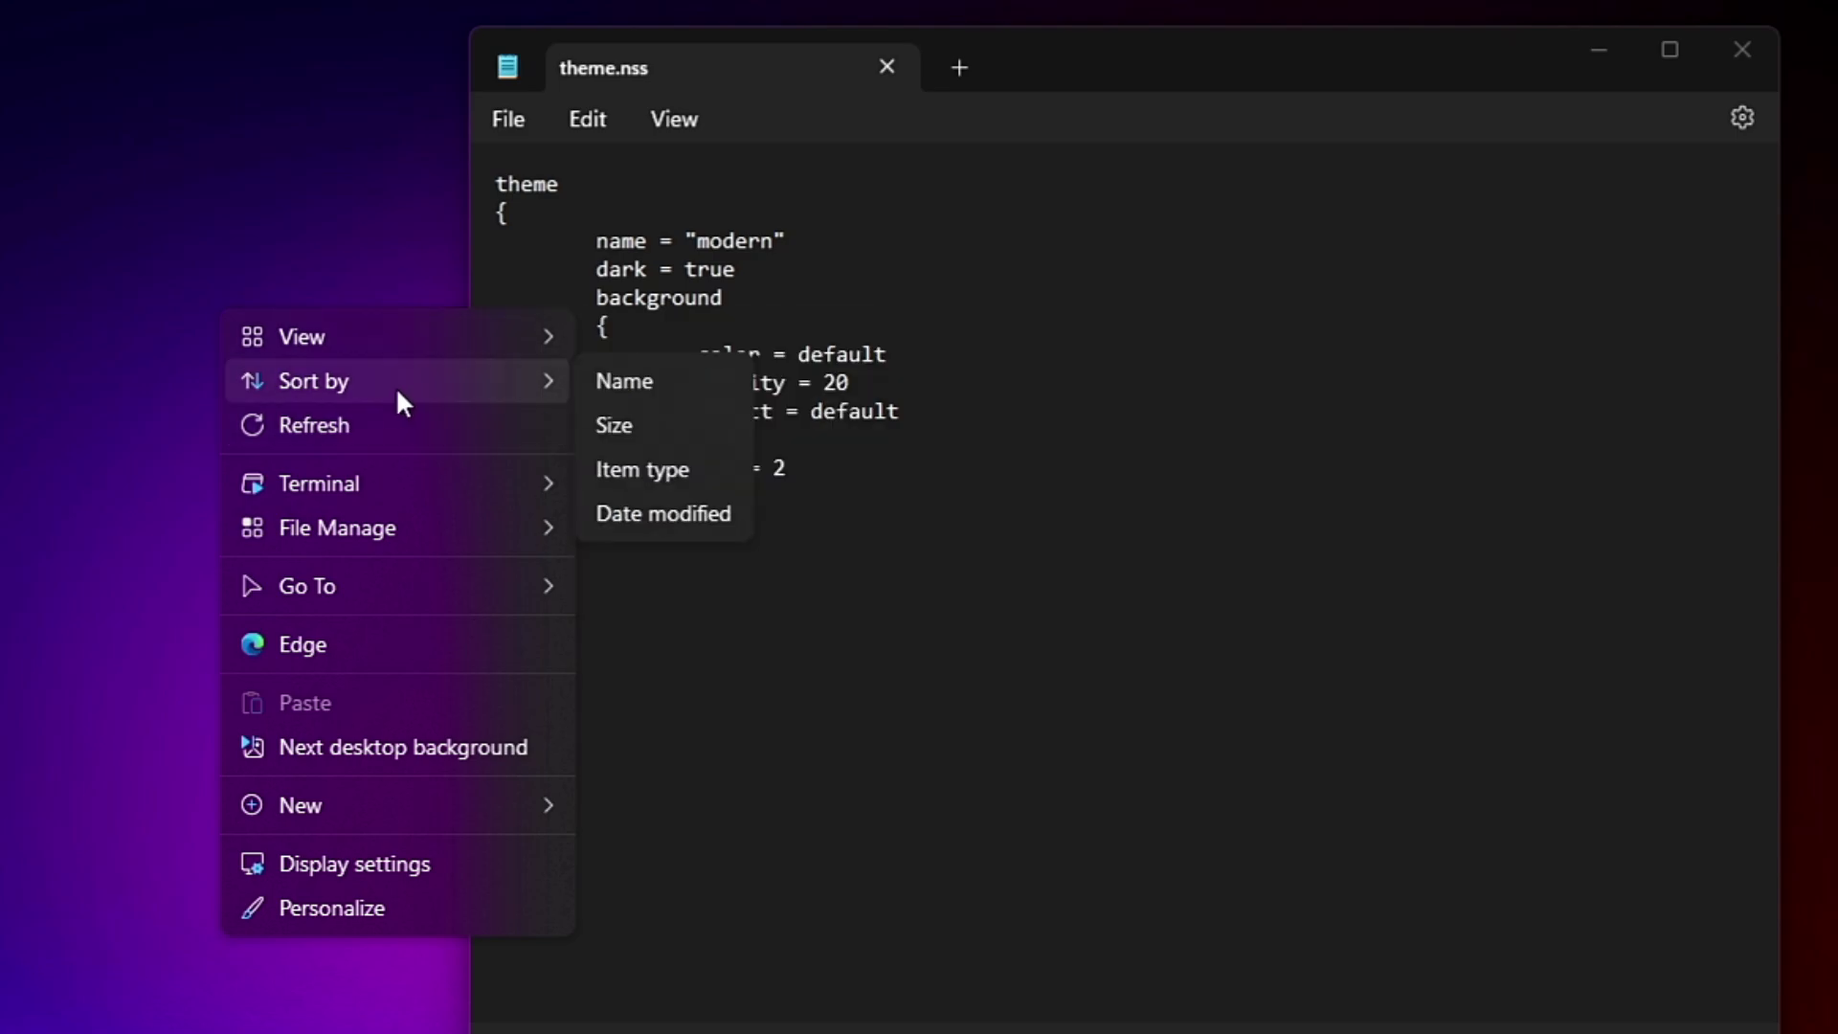
left_click(446, 431)
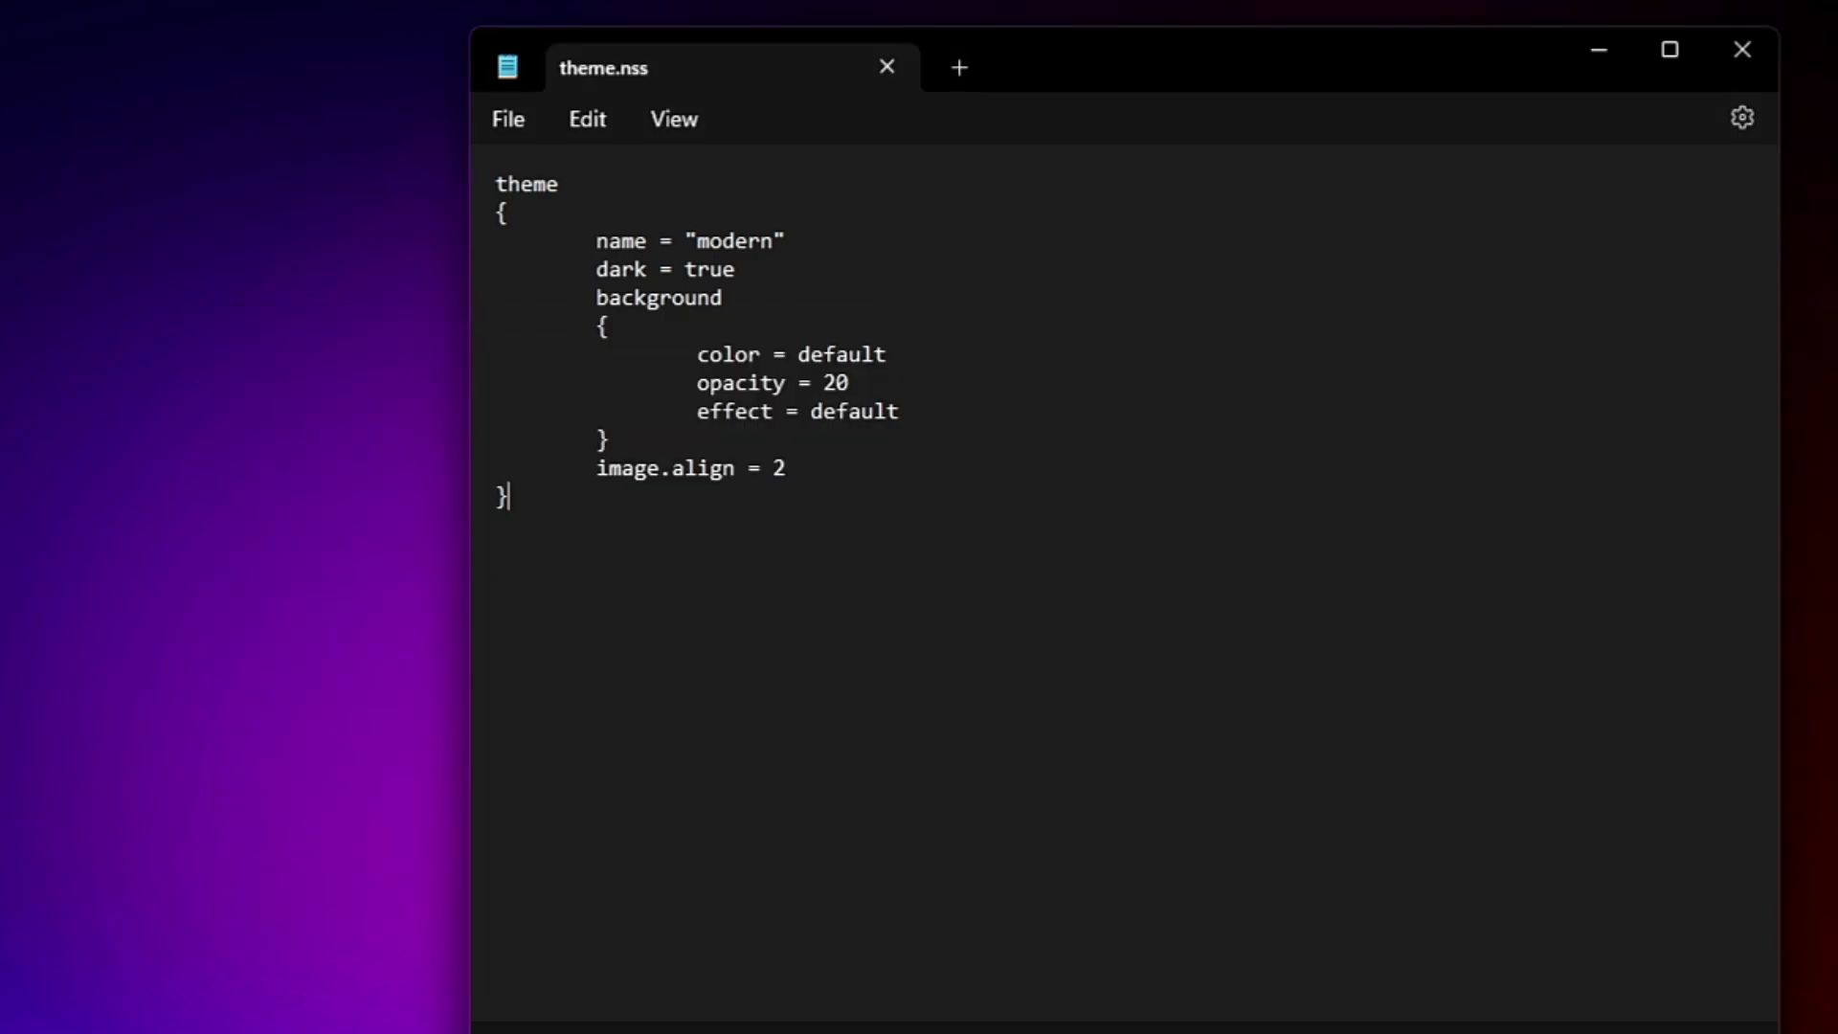
Save theme.nss with the background effect set to 1, and check the desktop context menu's transparency.
double_click(897, 411)
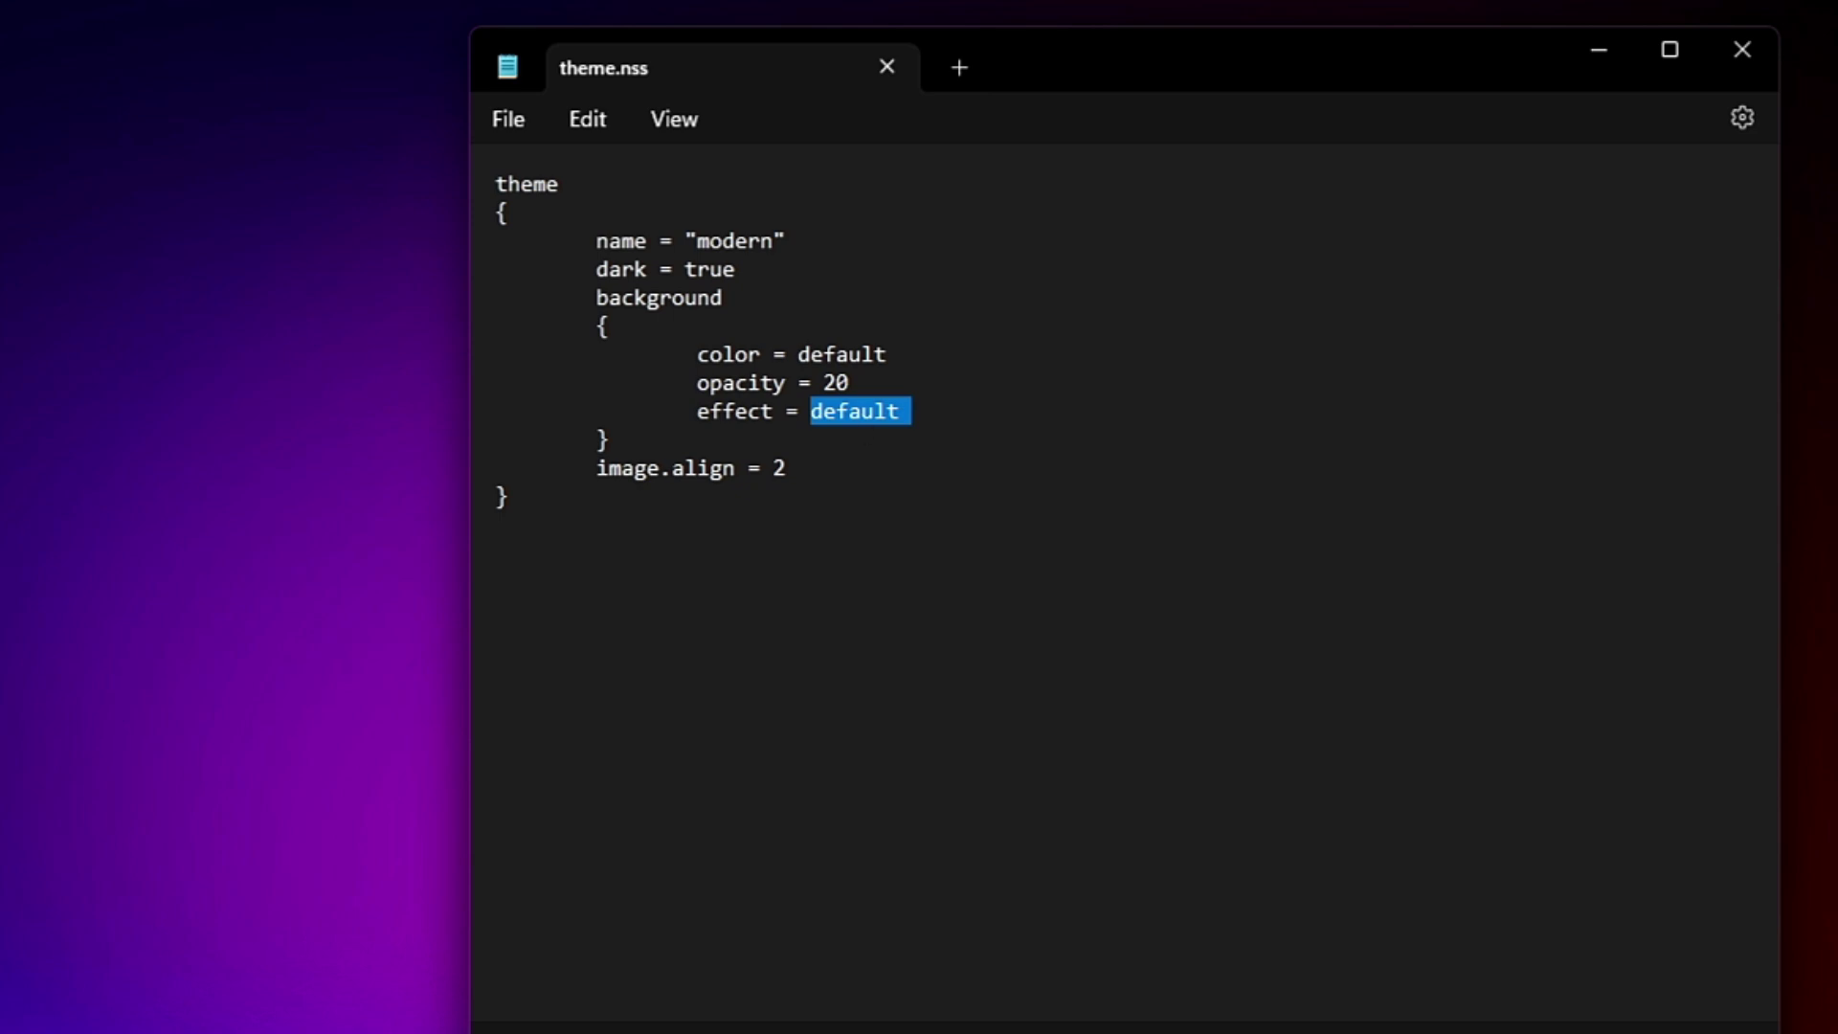
right_click(853, 497)
left_click(879, 439)
left_click_drag(901, 412, 810, 414)
type("3")
left_click(496, 117)
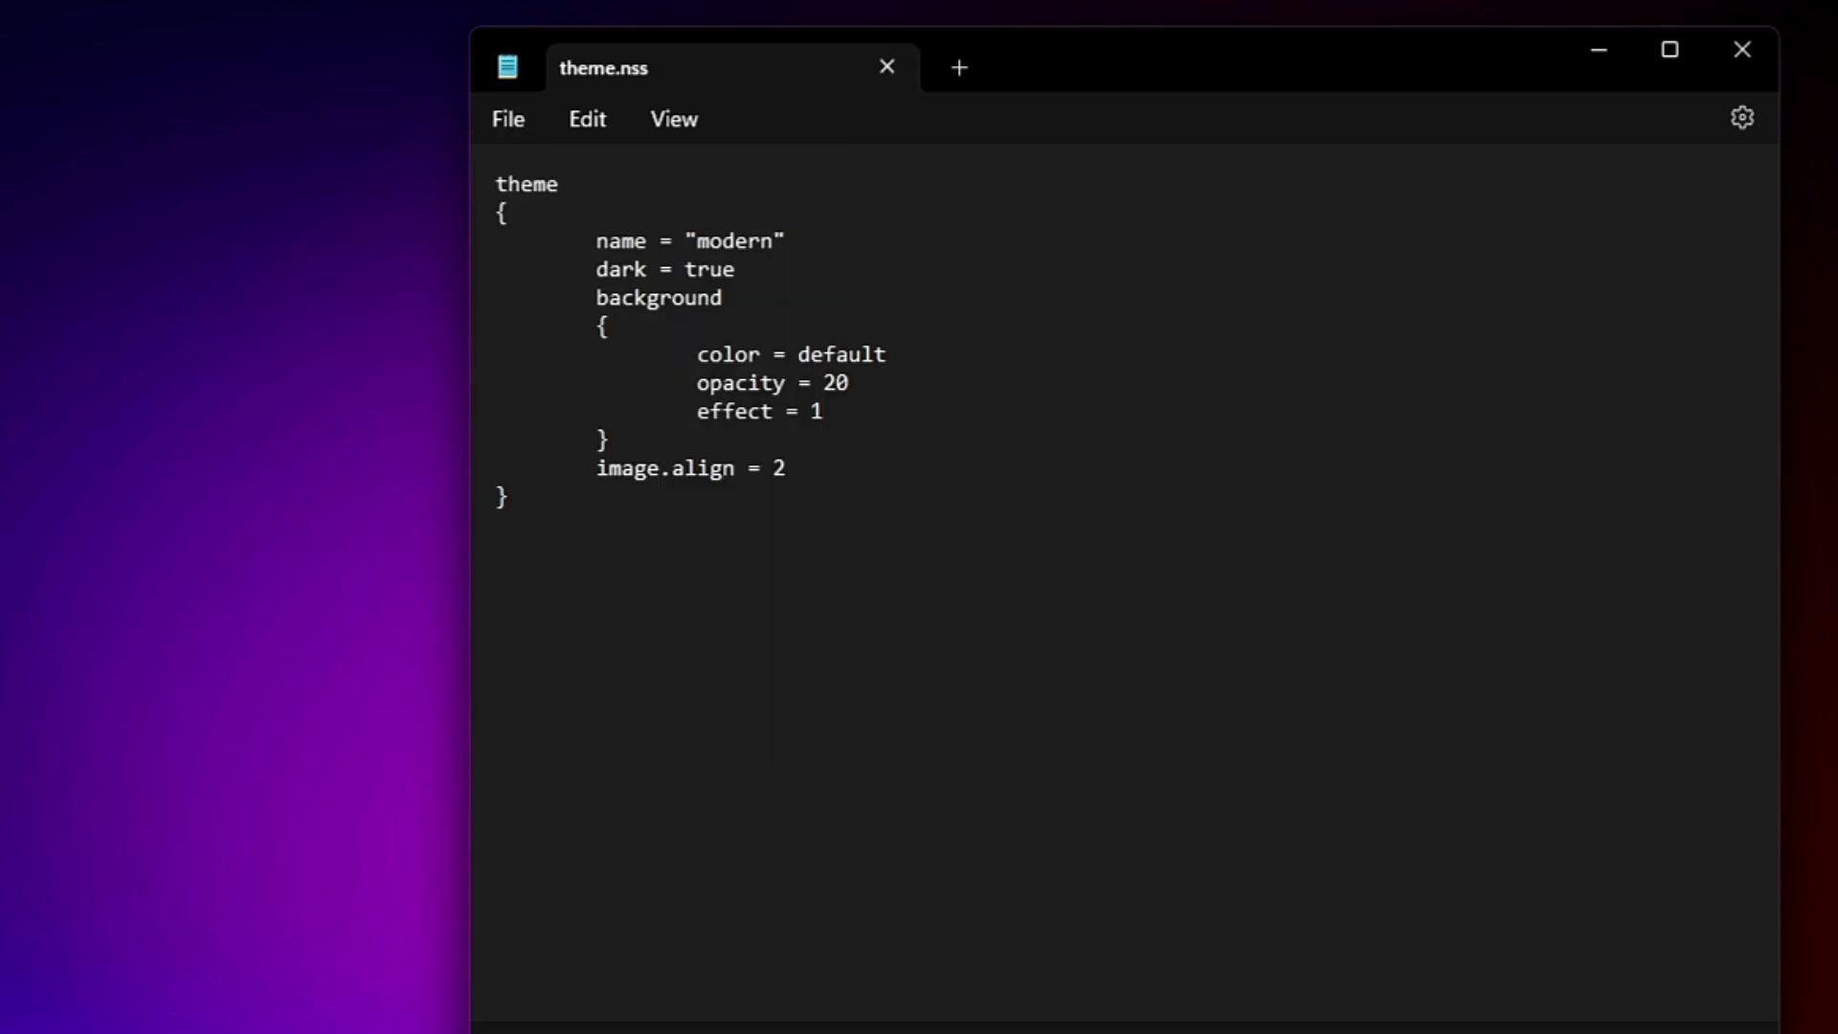
right_click(201, 268)
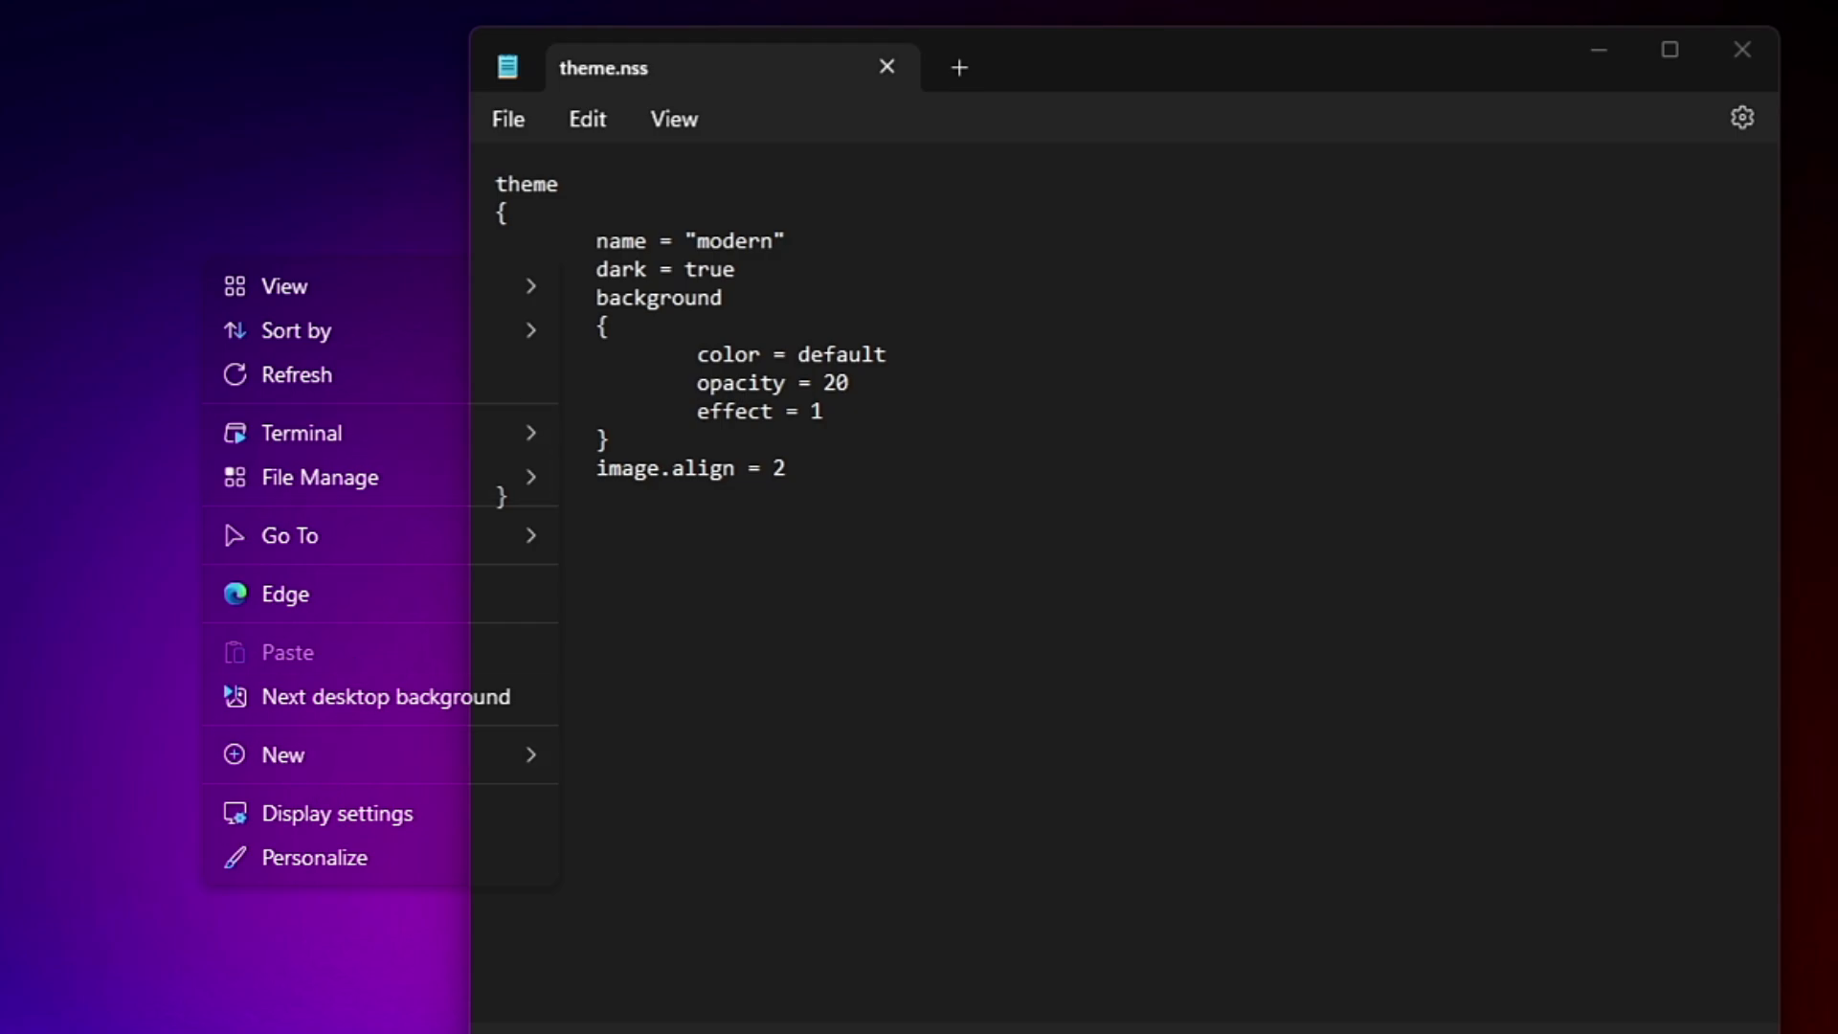
Save theme.nss with the background opacity set to 0, and review the desktop context menu and its submenus.
left_click(840, 379)
type("0")
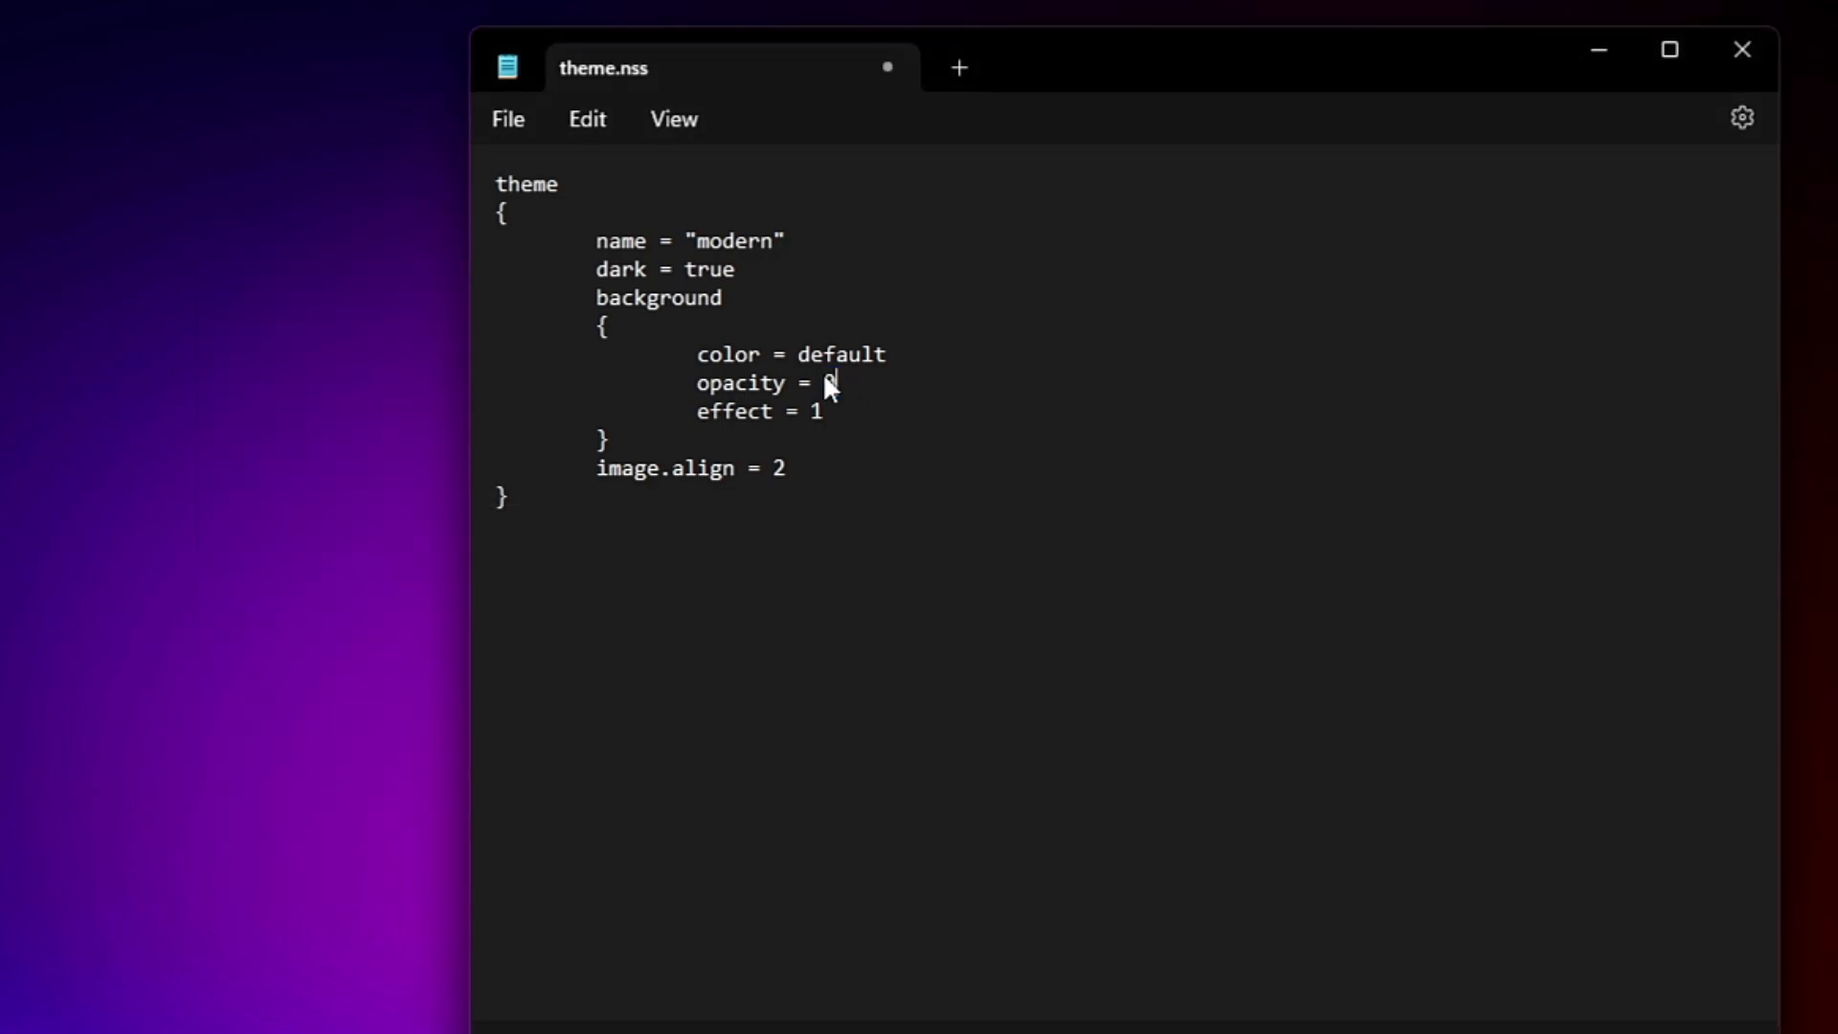
left_click(508, 120)
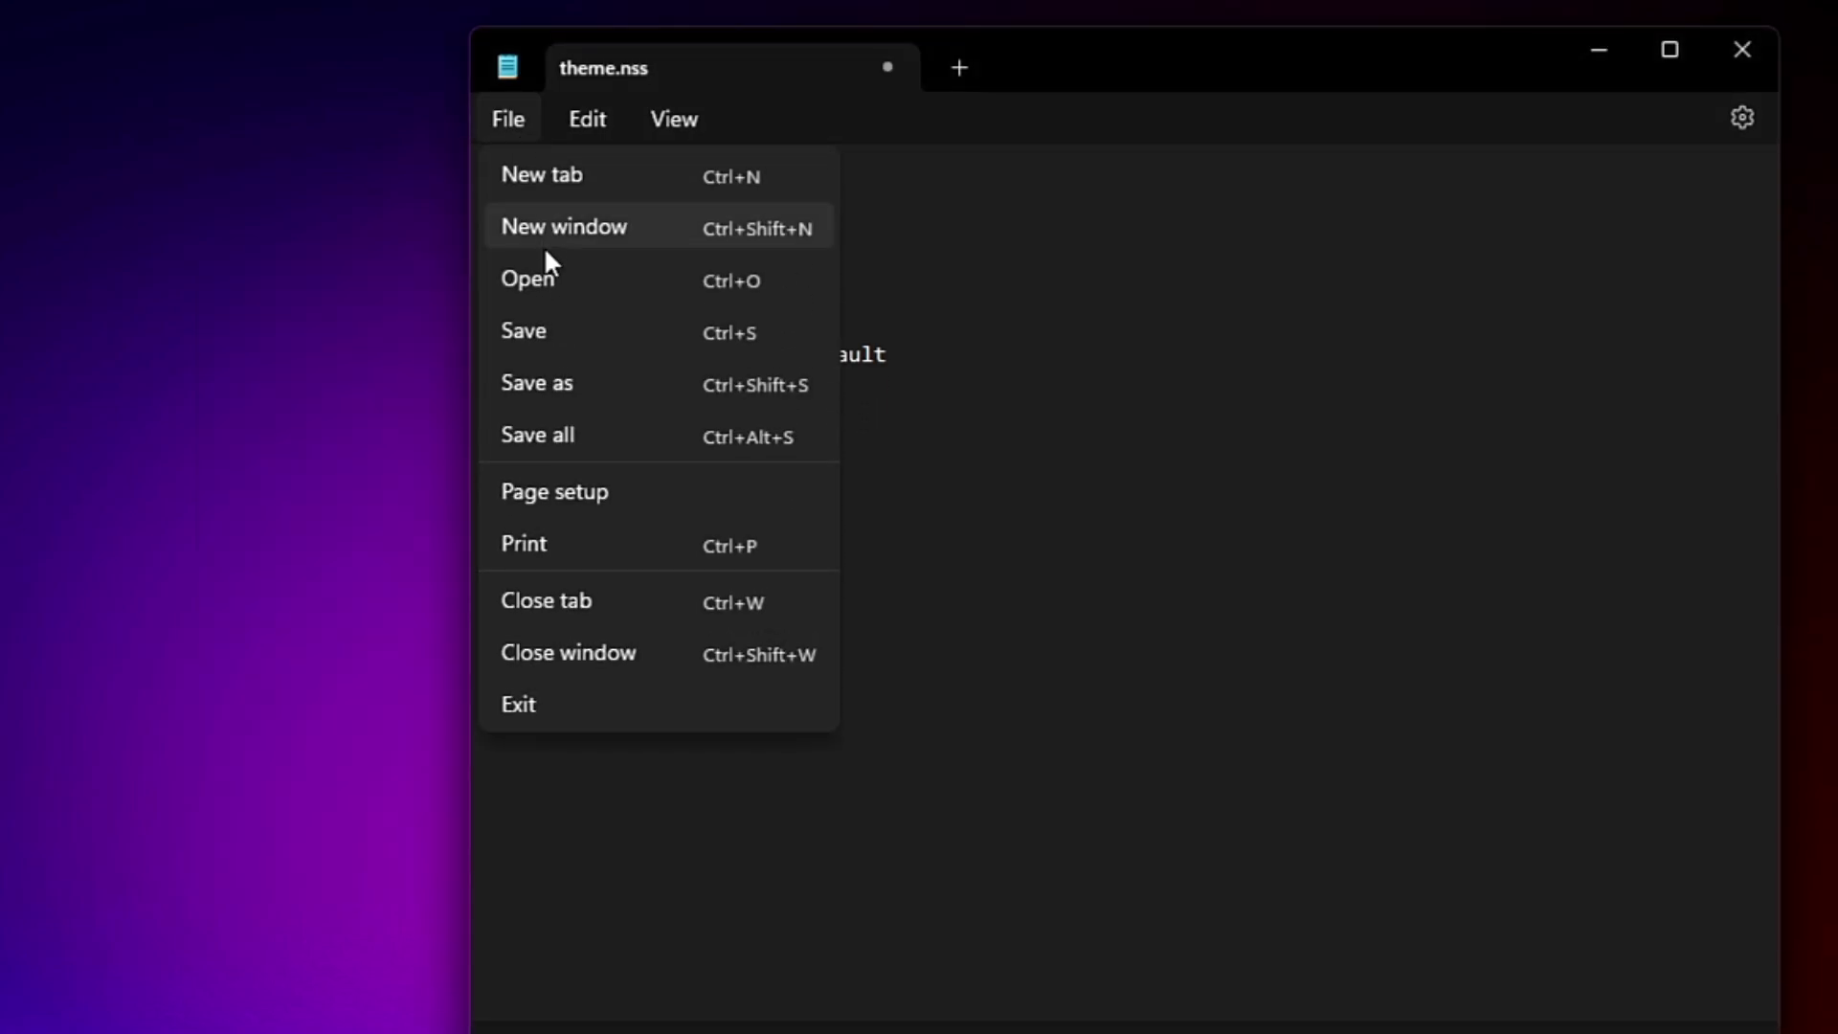
left_click(555, 330)
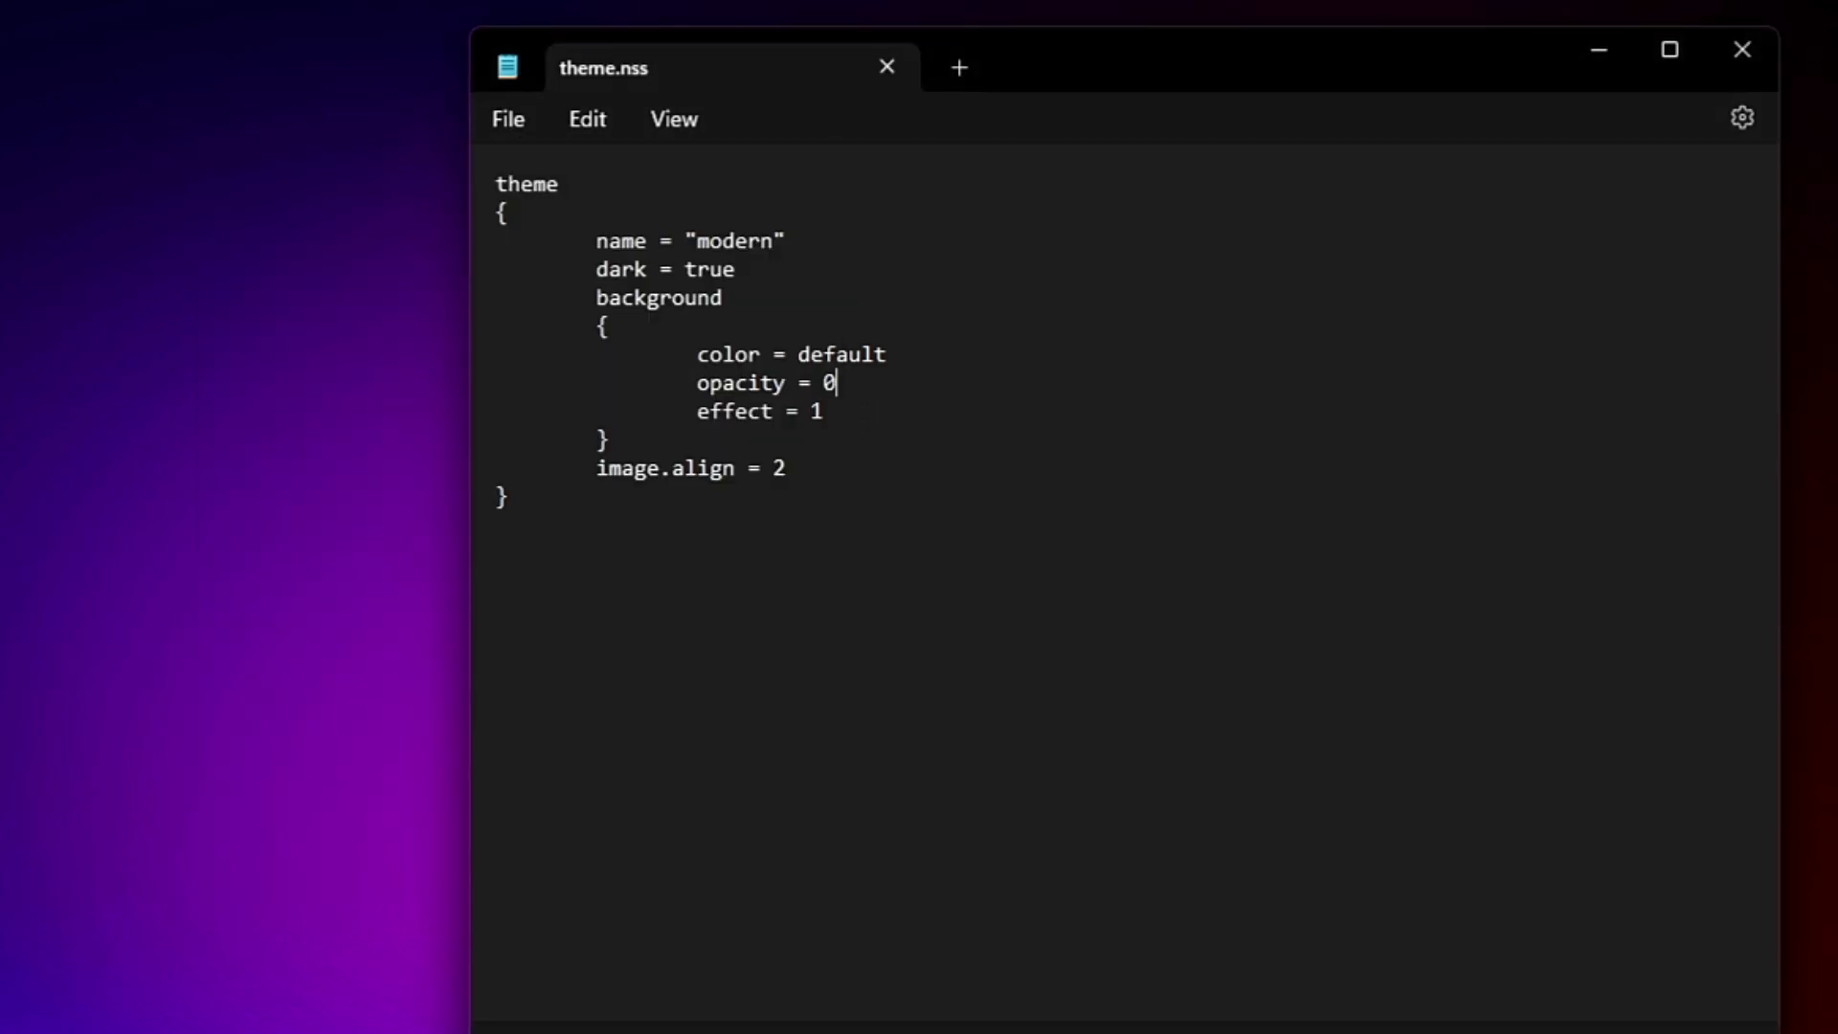
right_click(153, 254)
left_click(157, 219)
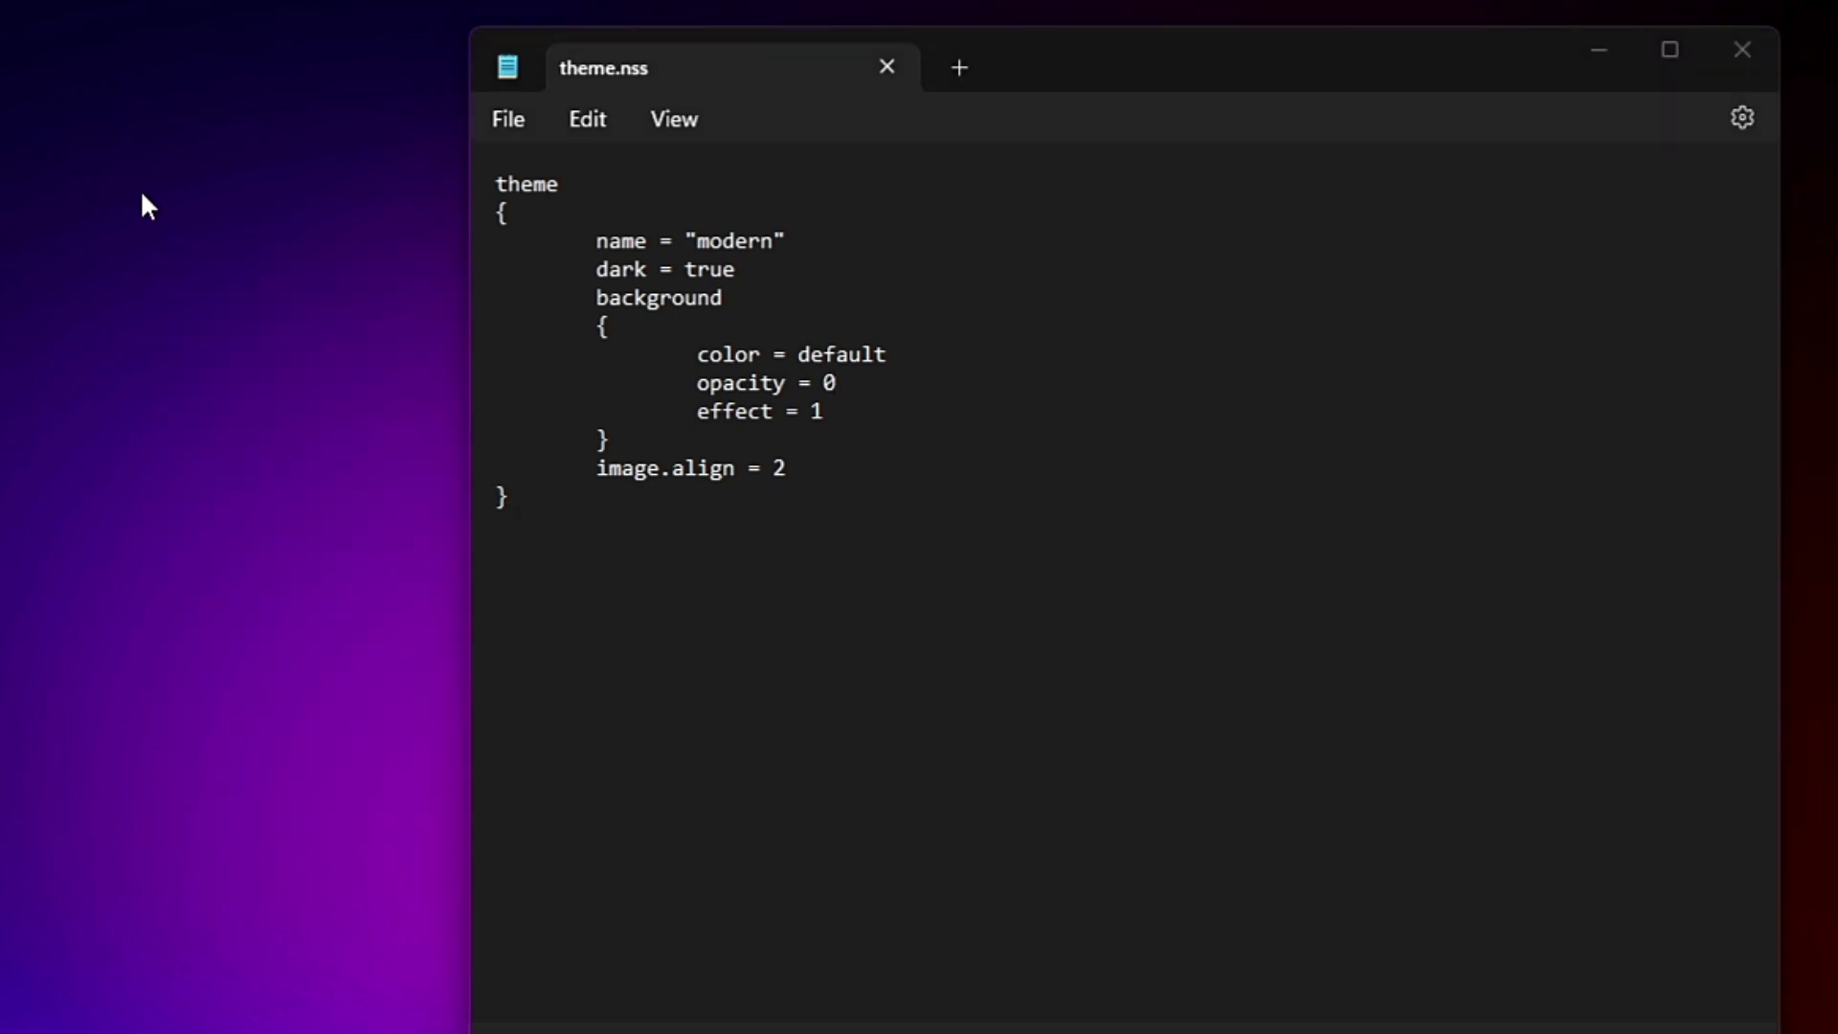
right_click(140, 190)
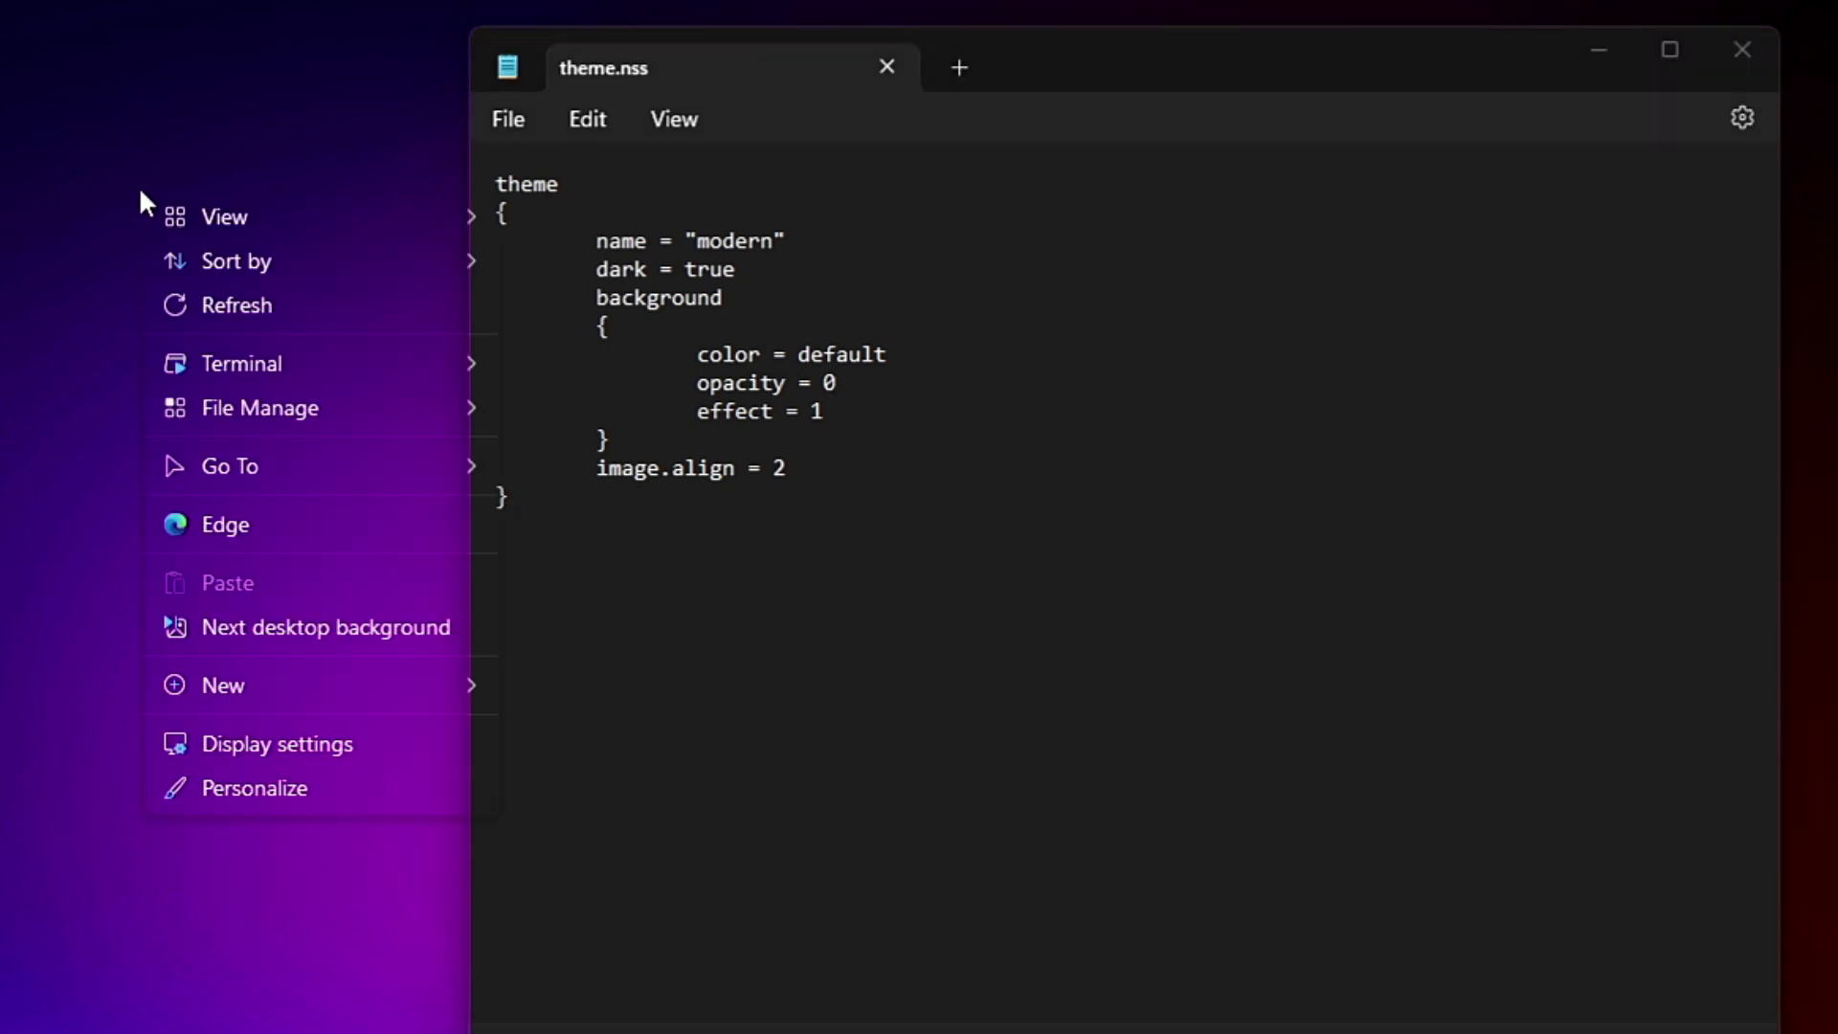
mouse_move(221, 231)
mouse_move(288, 260)
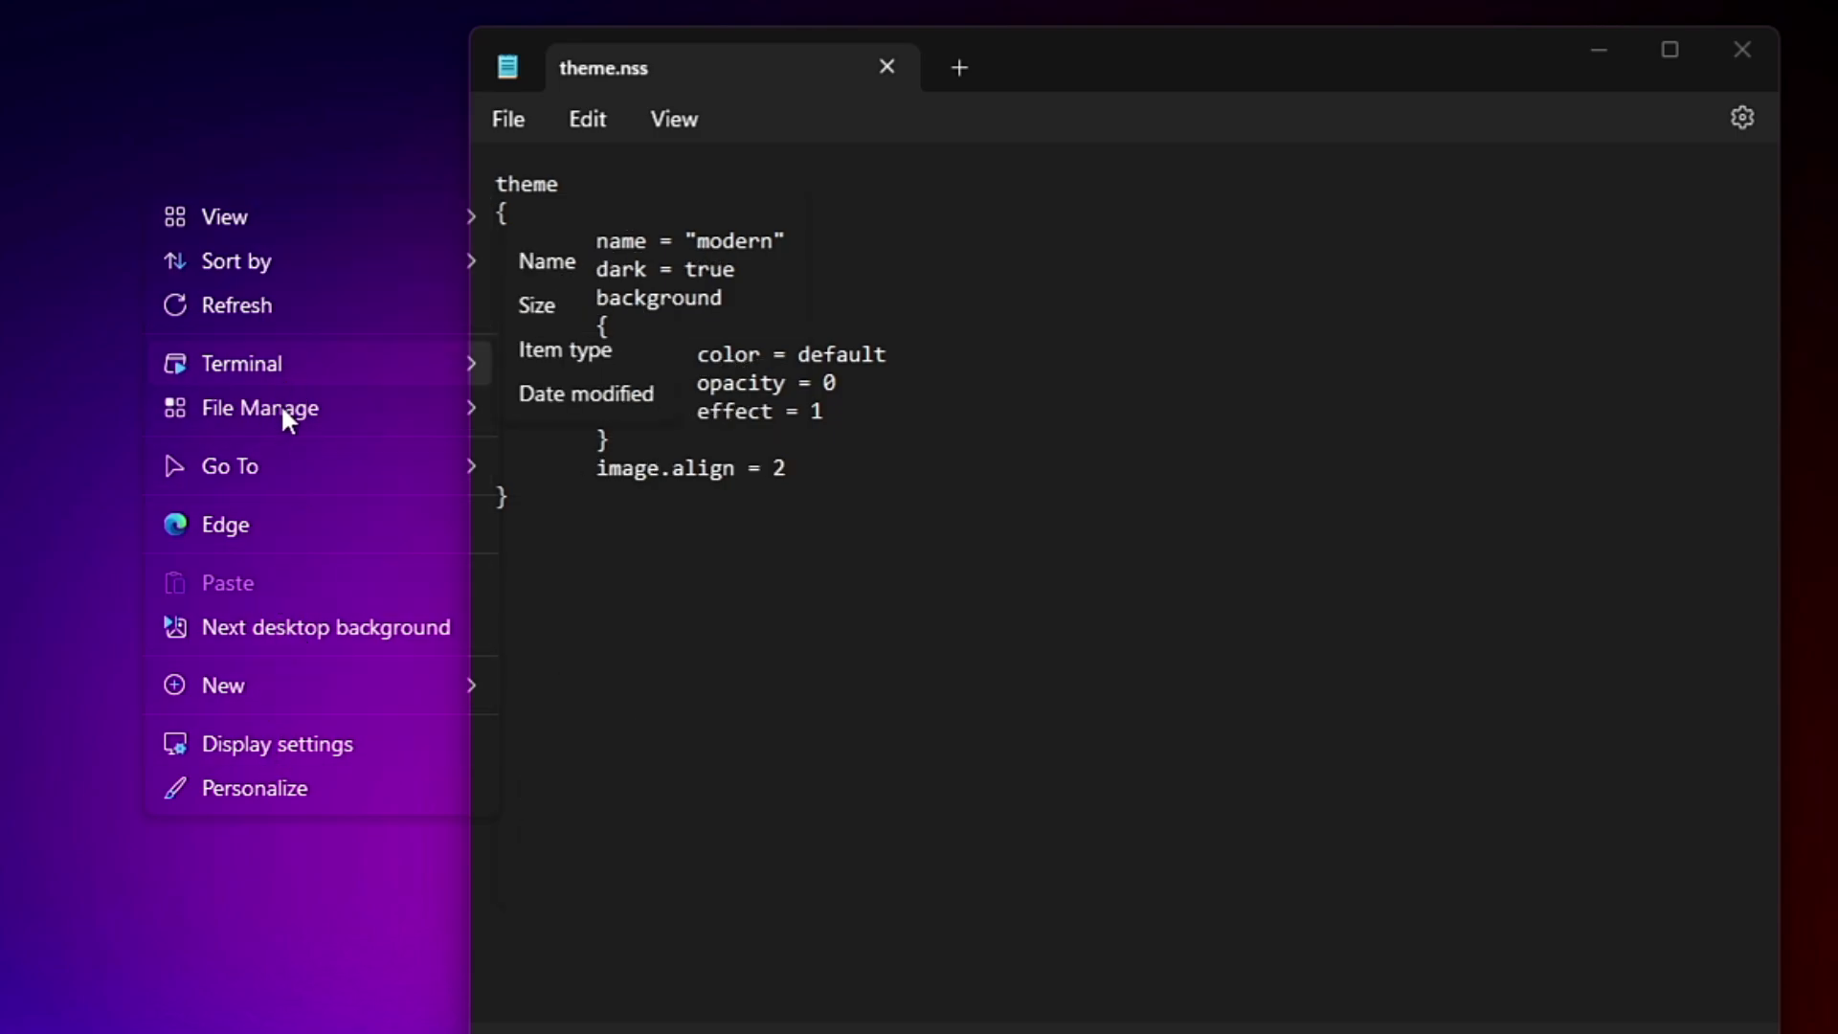
mouse_move(256, 696)
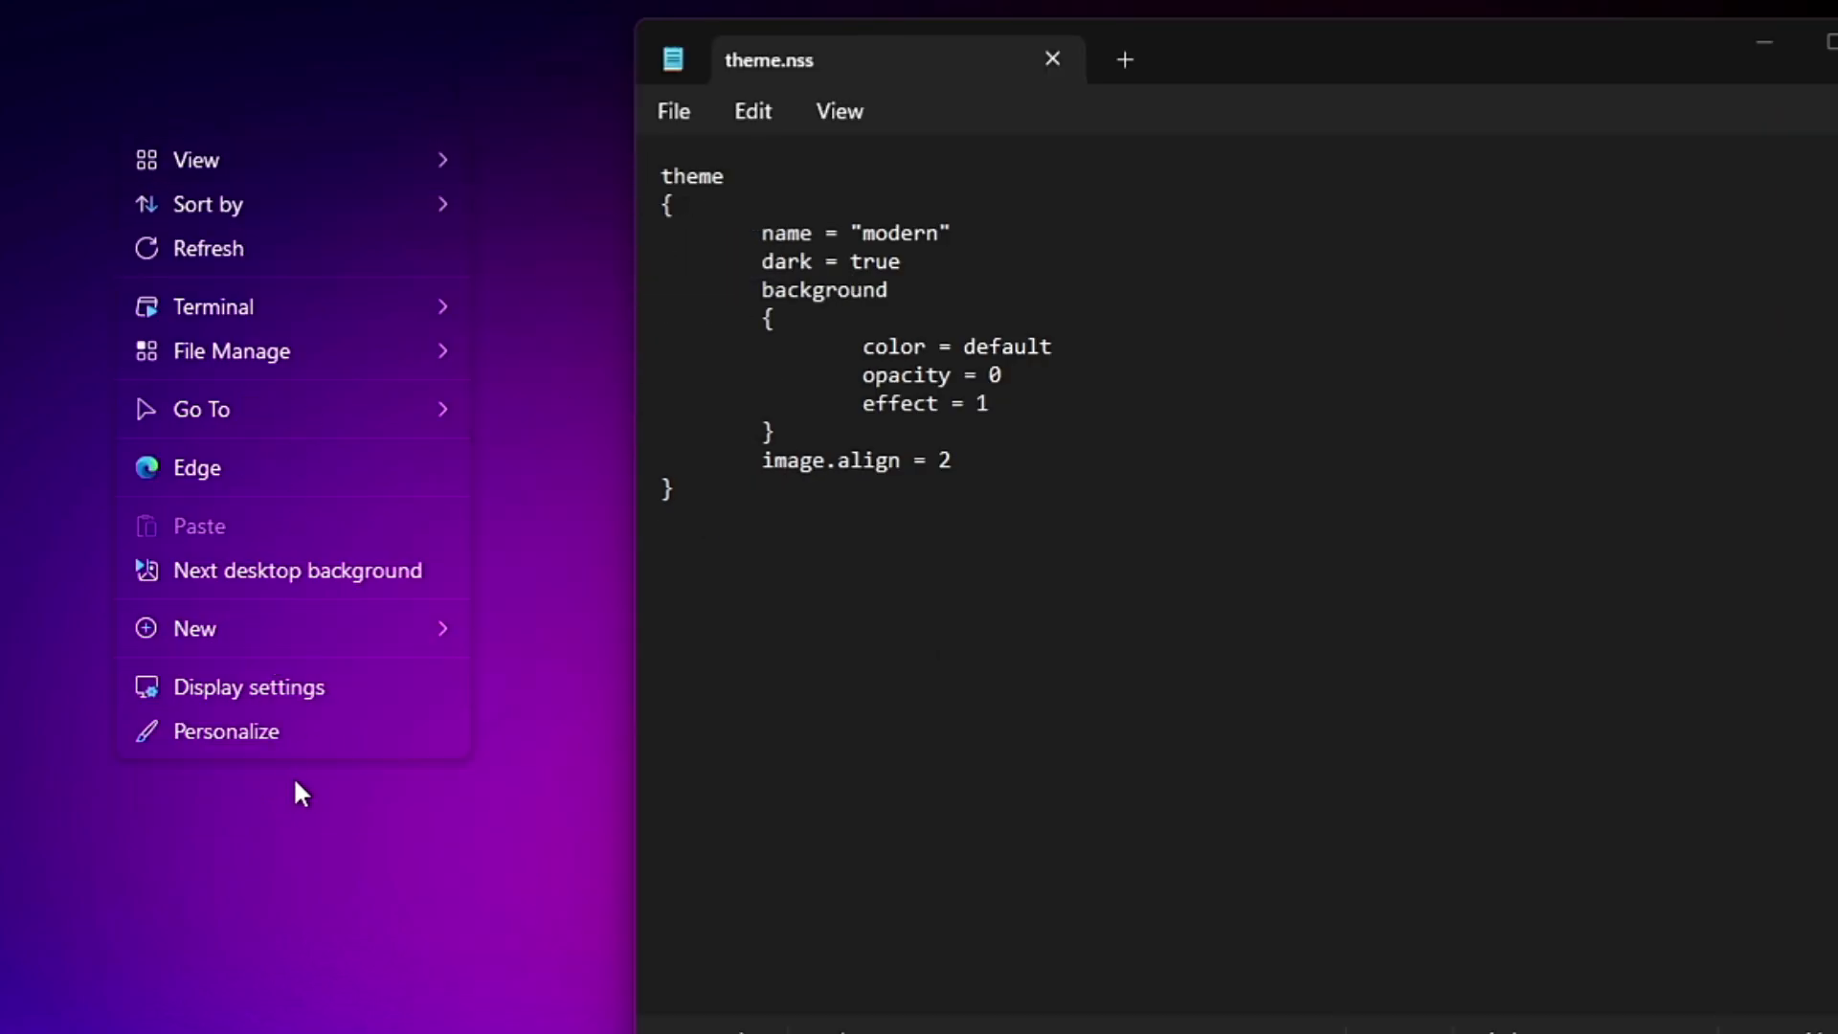
Save theme.nss with the background effect set to 2, and view the context menu over the desktop and the Notepad window.
left_click(991, 406)
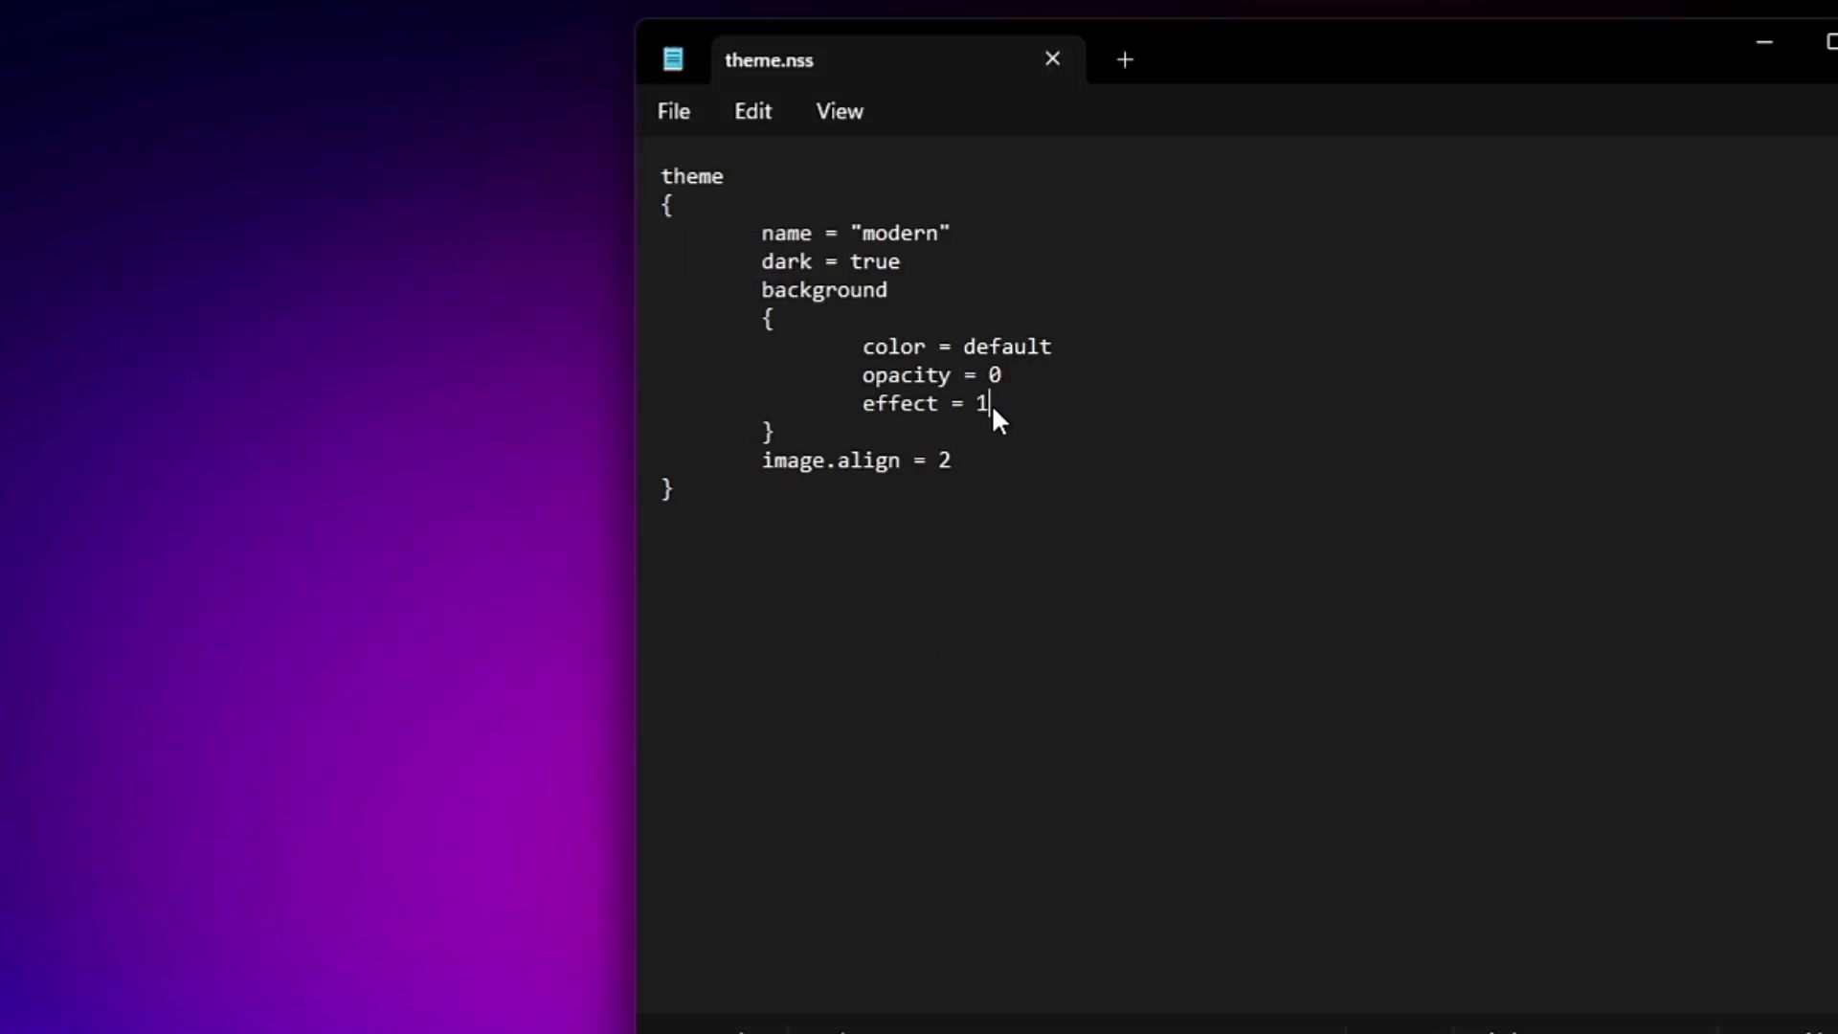
type("2")
left_click(692, 112)
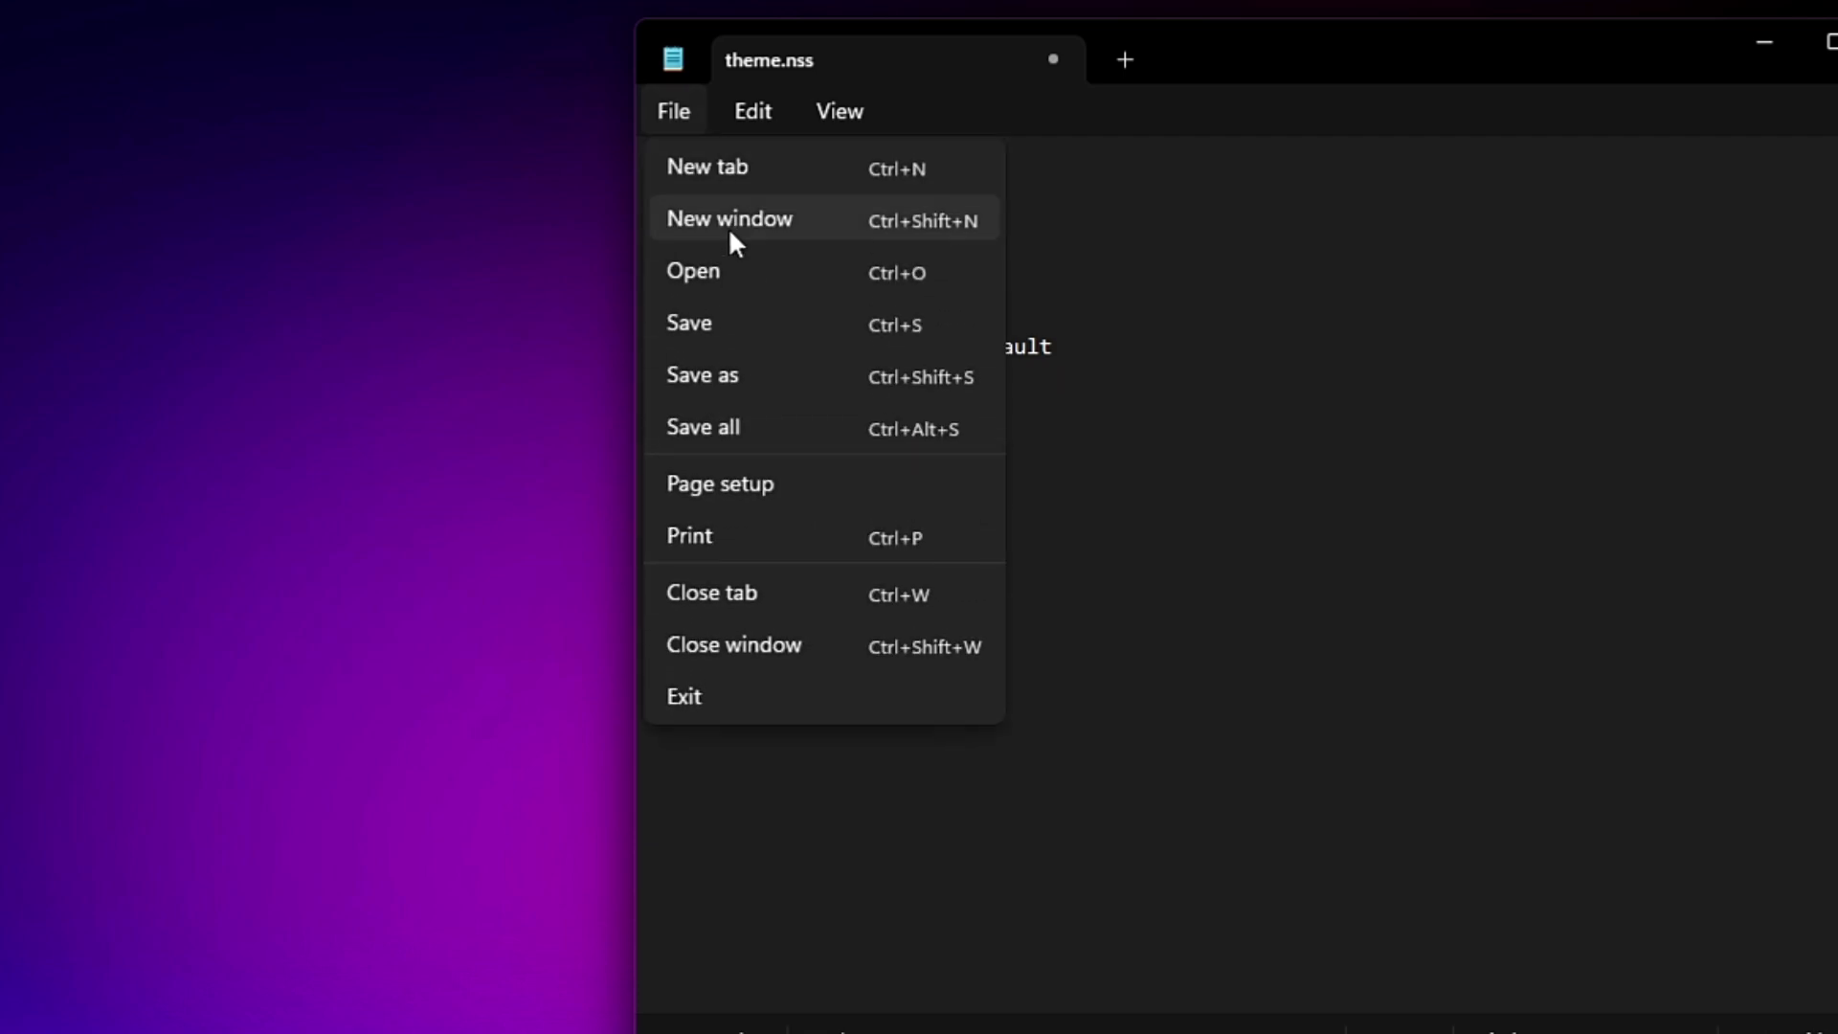
left_click(716, 324)
right_click(249, 295)
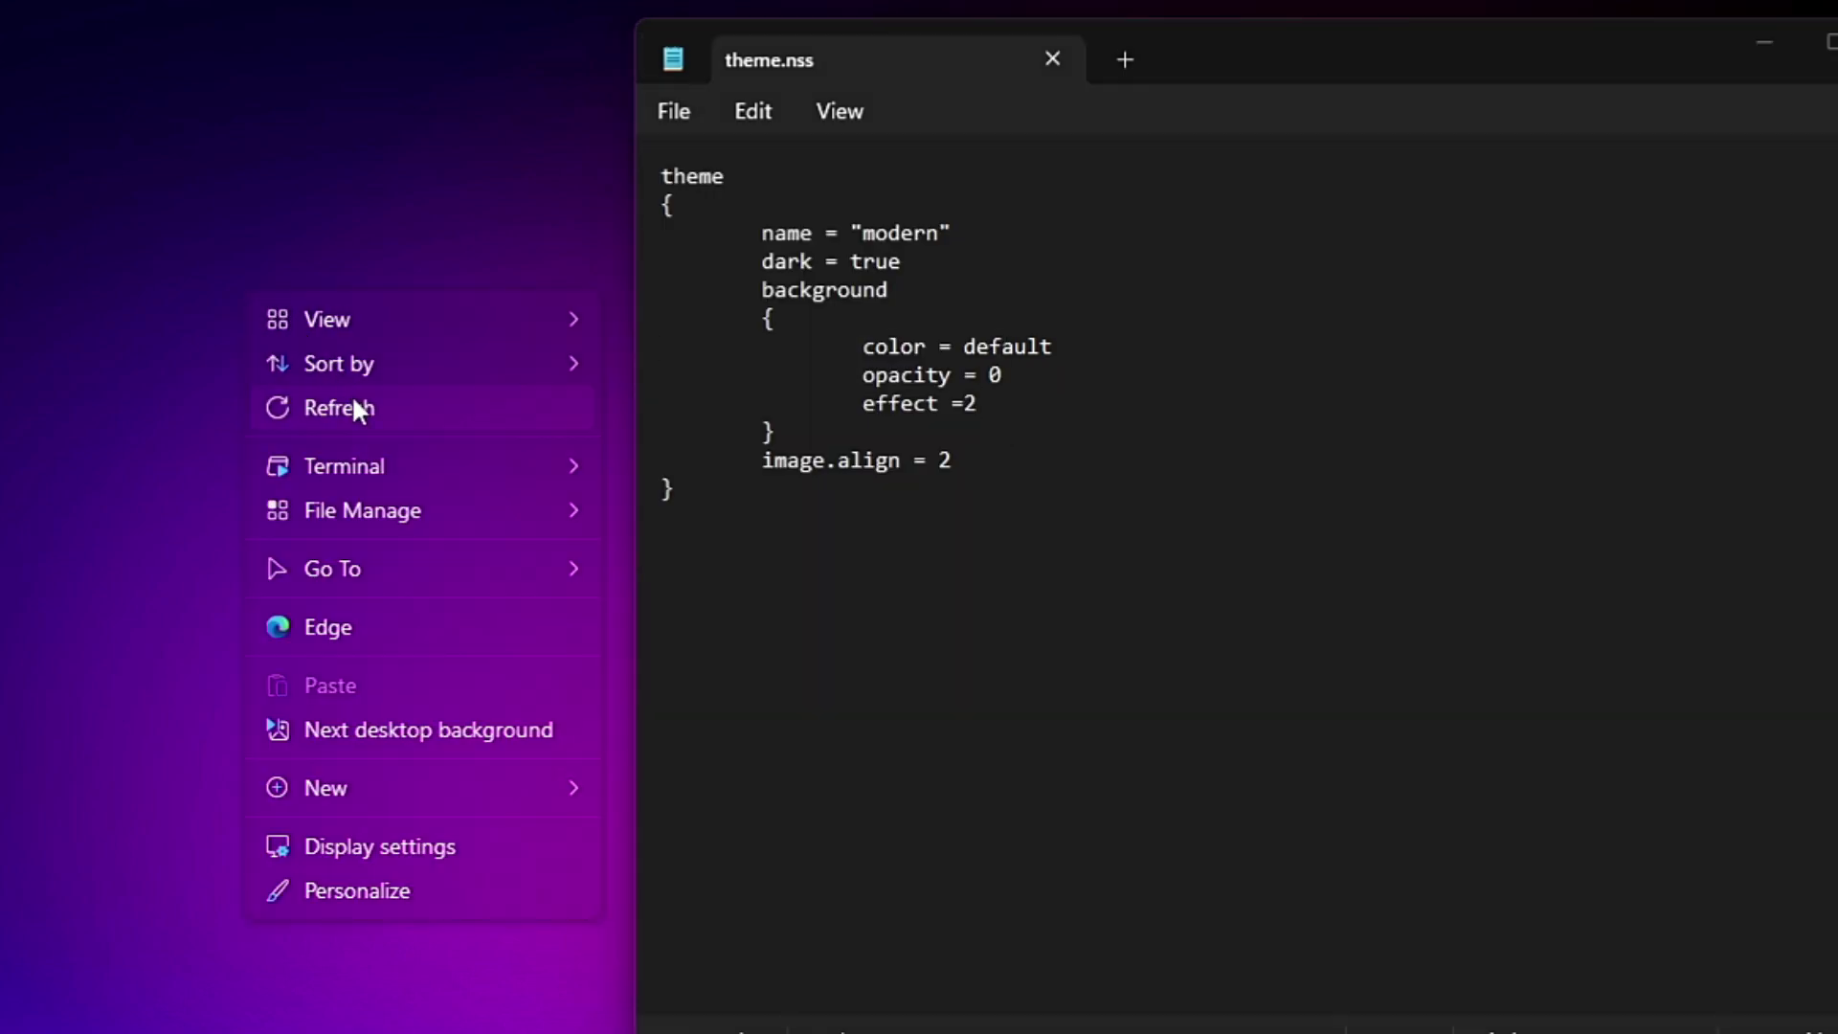
right_click(516, 223)
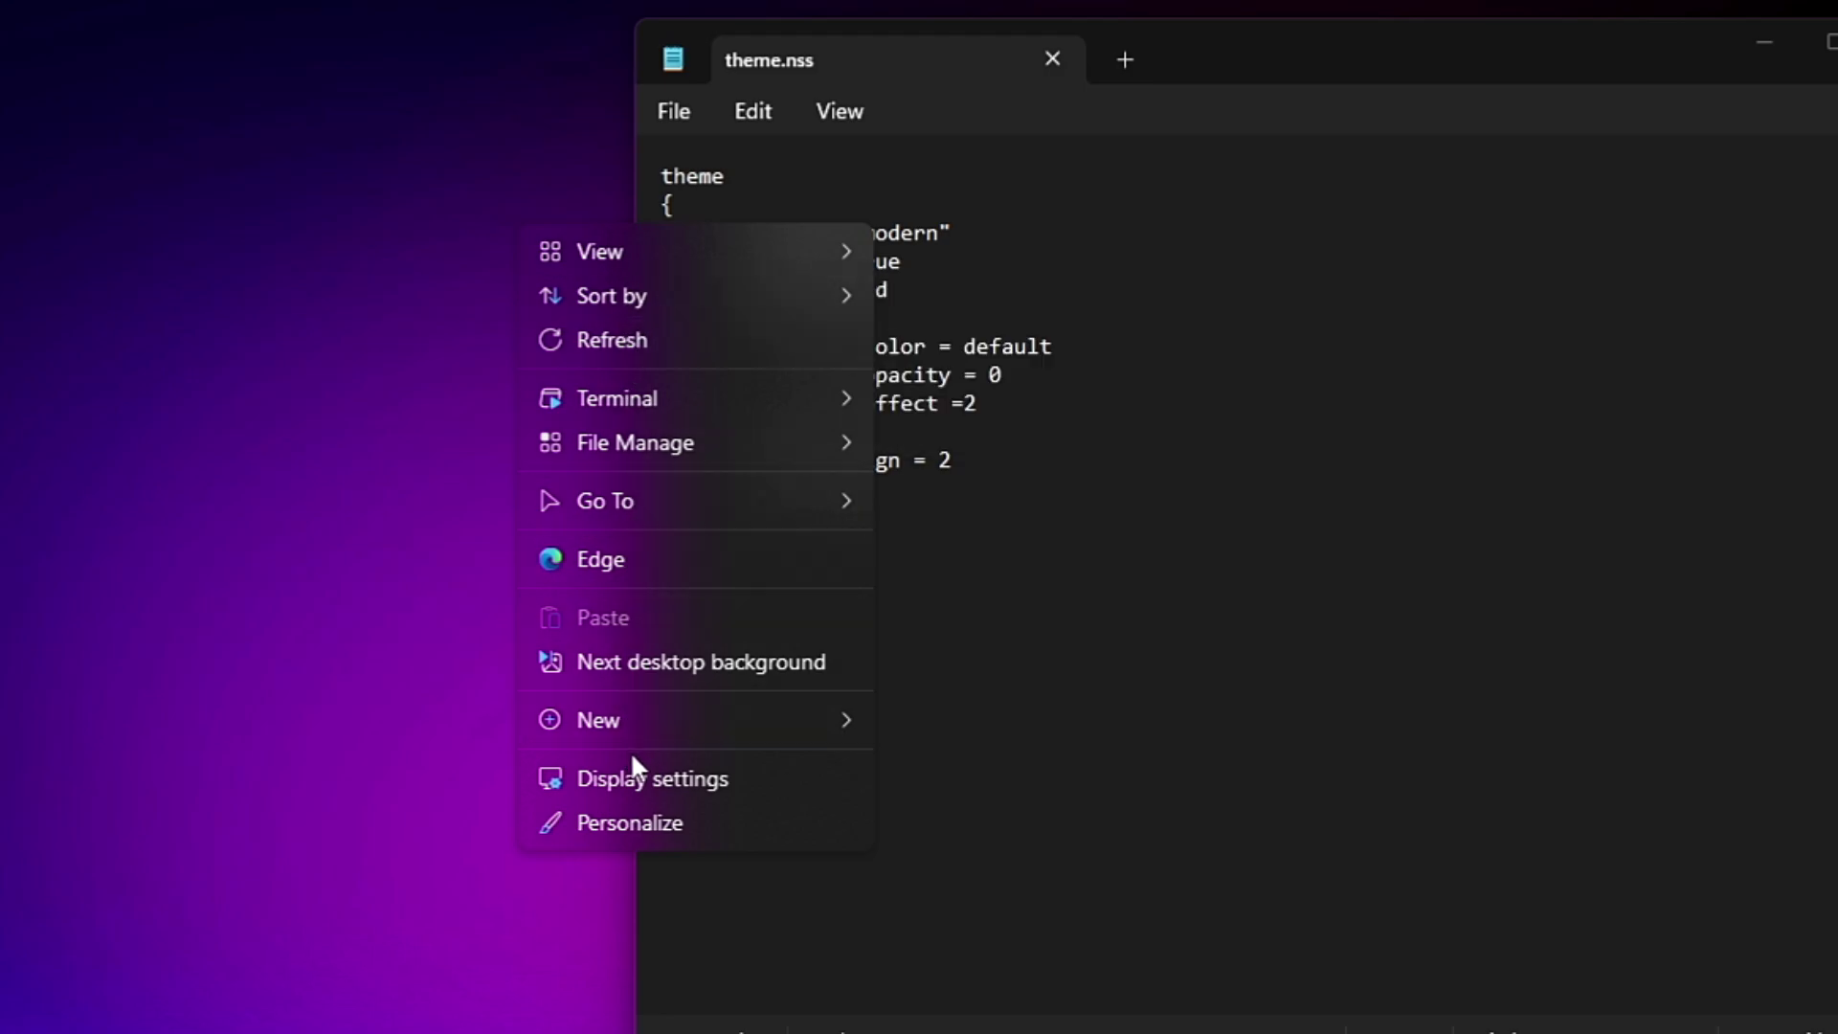
Save theme.nss with the background effect set to 3, and review the desktop context menu and its File Manage submenu.
double_click(981, 402)
type("3")
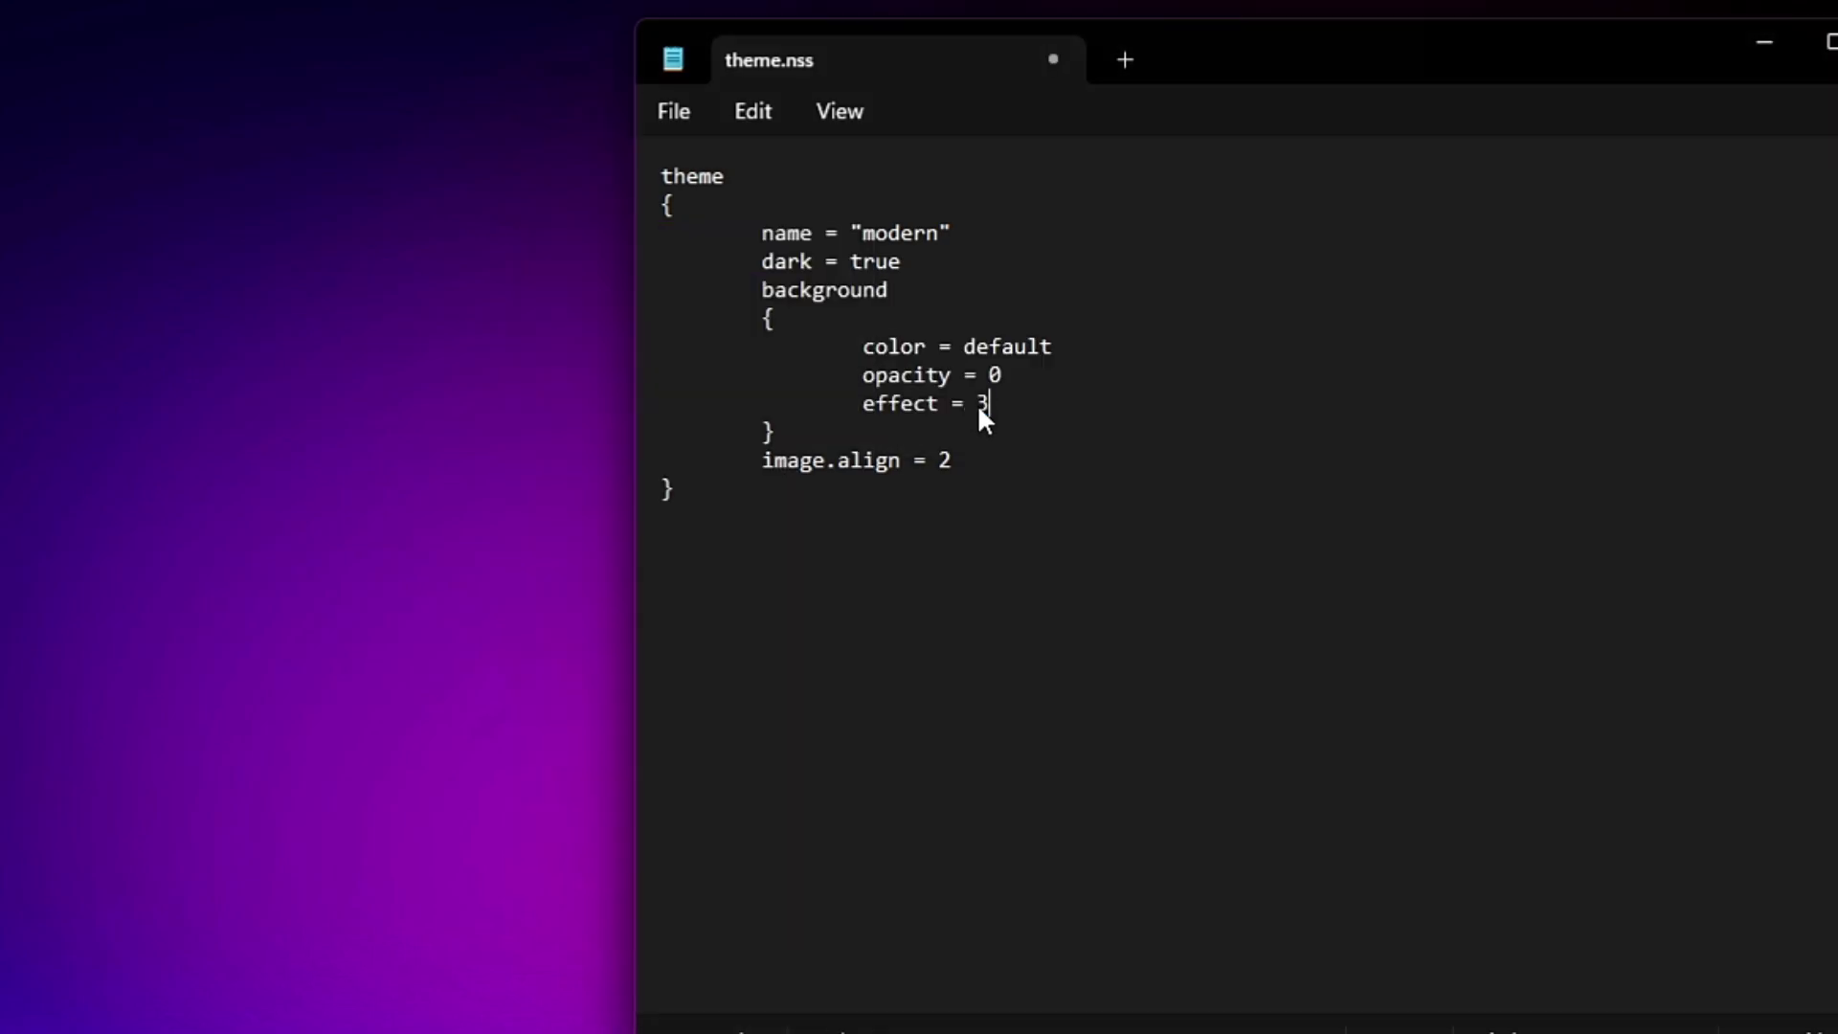
left_click(682, 115)
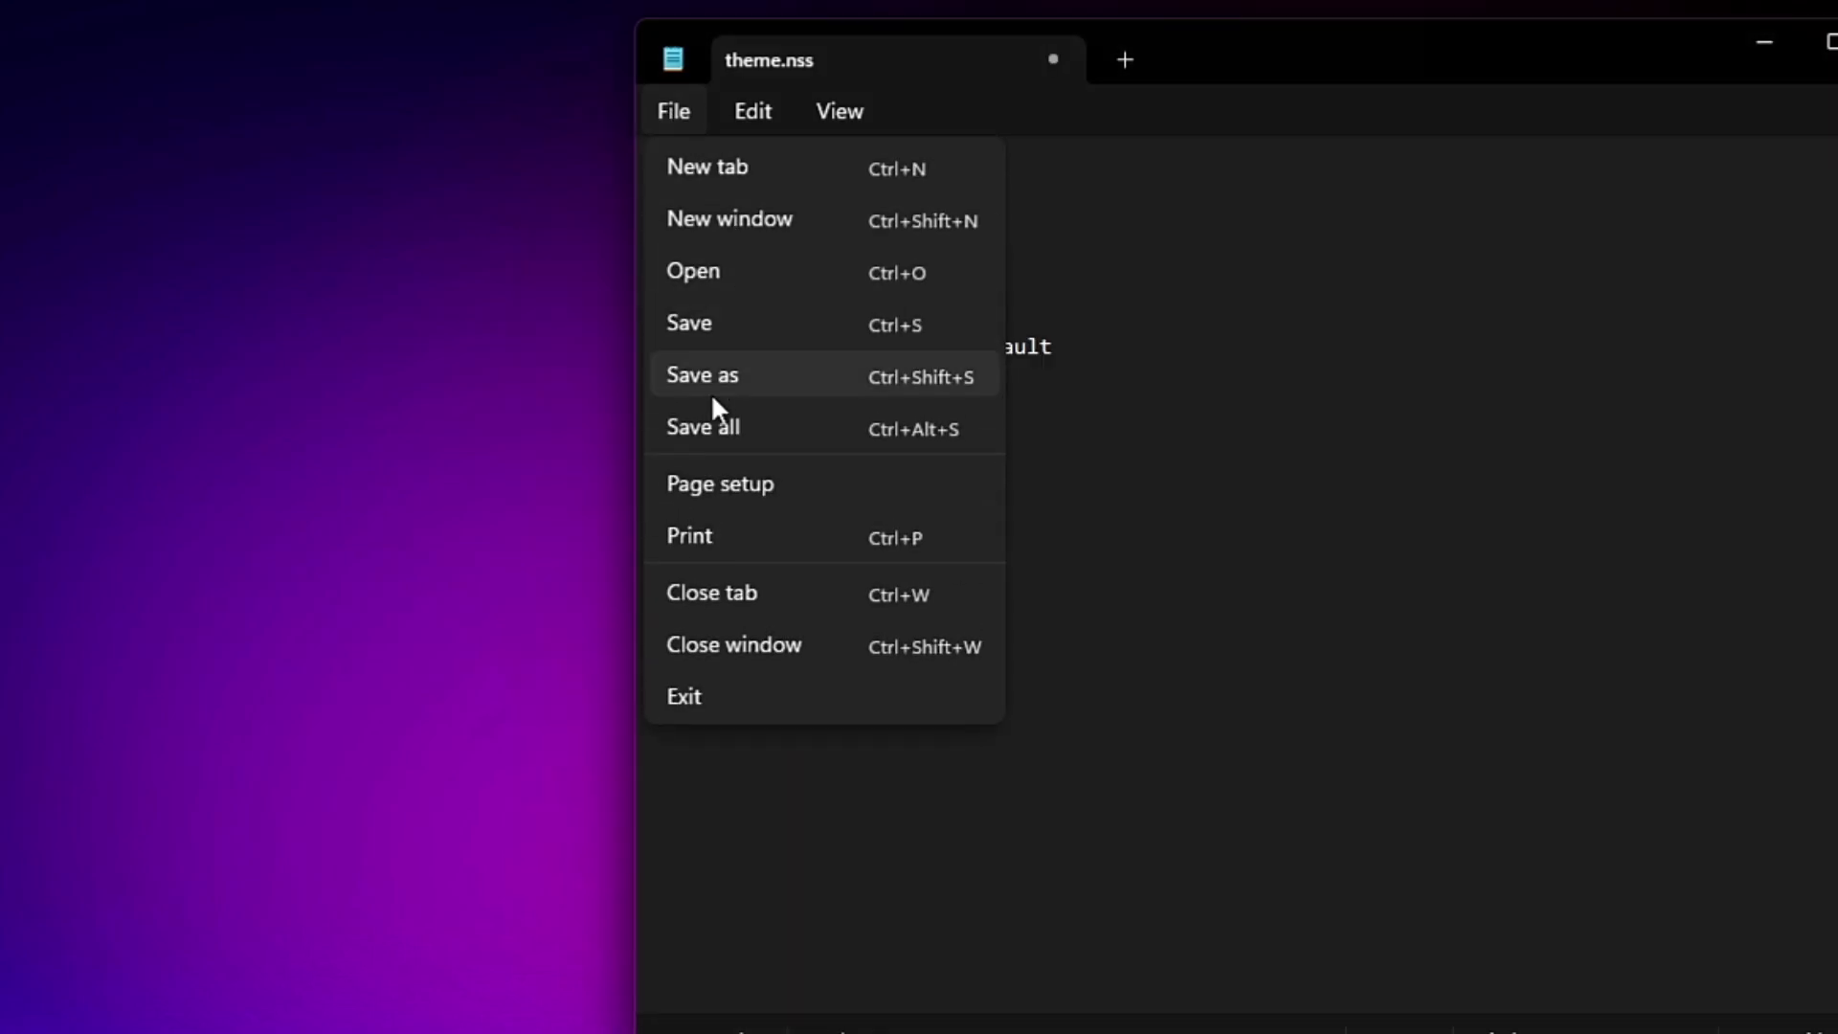
left_click(708, 324)
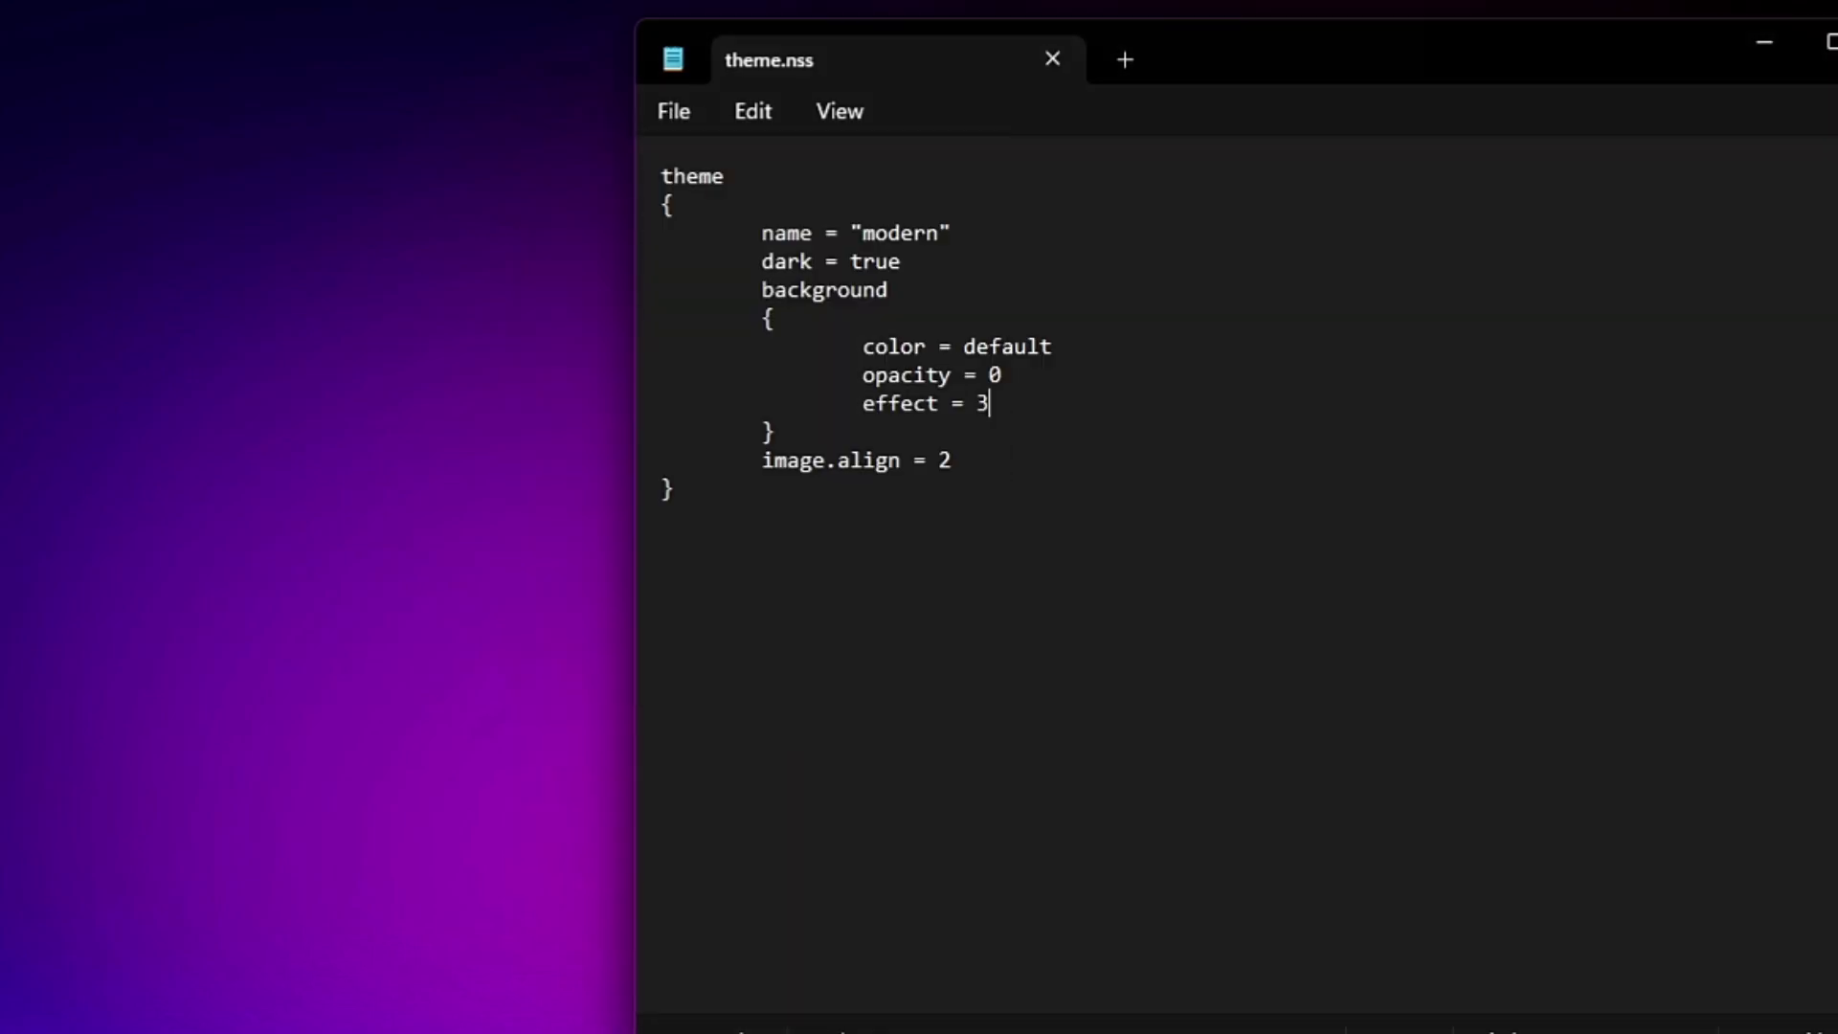
right_click(505, 352)
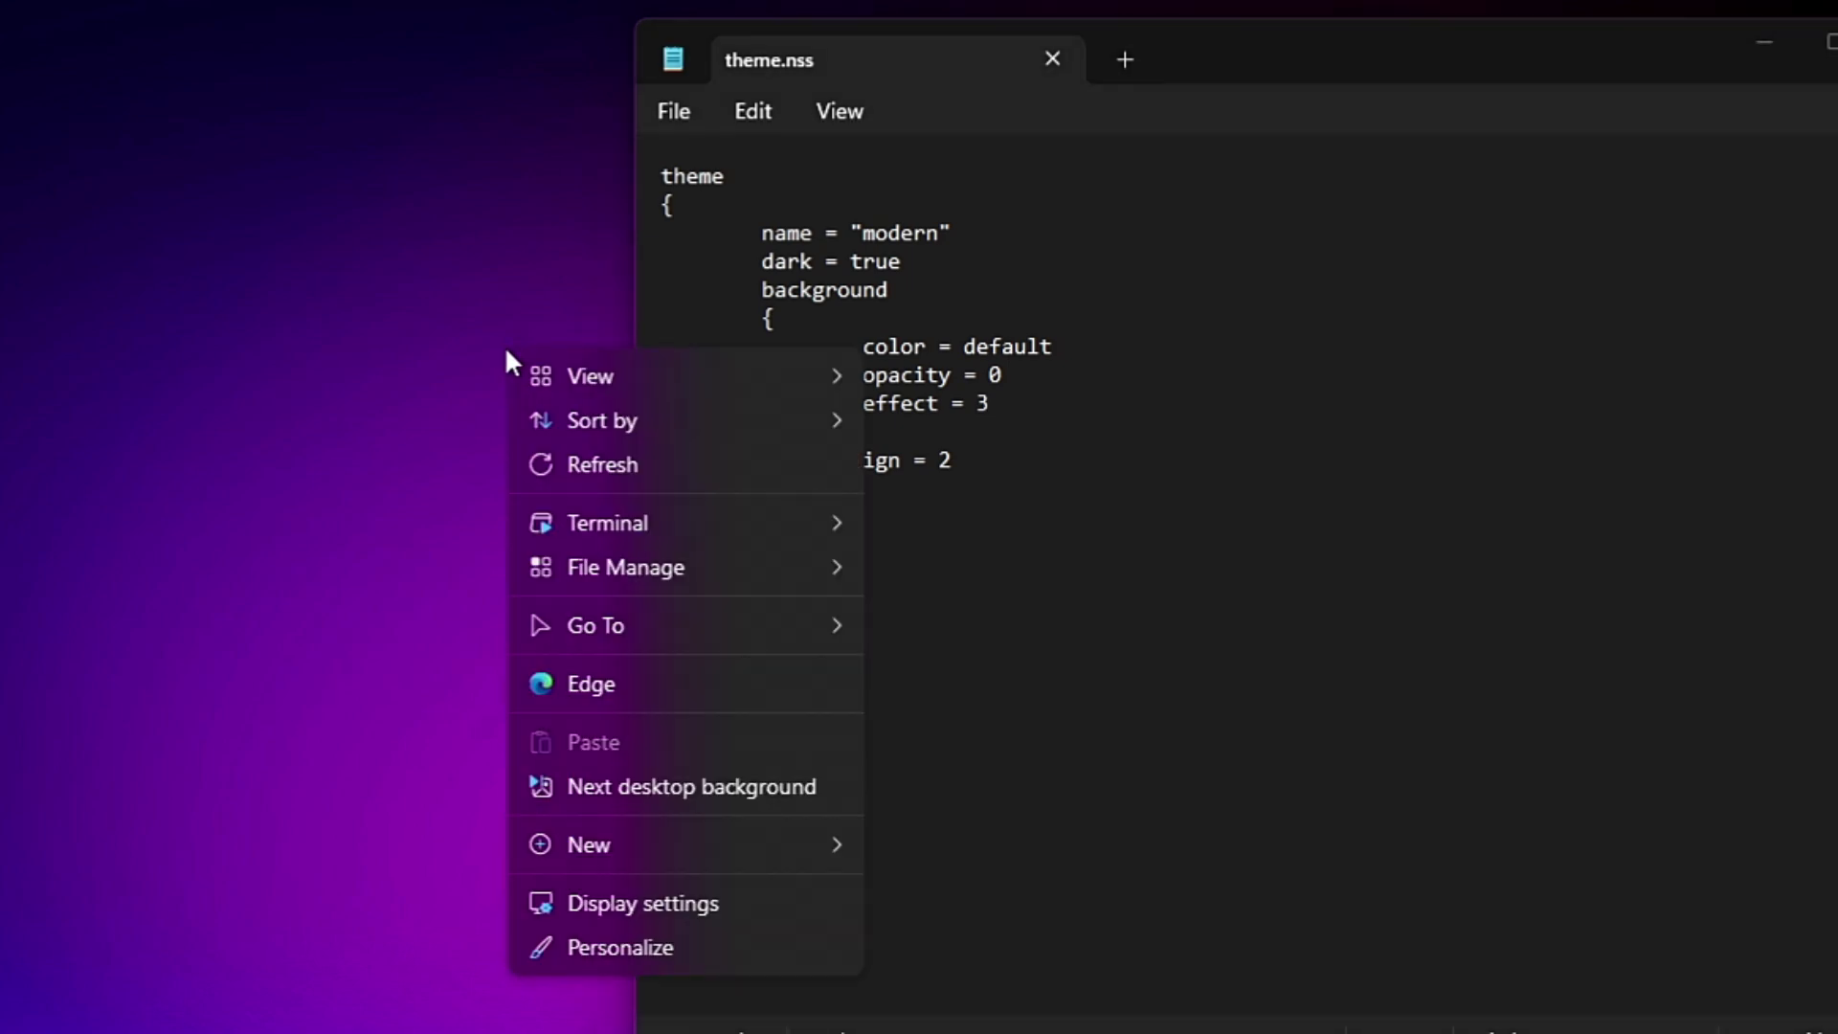
mouse_move(665, 383)
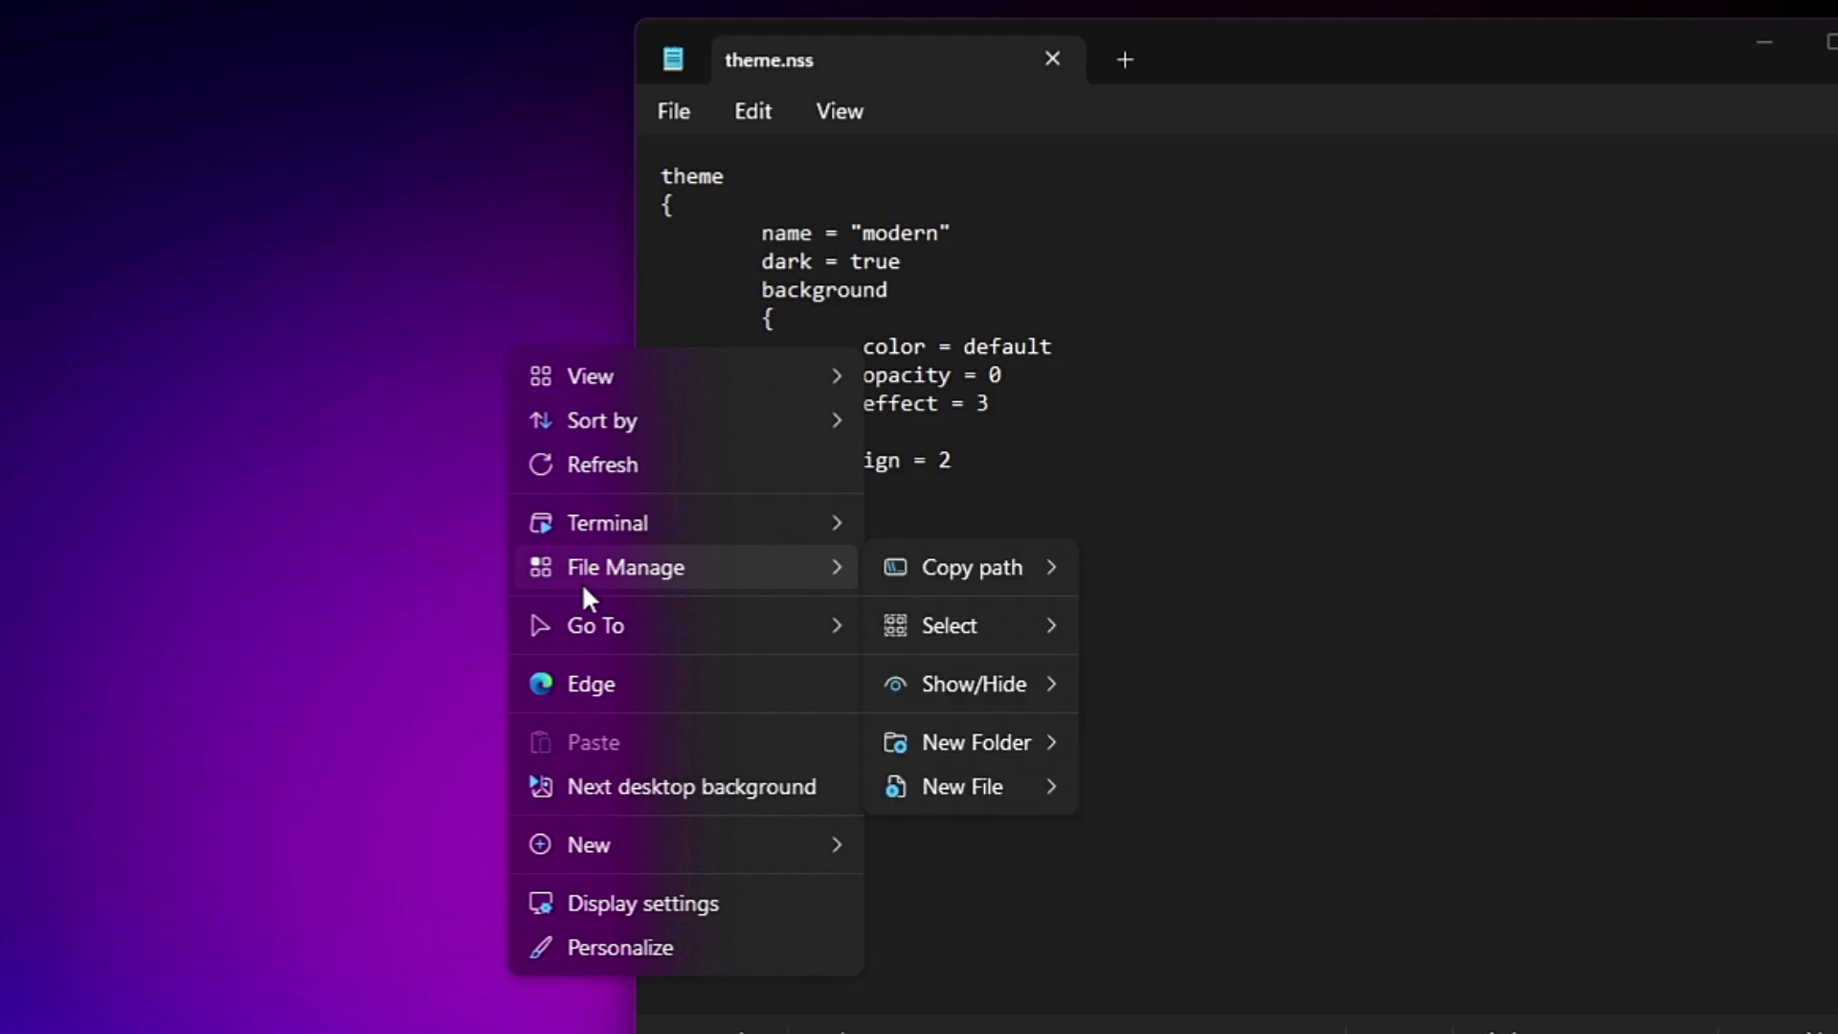
Save theme.nss with the background effect set to 1, and review the context menu and its View submenu on the clear desktop.
left_click(926, 459)
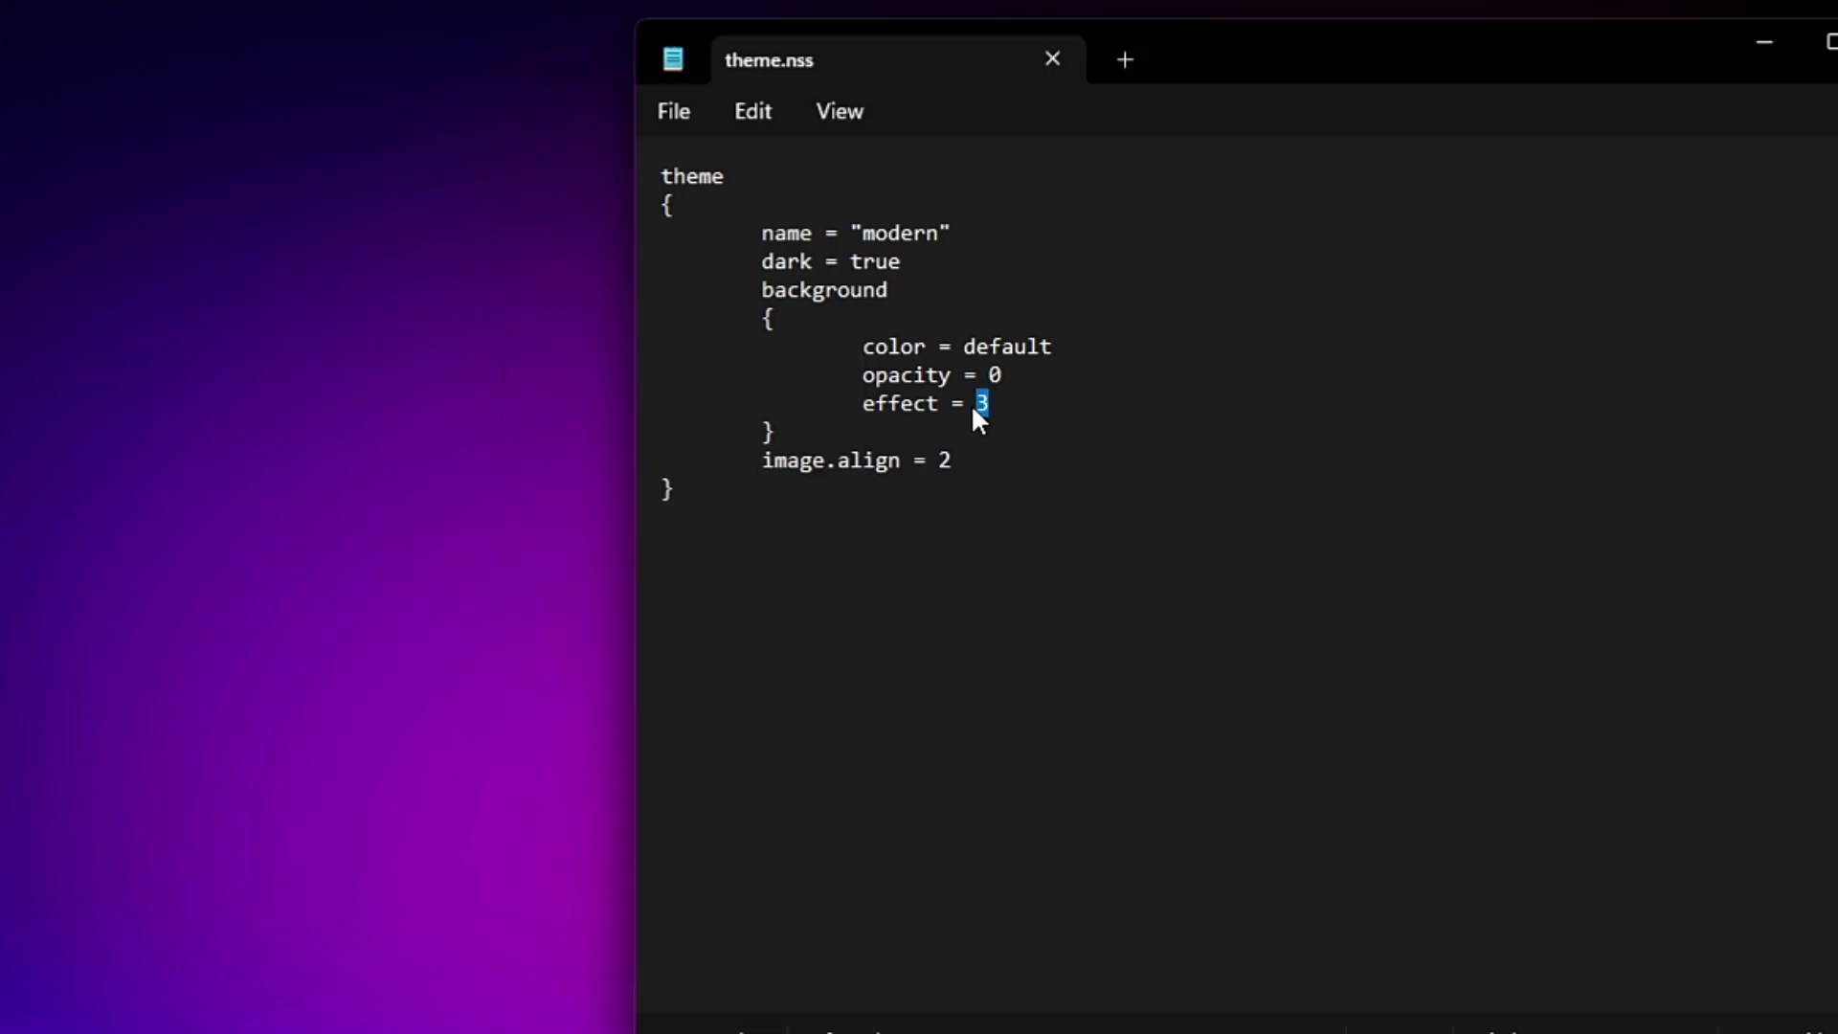
type("1")
left_click(675, 111)
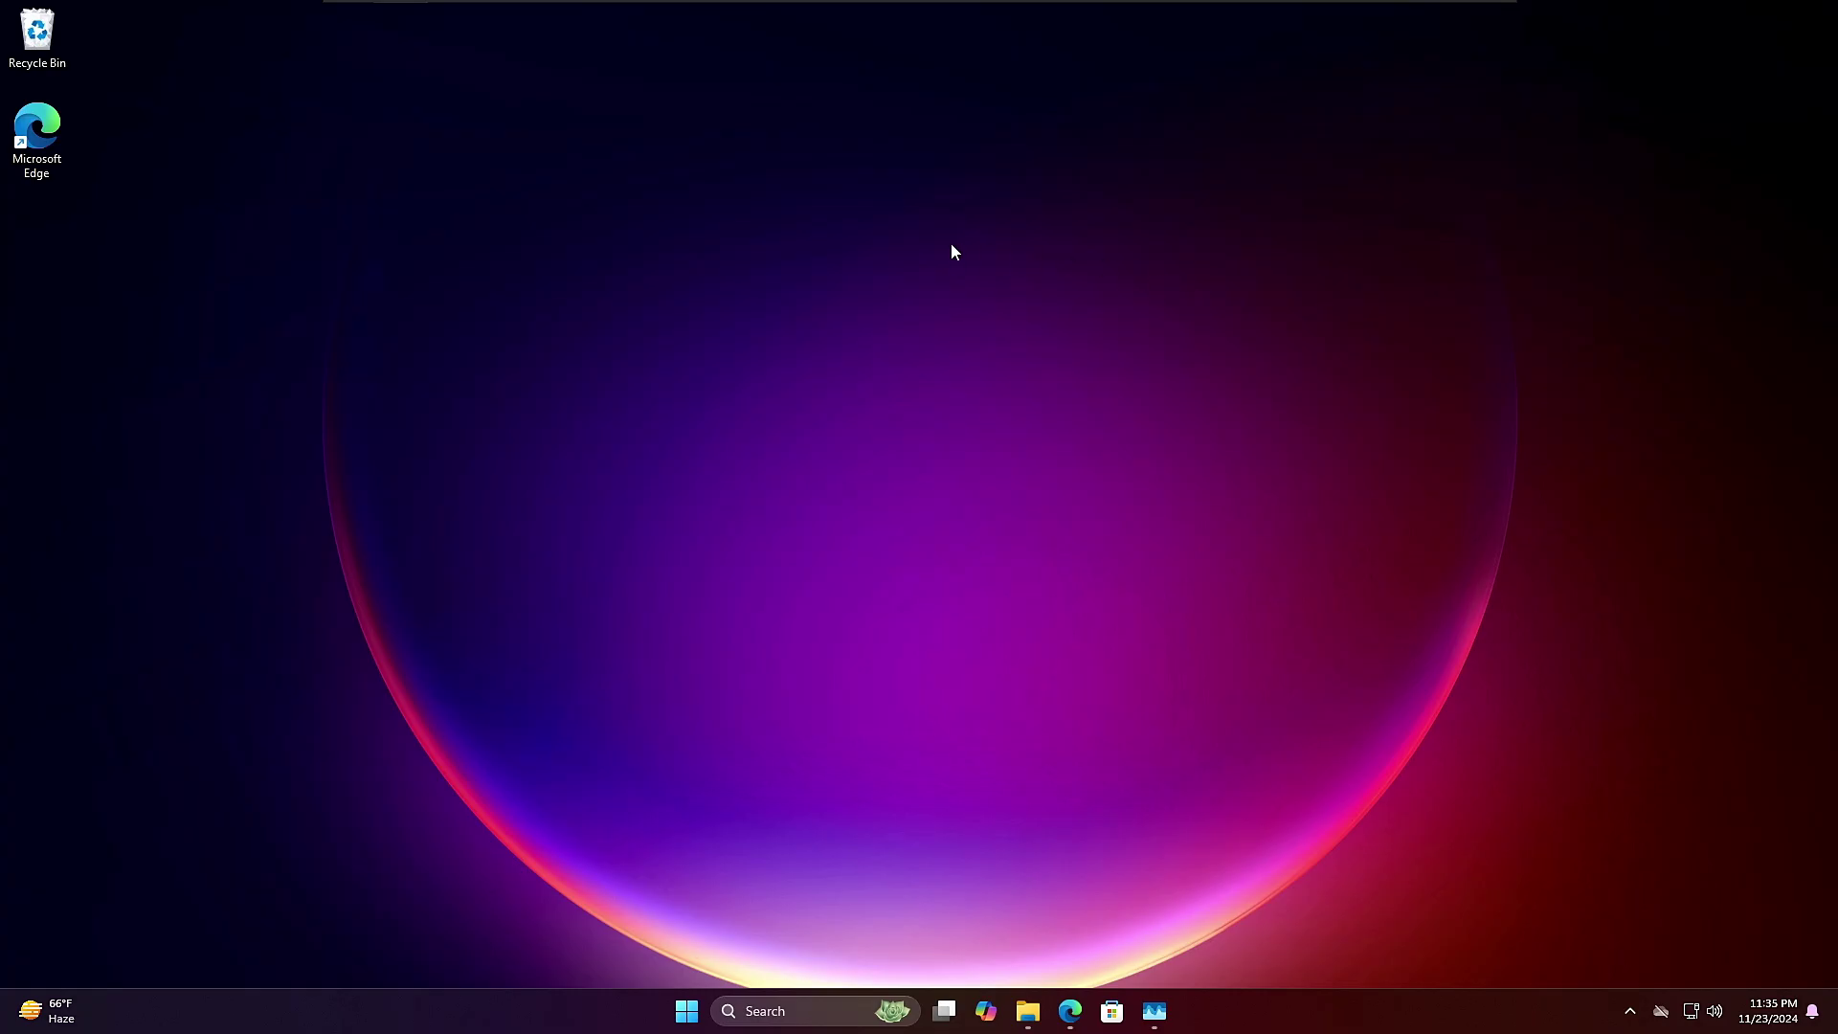
right_click(951, 251)
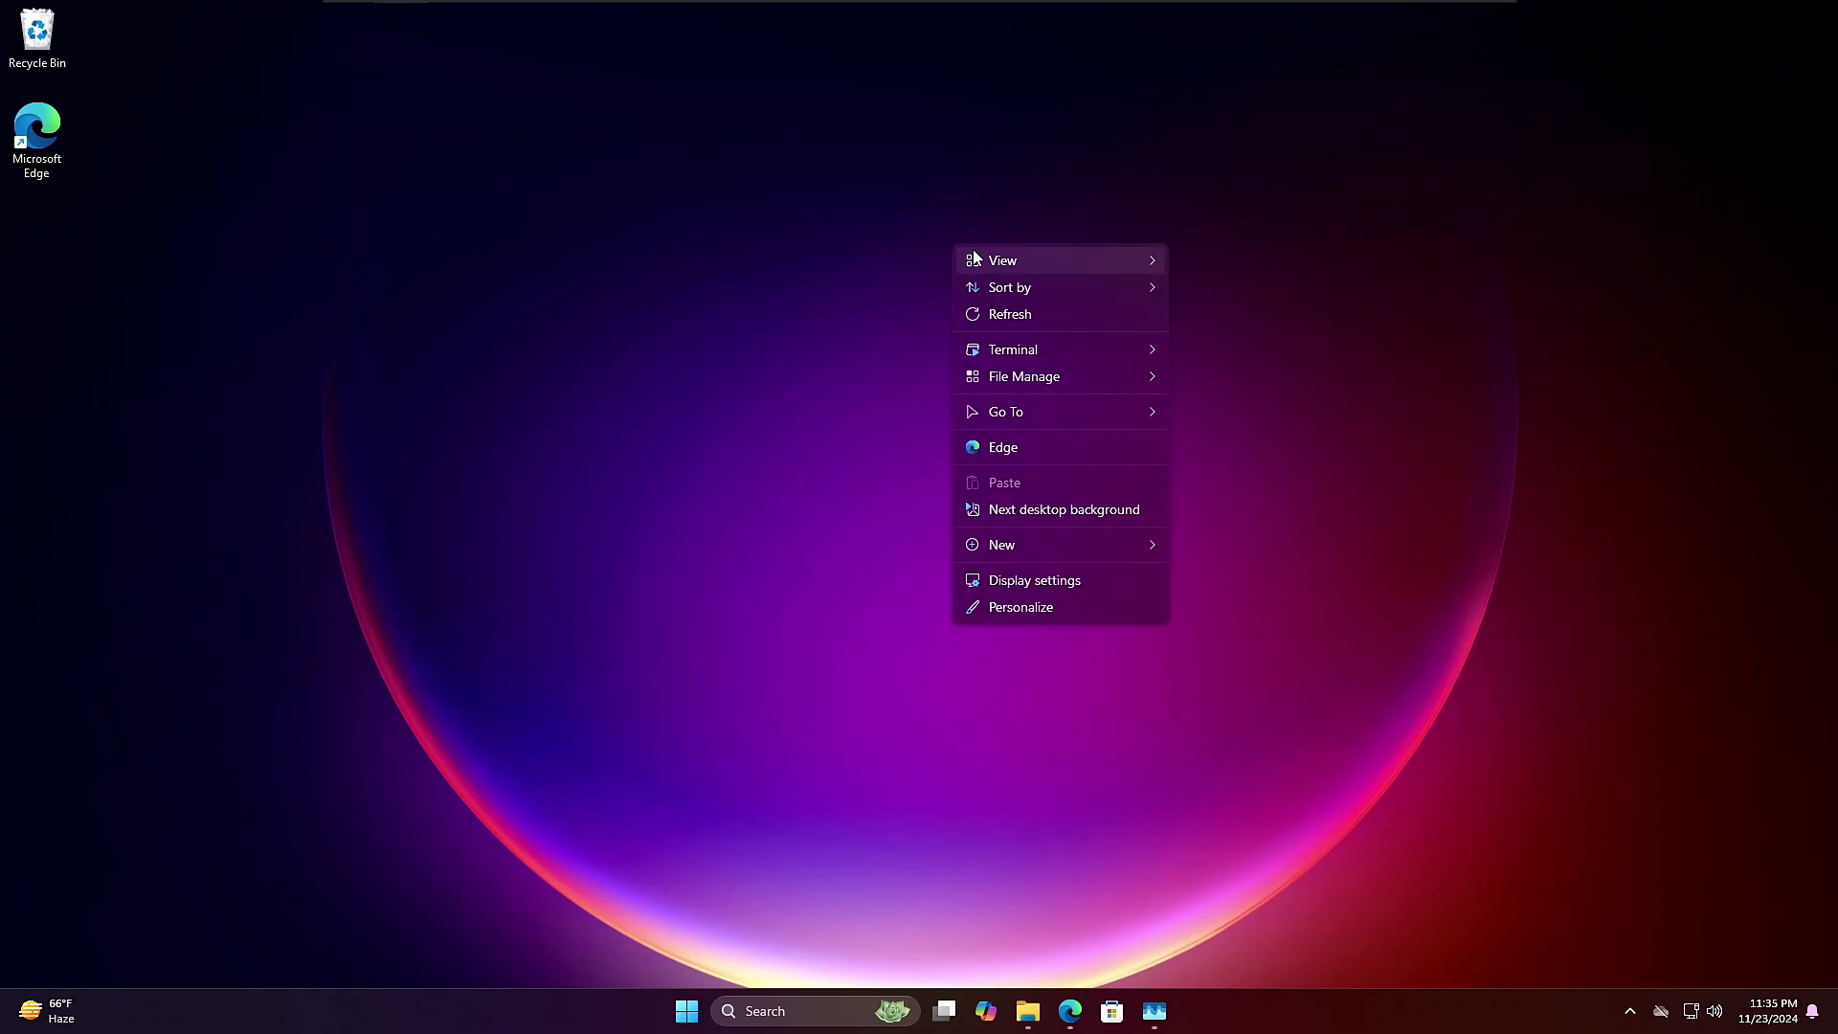
mouse_move(974, 256)
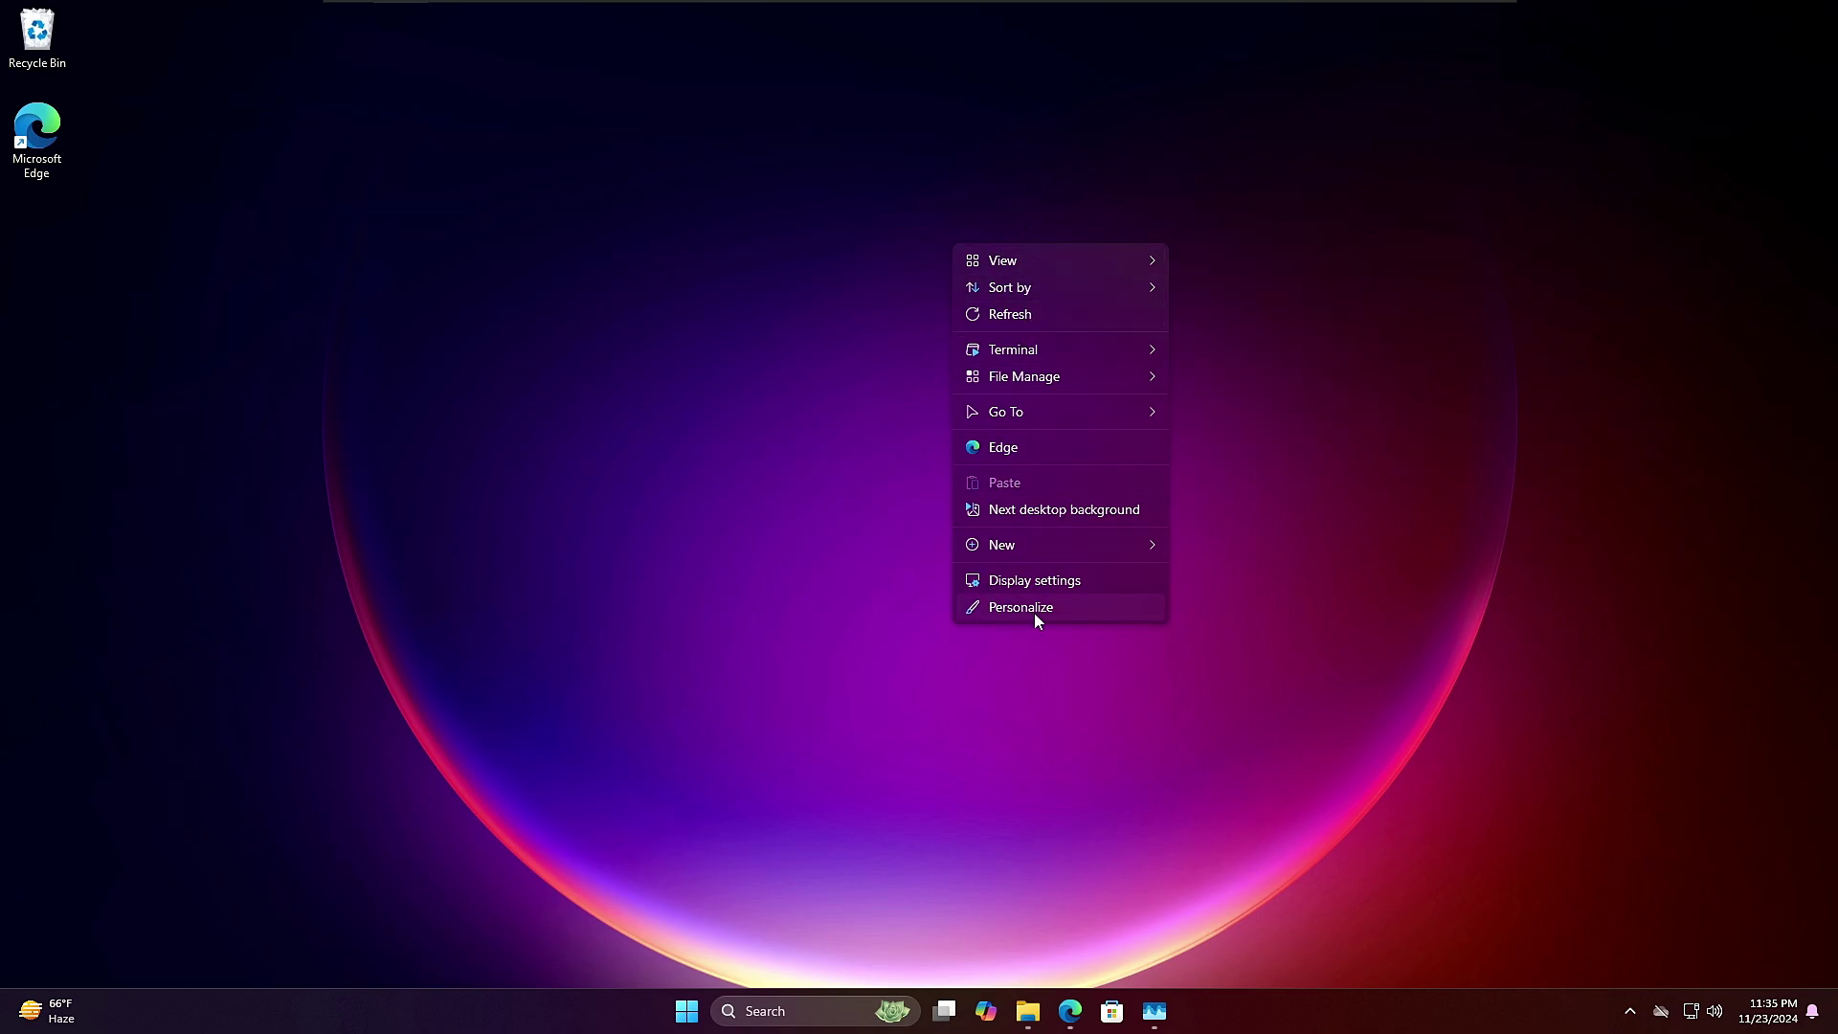
mouse_move(1078, 260)
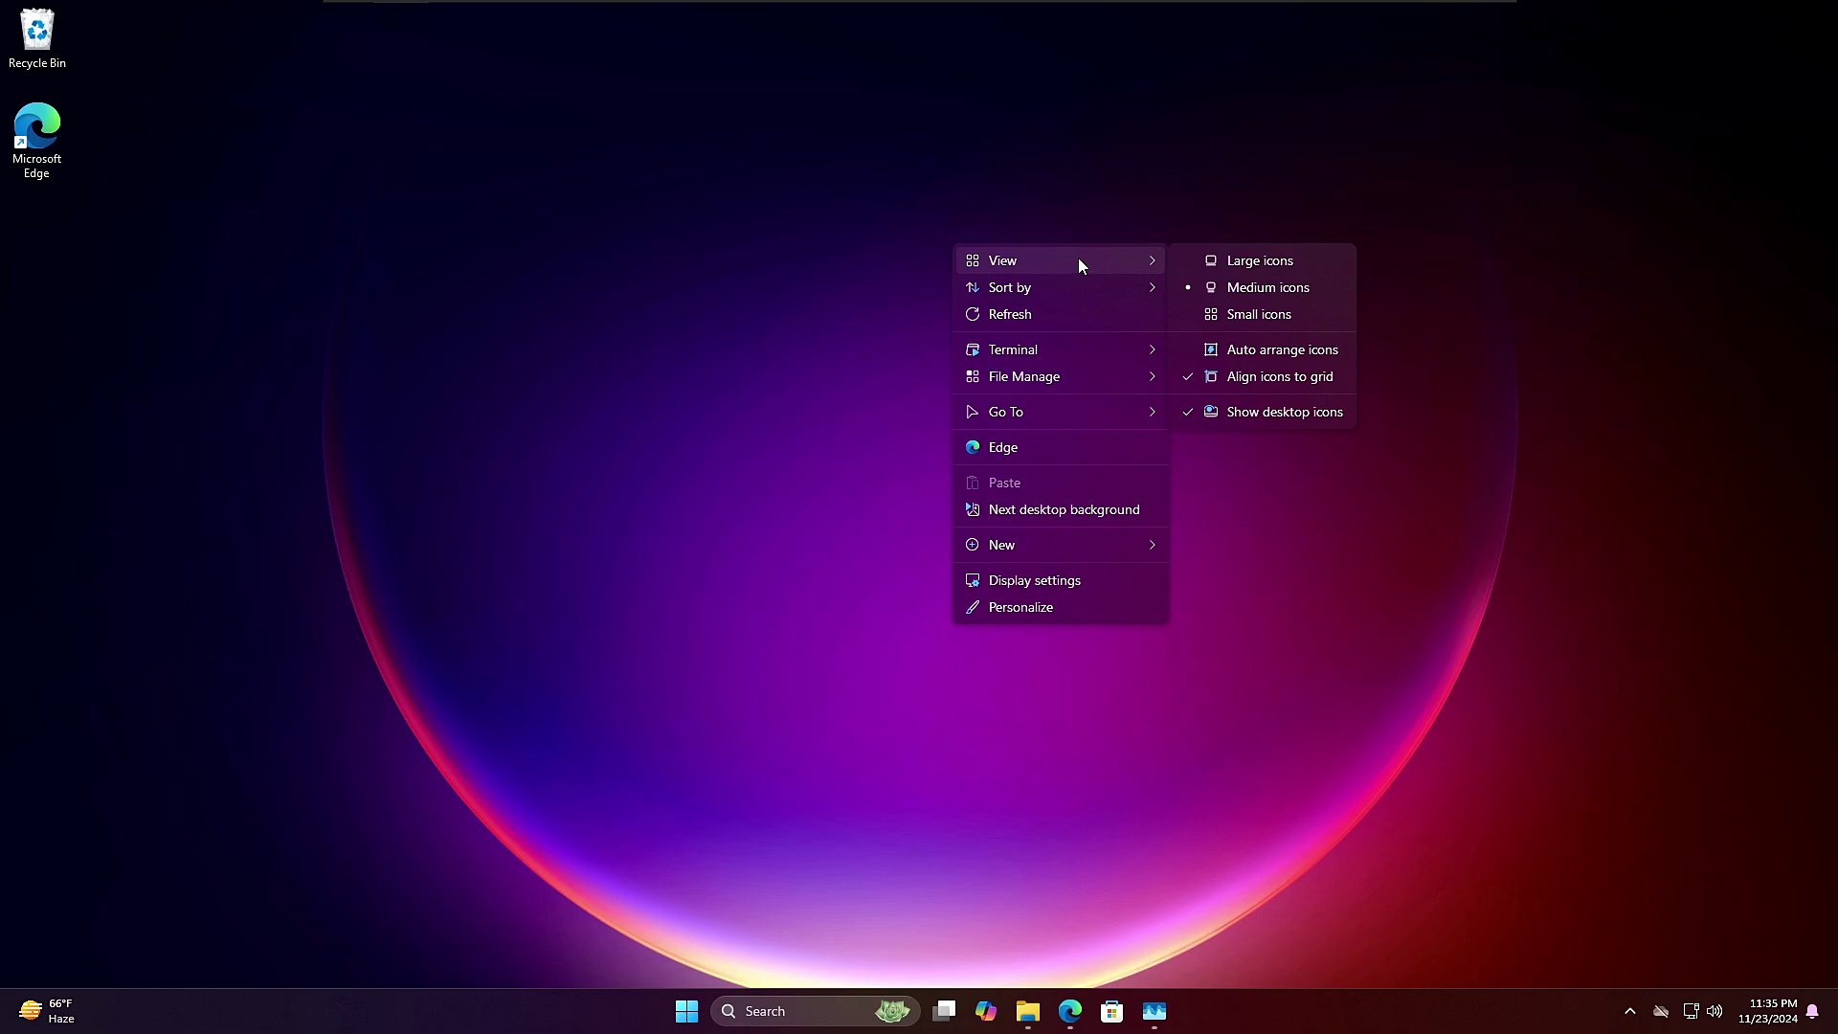